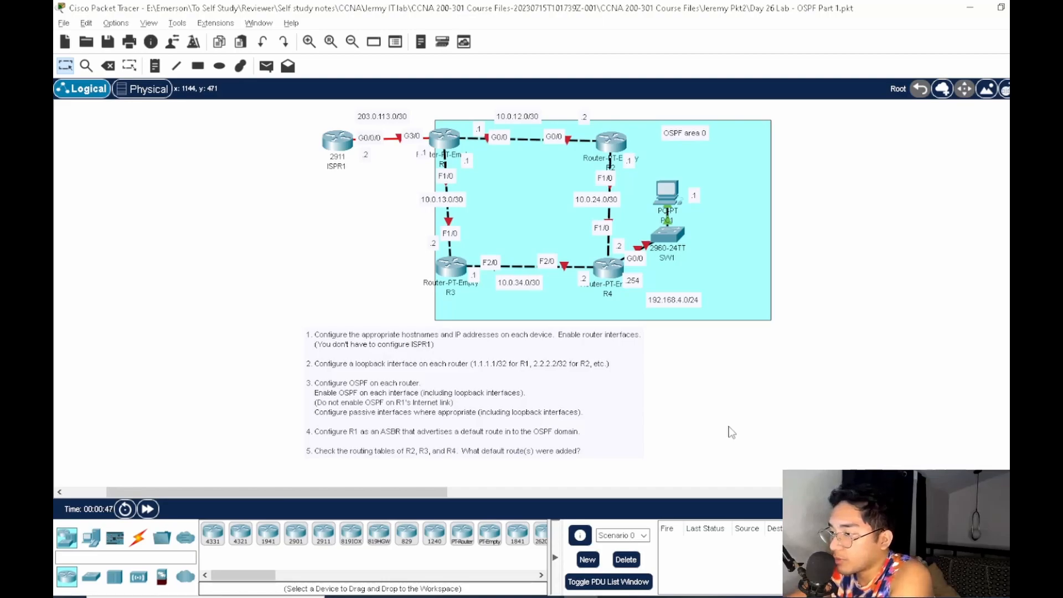
{"action": "left_click_drag", "start_coordinate": [762, 367], "coordinate": [723, 382]}
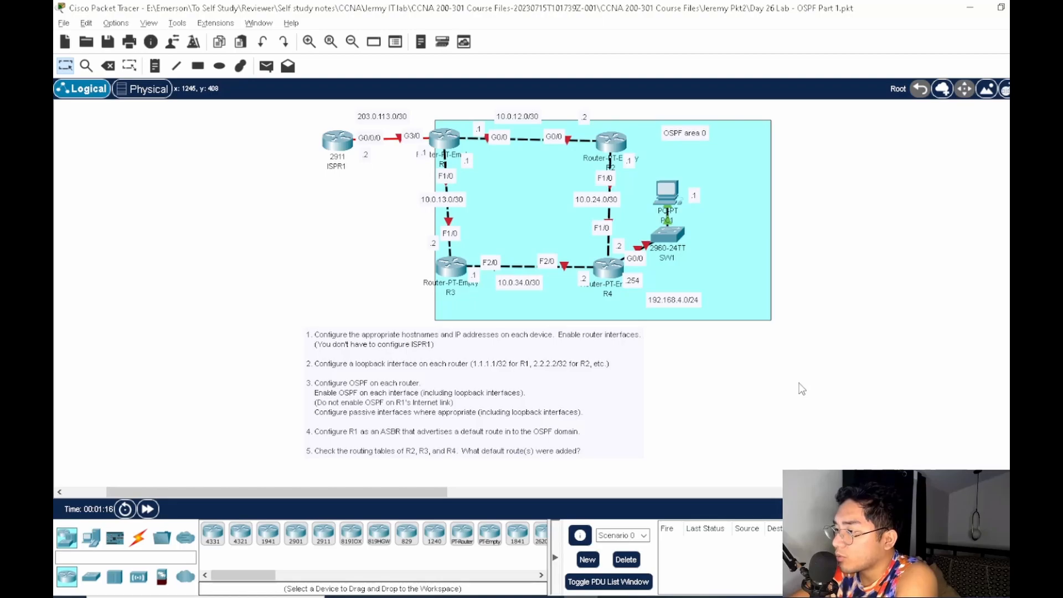
{"action": "left_click_drag", "start_coordinate": [373, 229], "coordinate": [333, 216]}
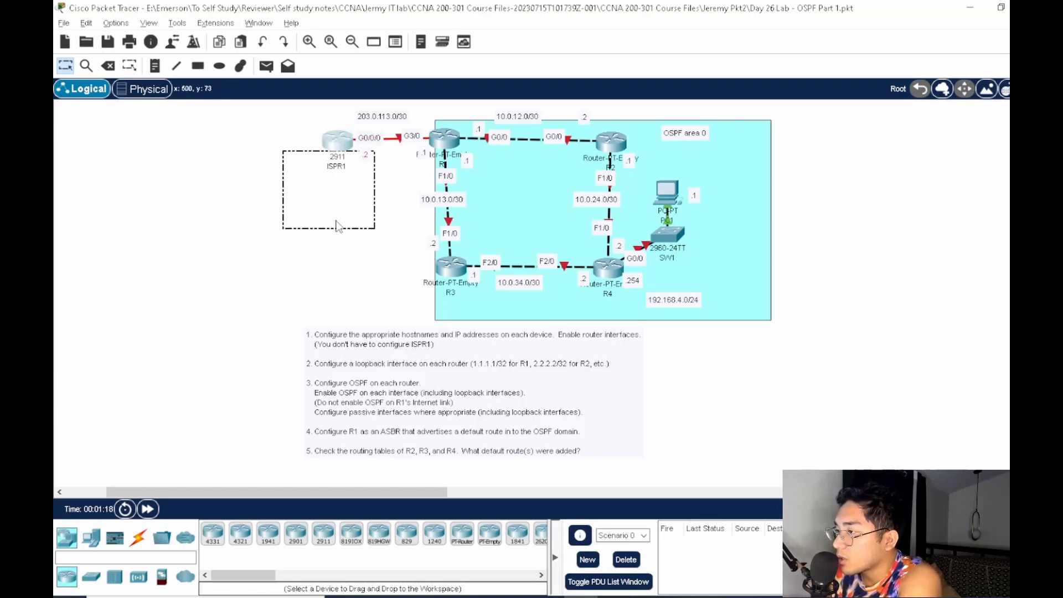
Open router R1's command line and enter global configuration mode
{"action": "left_click", "coordinate": [451, 144]}
{"action": "left_click_drag", "start_coordinate": [427, 99], "coordinate": [664, 98]}
{"action": "left_click", "coordinate": [659, 126]}
{"action": "left_click", "coordinate": [692, 124]}
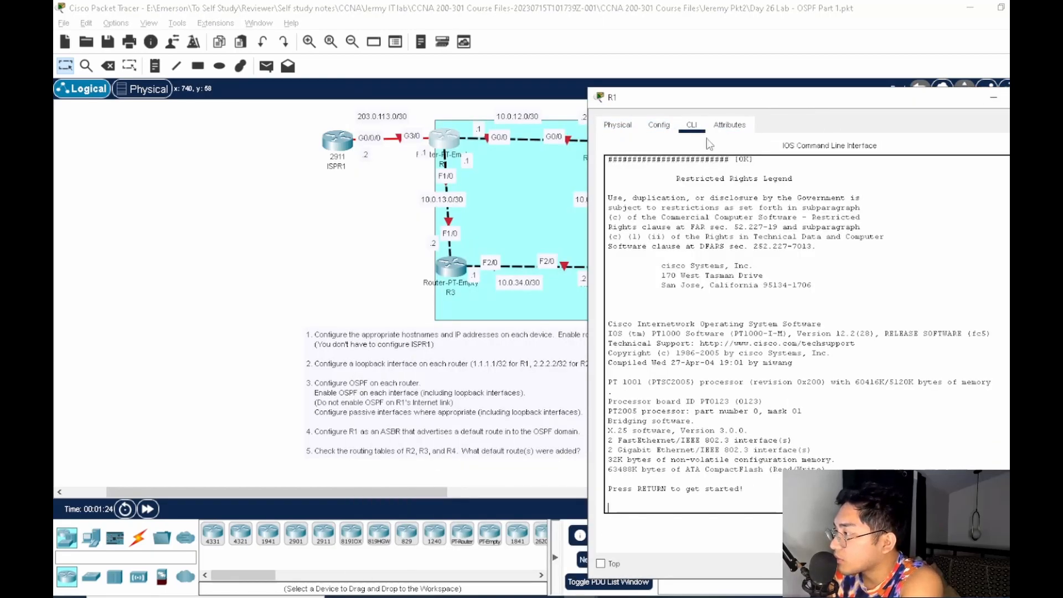
{"action": "key", "text": "Return"}
{"action": "type", "text": "en"}
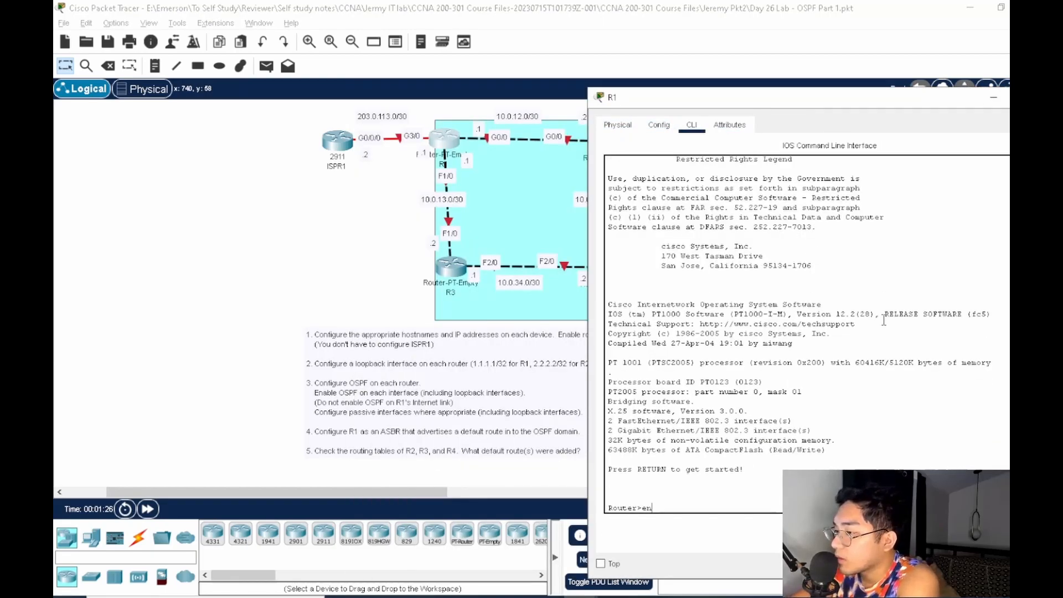
{"action": "key", "text": "Return"}
{"action": "type", "text": "conf t"}
{"action": "key", "text": "Return"}
Set the router's hostname to R1, keeping the topology diagram in view
{"action": "type", "text": "h"}
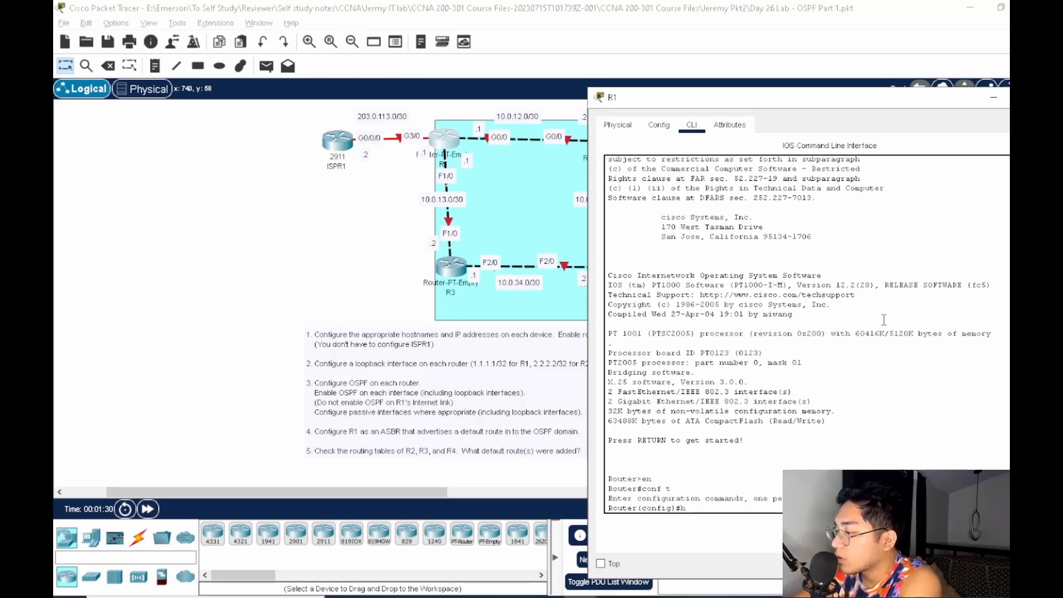
{"action": "type", "text": "o"}
{"action": "key", "text": "Tab"}
{"action": "type", "text": "R1"}
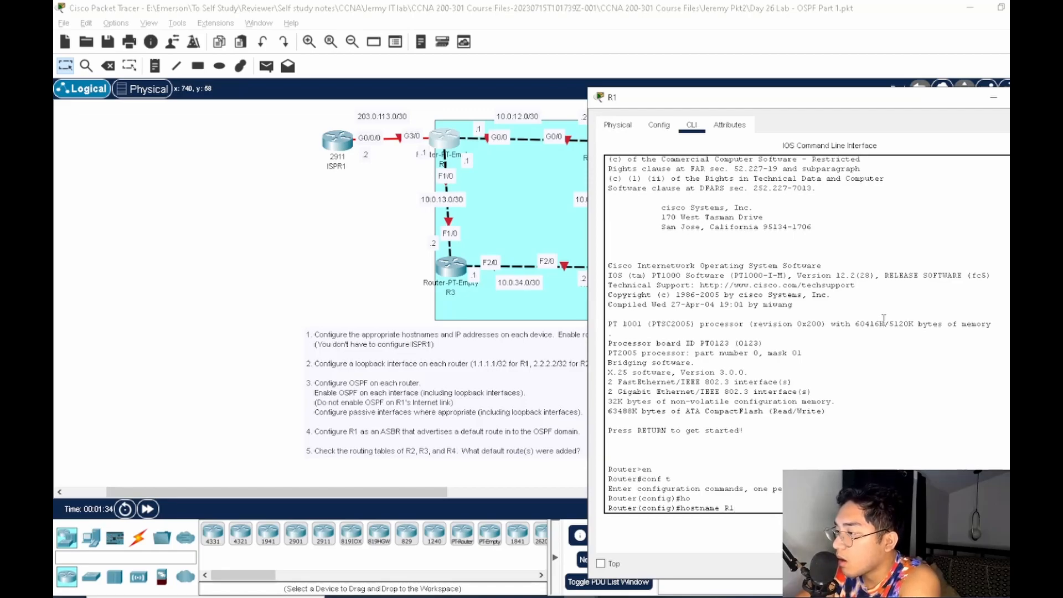
{"action": "left_click_drag", "start_coordinate": [715, 98], "coordinate": [781, 72]}
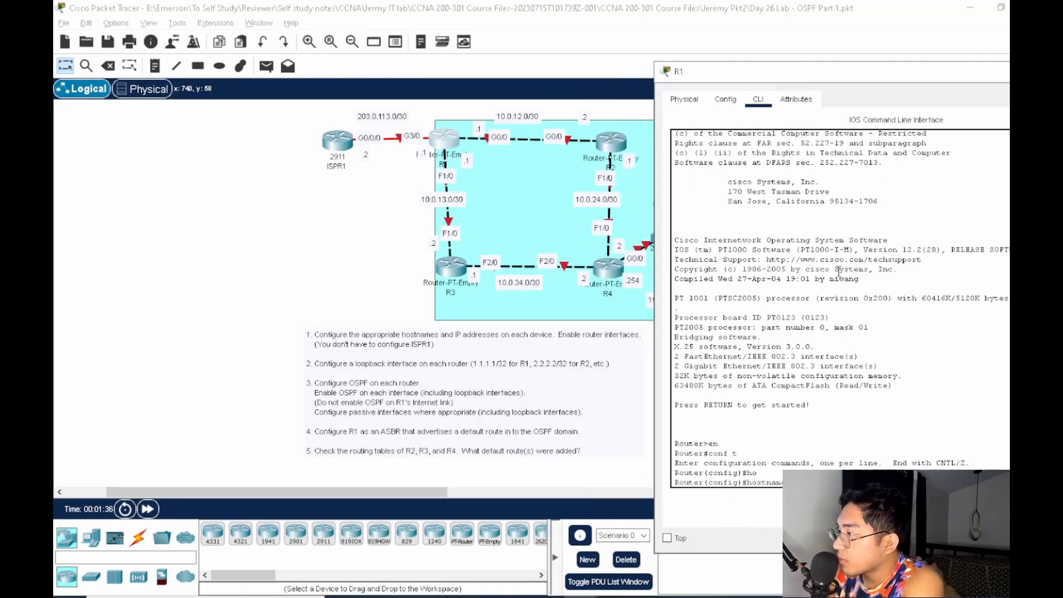
{"action": "key", "text": "Return"}
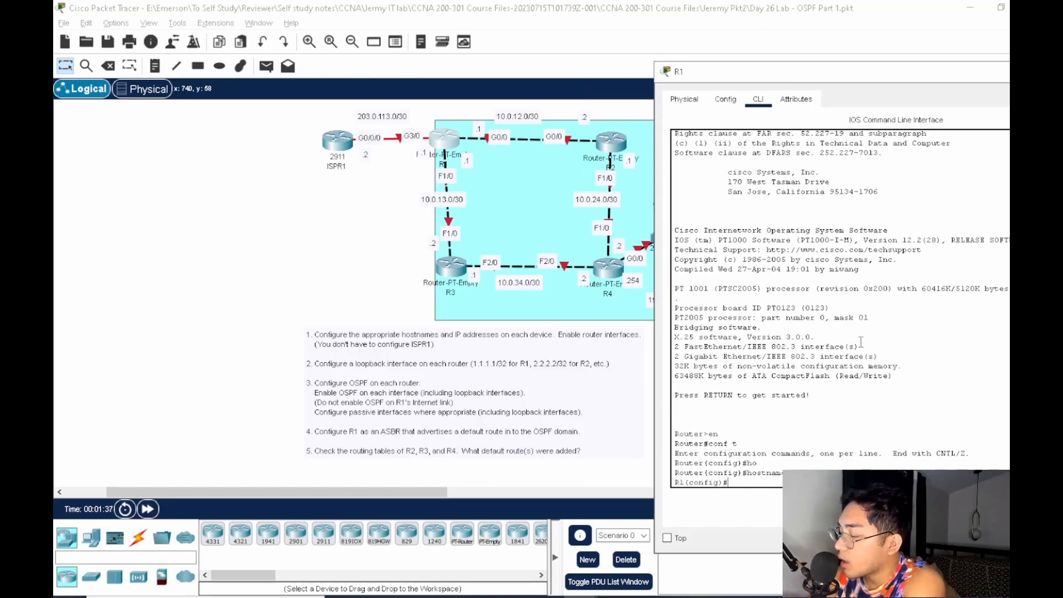
Open Notepad, start a note with the line "R1>en" and minimize it
{"action": "key", "text": "super+r"}
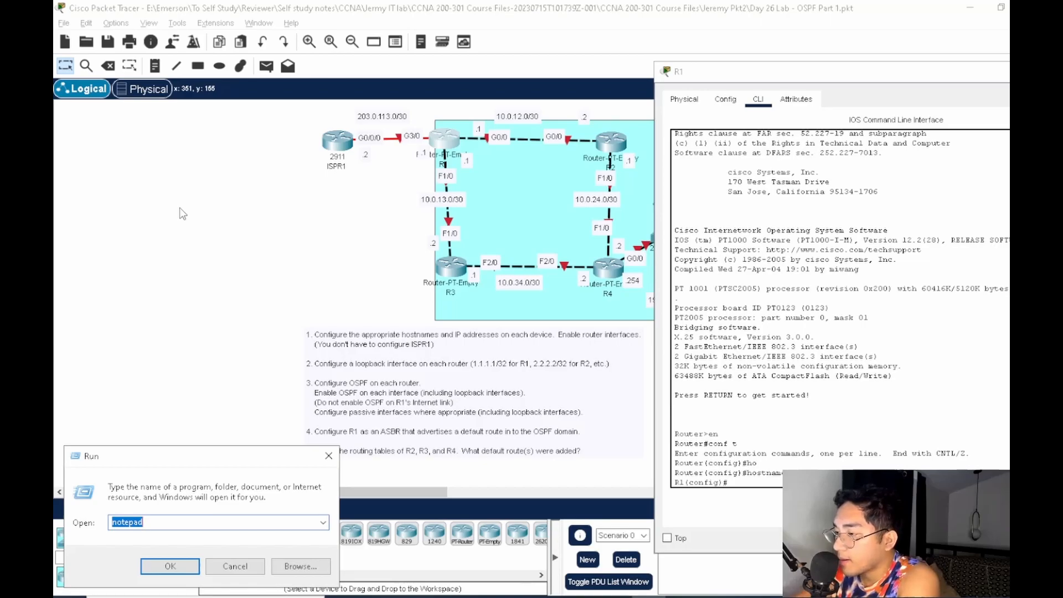
{"action": "key", "text": "Return"}
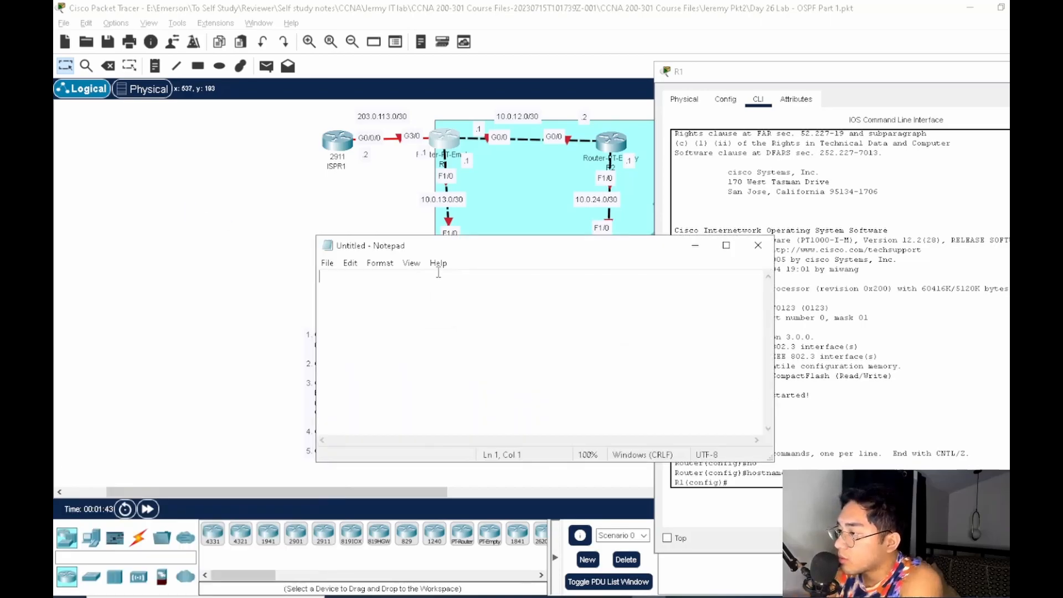
{"action": "left_click_drag", "start_coordinate": [458, 246], "coordinate": [306, 123]}
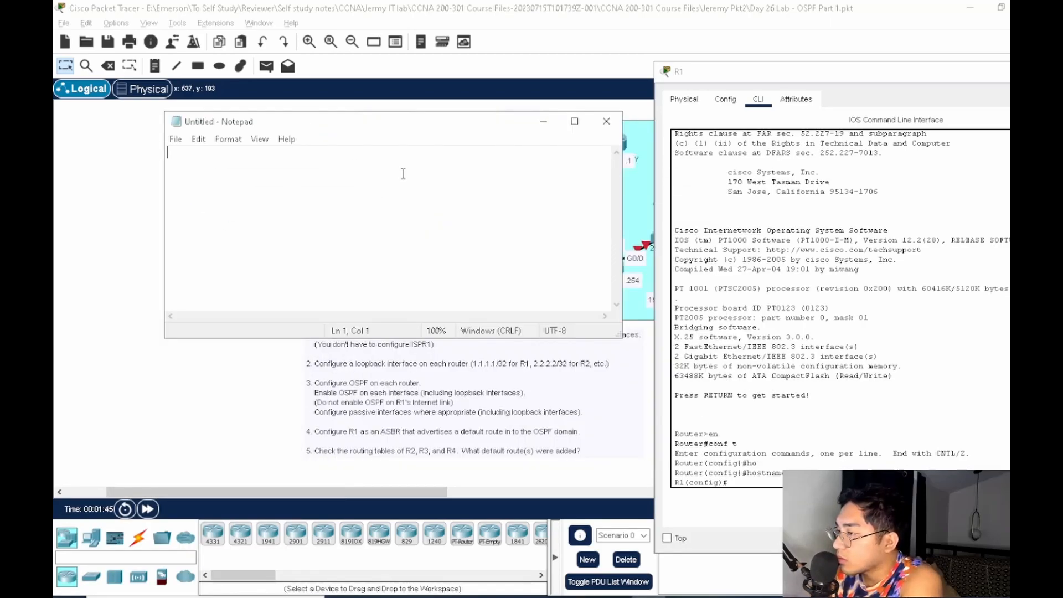
{"action": "type", "text": "R"}
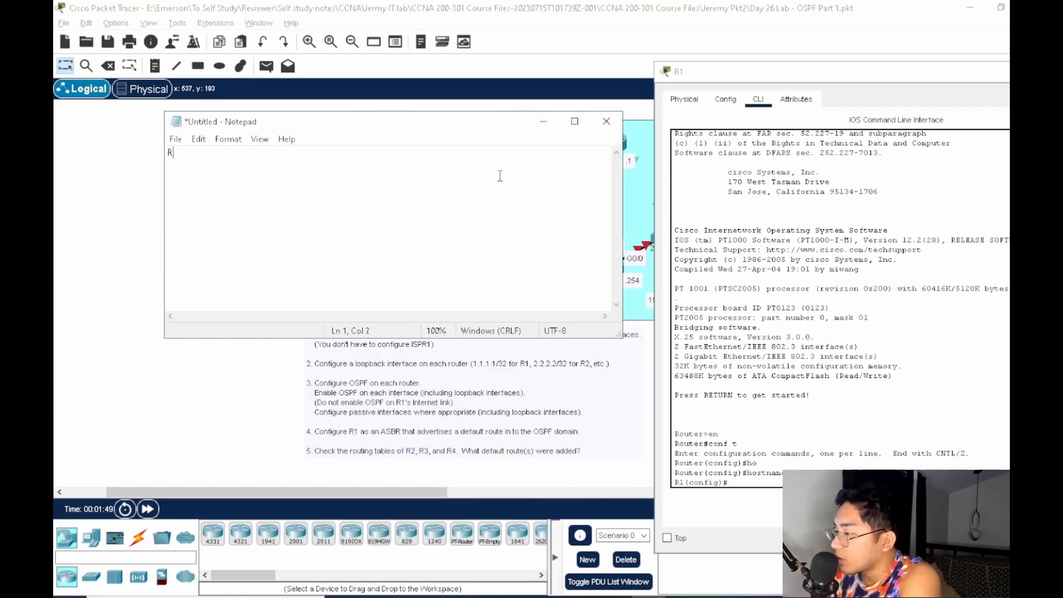
{"action": "type", "text": "1"}
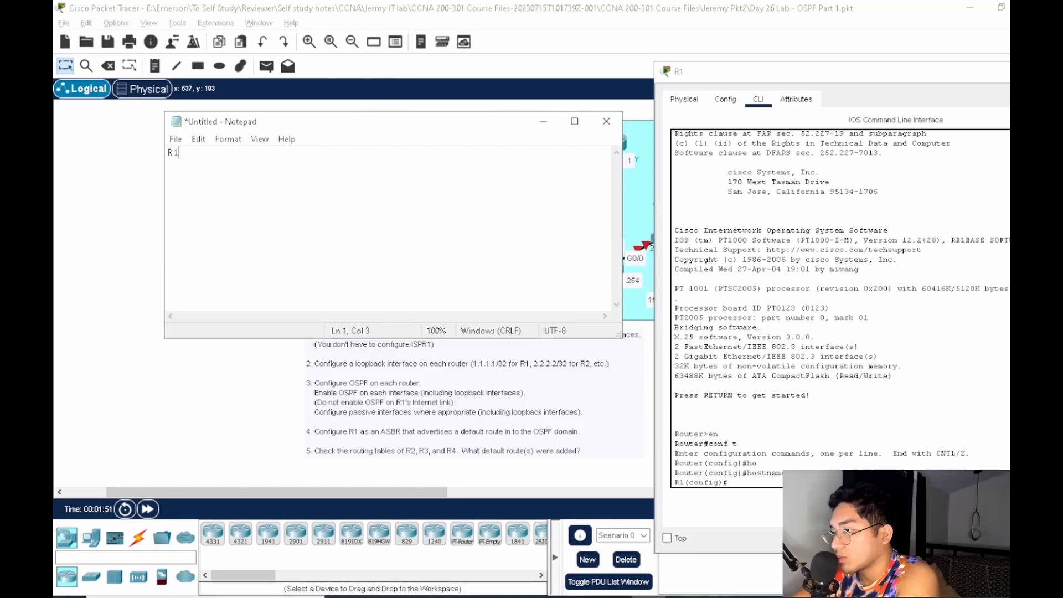
{"action": "type", "text": ">"}
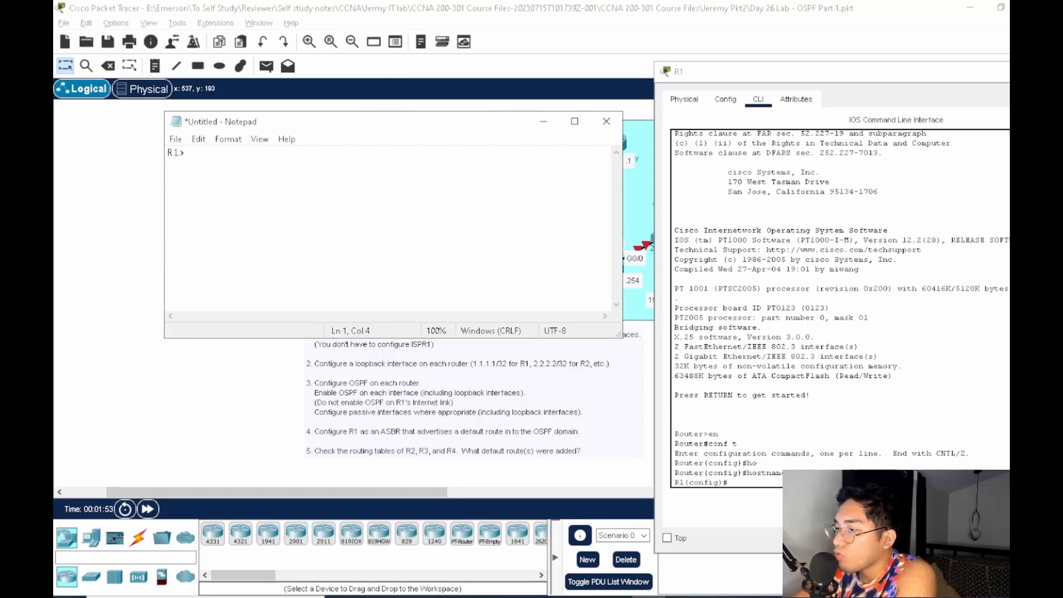
{"action": "type", "text": "en"}
{"action": "key", "text": "Return"}
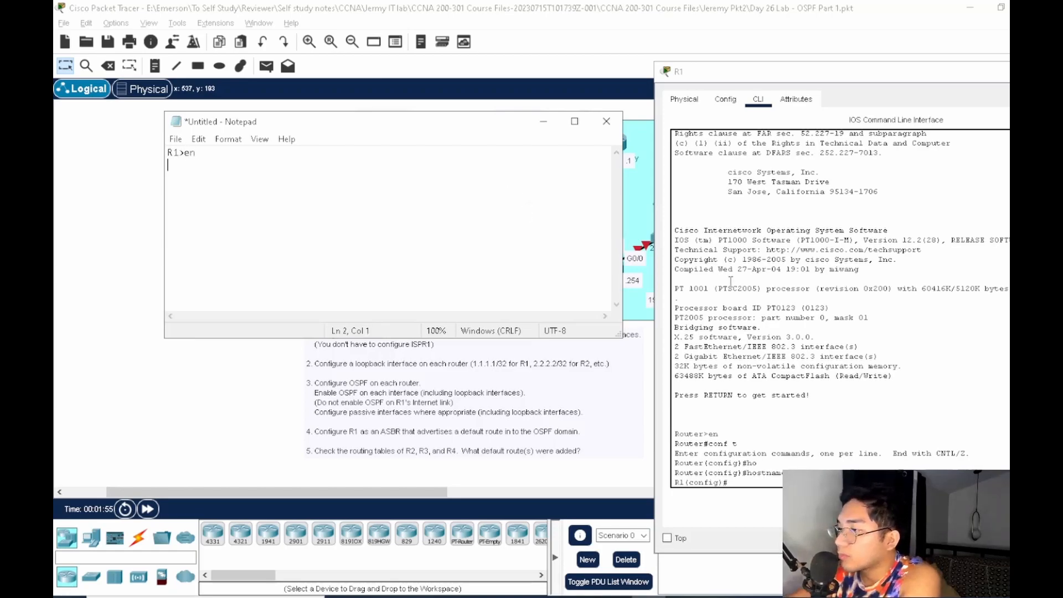
{"action": "left_click", "coordinate": [548, 122]}
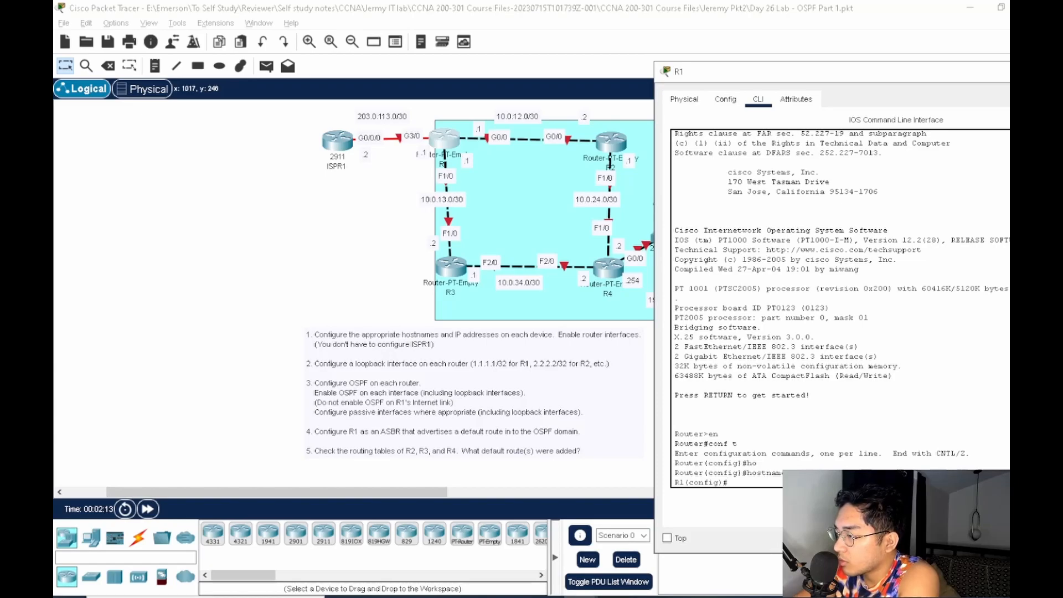
Configure R1's interface f1/0 with IP address 10.0.13.1 255.255.255.252 and enable it
{"action": "type", "text": "int"}
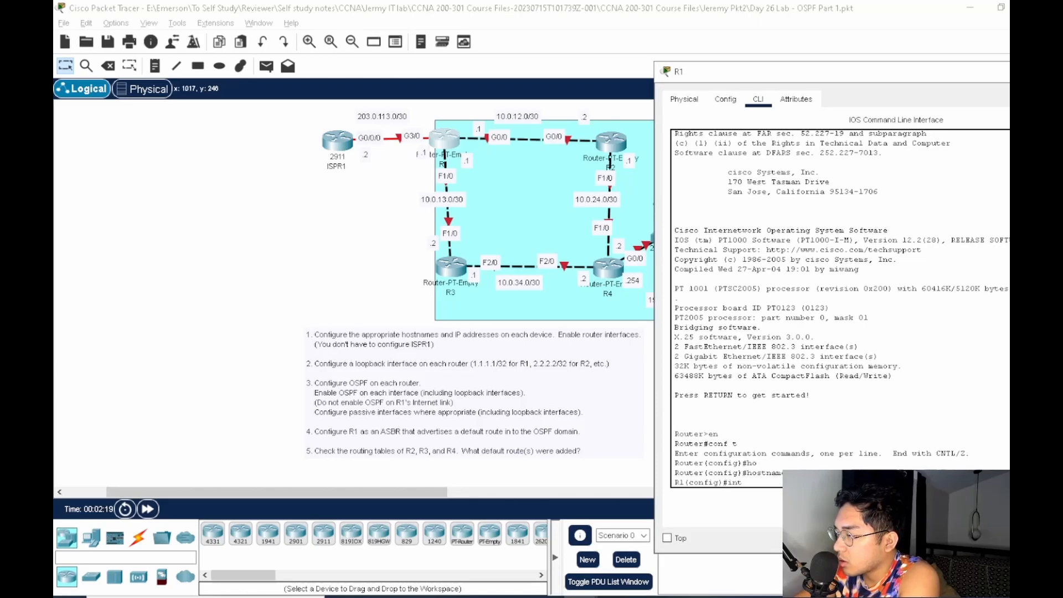
{"action": "type", "text": " f1/0"}
{"action": "key", "text": "Return"}
{"action": "type", "text": "ip add"}
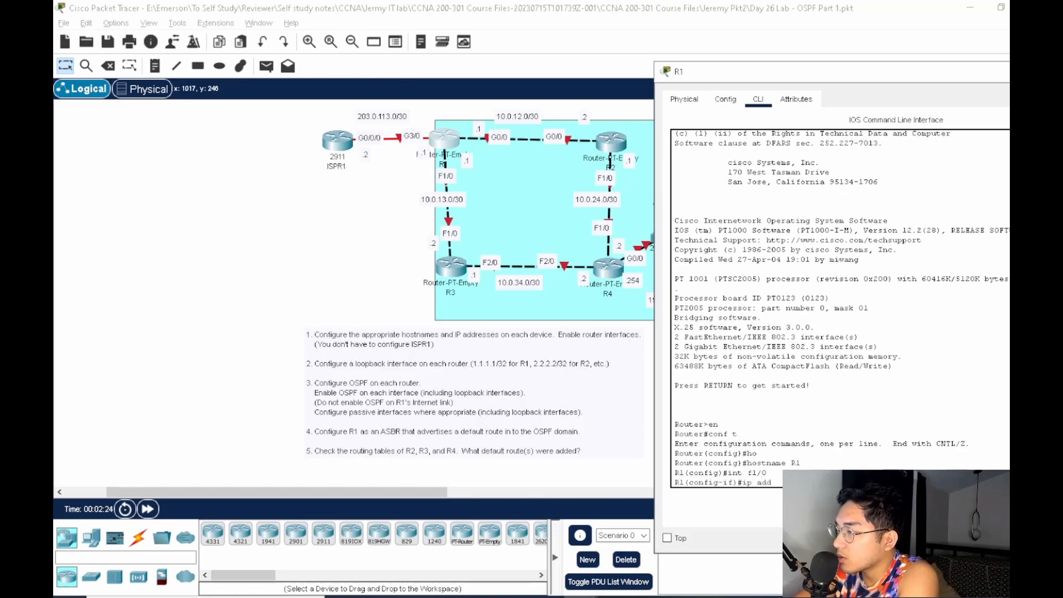
{"action": "key", "text": "Tab"}
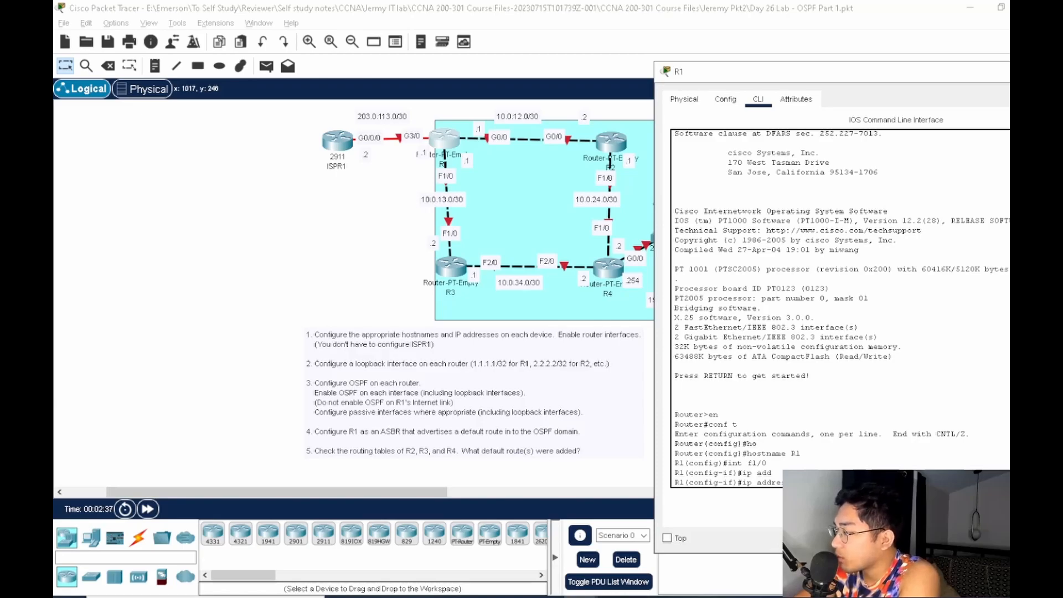
{"action": "key", "text": "Return"}
{"action": "type", "text": "no shut"}
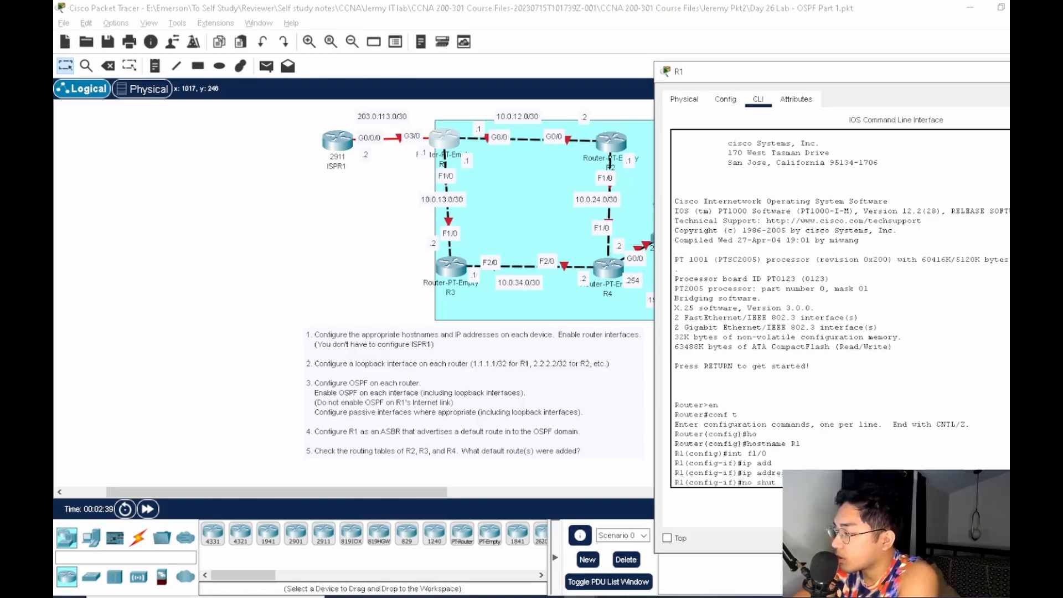
{"action": "key", "text": "Return"}
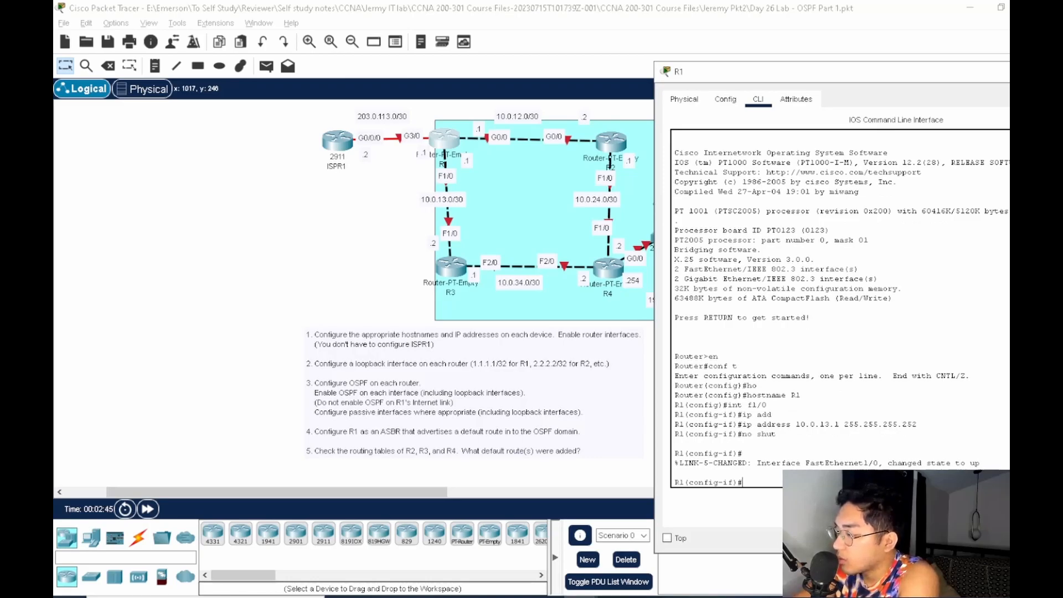
Configure R1's interface g0/0 with IP address 10.0.12.1 255.255.255.252 and enable it
{"action": "type", "text": "int "}
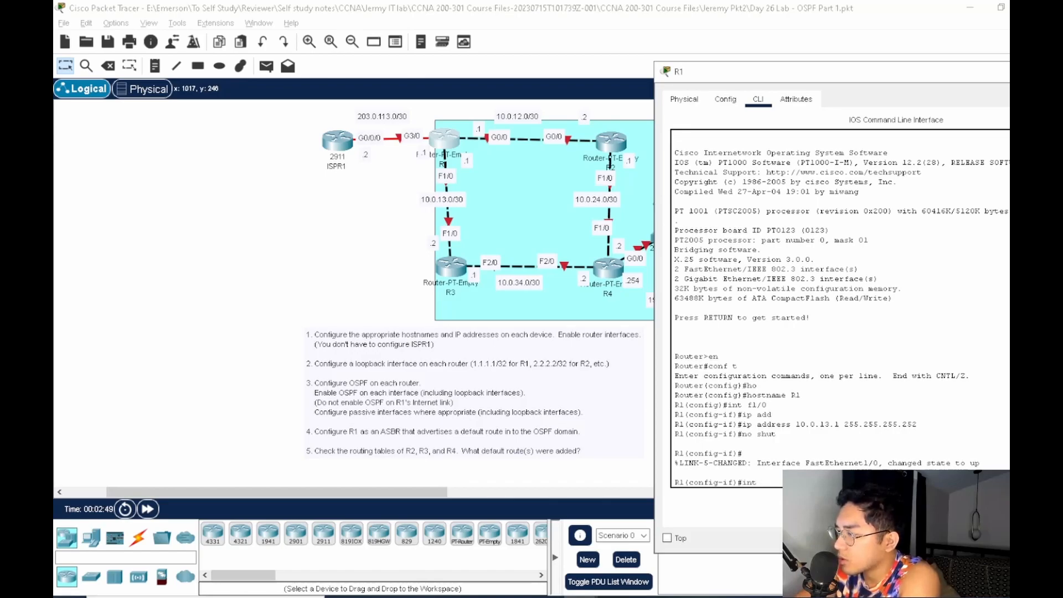
{"action": "type", "text": "g0/0"}
{"action": "key", "text": "Return"}
{"action": "type", "text": "ip add 1"}
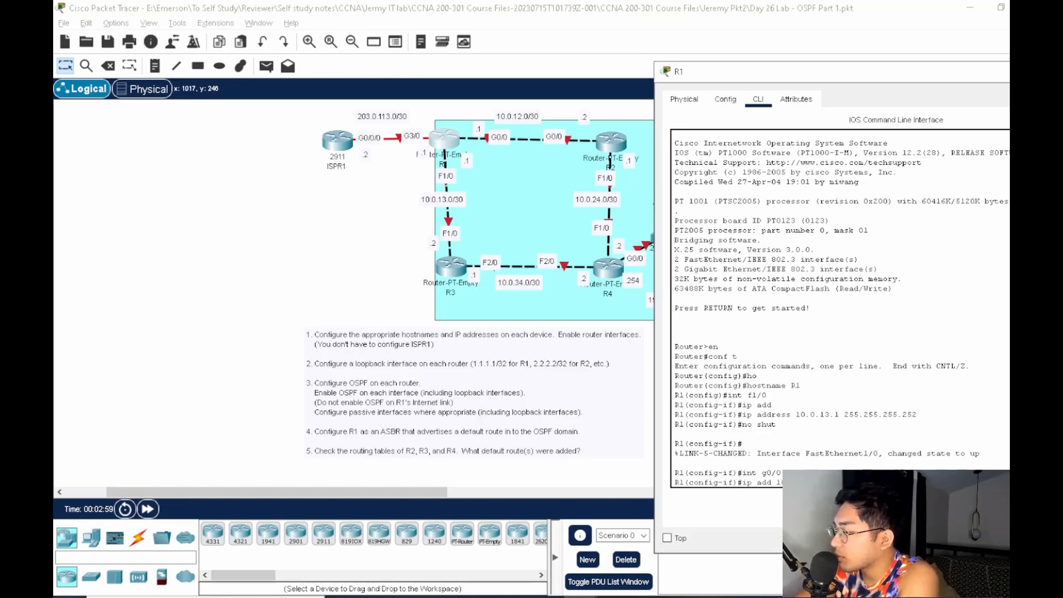
{"action": "key", "text": "Return"}
{"action": "type", "text": "no shut"}
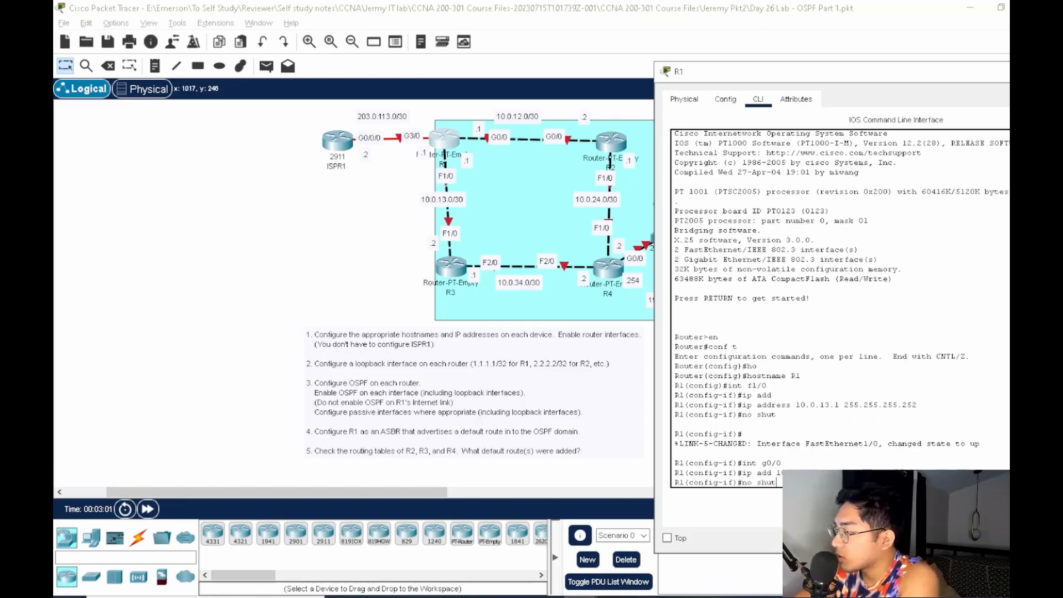
{"action": "key", "text": "Return"}
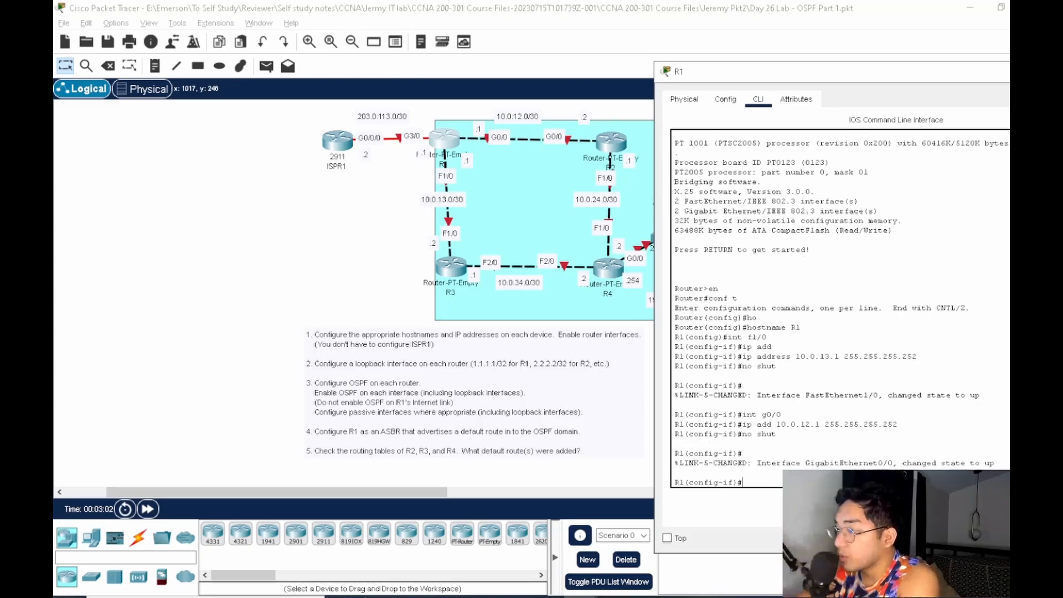
Put R1's window away, open router R2's command line and enter global configuration mode beside the topology diagram
{"action": "left_click_drag", "start_coordinate": [778, 72], "coordinate": [310, 254]}
{"action": "left_click_drag", "start_coordinate": [454, 265], "coordinate": [384, 258]}
{"action": "left_click", "coordinate": [560, 244]}
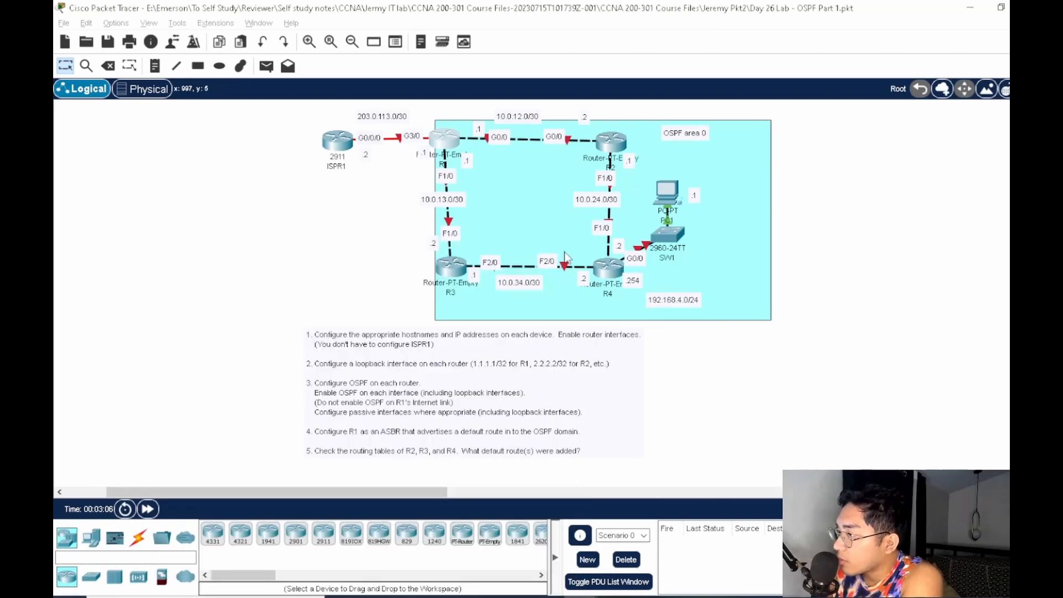
{"action": "left_click", "coordinate": [610, 148]}
{"action": "left_click", "coordinate": [460, 123]}
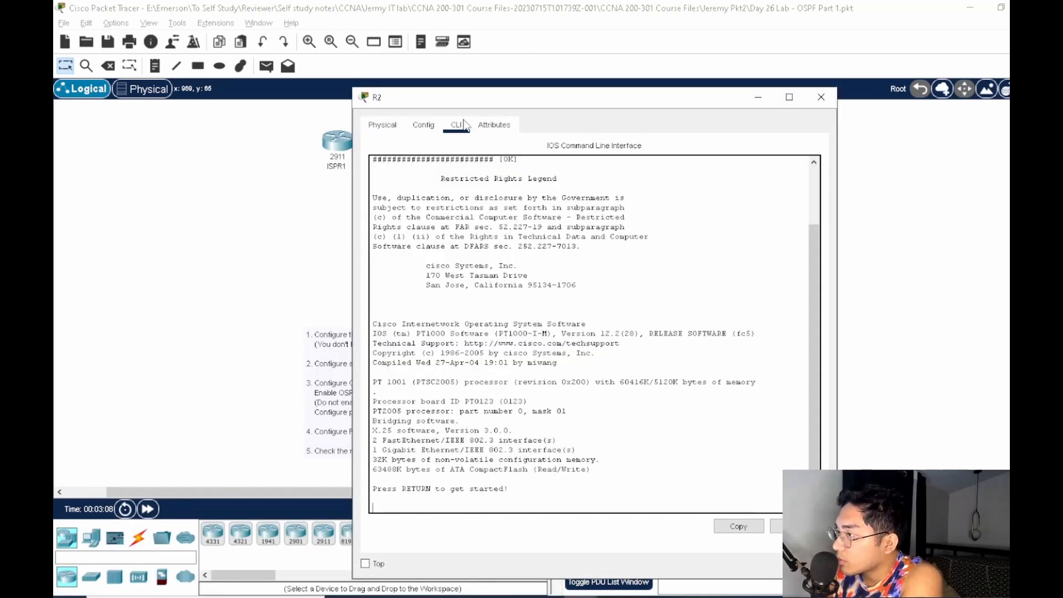
{"action": "left_click_drag", "start_coordinate": [544, 94], "coordinate": [737, 50]}
{"action": "key", "text": "Return"}
{"action": "type", "text": "en"}
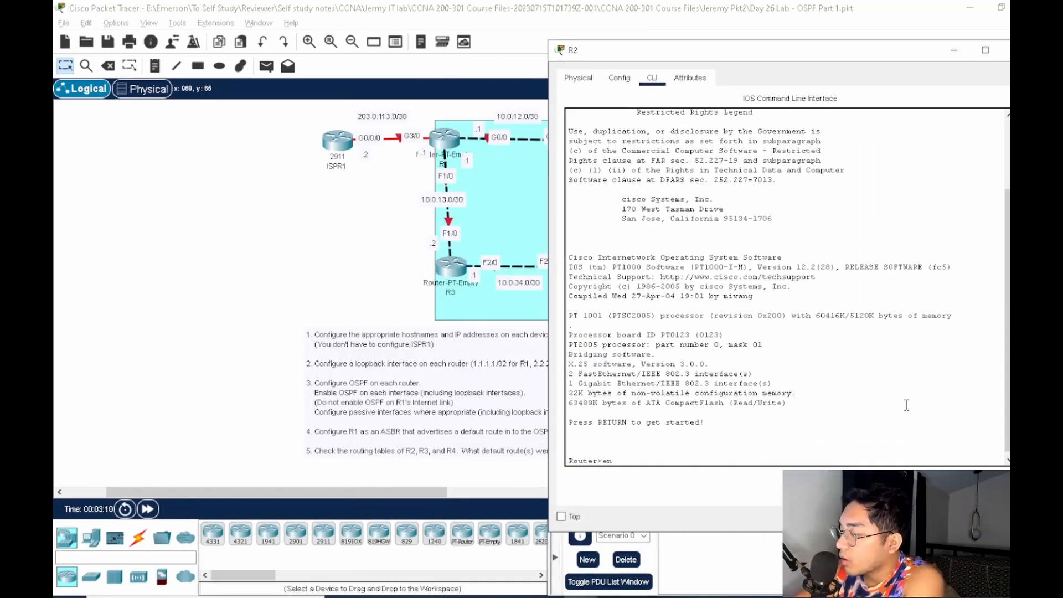
{"action": "key", "text": "Return"}
{"action": "type", "text": "conf t"}
{"action": "key", "text": "Return"}
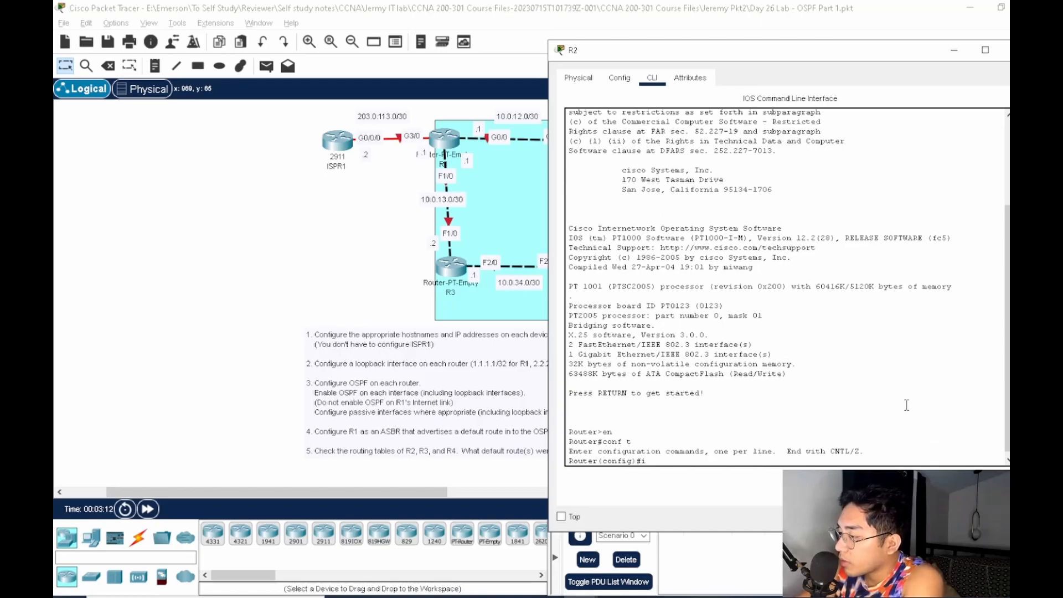
{"action": "left_click_drag", "start_coordinate": [677, 57], "coordinate": [809, 38]}
Configure R2's interface g0/0 with IP address 10.0.12.2 255.255.255.252 and enable it
{"action": "type", "text": "i"}
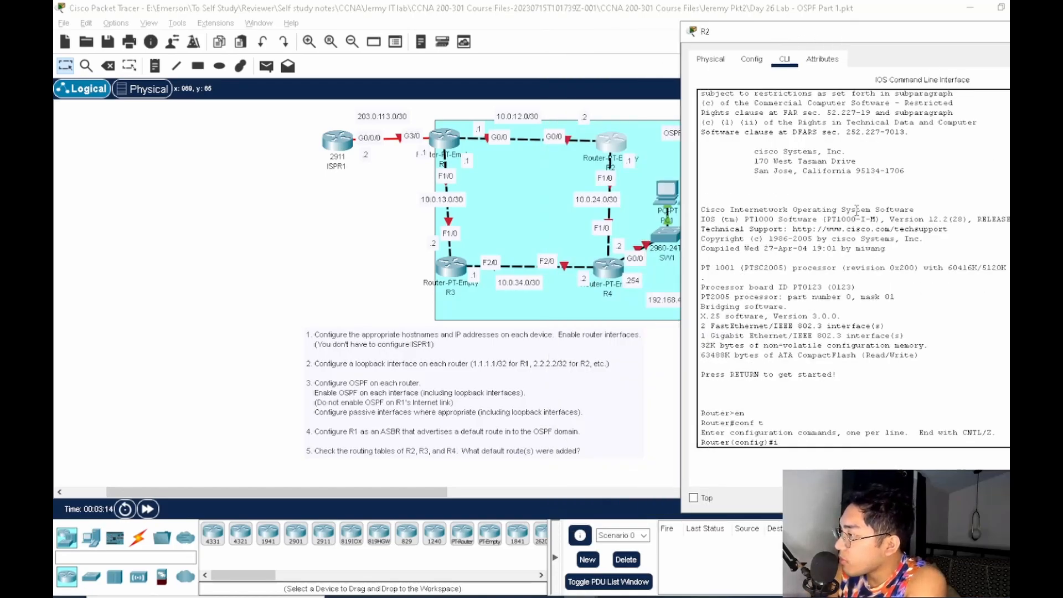
{"action": "type", "text": "nt g0/0"}
{"action": "key", "text": "Return"}
{"action": "type", "text": "ip add 10.0.12.2"}
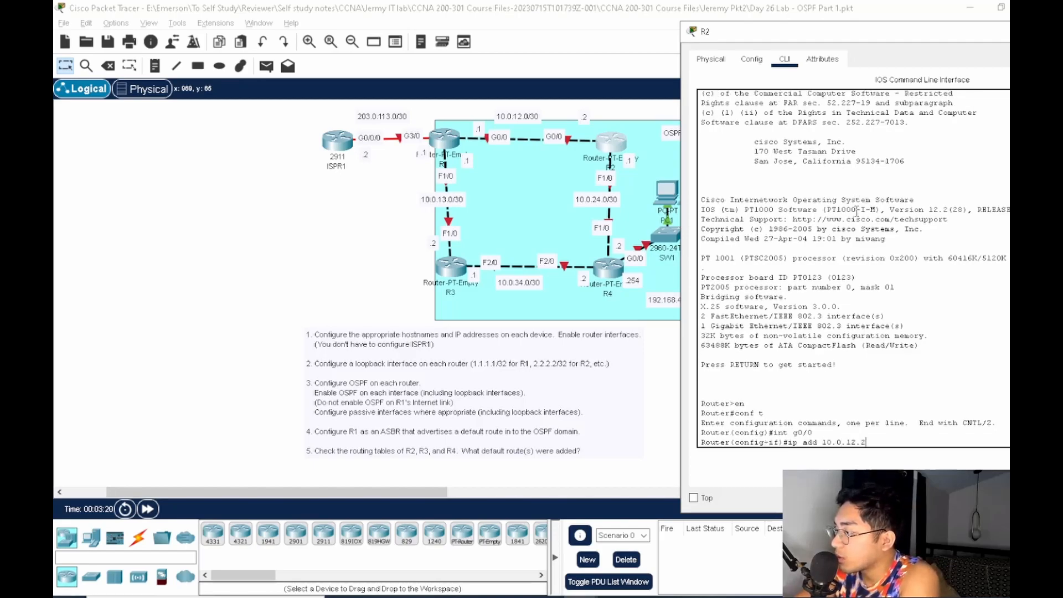
{"action": "type", "text": " 255.255.255.25"}
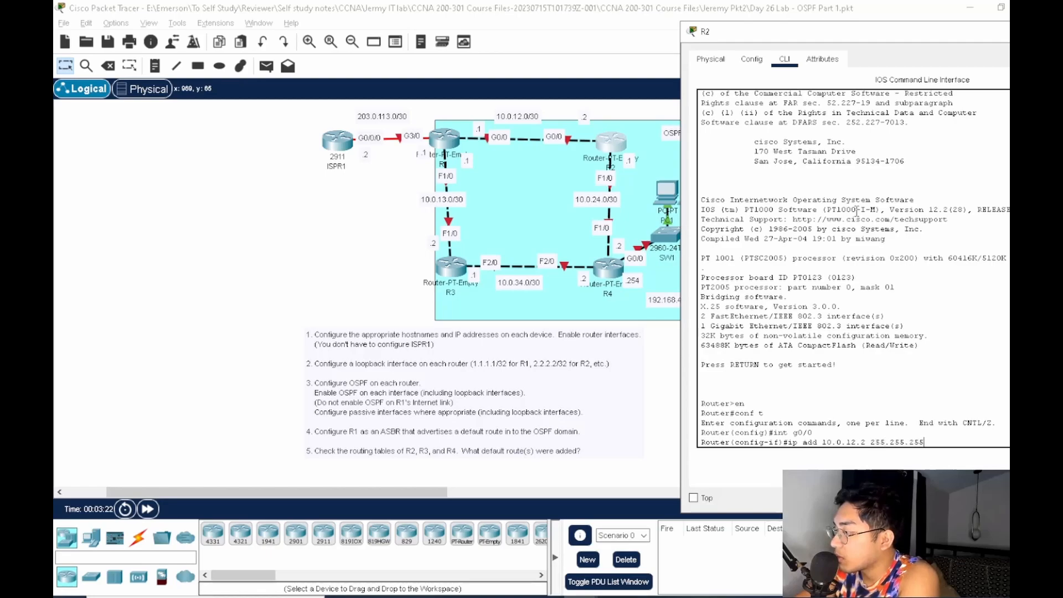
{"action": "type", "text": "2"}
{"action": "key", "text": "Return"}
{"action": "type", "text": "no shut"}
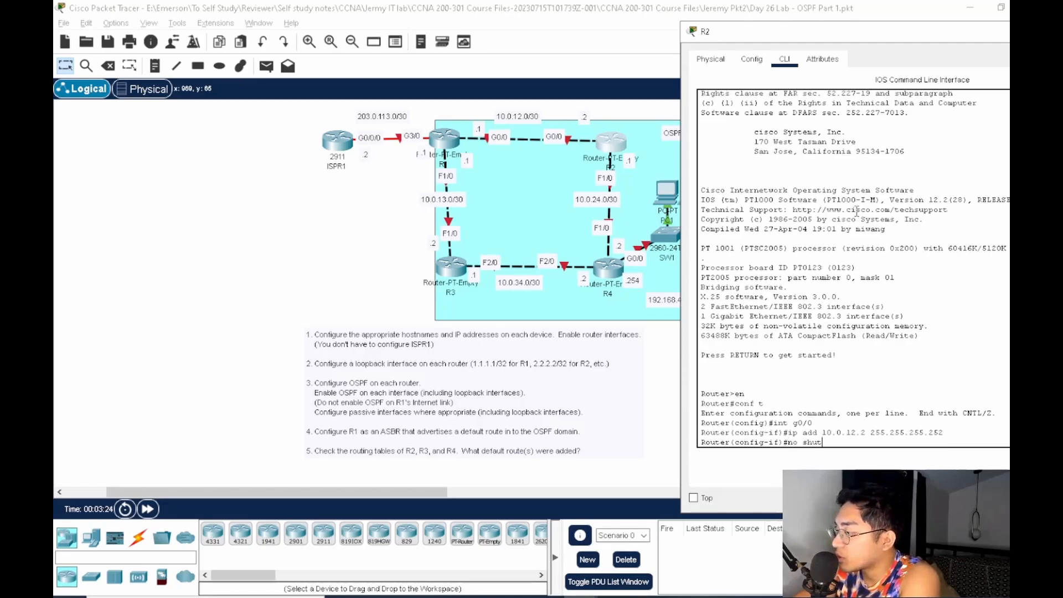
{"action": "key", "text": "Return"}
{"action": "key", "text": "Return"}
Configure R2's interface f1/0 with IP address 10.0.24.1 255.255.255.252 and enable it
{"action": "type", "text": "int gf"}
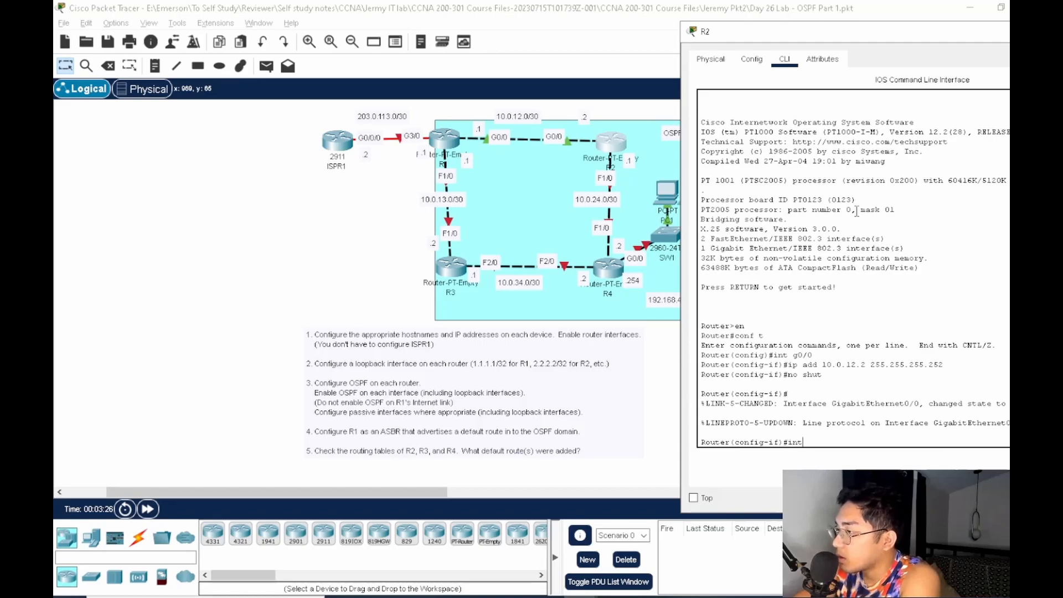
{"action": "key", "text": "BackSpace"}
{"action": "type", "text": "l"}
{"action": "key", "text": "BackSpace"}
{"action": "key", "text": "BackSpace"}
{"action": "type", "text": "f1/0"}
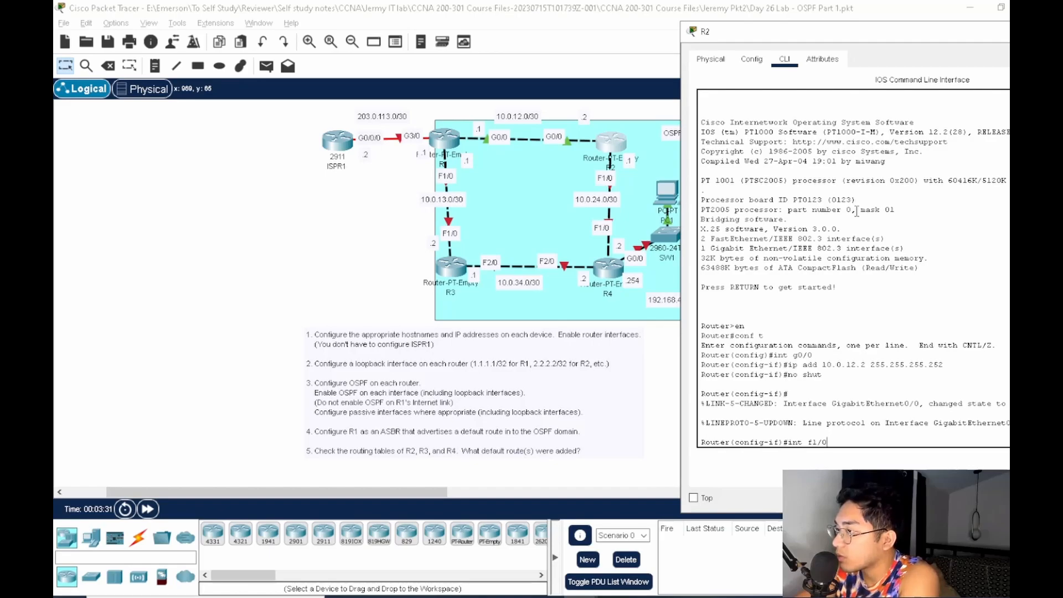
{"action": "key", "text": "Return"}
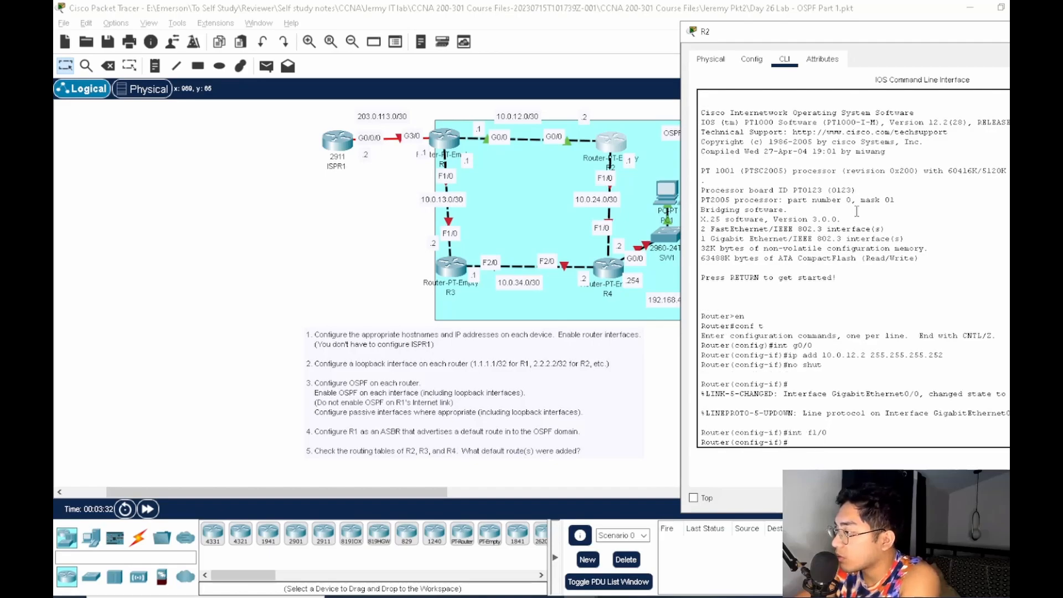
{"action": "type", "text": "ip[ a"}
{"action": "type", "text": " add"}
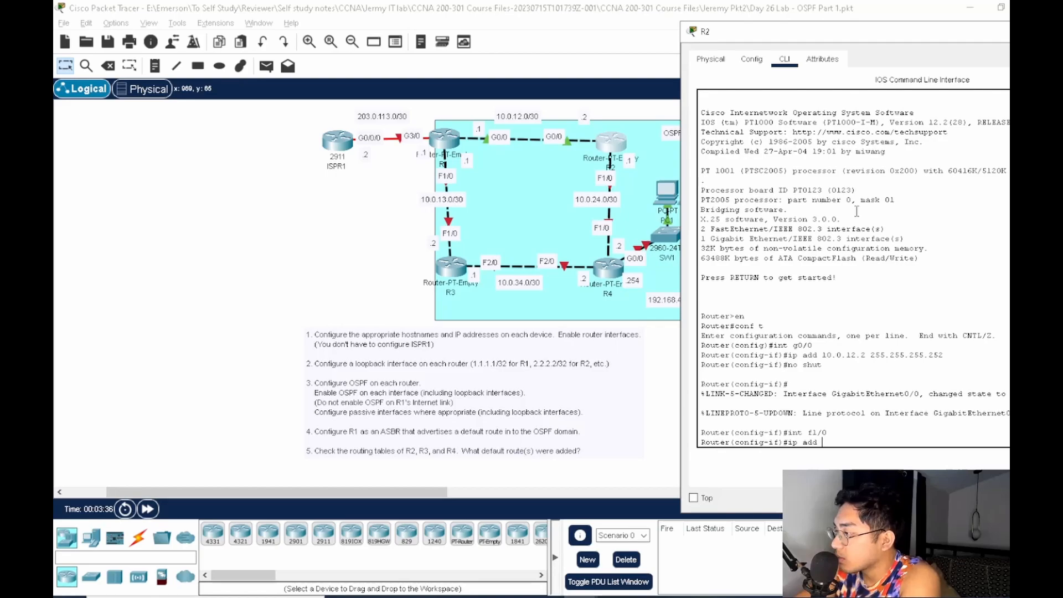
{"action": "type", "text": " 10.0.24.1 255.2"}
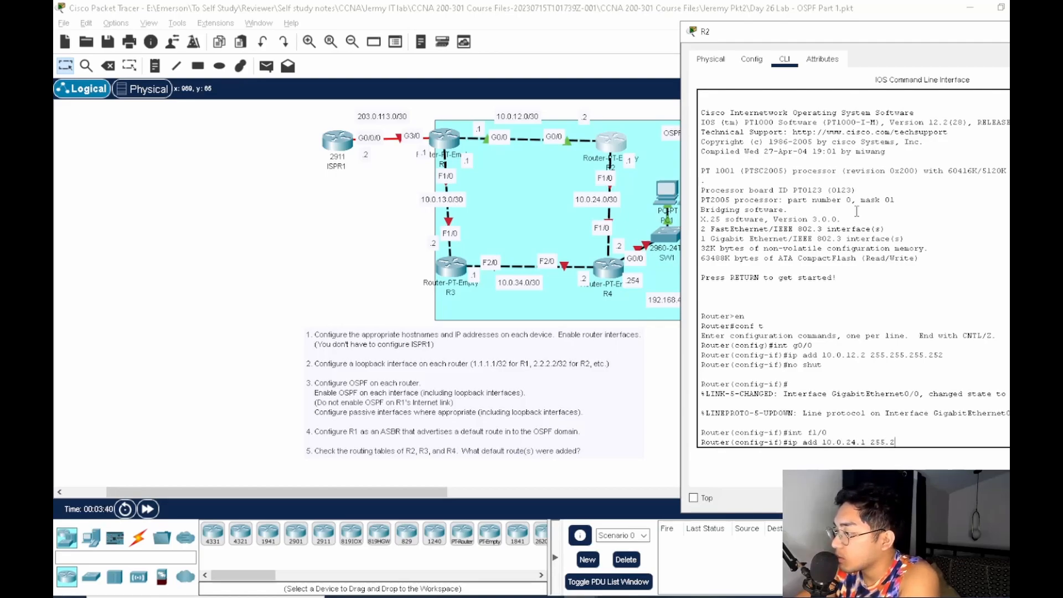
{"action": "type", "text": "55.255.252"}
{"action": "key", "text": "Return"}
{"action": "type", "text": "no"}
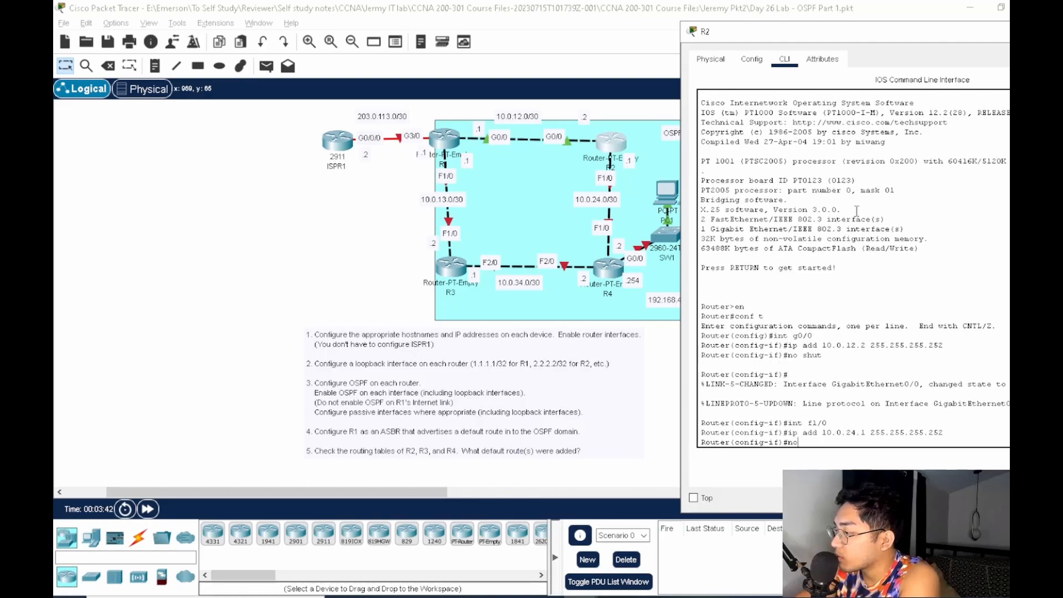
{"action": "type", "text": " shut"}
{"action": "key", "text": "Return"}
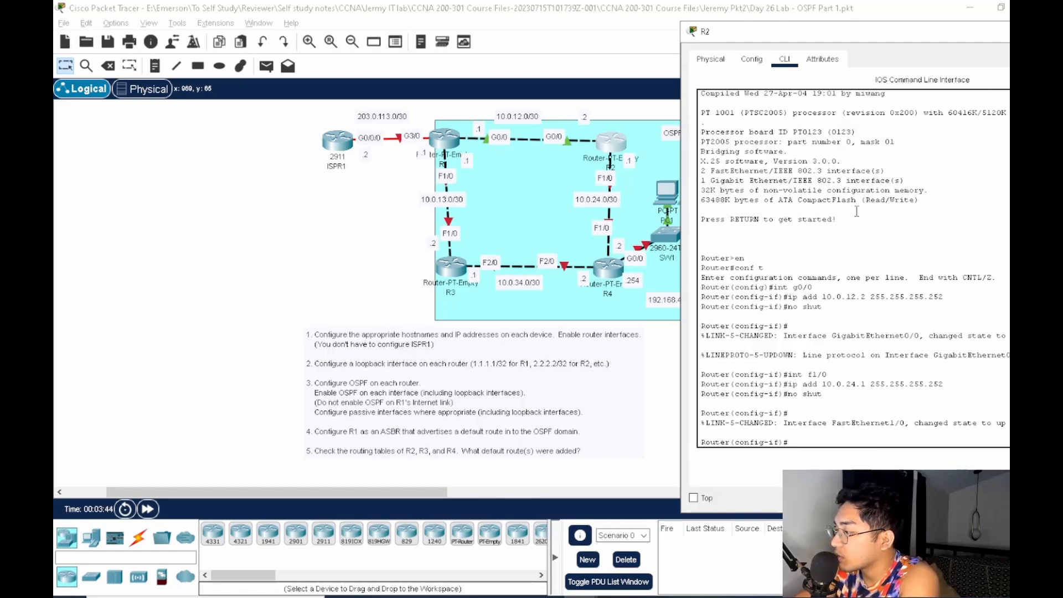
Leave interface configuration on R2, set its hostname to R2 and return to privileged EXEC mode
{"action": "left_click_drag", "start_coordinate": [714, 40], "coordinate": [668, 44]}
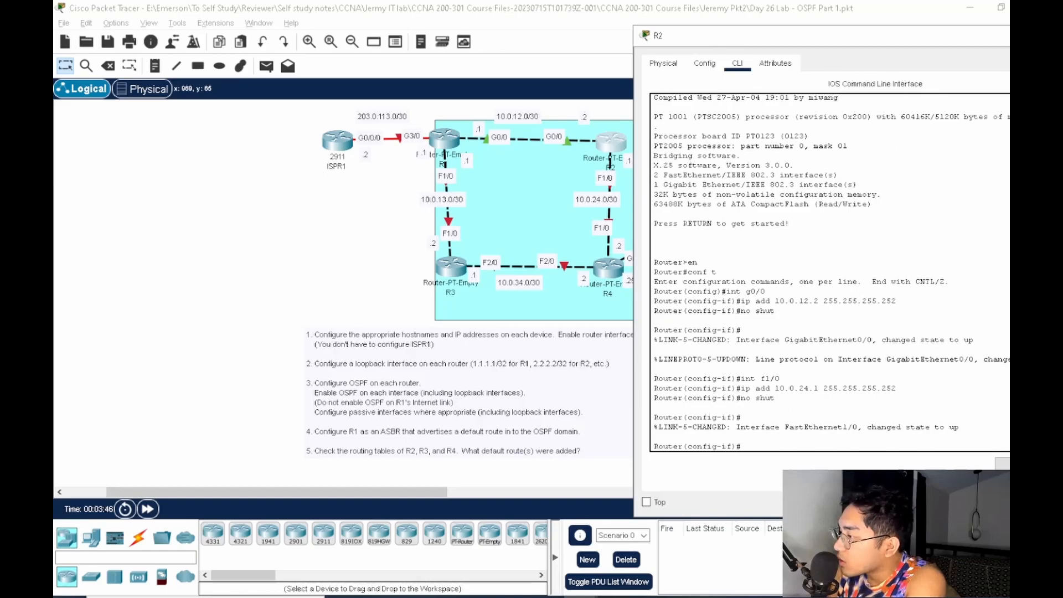
{"action": "type", "text": "exit"}
{"action": "key", "text": "Return"}
{"action": "type", "text": "host name R2"}
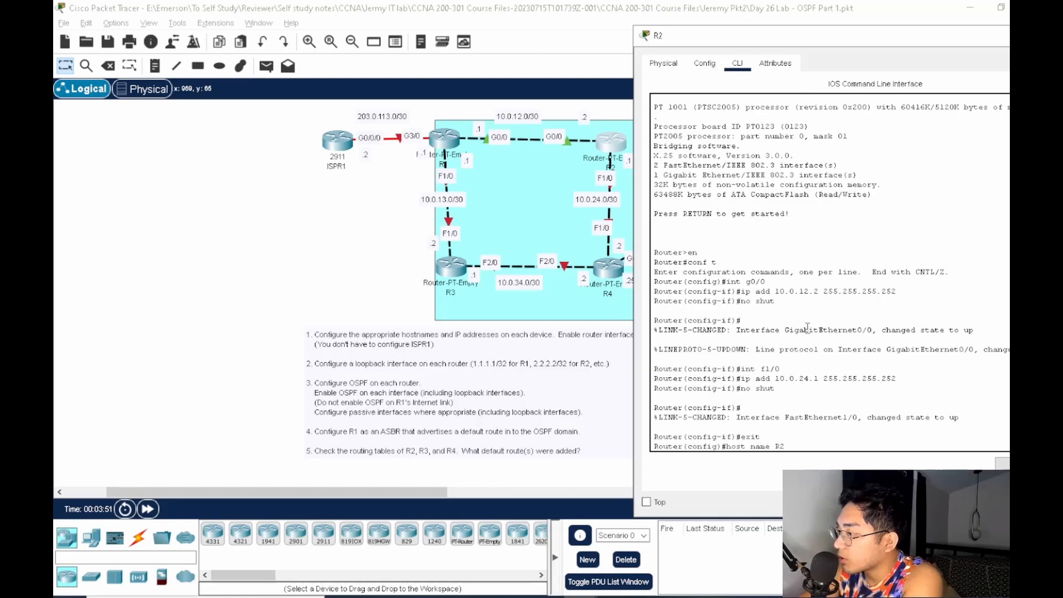
{"action": "key", "text": "Return"}
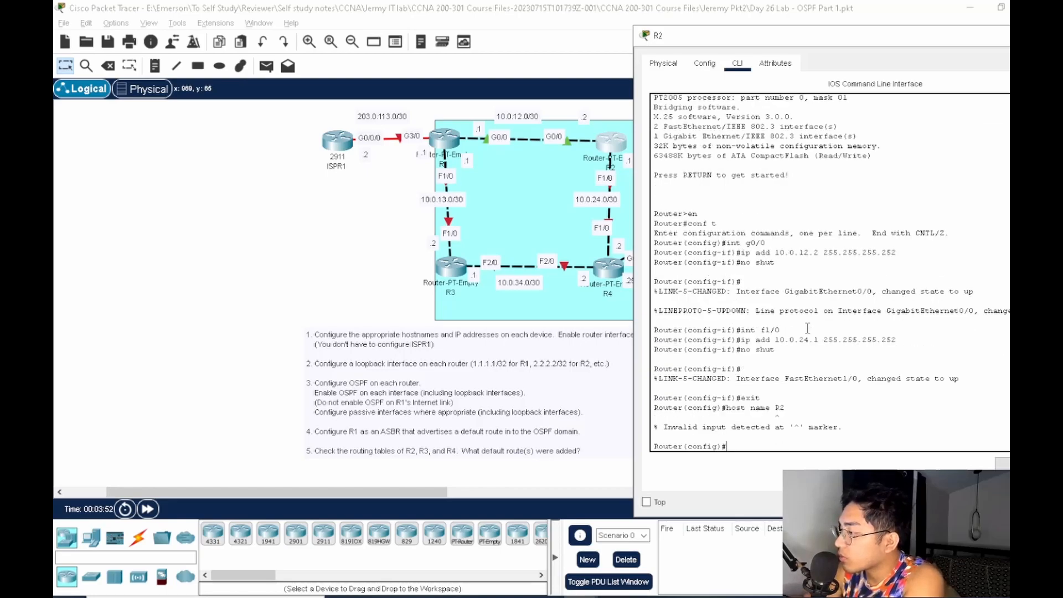
{"action": "type", "text": "host R2"}
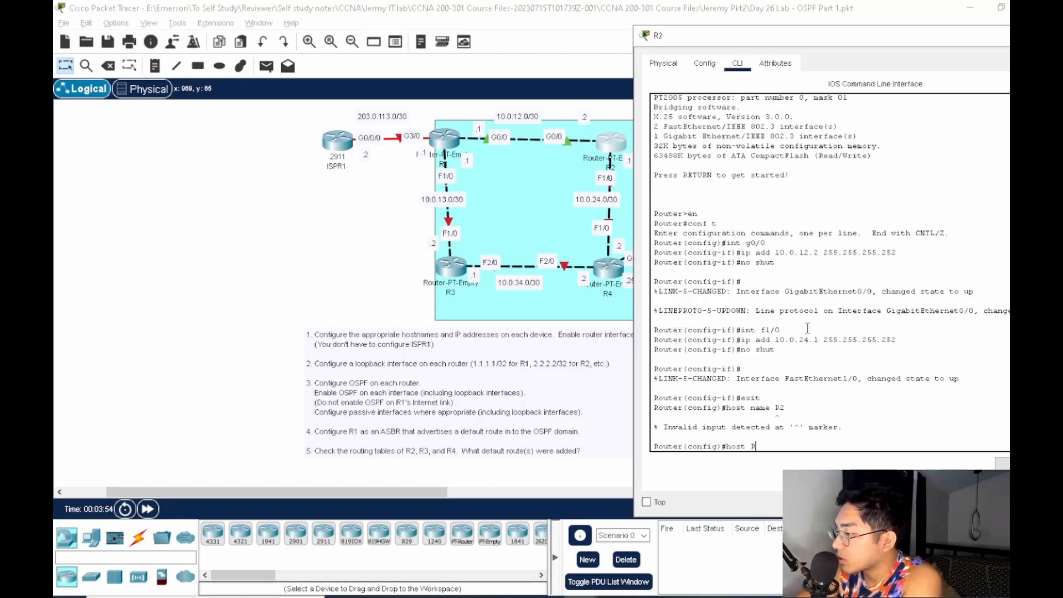
{"action": "key", "text": "Return"}
{"action": "type", "text": "exit"}
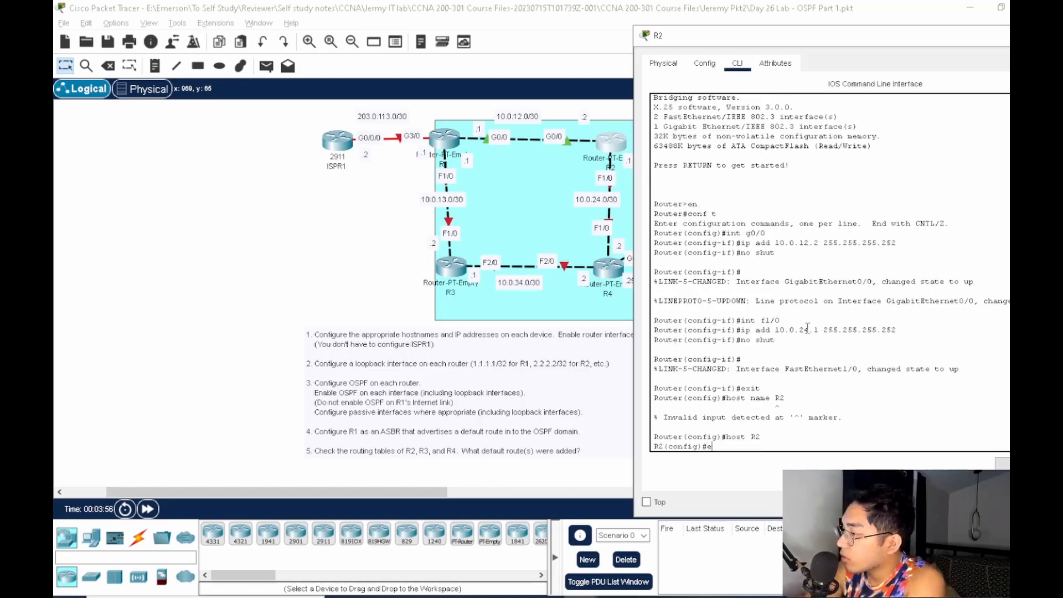
{"action": "key", "text": "Return"}
{"action": "key", "text": "Return"}
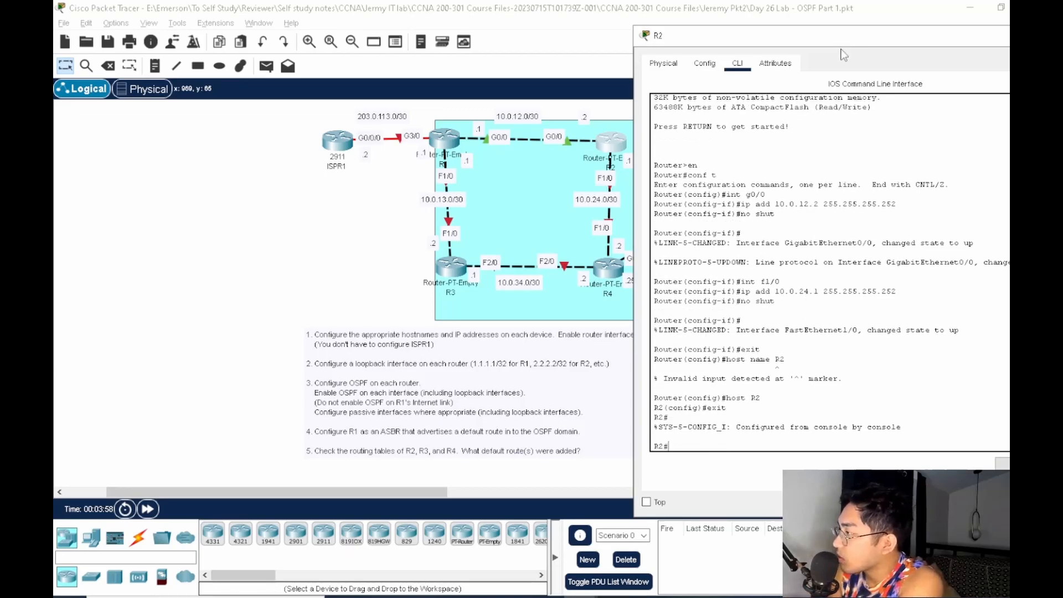
Put the R2 and R1 windows away and open router R3's command line beside the topology diagram
{"action": "left_click_drag", "start_coordinate": [842, 35], "coordinate": [787, 34]}
{"action": "left_click", "coordinate": [1045, 34]}
{"action": "left_click", "coordinate": [448, 148]}
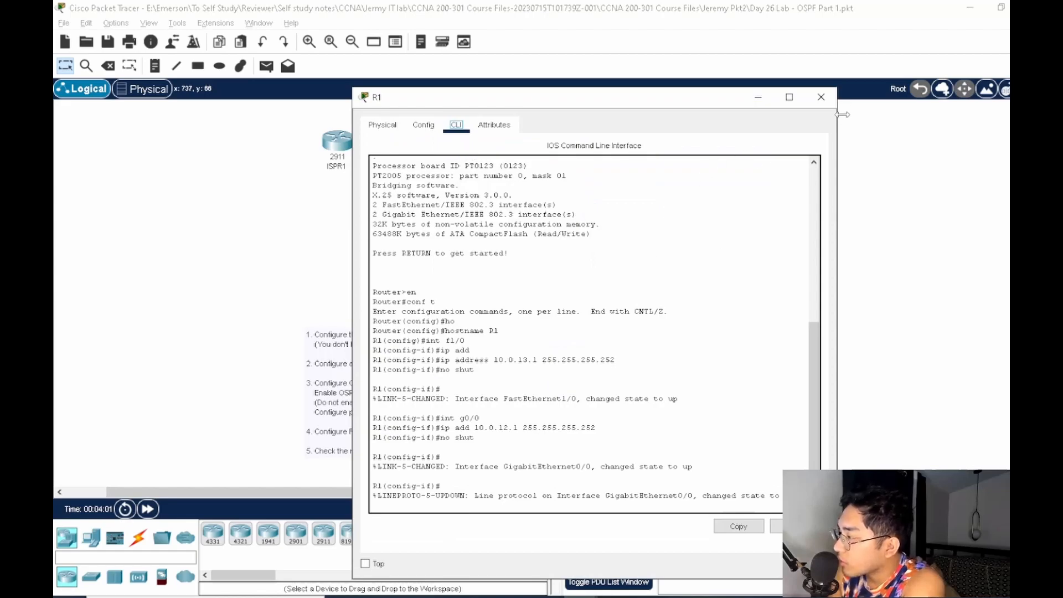
{"action": "left_click", "coordinate": [822, 97]}
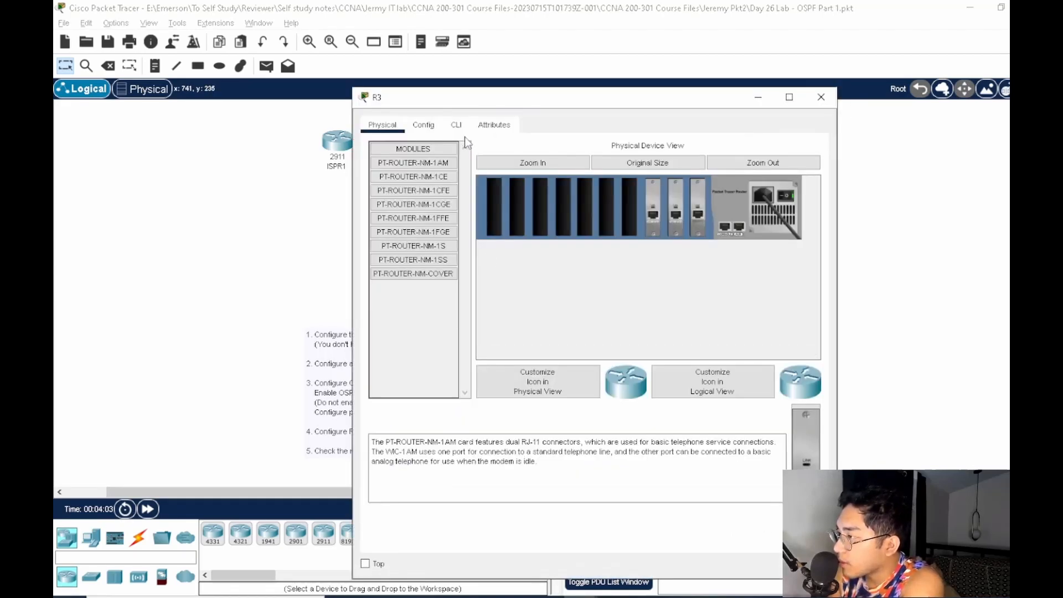
{"action": "left_click", "coordinate": [459, 123]}
{"action": "left_click_drag", "start_coordinate": [510, 103], "coordinate": [745, 61]}
Enter global configuration mode on the third router and set its hostname to R3
{"action": "key", "text": "Return"}
{"action": "type", "text": "en"}
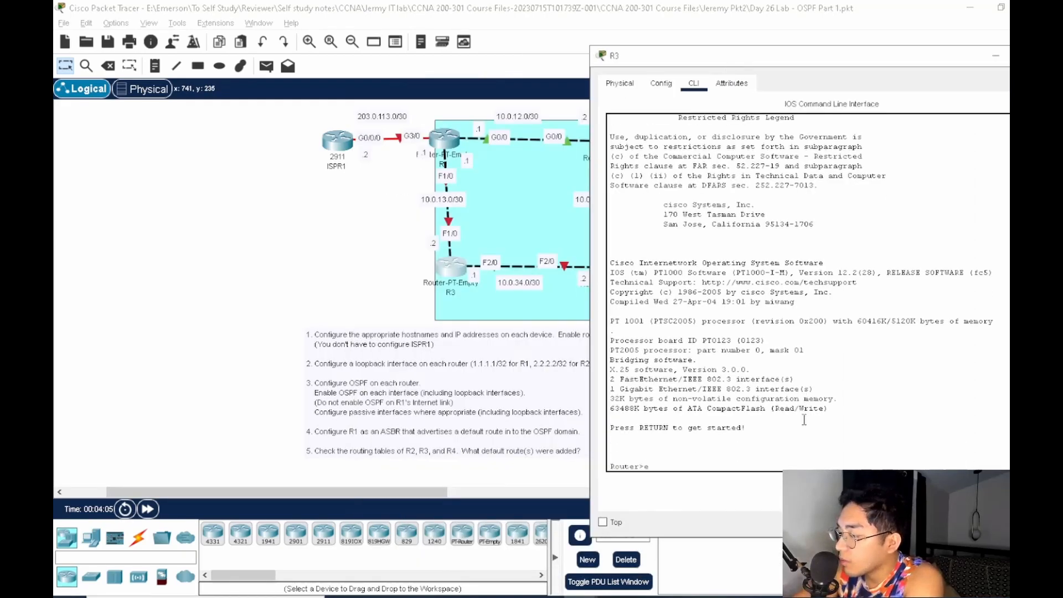
{"action": "key", "text": "Return"}
{"action": "type", "text": "conf t"}
{"action": "key", "text": "Return"}
{"action": "type", "text": "host "}
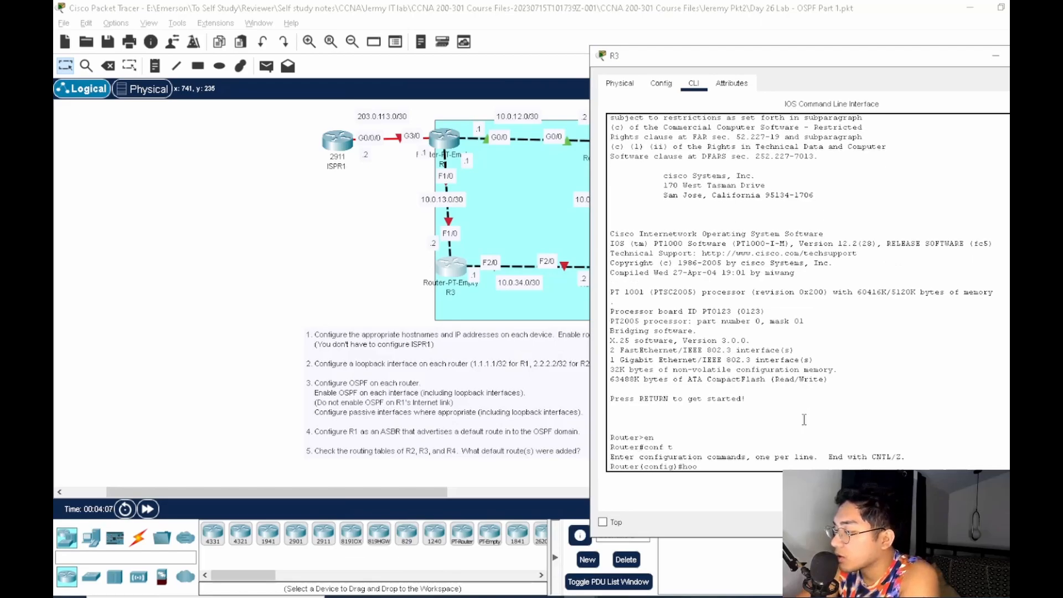
{"action": "type", "text": "R3"}
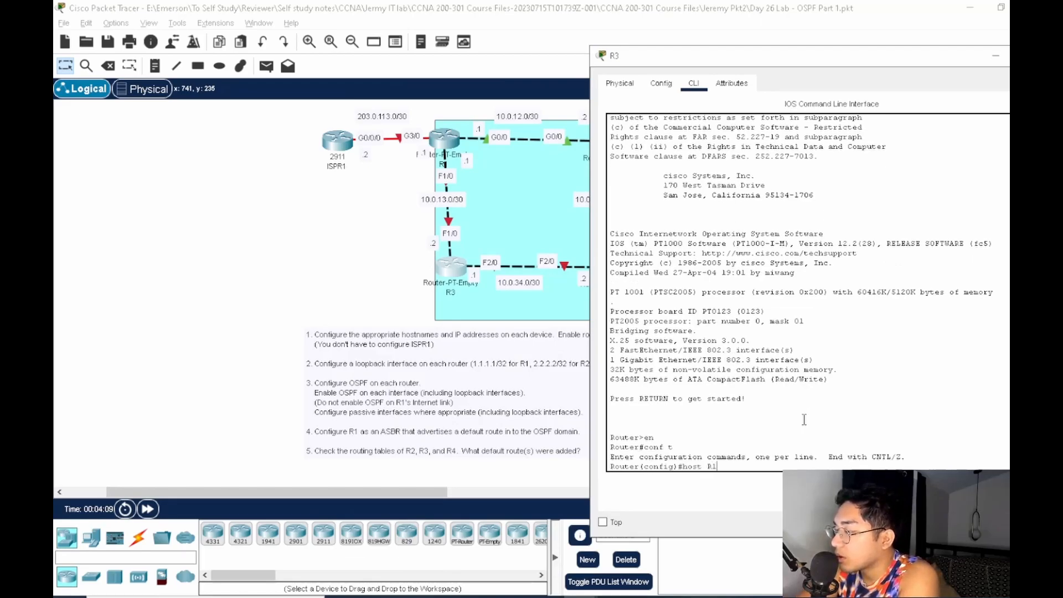
{"action": "key", "text": "Return"}
Configure R3's interface f1/0 with IP address 10.0.13.2 255.255.255.252 and enable it
{"action": "type", "text": "int f1/0"}
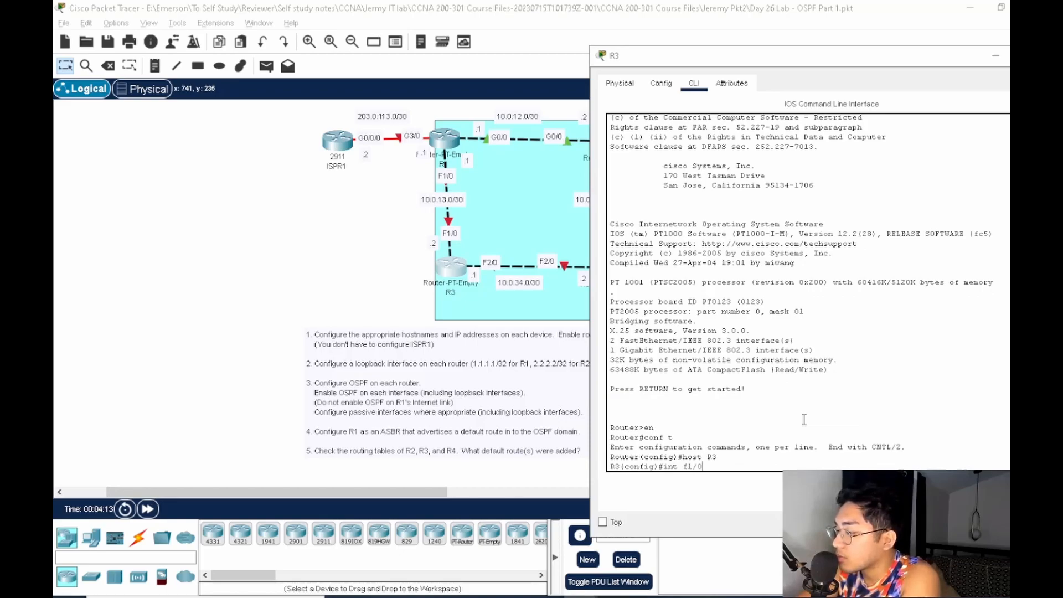
{"action": "key", "text": "Return"}
{"action": "type", "text": "ip add 10.0.13.2"}
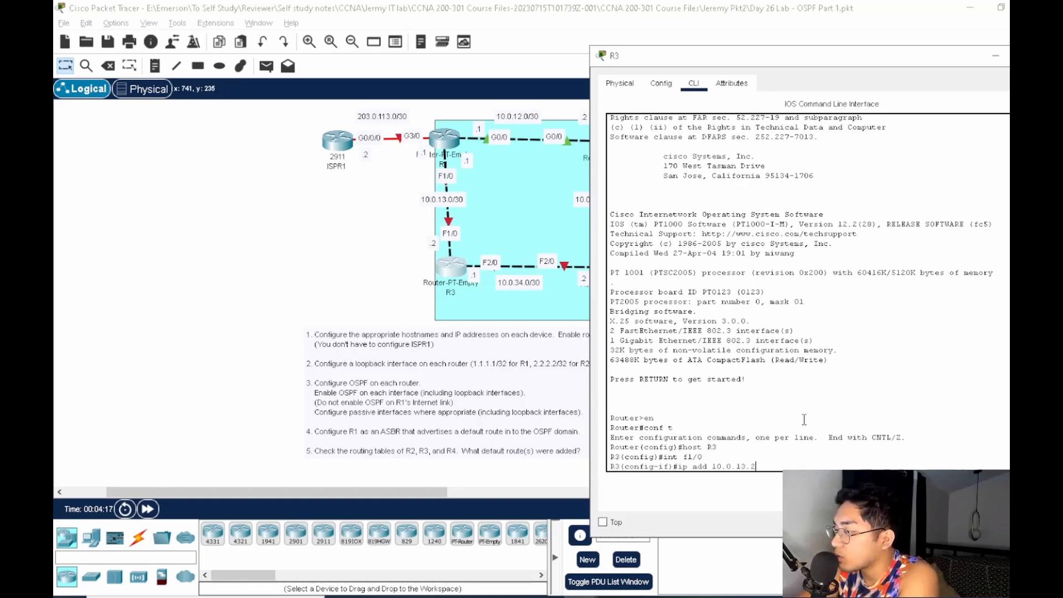
{"action": "key", "text": "Return"}
{"action": "key", "text": "Up"}
{"action": "type", "text": "25"}
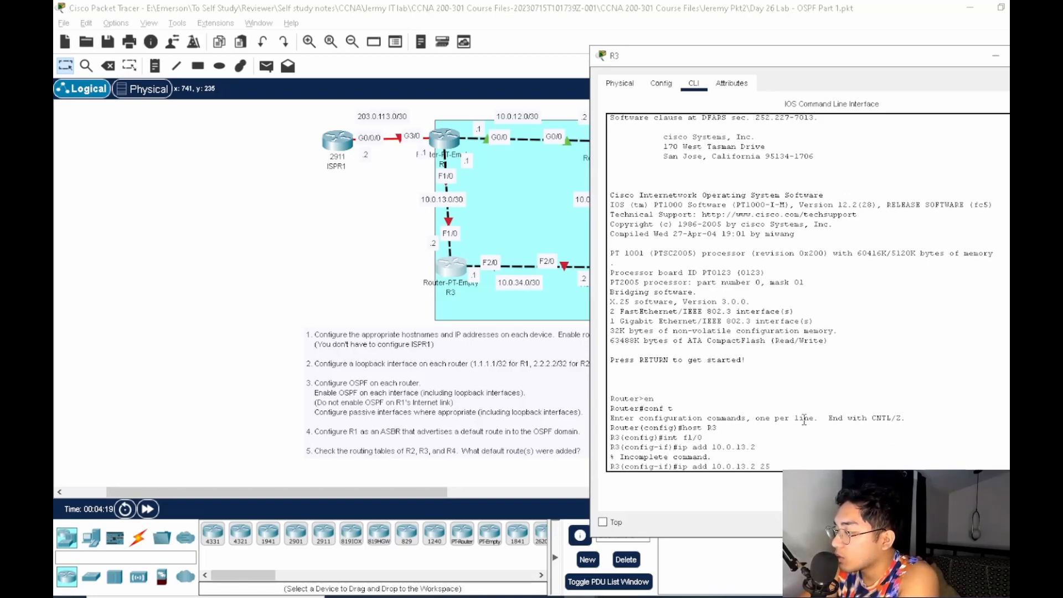
{"action": "type", "text": "5.255.255.252"}
{"action": "key", "text": "Return"}
{"action": "type", "text": "no shut"}
{"action": "key", "text": "Return"}
Configure R3's interface f2/0 with IP address 10.0.34.1 255.255.255.252 and enable it
{"action": "type", "text": "int f2/0"}
{"action": "key", "text": "Return"}
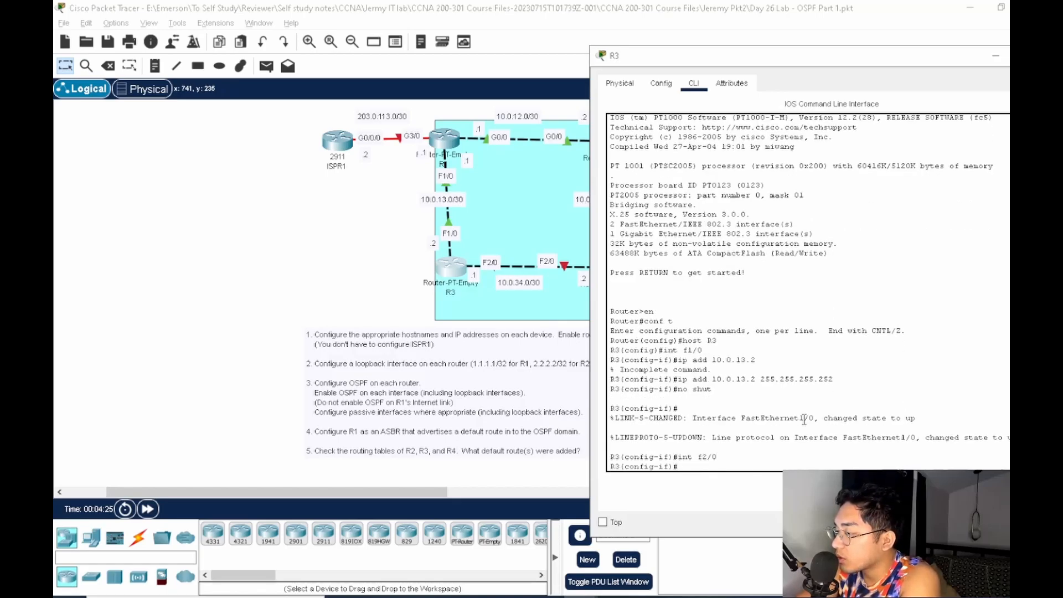
{"action": "type", "text": "ip add "}
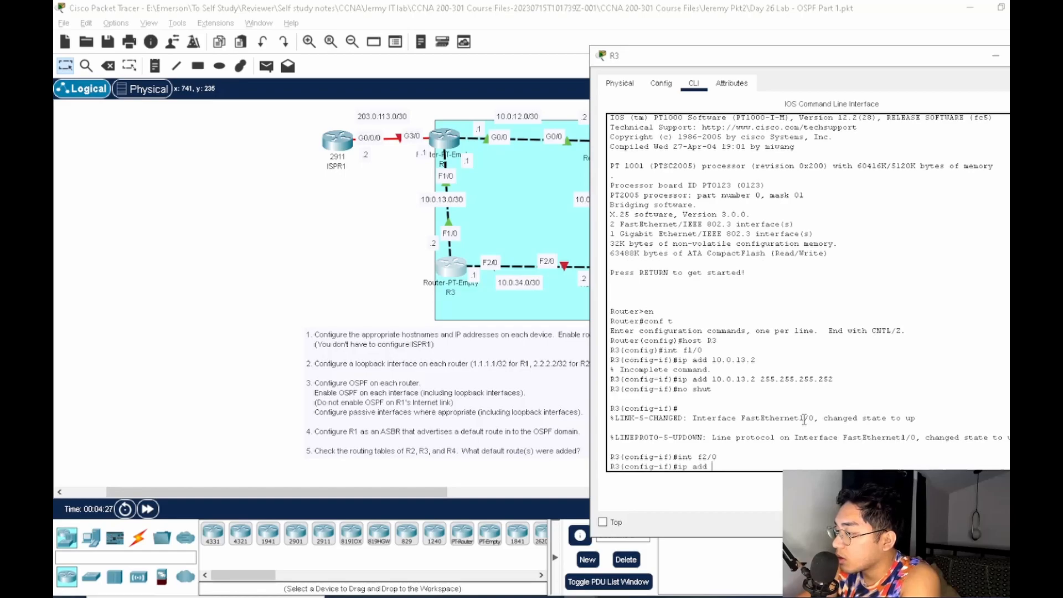
{"action": "type", "text": "10.0"}
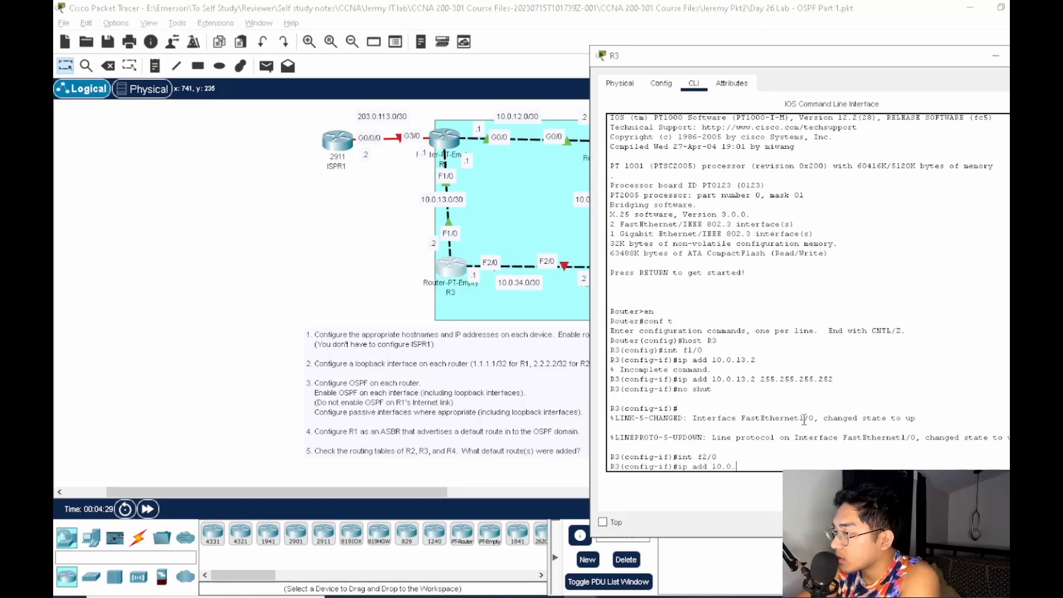
{"action": "type", "text": ".34.1"}
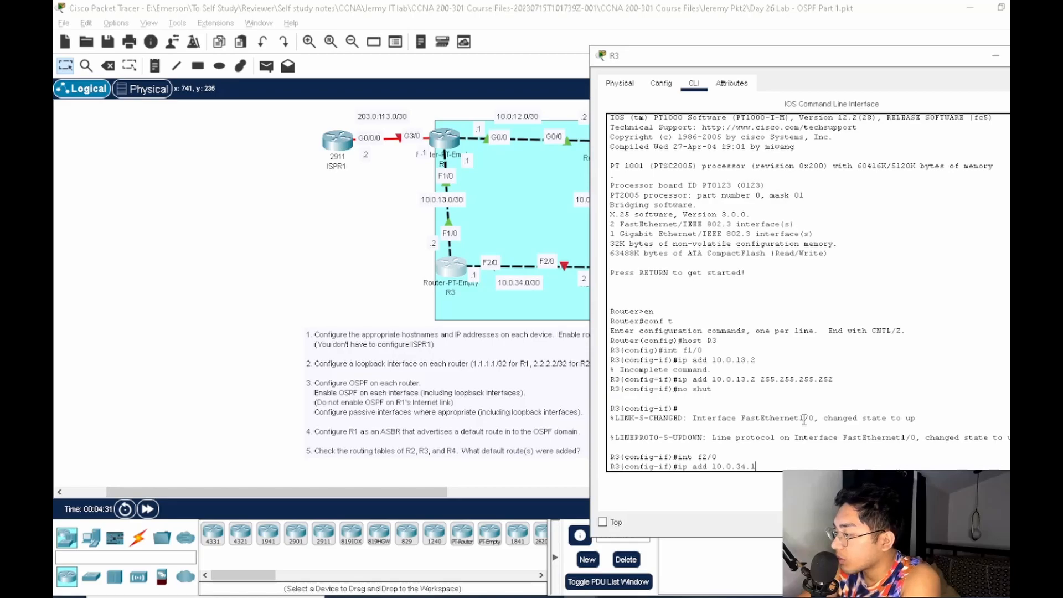
{"action": "key", "text": "Return"}
{"action": "key", "text": "Up"}
{"action": "type", "text": "255.255."}
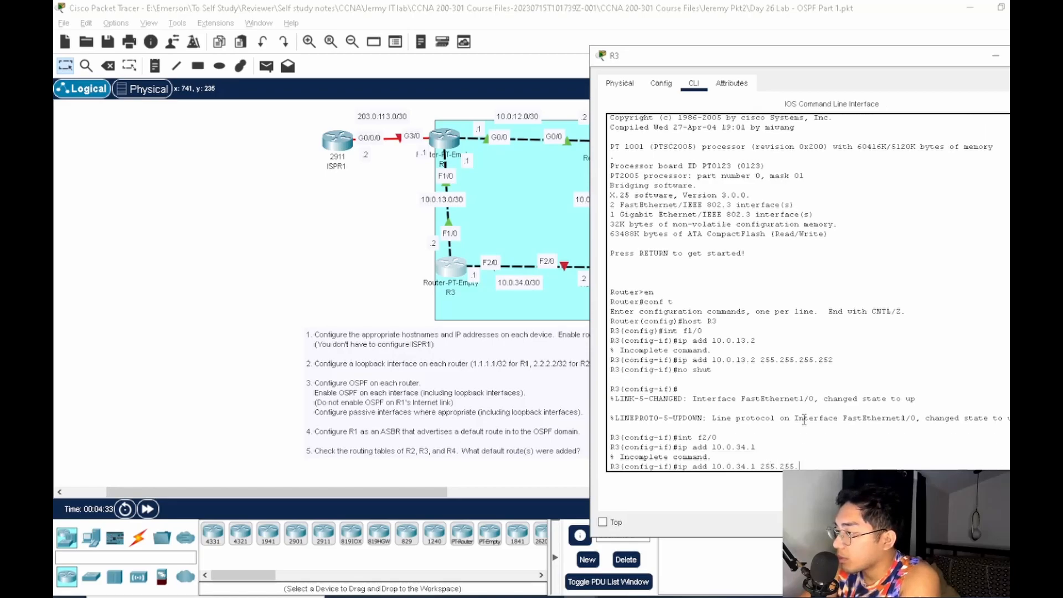
{"action": "type", "text": "255.252"}
{"action": "key", "text": "Return"}
{"action": "type", "text": "no shut"}
{"action": "key", "text": "Return"}
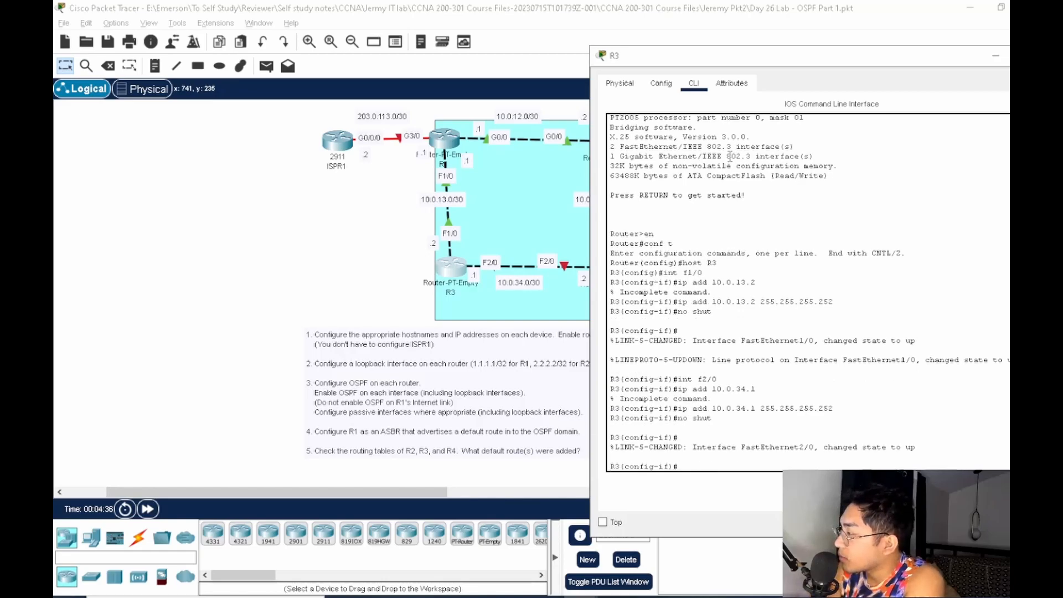
Put R3's window away and open router R4's command line beside the topology diagram
{"action": "left_click_drag", "start_coordinate": [869, 62], "coordinate": [674, 58]}
{"action": "left_click", "coordinate": [877, 55]}
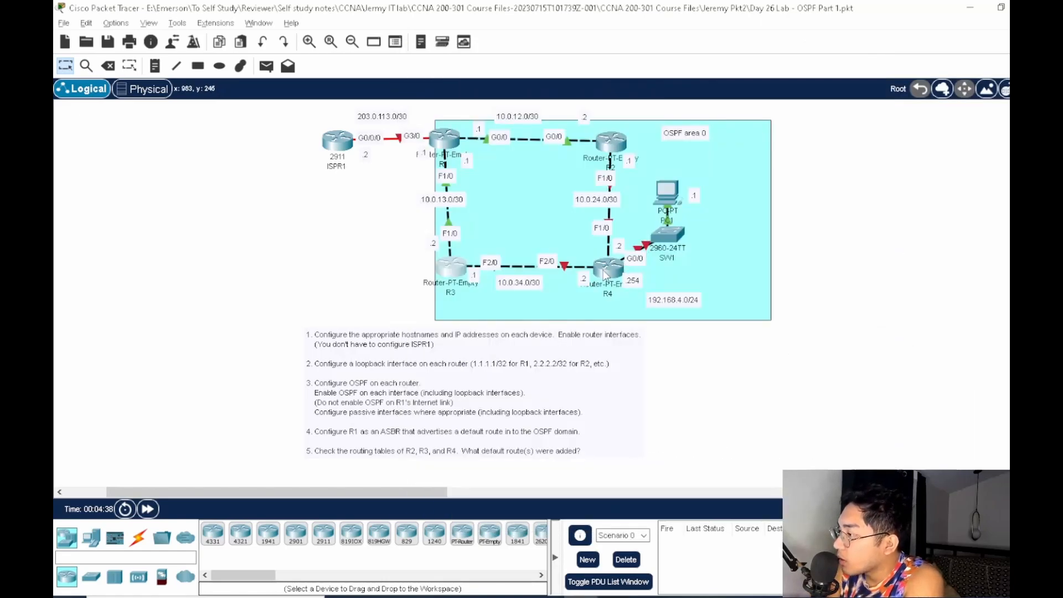
{"action": "left_click", "coordinate": [608, 267]}
{"action": "left_click", "coordinate": [456, 124]}
{"action": "left_click_drag", "start_coordinate": [545, 98], "coordinate": [903, 142]}
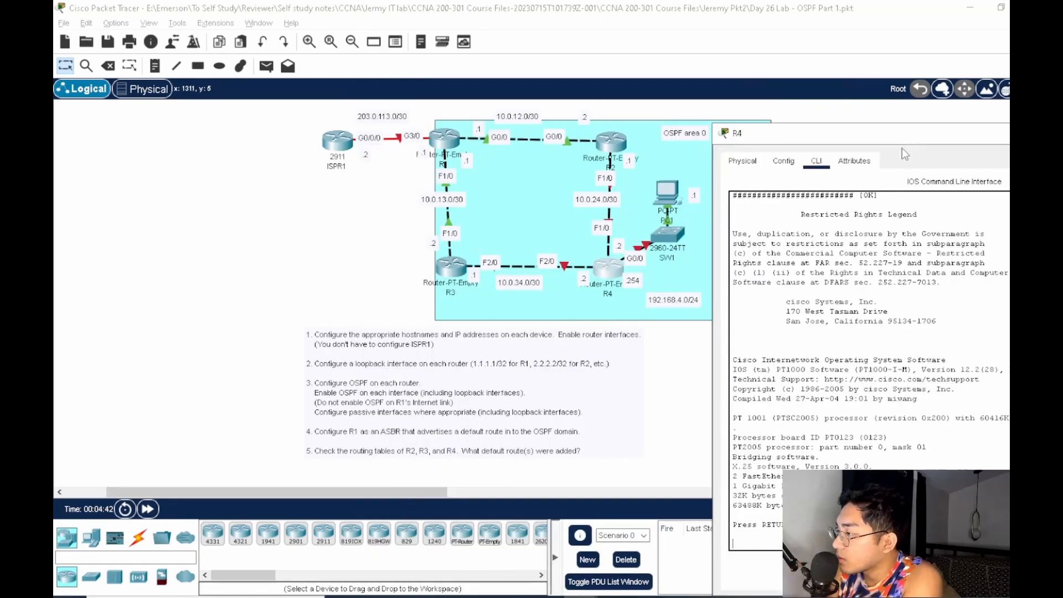
Enter global configuration mode on the fourth router and set its hostname to R4
{"action": "key", "text": "Return"}
{"action": "type", "text": "er>en"}
{"action": "key", "text": "Return"}
{"action": "type", "text": "con"}
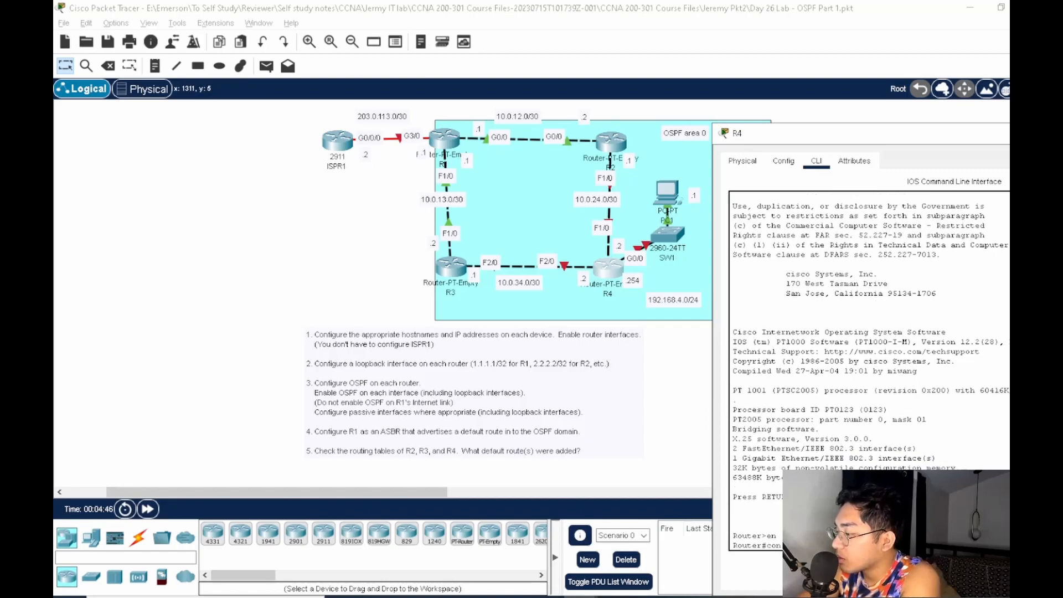
{"action": "type", "text": "f t"}
{"action": "key", "text": "Return"}
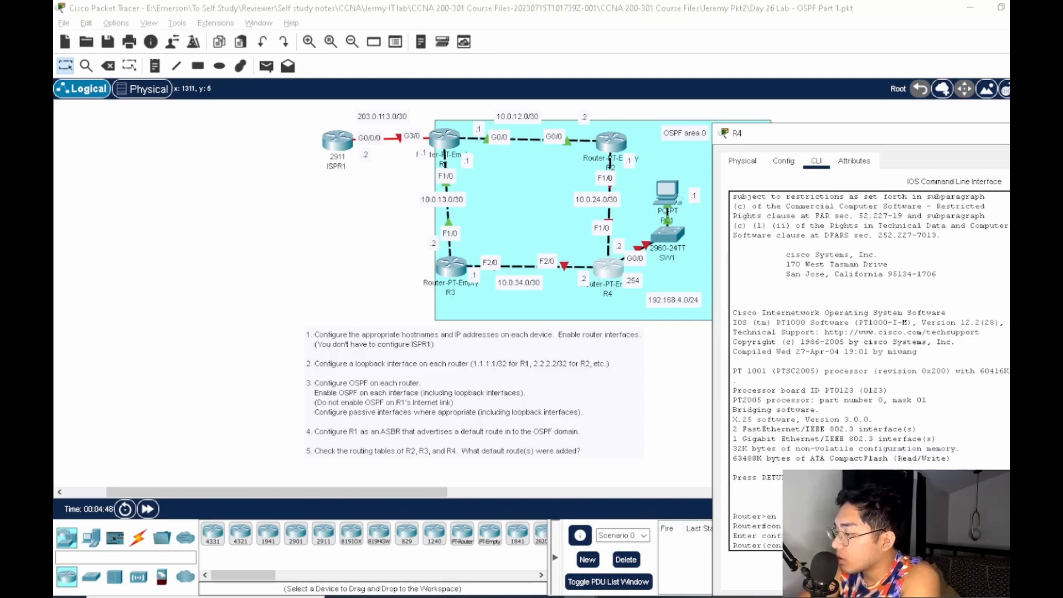
{"action": "key", "text": "Return"}
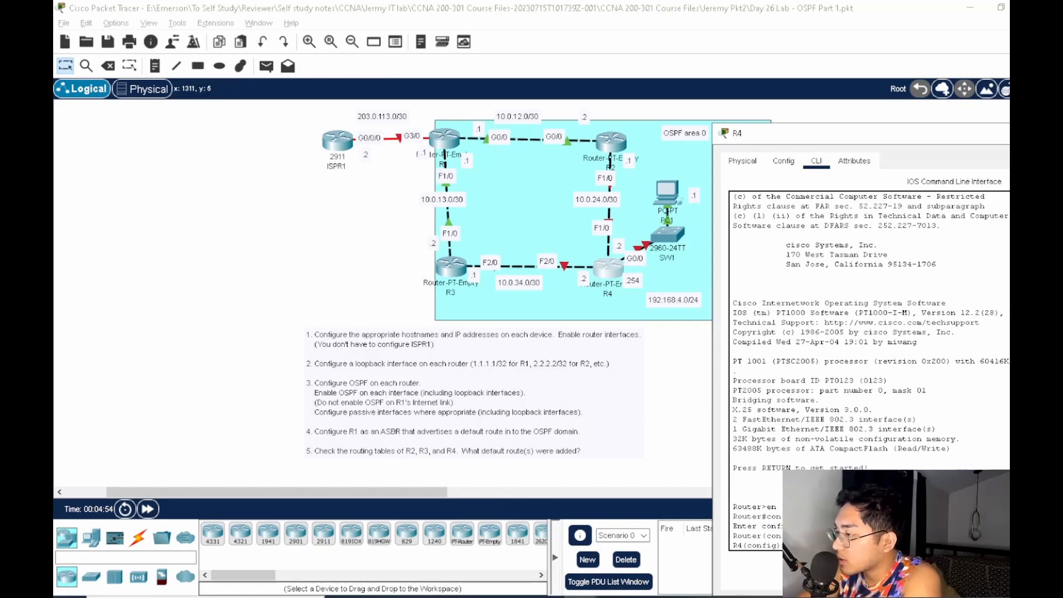
Configure R4's interface f2/0 with IP address 10.0.34.2 255.255.255.252 and enable it
{"action": "key", "text": "Return"}
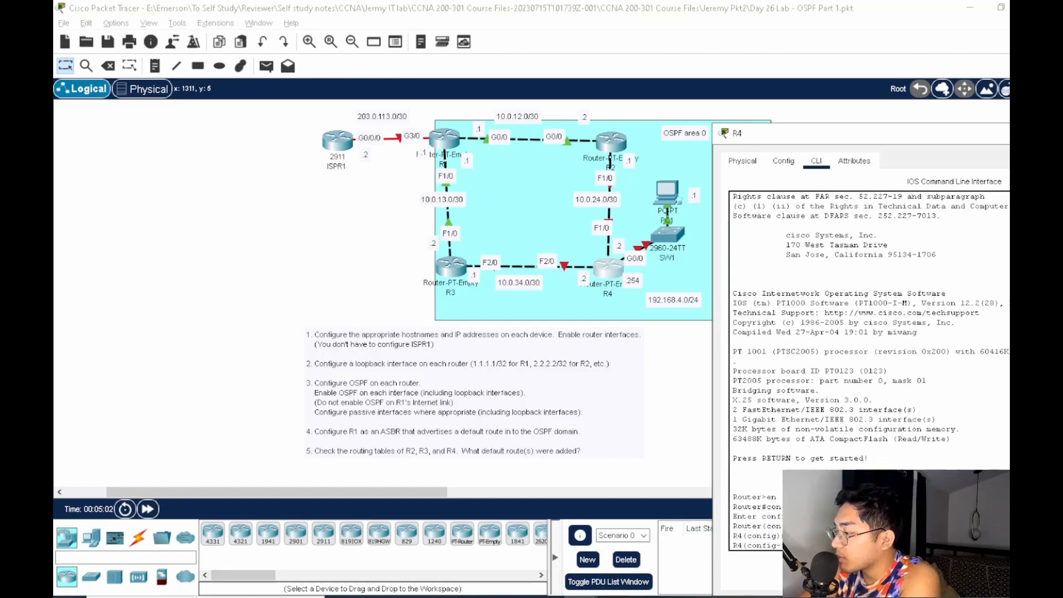
{"action": "key", "text": "Return"}
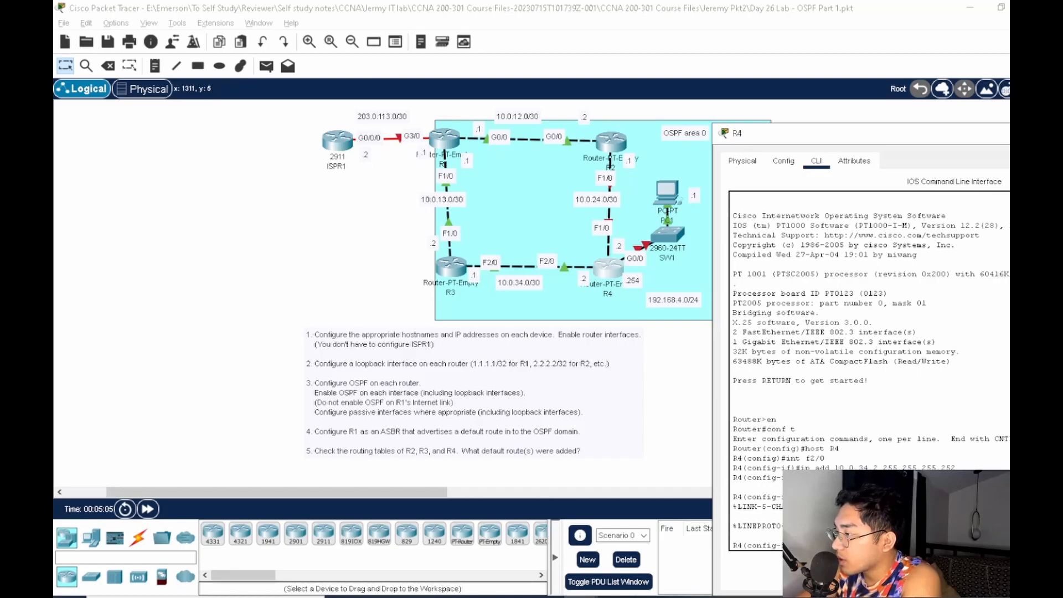
{"action": "key", "text": "Return"}
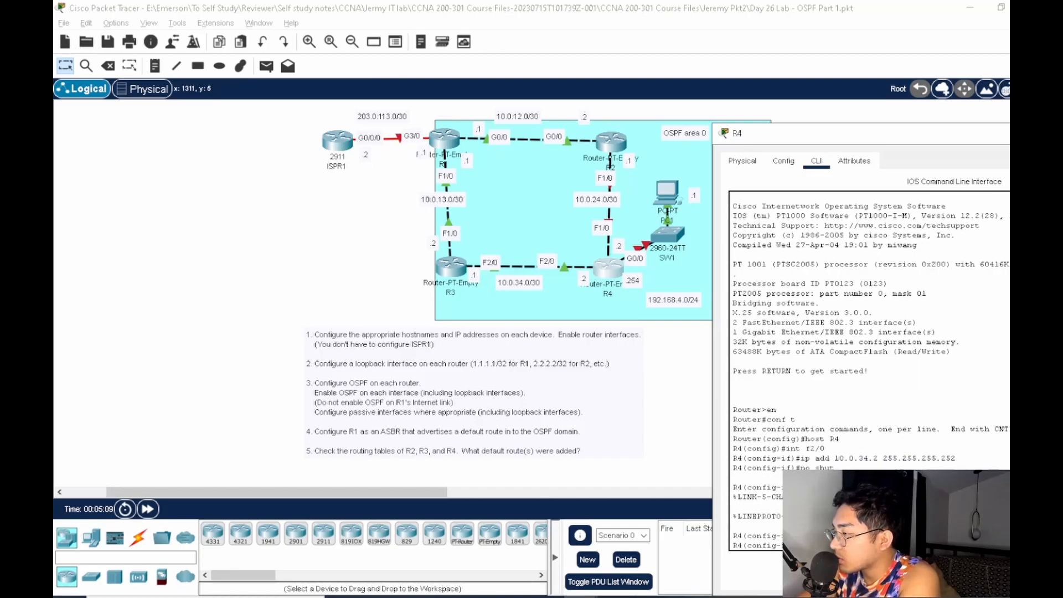
Configure R4's interface f1/0 with IP address 10.0.24.2 255.255.255.252 and enable it
{"action": "key", "text": "Return"}
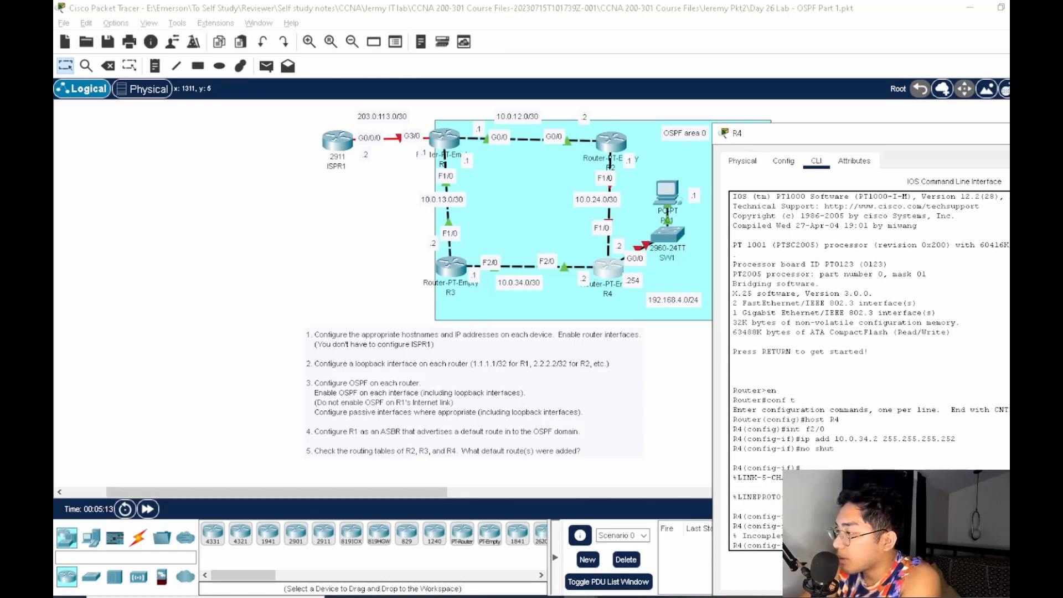
{"action": "key", "text": "Return"}
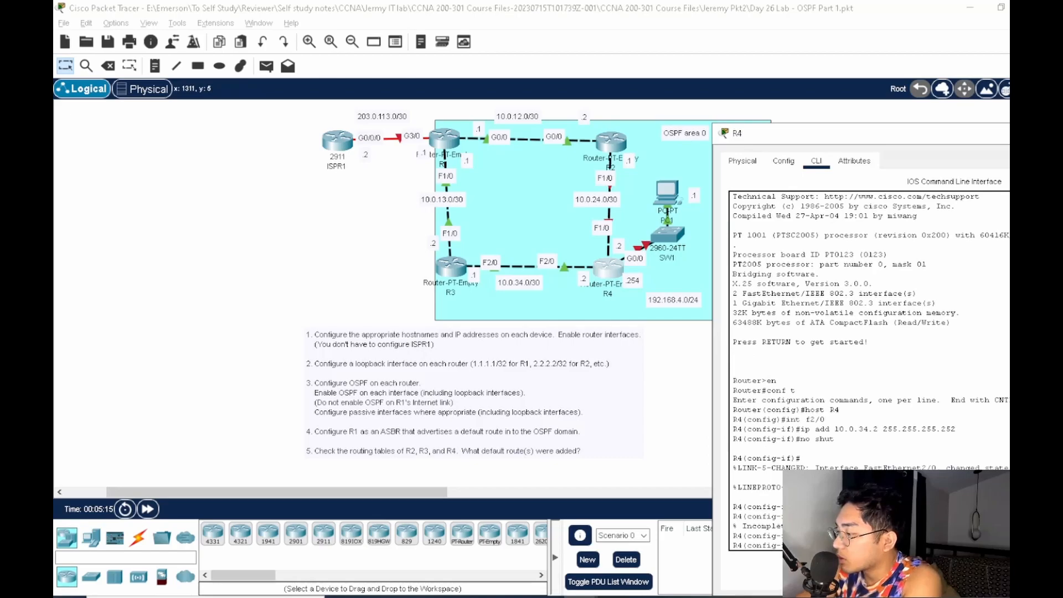
{"action": "key", "text": "Return"}
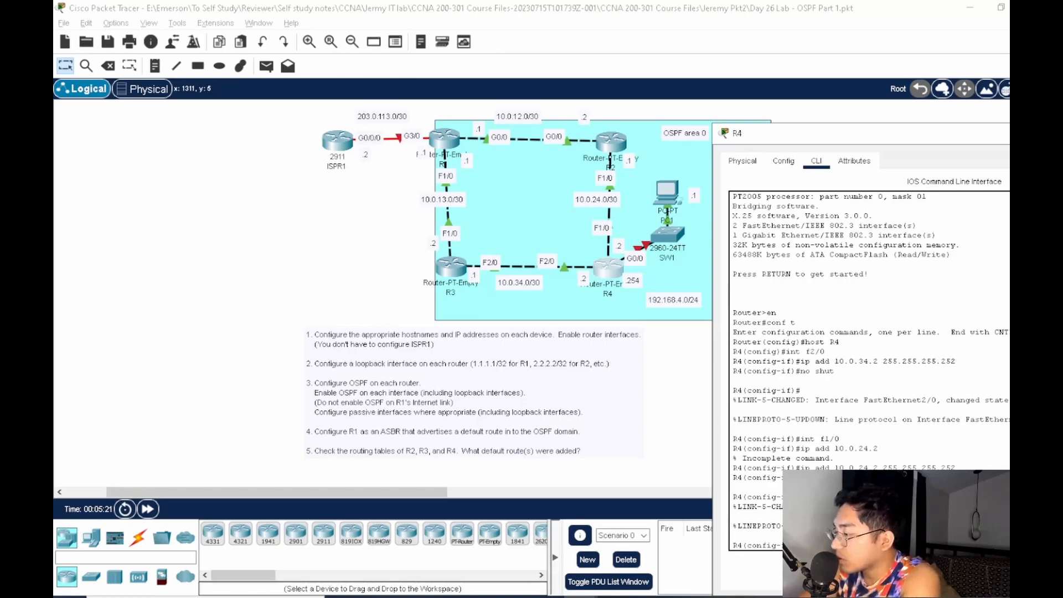
Configure R4's interface g0/0 with IP address 192.168.4.254 255.255.255.0 and enable it
{"action": "key", "text": "Return"}
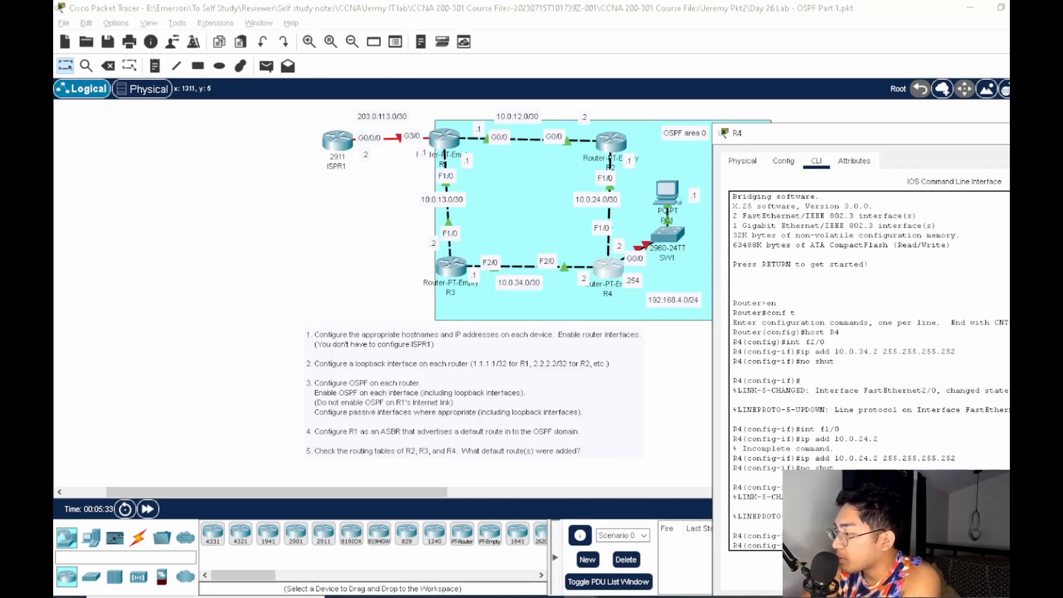
{"action": "key", "text": "Return"}
{"action": "type", "text": "no shut"}
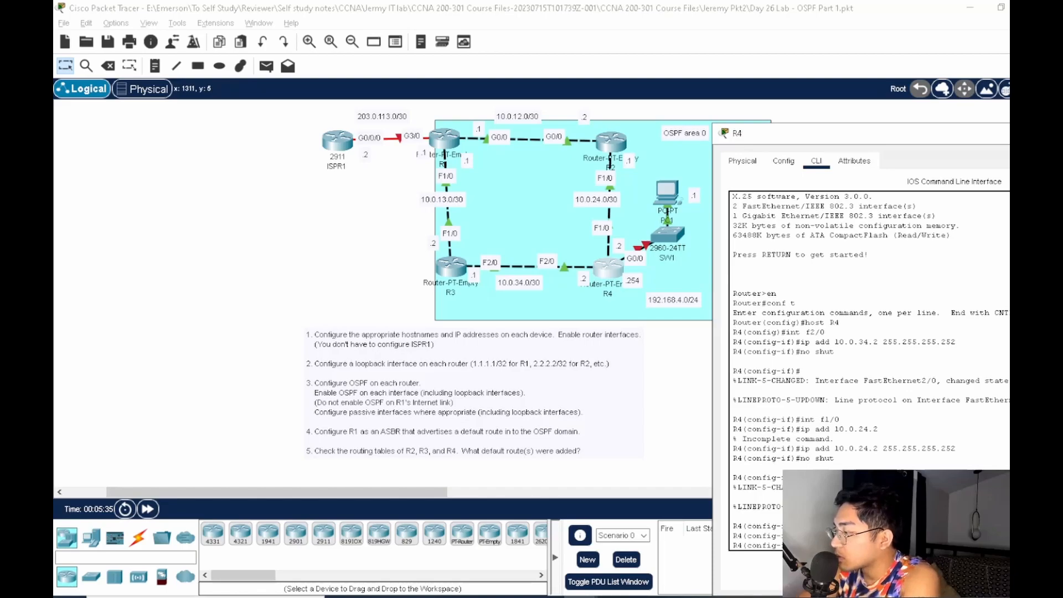
{"action": "key", "text": "Return"}
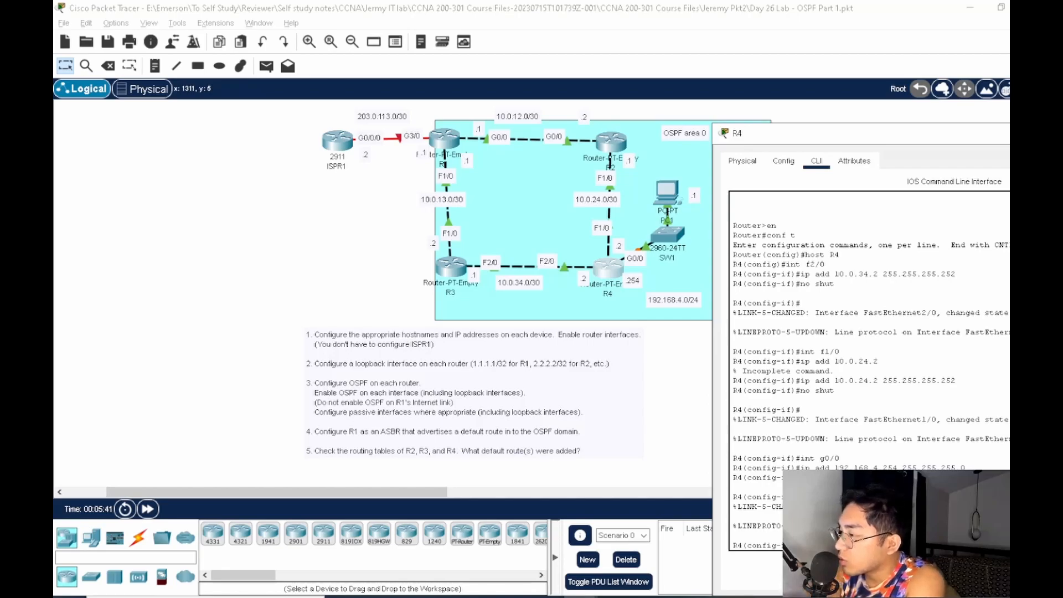
Open PC1's configuration beside the topology diagram and set its IPv4 default gateway to 192.168.4.254
{"action": "left_click", "coordinate": [675, 189]}
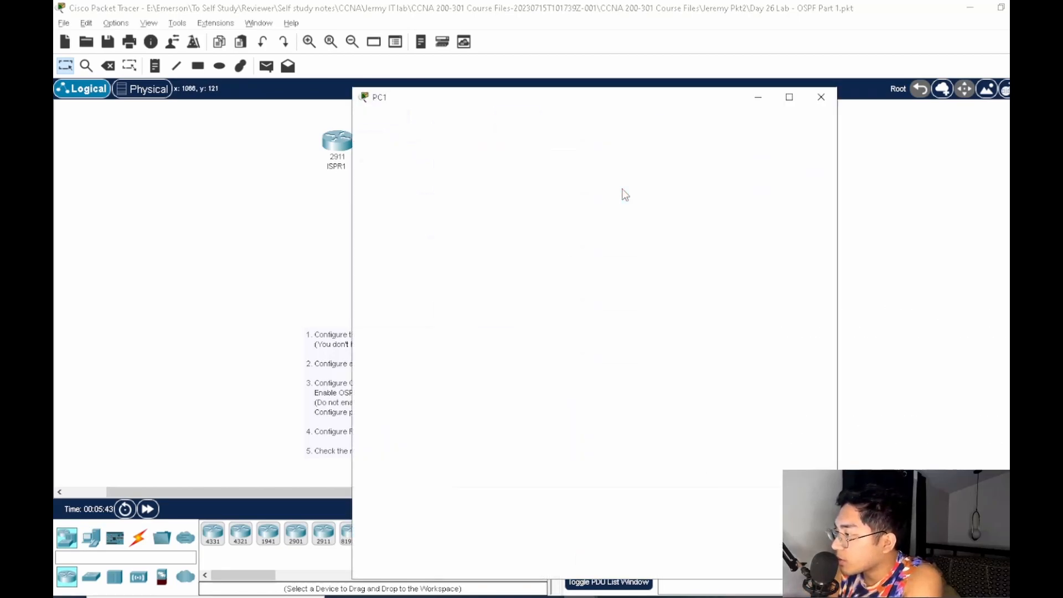
{"action": "left_click", "coordinate": [424, 126]}
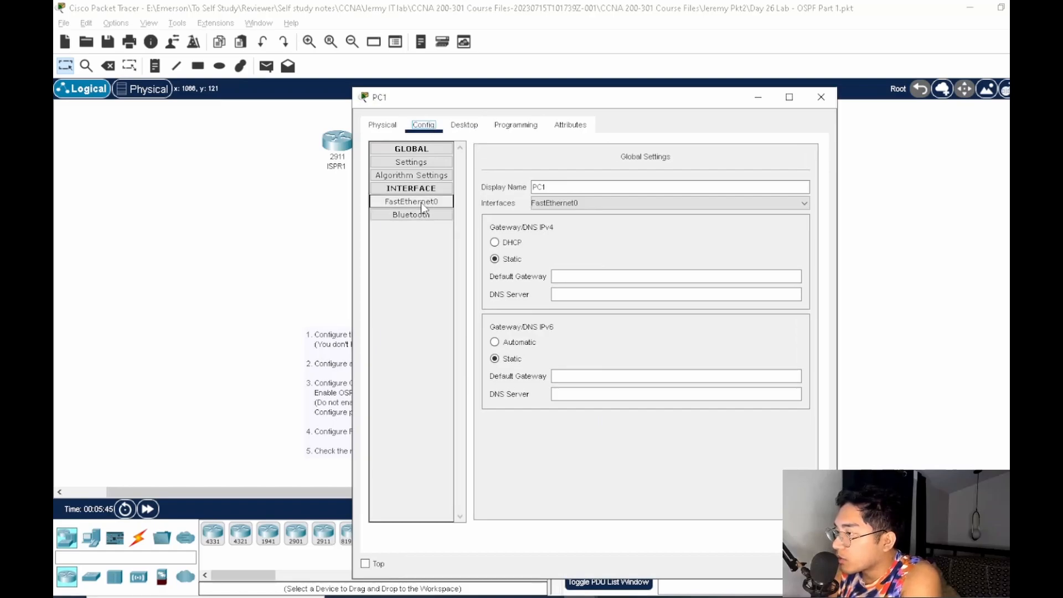
{"action": "left_click", "coordinate": [444, 203]}
{"action": "left_click_drag", "start_coordinate": [526, 106], "coordinate": [863, 60]}
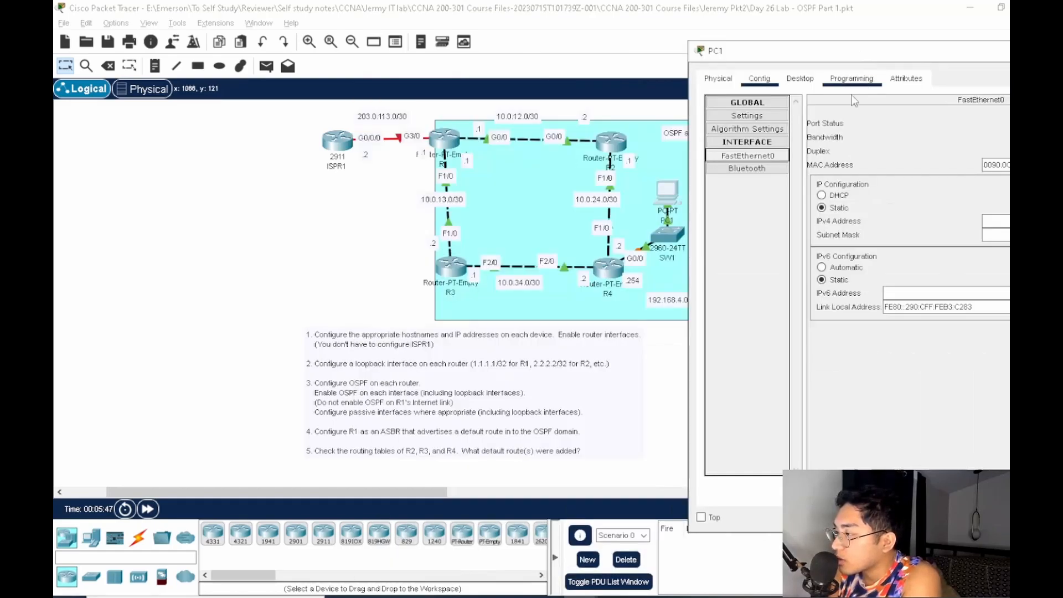
{"action": "left_click", "coordinate": [748, 128]}
{"action": "left_click", "coordinate": [753, 121]}
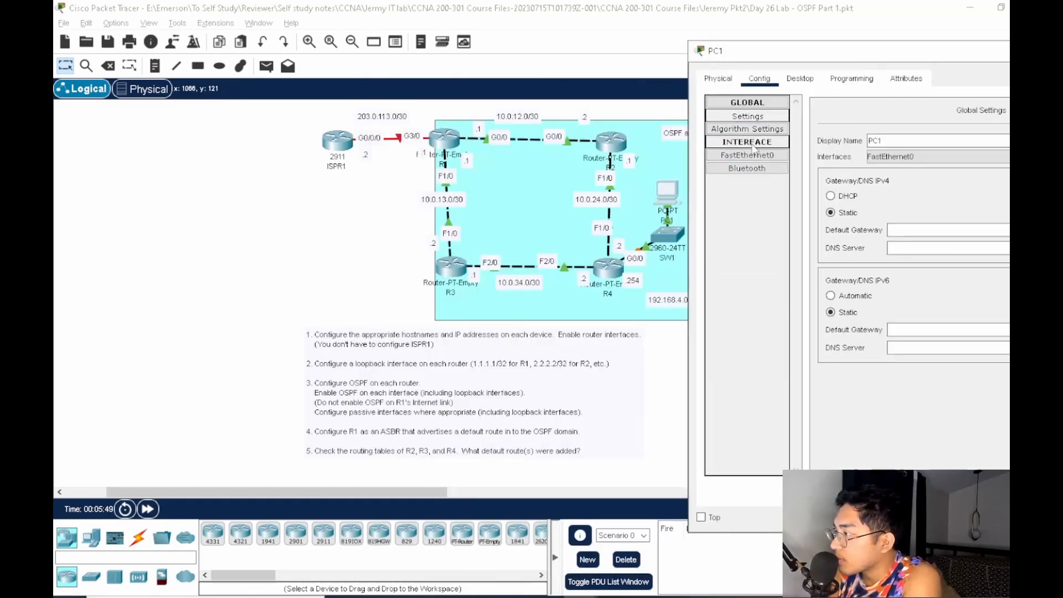
{"action": "left_click", "coordinate": [924, 229]}
{"action": "type", "text": "192.168"}
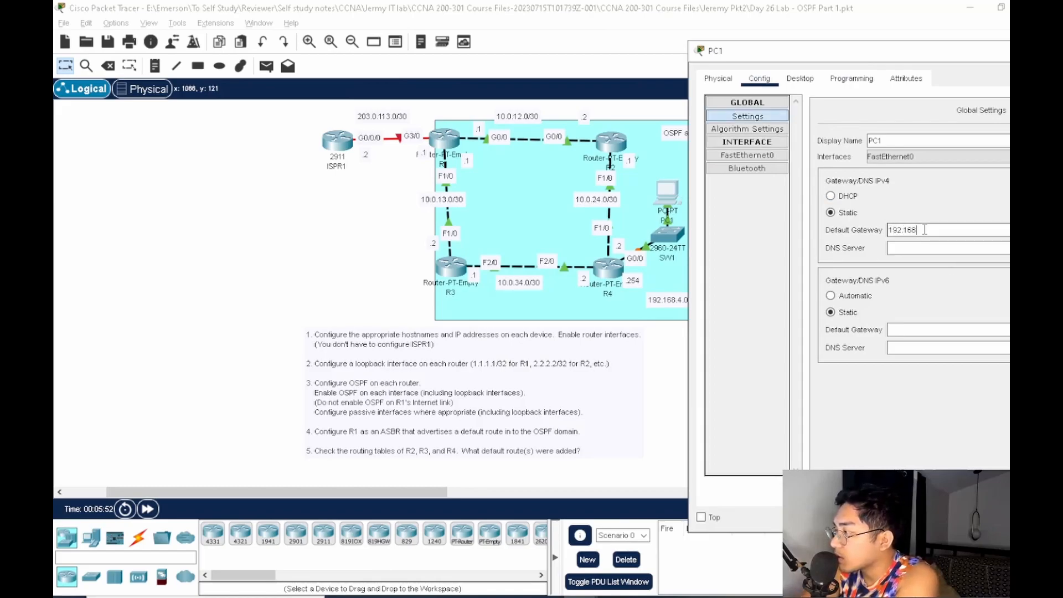
{"action": "type", "text": ".4.254"}
Give PC1's FastEthernet0 the static IPv4 address 192.168.4.1 with subnet mask 255.255.255.0 and close PC1's window
{"action": "left_click", "coordinate": [770, 156]}
{"action": "left_click_drag", "start_coordinate": [772, 60], "coordinate": [346, 356]}
{"action": "left_click", "coordinate": [620, 522]}
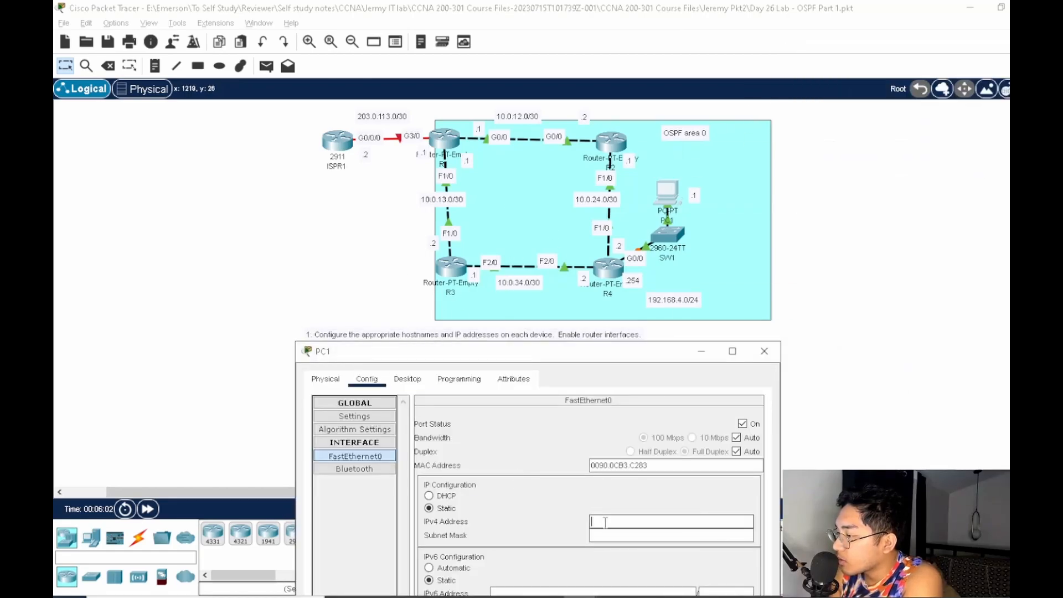
{"action": "type", "text": "192.168"}
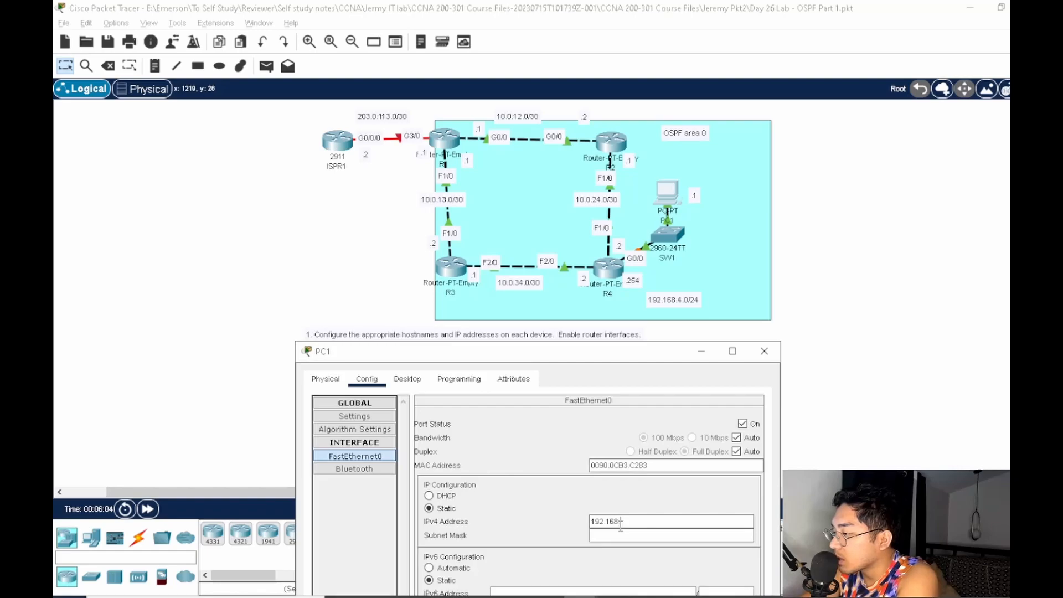
{"action": "type", "text": ".4.1"}
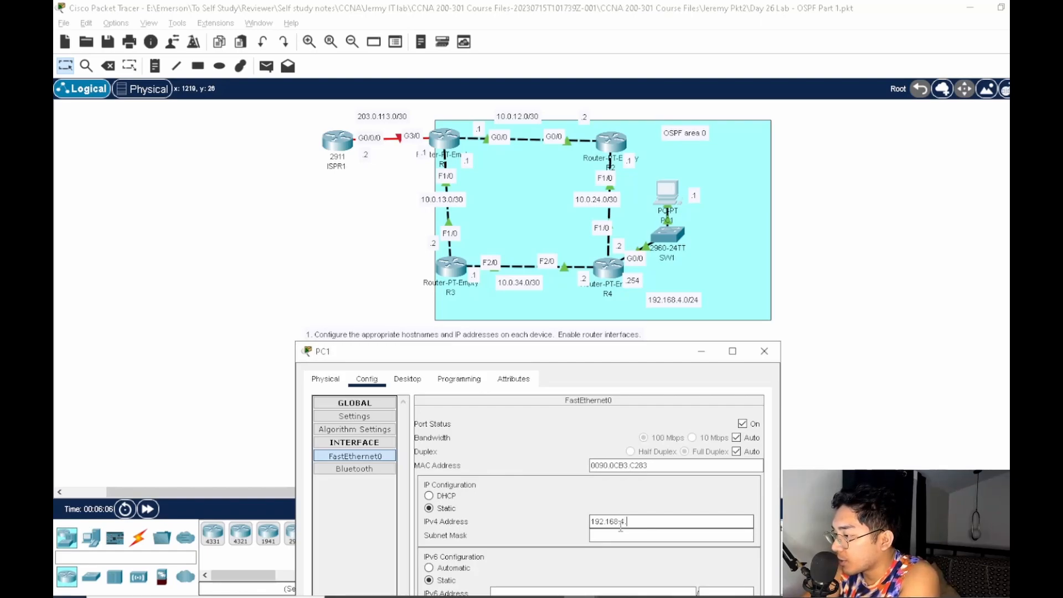
{"action": "key", "text": "Tab"}
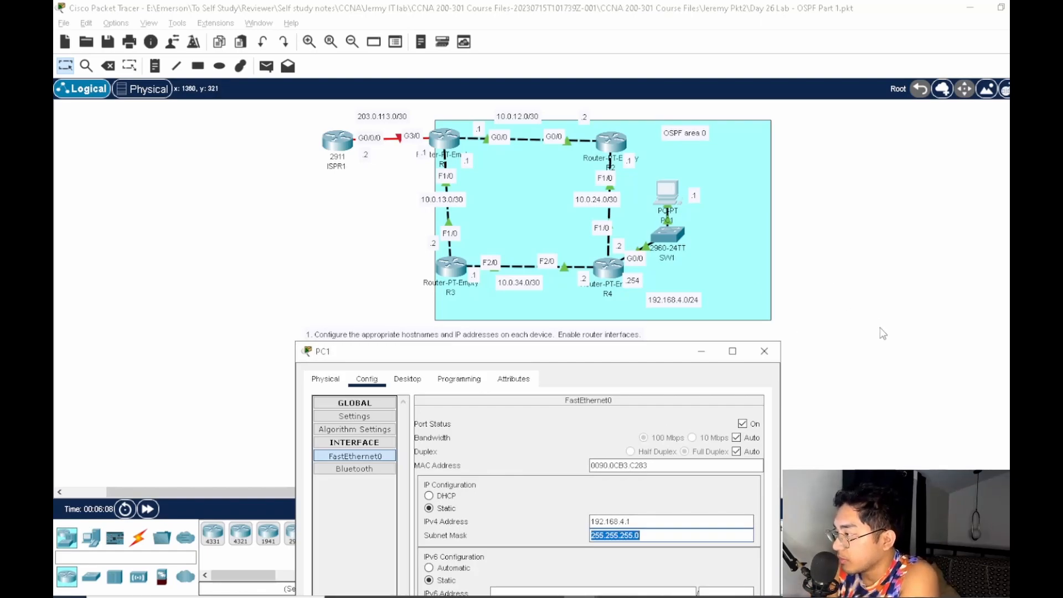
{"action": "left_click", "coordinate": [871, 339]}
{"action": "left_click", "coordinate": [780, 352]}
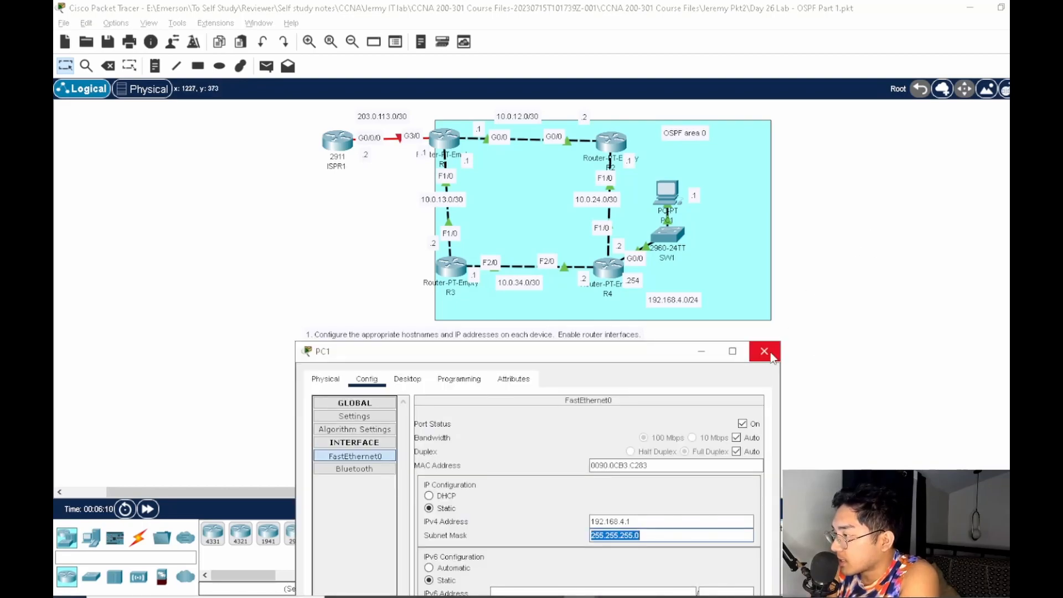
{"action": "left_click", "coordinate": [772, 354]}
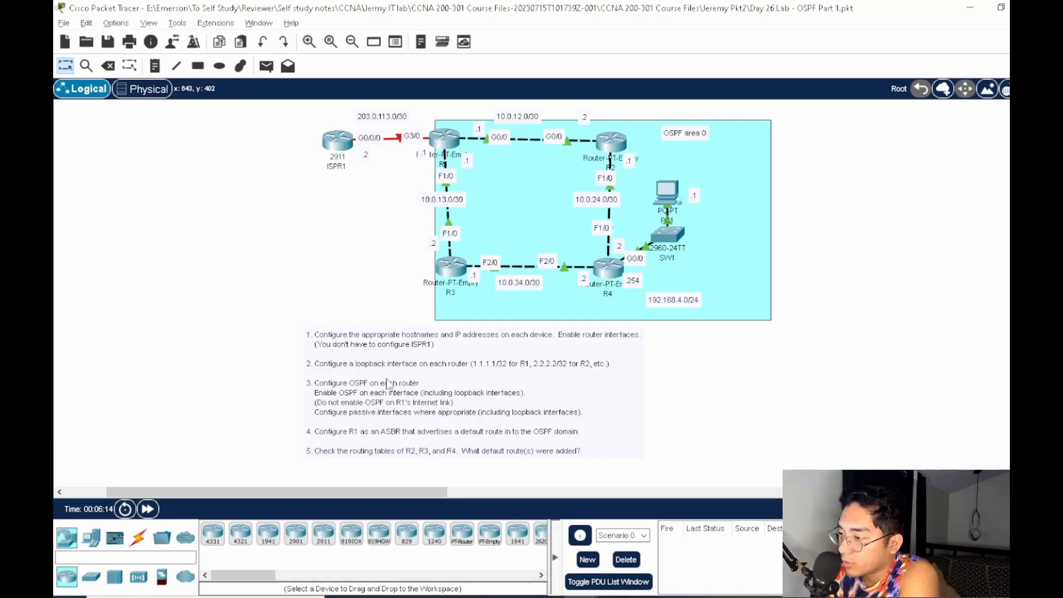
Open router R1's command line beside the lab instructions and return from interface mode to global configuration mode
{"action": "left_click", "coordinate": [451, 144]}
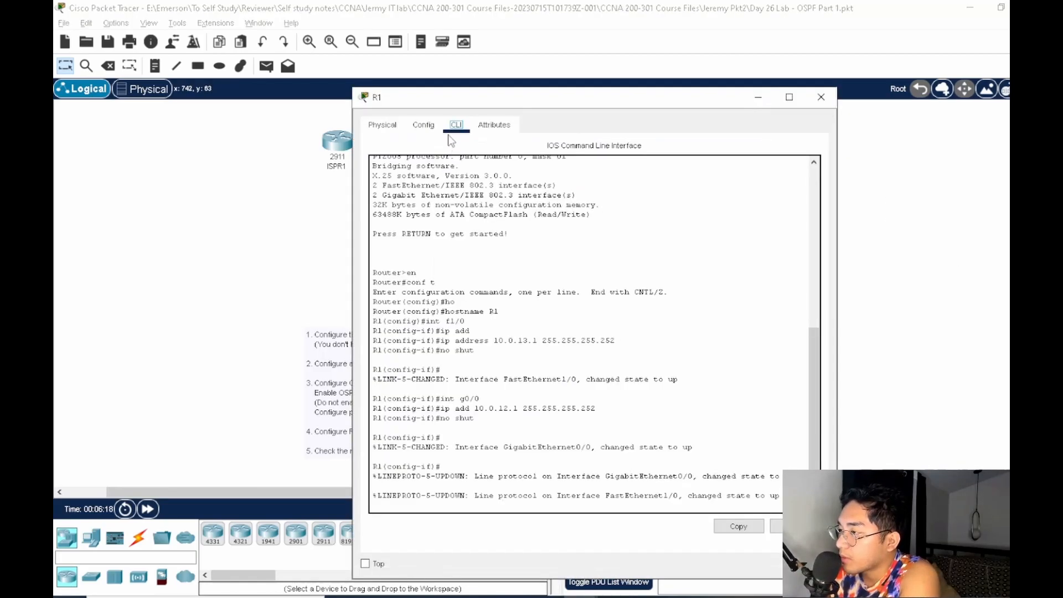
{"action": "left_click", "coordinate": [889, 344]}
{"action": "key", "text": "Return"}
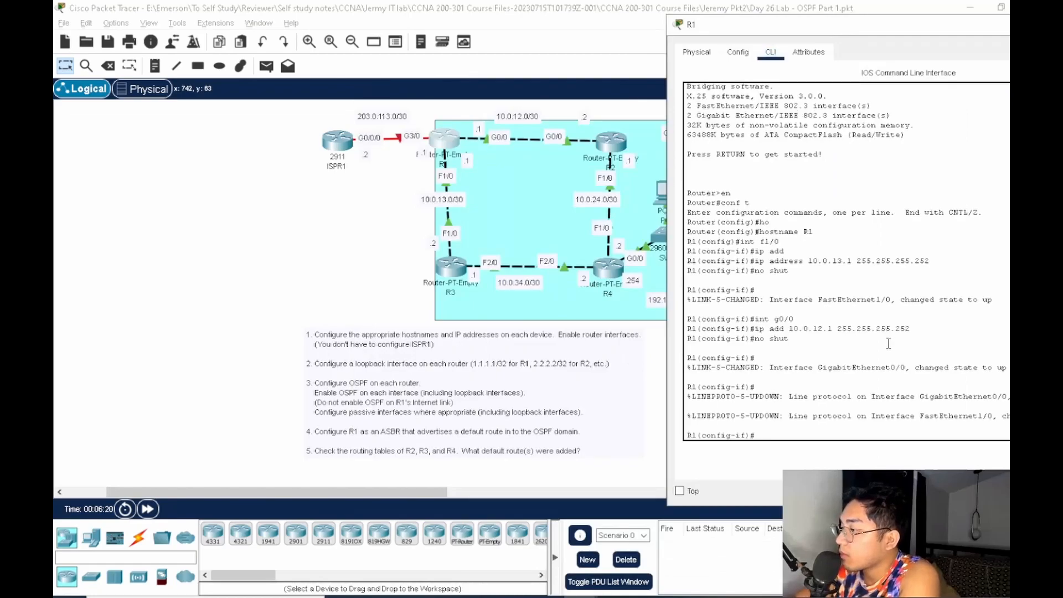
{"action": "type", "text": "exit"}
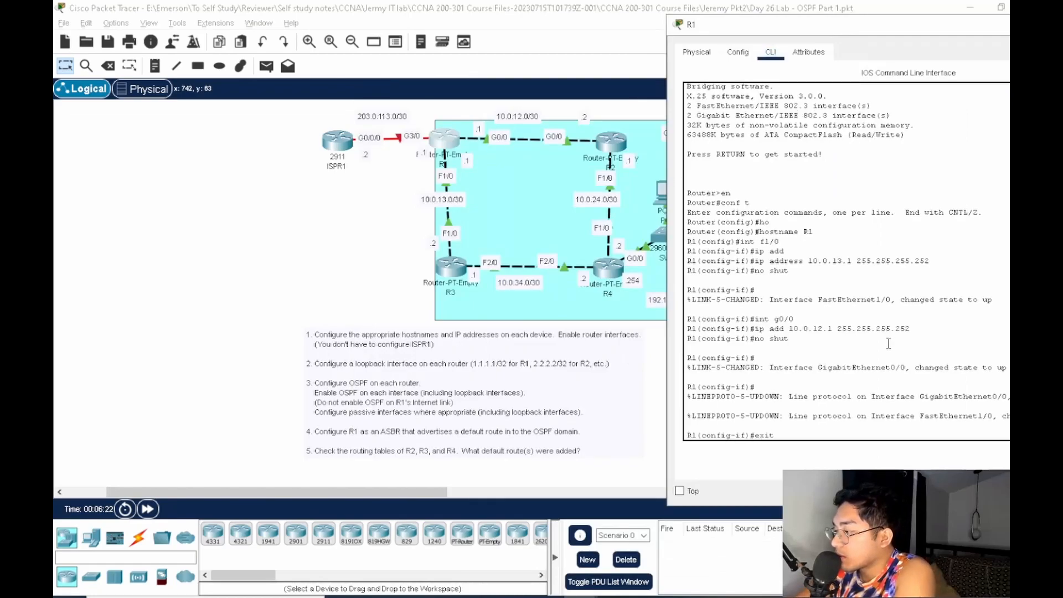
{"action": "key", "text": "Return"}
Create loopback interface lo0 on R1 with IP address 1.1.1.1 255.255.255.255 and enable it
{"action": "type", "text": "int lo"}
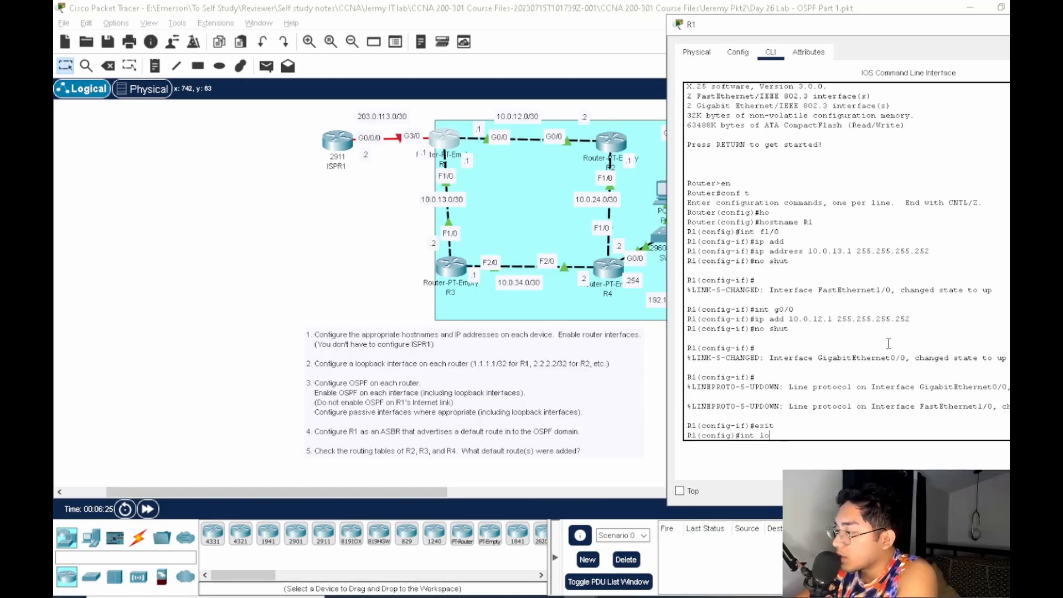
{"action": "type", "text": "0"}
{"action": "key", "text": "Return"}
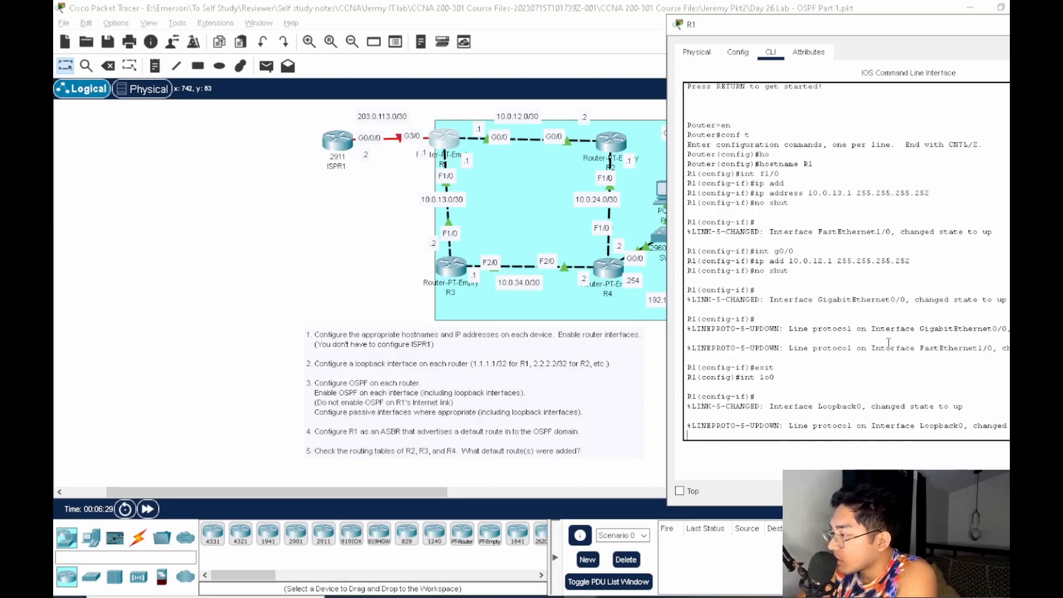
{"action": "key", "text": "Return"}
{"action": "type", "text": "ip add 1.1.1.1"}
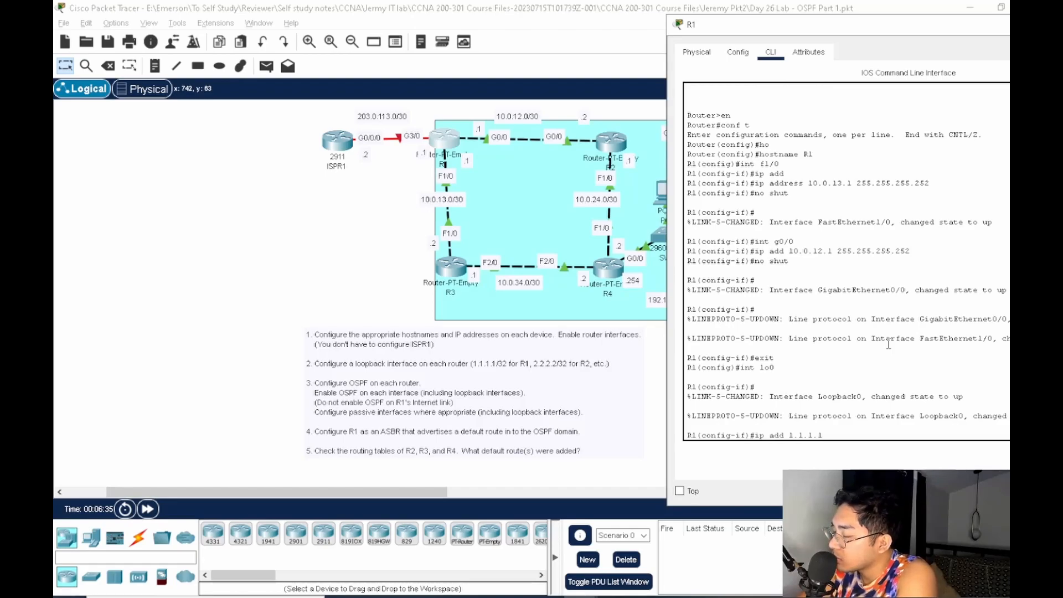
{"action": "type", "text": " 255.255.255.255"}
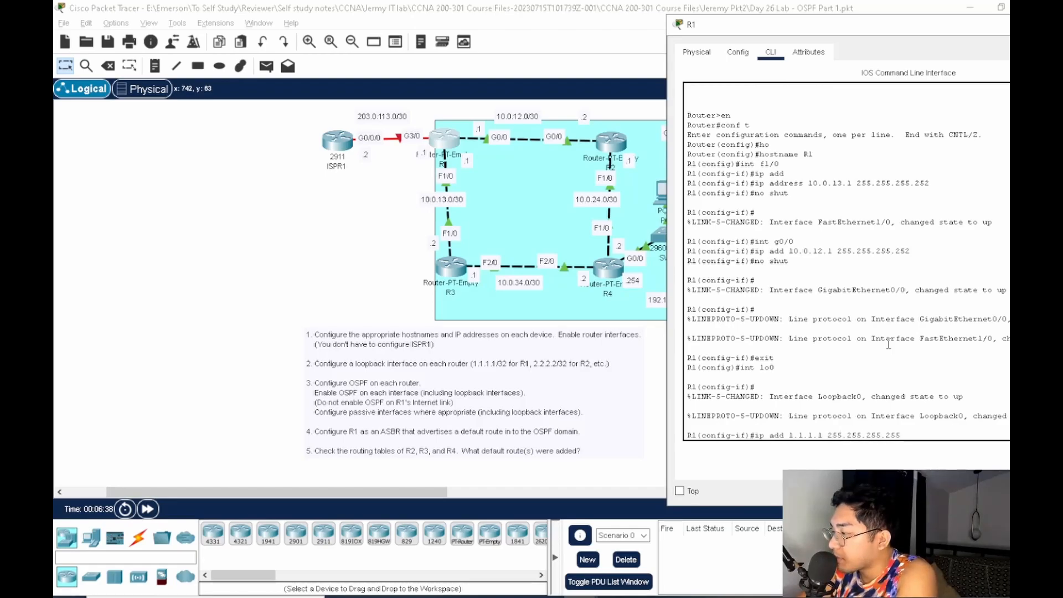
{"action": "key", "text": "Return"}
{"action": "type", "text": "no shut"}
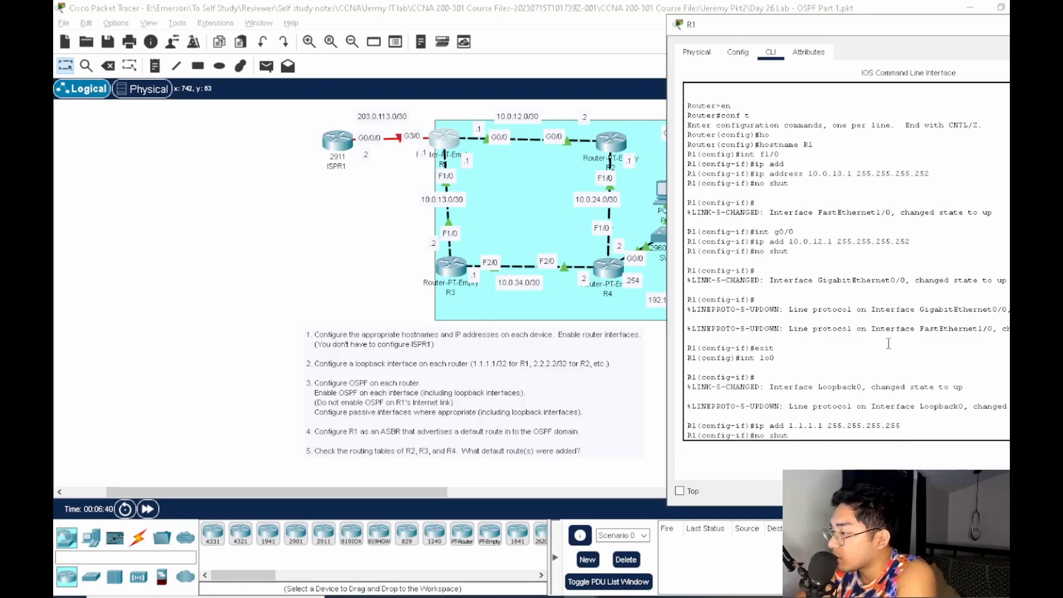
{"action": "key", "text": "Return"}
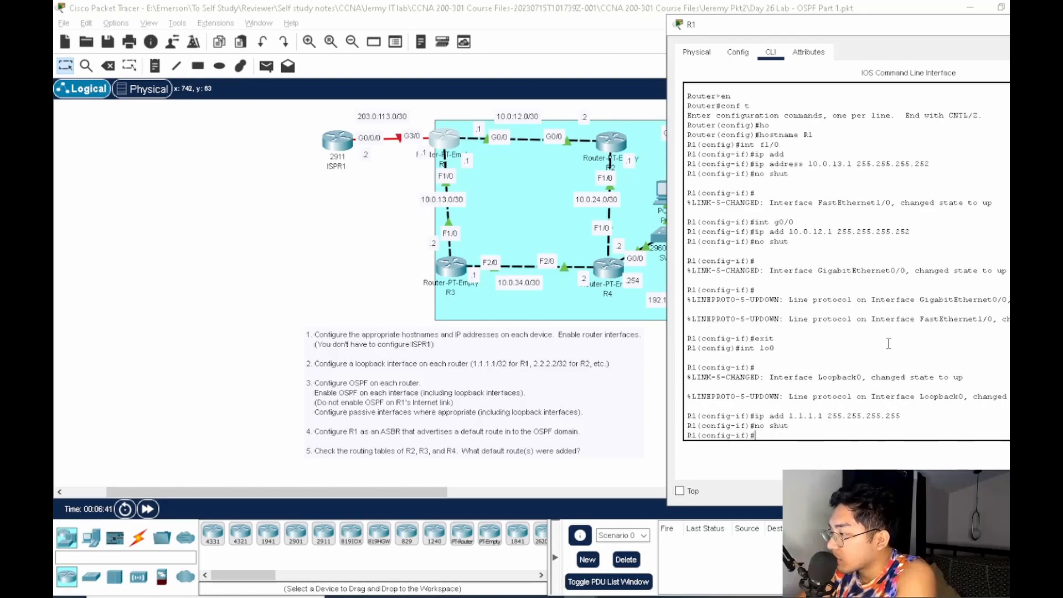
Display R1's brief IP interface summary and check the address, status and protocol of Loopback0
{"action": "type", "text": "do show i"}
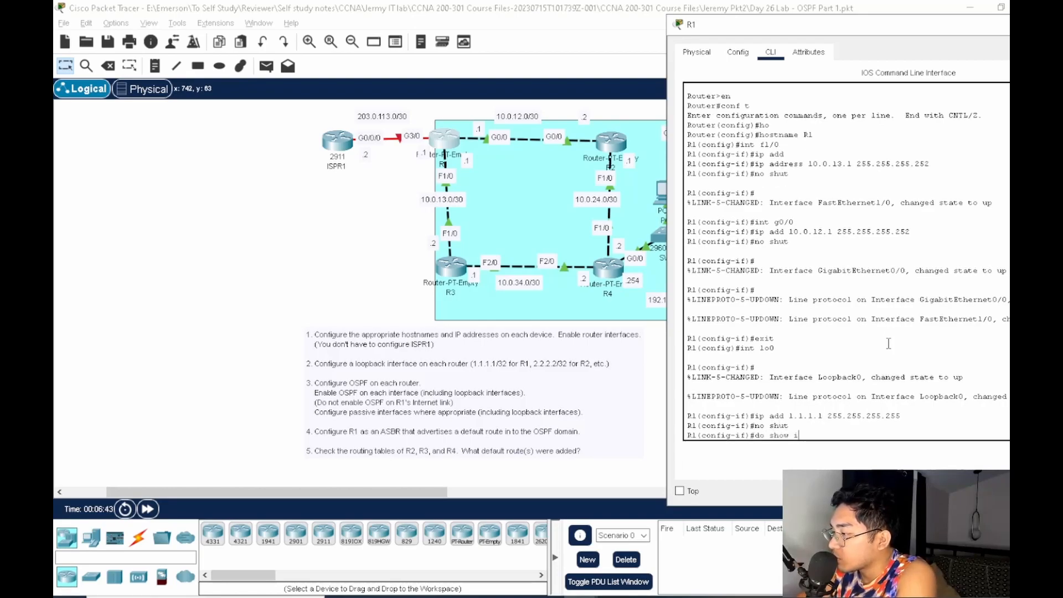
{"action": "type", "text": "p int br"}
{"action": "key", "text": "Return"}
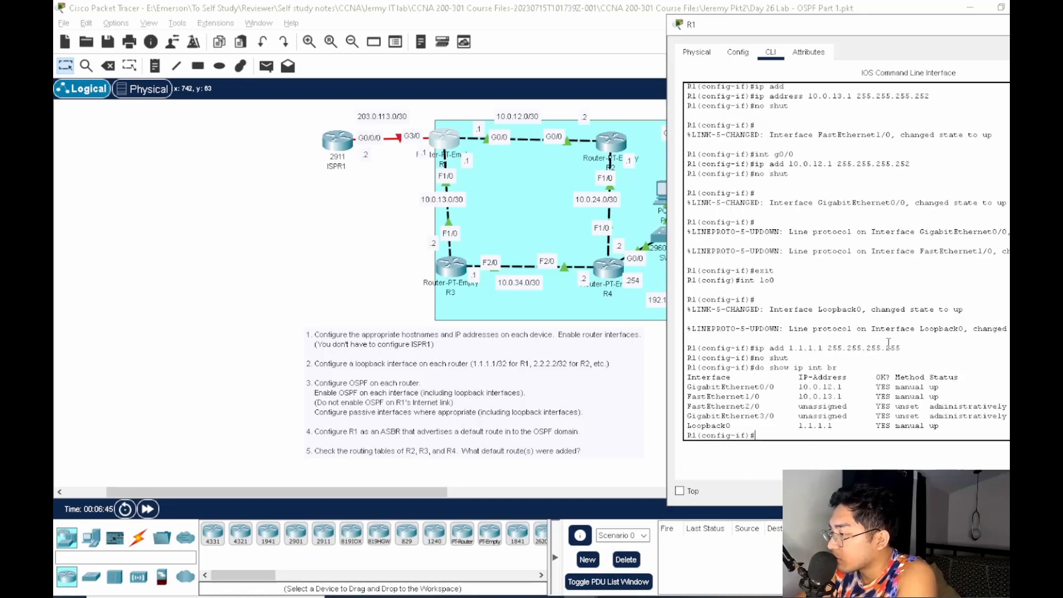
{"action": "left_click_drag", "start_coordinate": [697, 425], "coordinate": [854, 438]}
{"action": "left_click", "coordinate": [855, 438]}
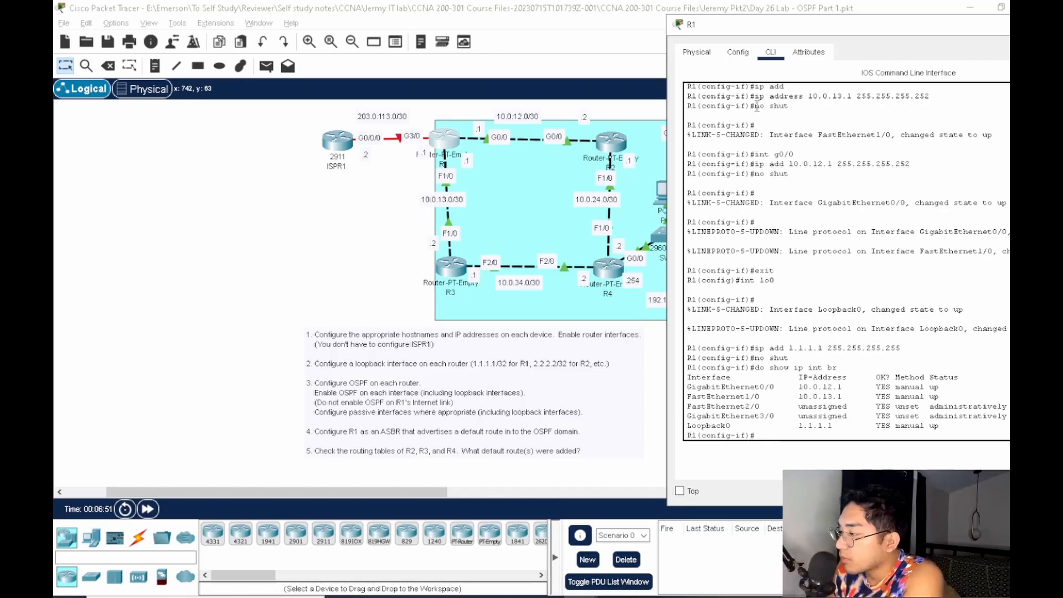
{"action": "left_click_drag", "start_coordinate": [814, 39], "coordinate": [733, 41]}
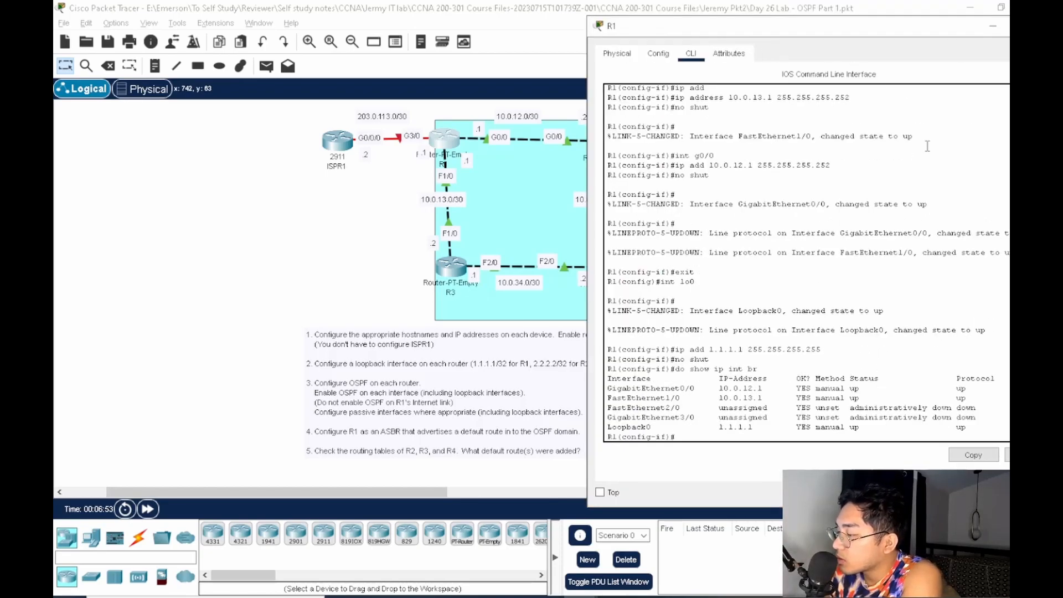
{"action": "left_click_drag", "start_coordinate": [860, 33], "coordinate": [746, 84]}
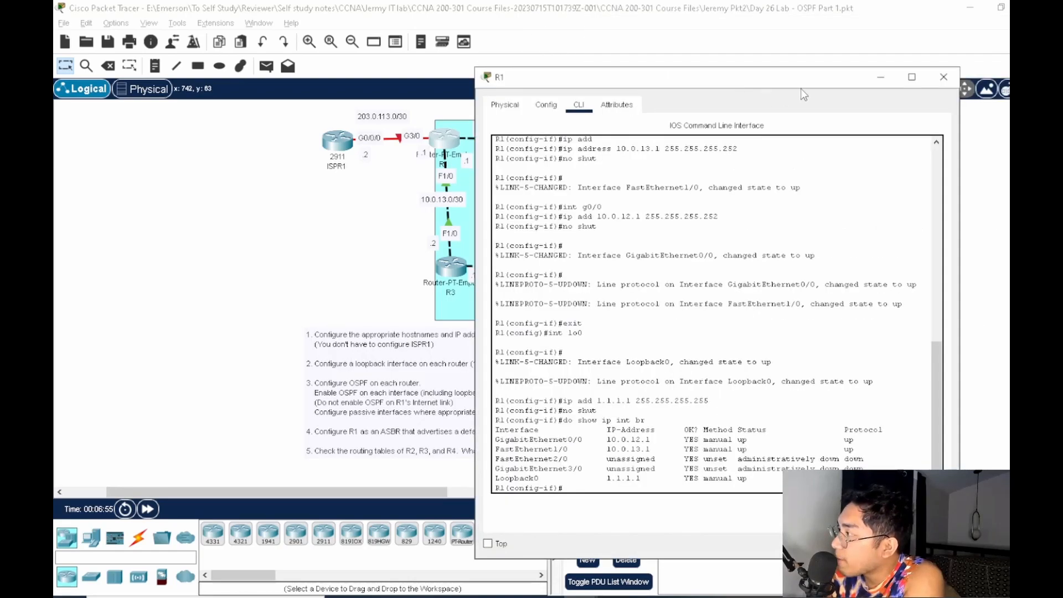
Close R1's window, open router R2's command line beside the lab instructions and enter global configuration mode
{"action": "left_click", "coordinate": [957, 76]}
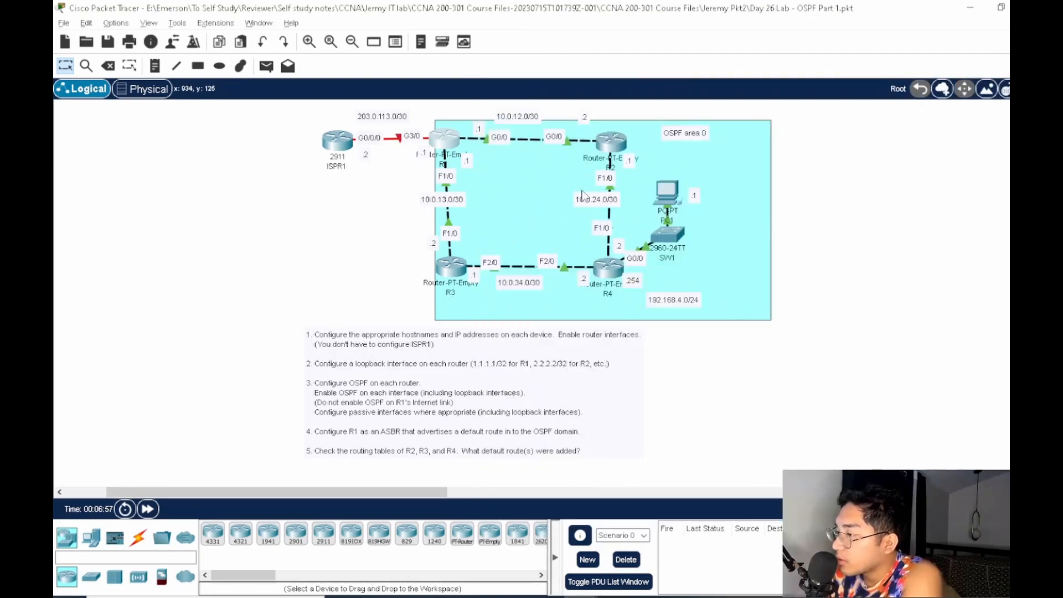
{"action": "left_click", "coordinate": [610, 141]}
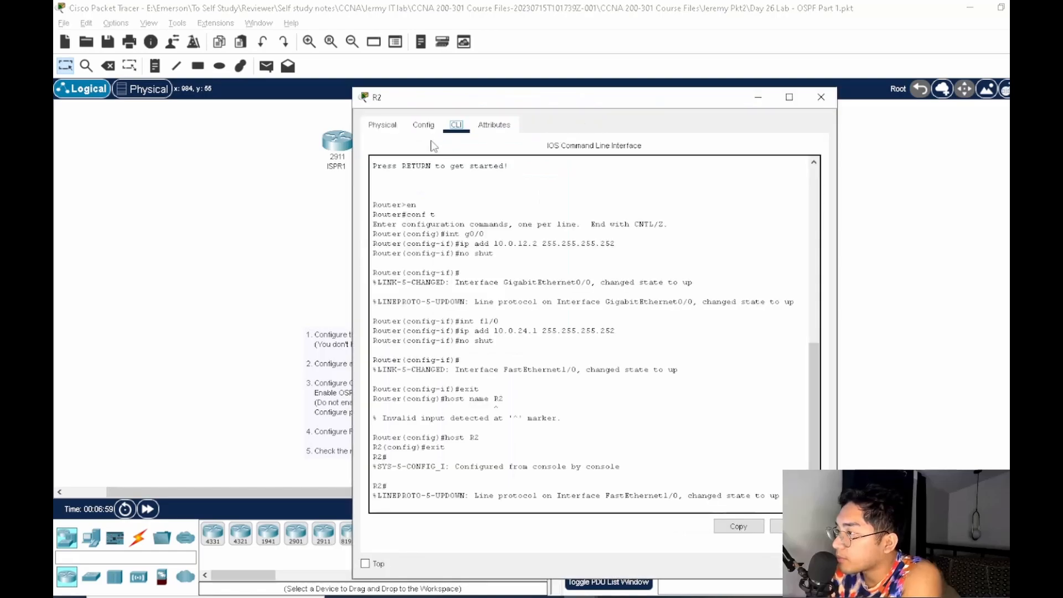
{"action": "left_click_drag", "start_coordinate": [602, 109], "coordinate": [827, 62]}
{"action": "key", "text": "Return"}
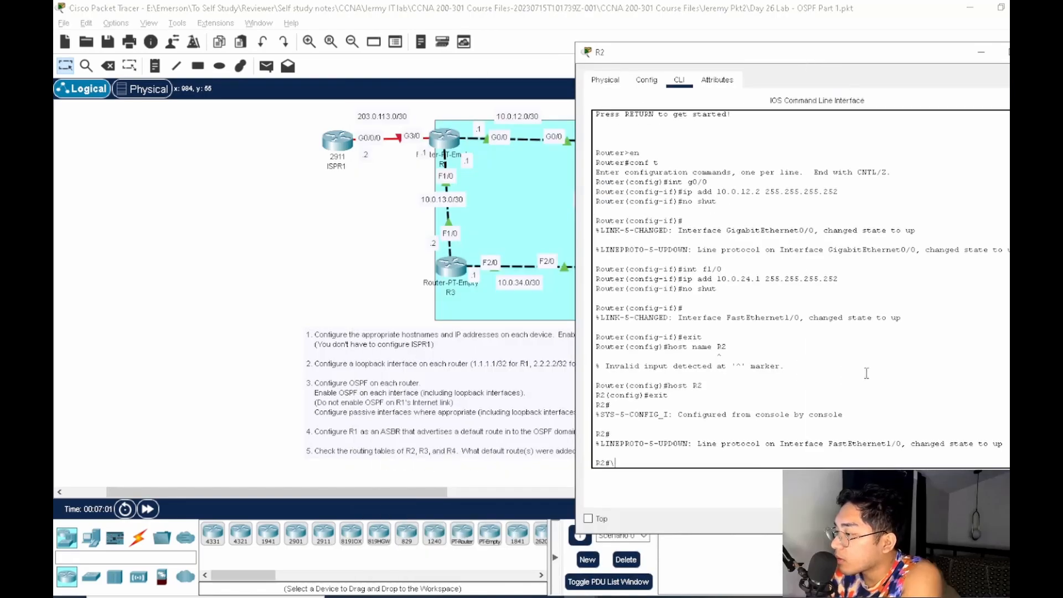
{"action": "type", "text": "ip"}
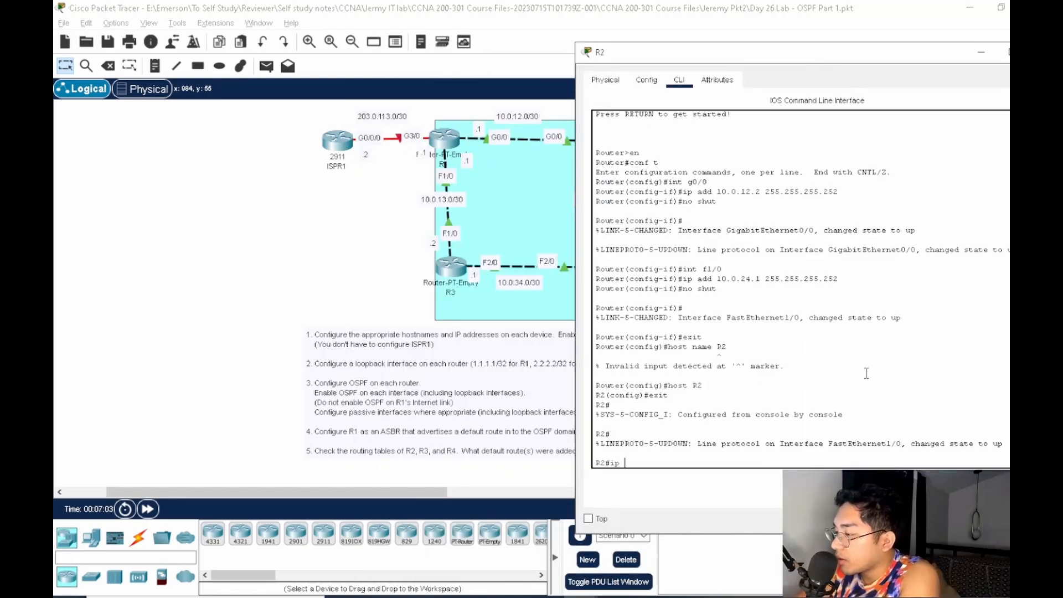
{"action": "type", "text": "conf t"}
{"action": "key", "text": "Return"}
Create loopback interface lo0 on R2 with IP address 2.2.2.2 255.255.255.255 and enable it
{"action": "type", "text": "int lo0"}
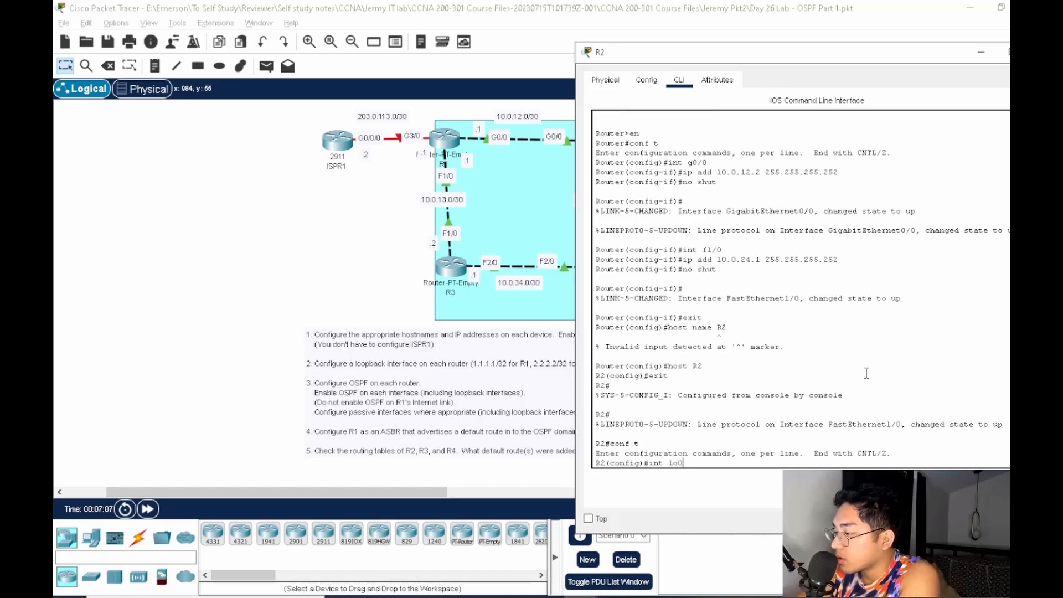
{"action": "key", "text": "Return"}
{"action": "type", "text": "ip"}
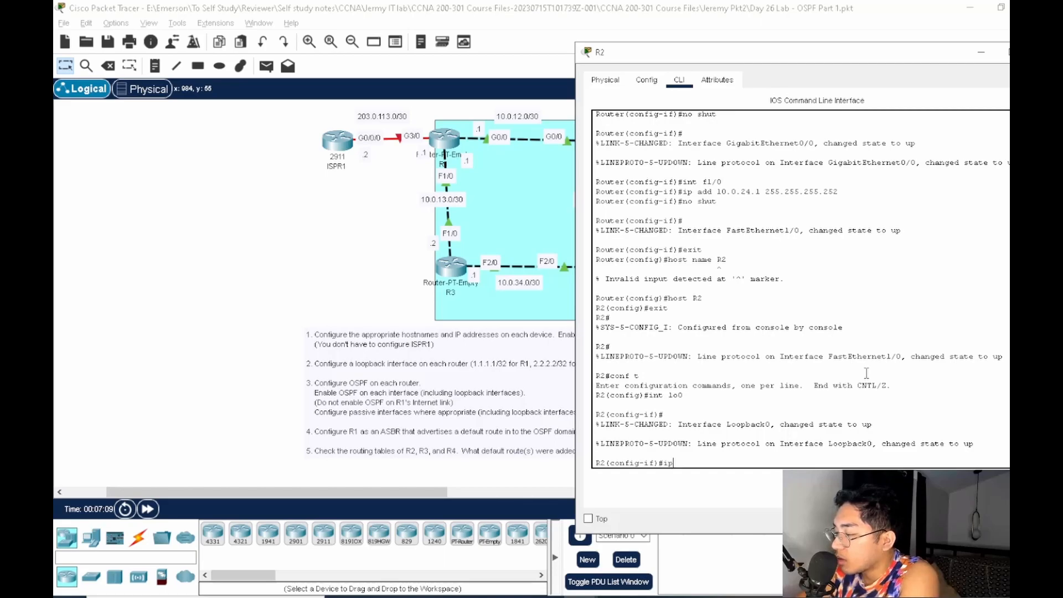
{"action": "type", "text": " add 2.2.2.2"}
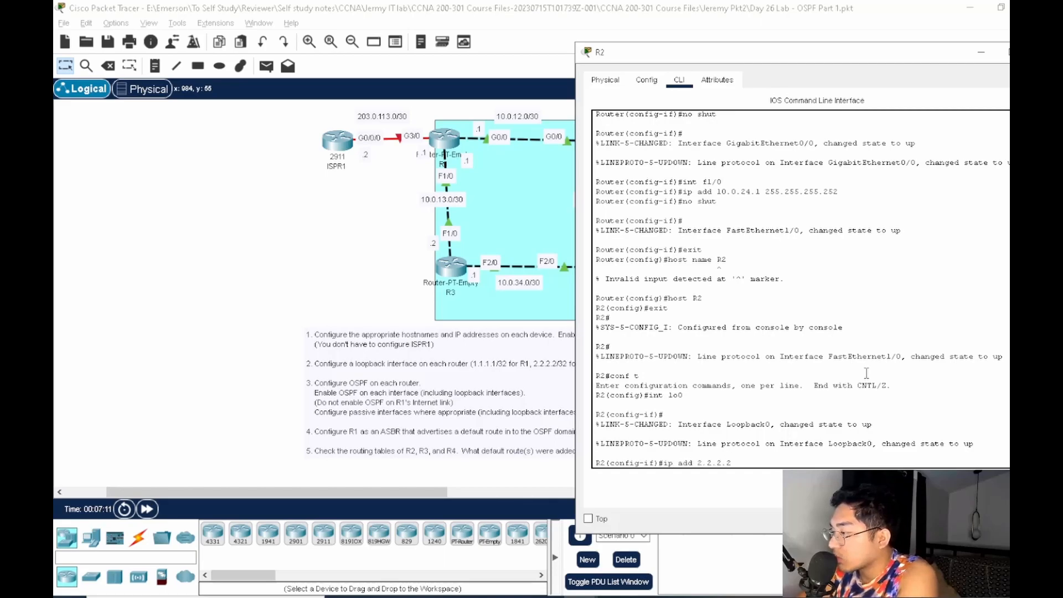
{"action": "type", "text": " 255.255.255.255"}
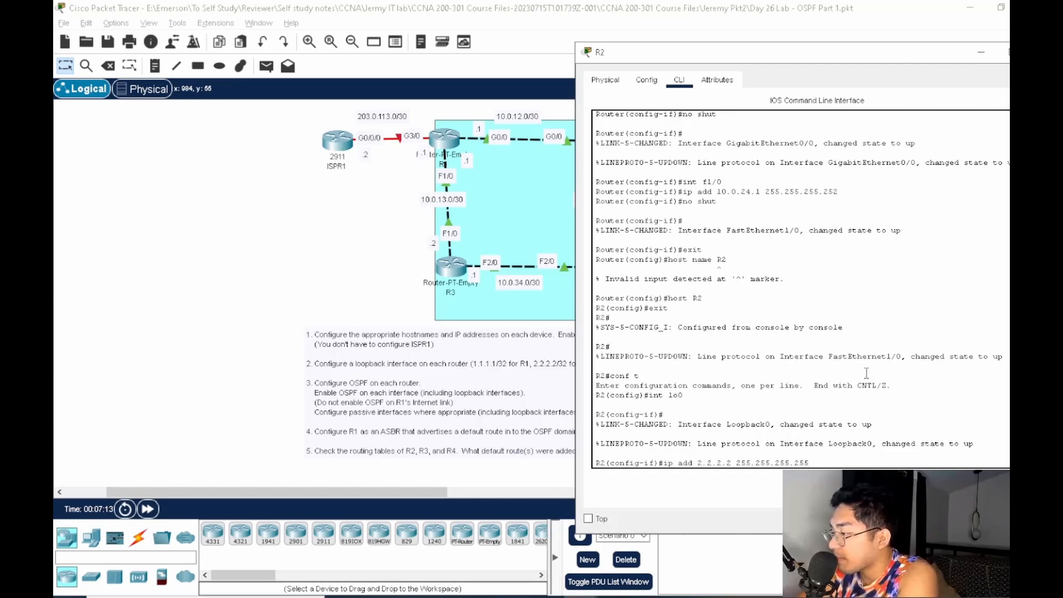
{"action": "key", "text": "Return"}
{"action": "type", "text": "no shut"}
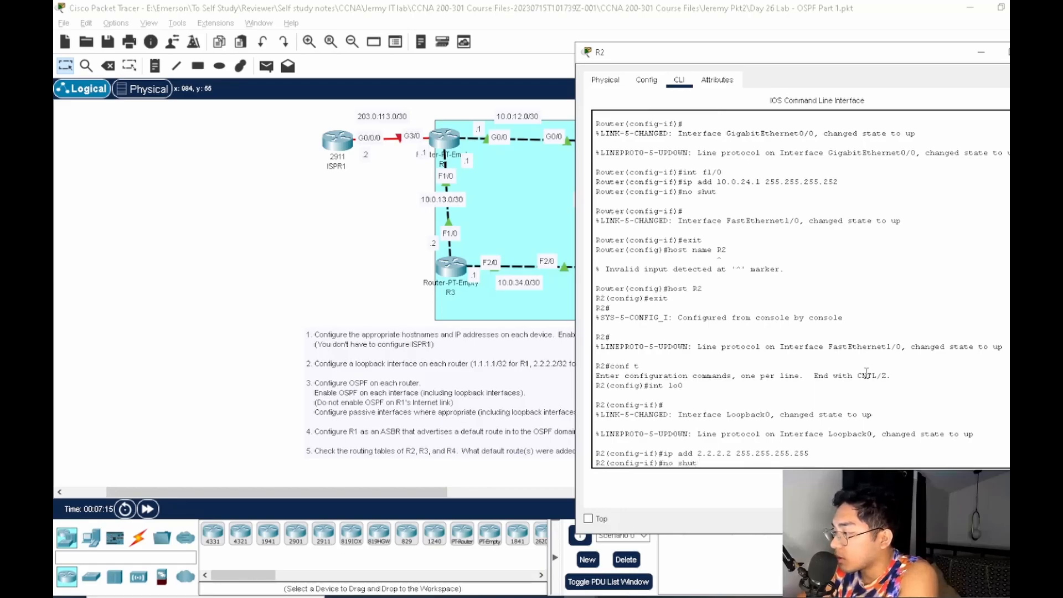
{"action": "key", "text": "Return"}
{"action": "key", "text": "Return"}
Display R2's brief IP interface summary, check the Loopback0 entry and close R2's window
{"action": "type", "text": "do show"}
{"action": "type", "text": "ip int br"}
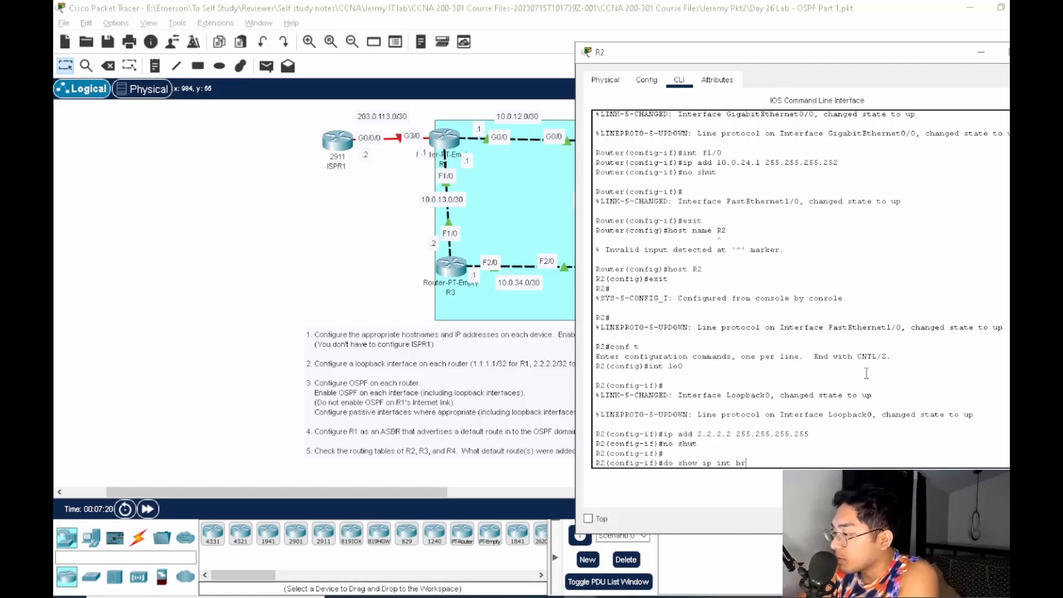
{"action": "key", "text": "Return"}
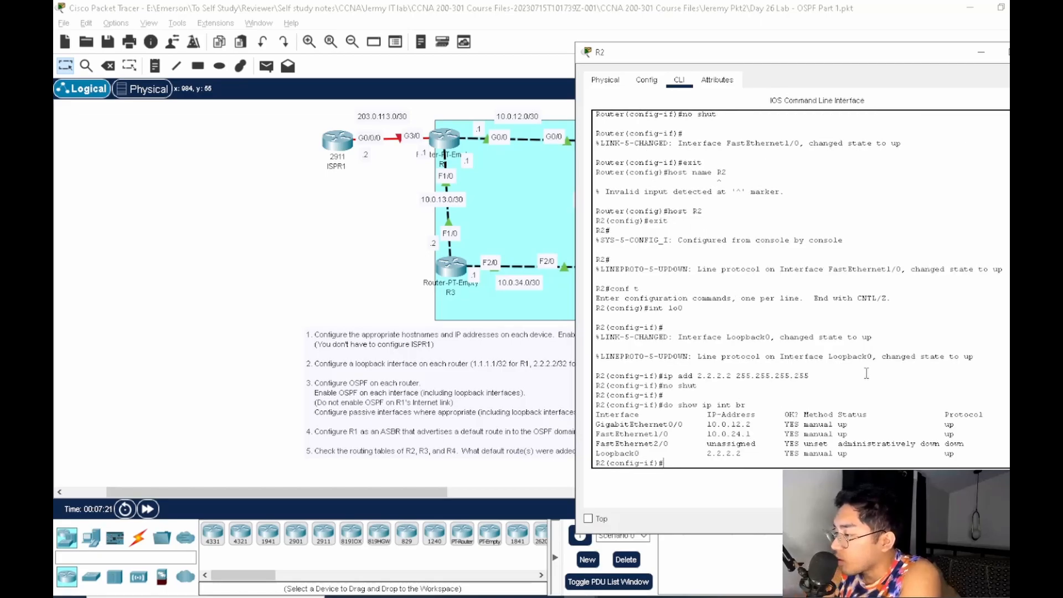
{"action": "left_click_drag", "start_coordinate": [766, 453], "coordinate": [600, 453]}
{"action": "left_click", "coordinate": [471, 281]}
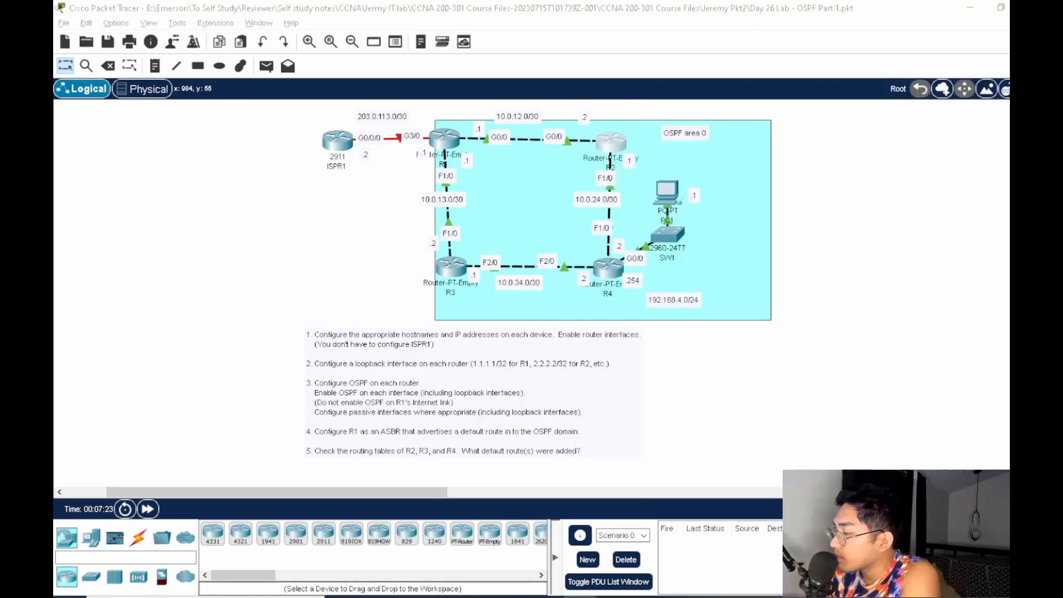
Open router R3's command line and create loopback interface lo0 with IP address 3.3.3.3 255.255.255.255
{"action": "left_click", "coordinate": [455, 269]}
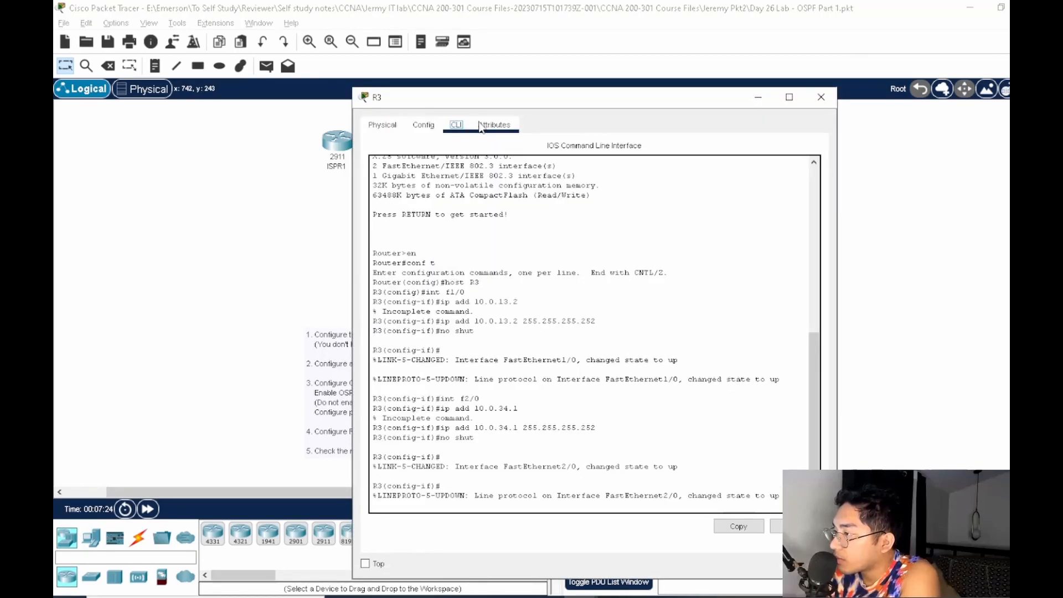
{"action": "left_click_drag", "start_coordinate": [546, 99], "coordinate": [800, 93]}
{"action": "left_click", "coordinate": [892, 338]}
{"action": "key", "text": "Return"}
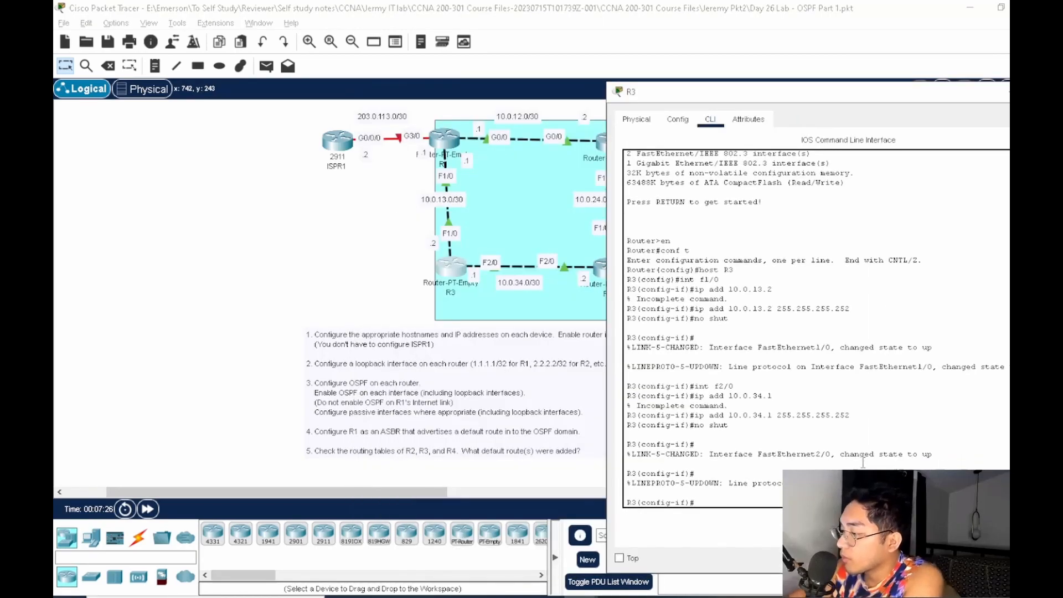
{"action": "type", "text": "int lo0"}
{"action": "key", "text": "Return"}
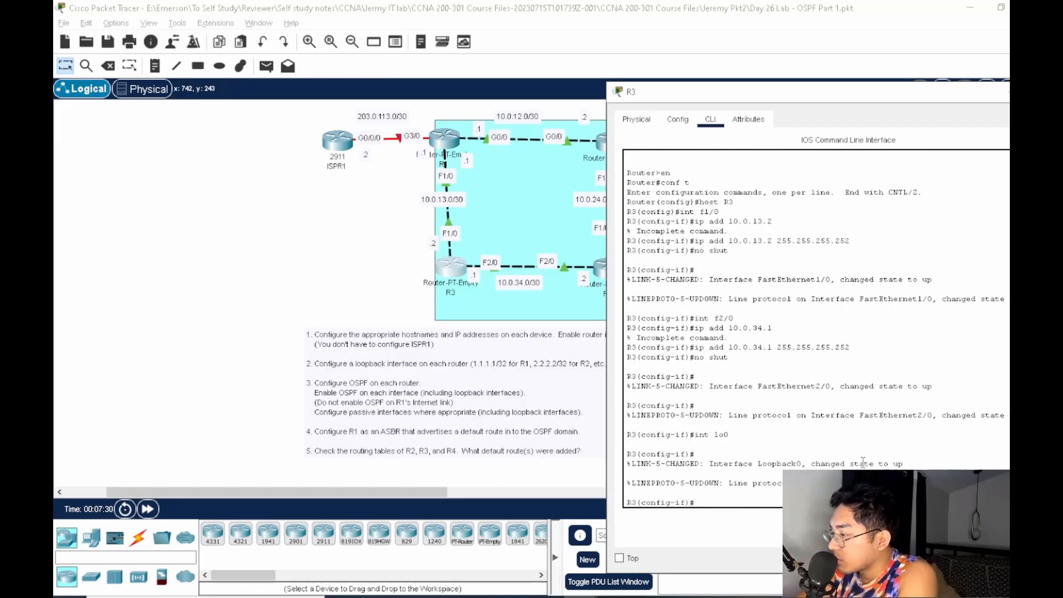
{"action": "type", "text": "ip add 3.3.3.3 255"}
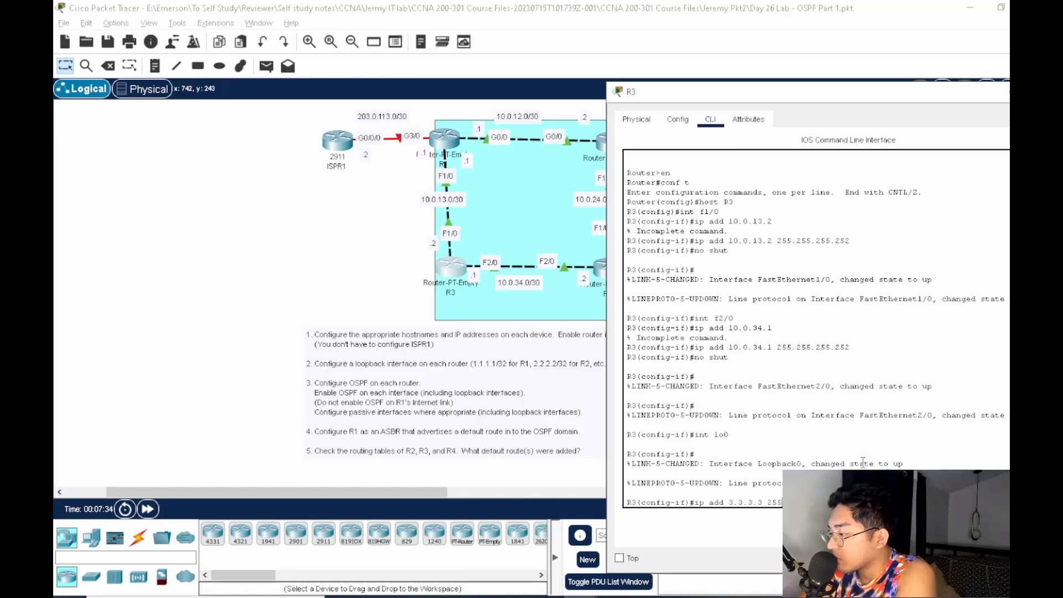
{"action": "key", "text": "BackSpace"}
{"action": "type", "text": "?"}
{"action": "type", "text": "255"}
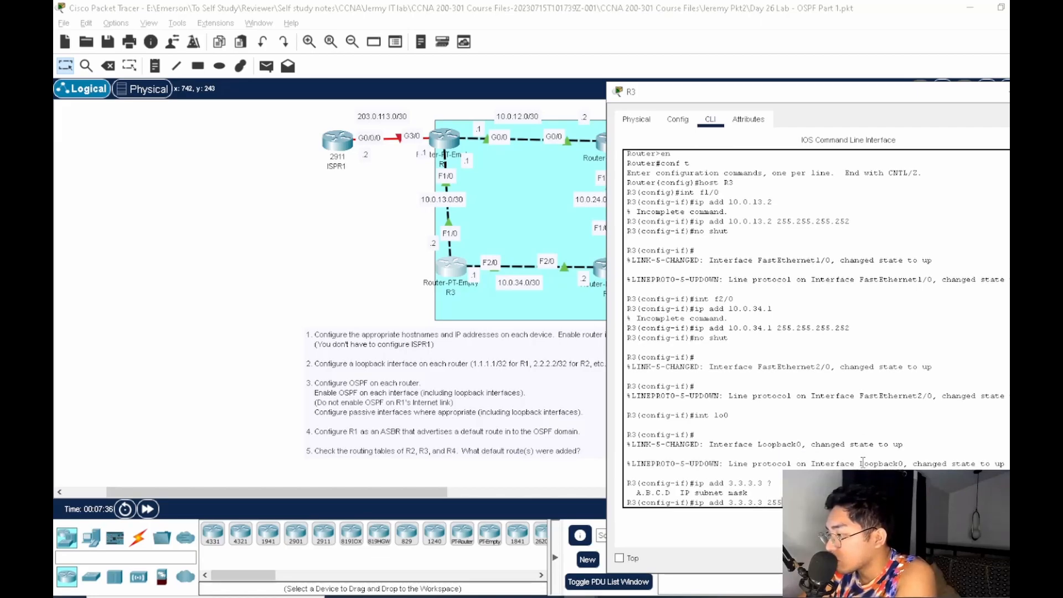
{"action": "key", "text": "Return"}
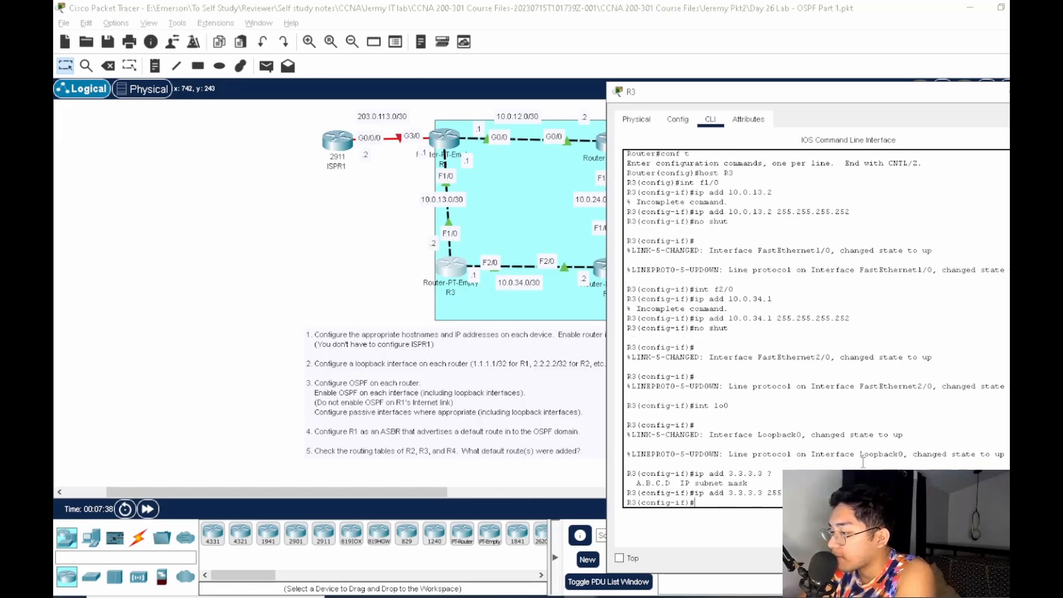
Display R3's brief IP interface summary, check the Loopback0 entry and close R3's window
{"action": "type", "text": "do show ip int br"}
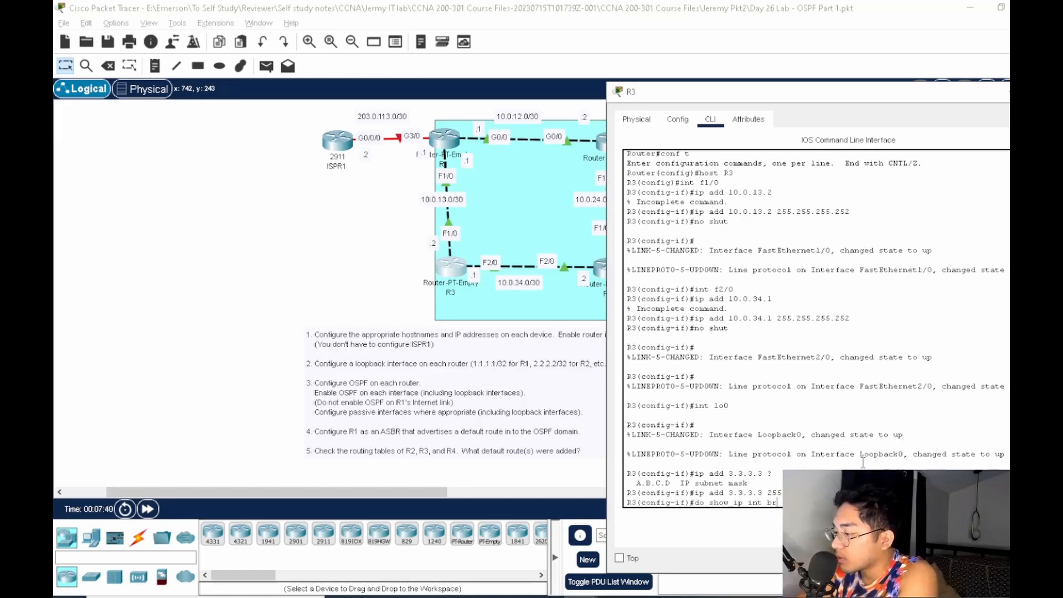
{"action": "key", "text": "Return"}
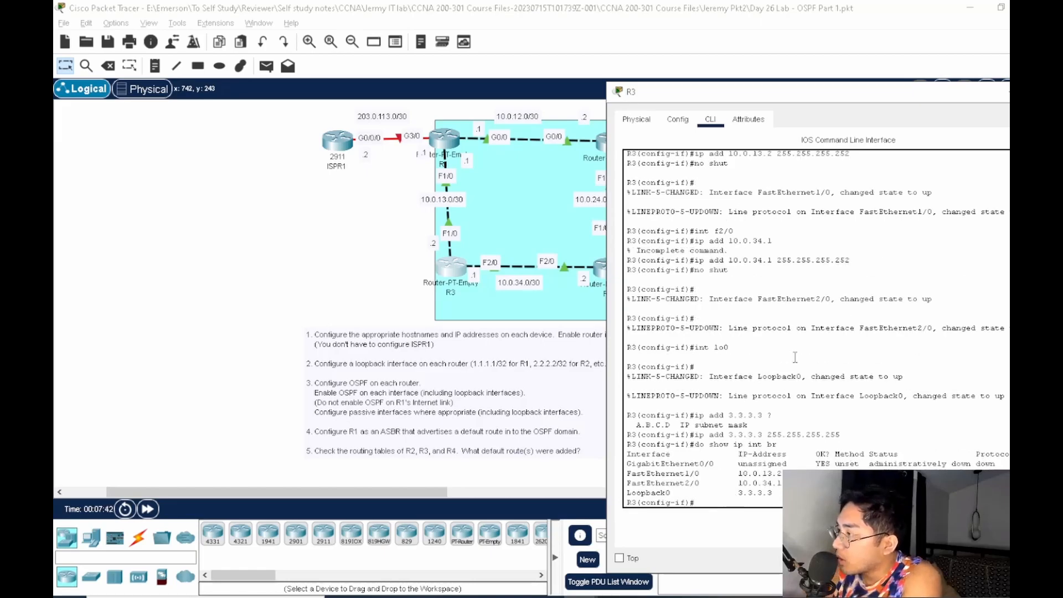
{"action": "left_click_drag", "start_coordinate": [740, 95], "coordinate": [589, 115]}
{"action": "left_click", "coordinate": [932, 113]}
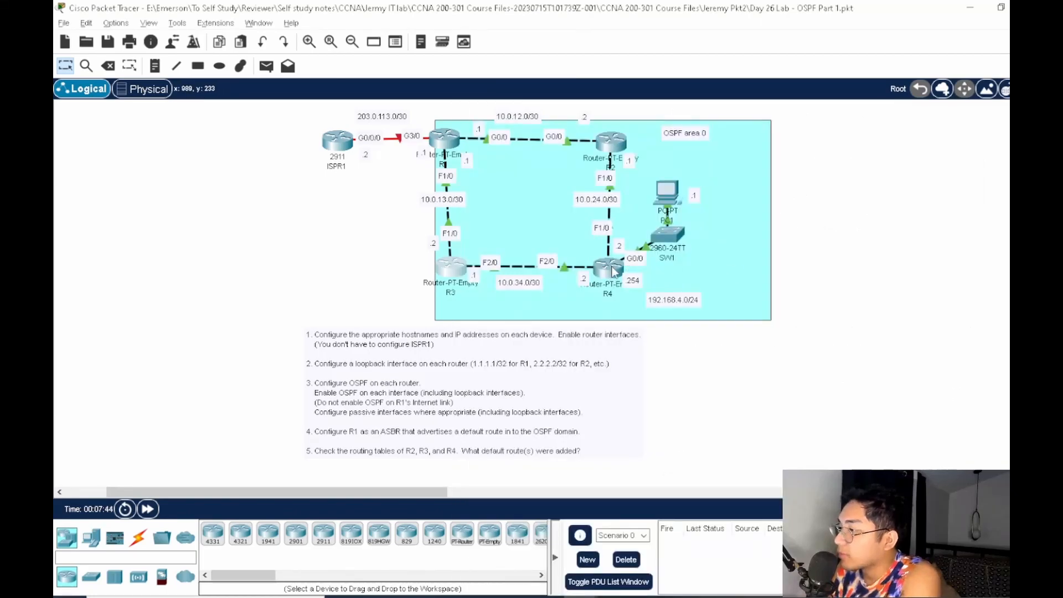
Open router R4's command line and create loopback interface lo0 with IP address 4.4.4.4 255.255.255.255
{"action": "left_click", "coordinate": [614, 267]}
{"action": "left_click_drag", "start_coordinate": [830, 140], "coordinate": [783, 108]}
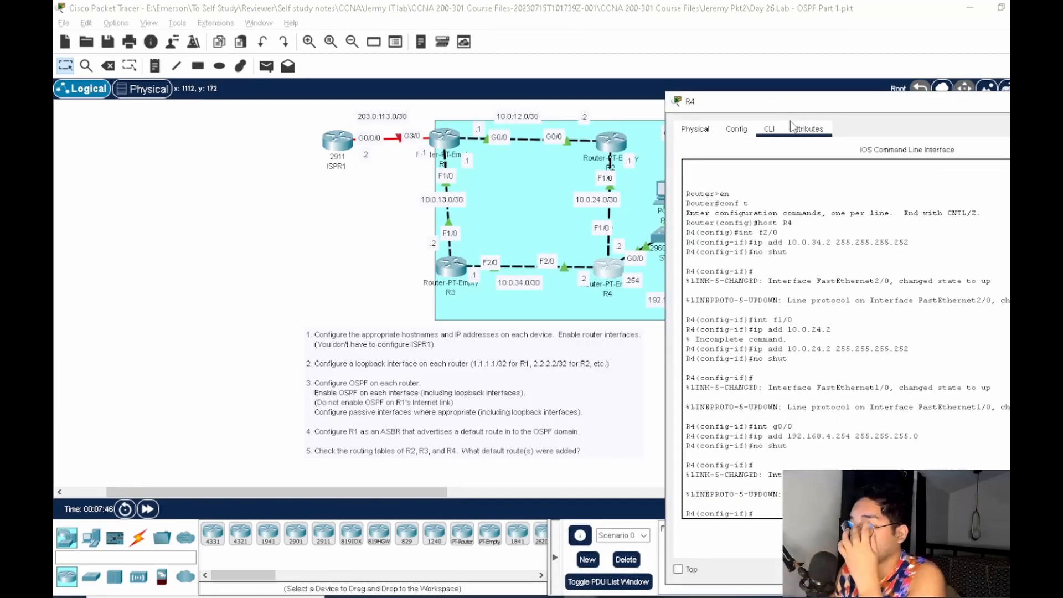
{"action": "type", "text": "int l"}
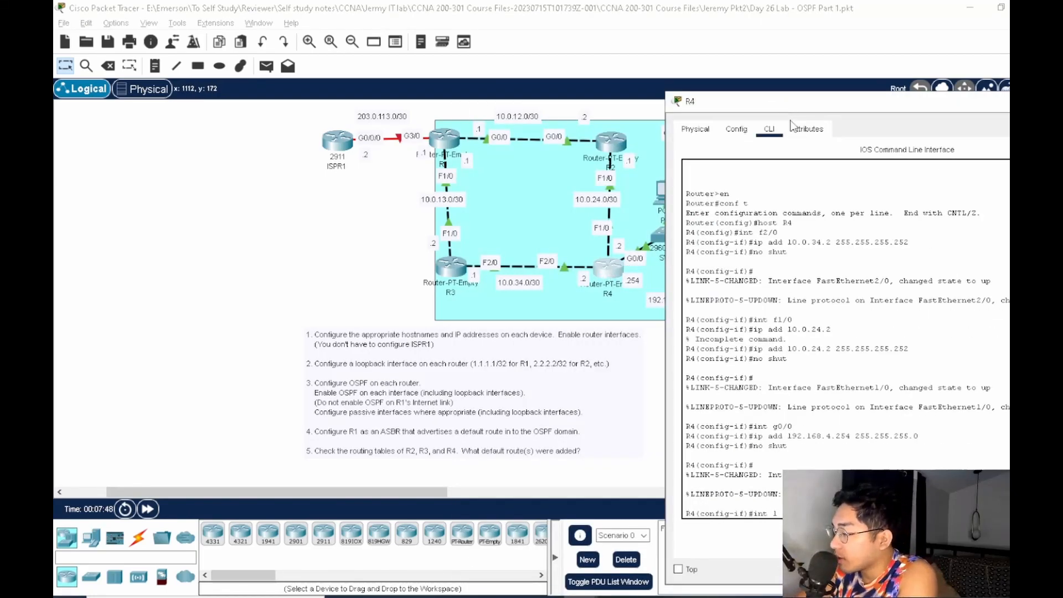
{"action": "type", "text": "o"}
{"action": "type", "text": "0"}
{"action": "key", "text": "Return"}
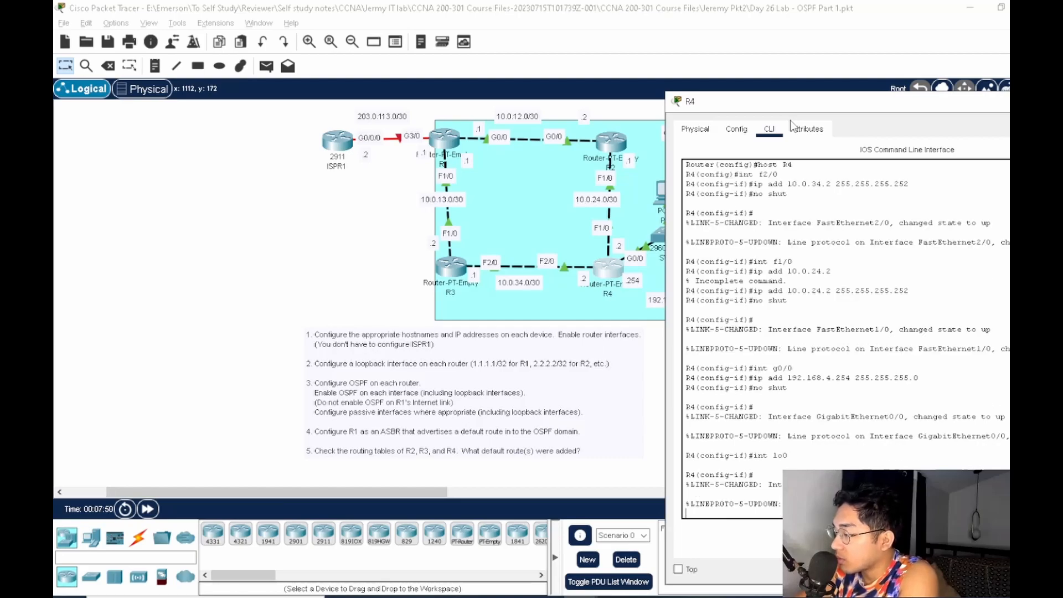
{"action": "type", "text": "ip add"}
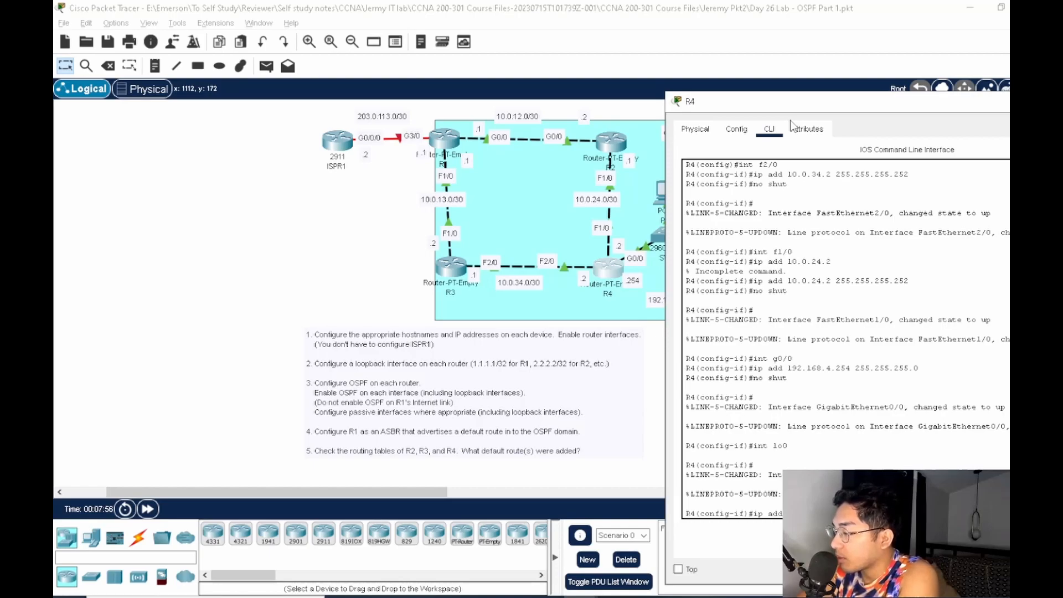
{"action": "key", "text": "Return"}
Display R4's brief IP interface summary, check the Loopback0 entry and close R4's window
{"action": "type", "text": "do sho"}
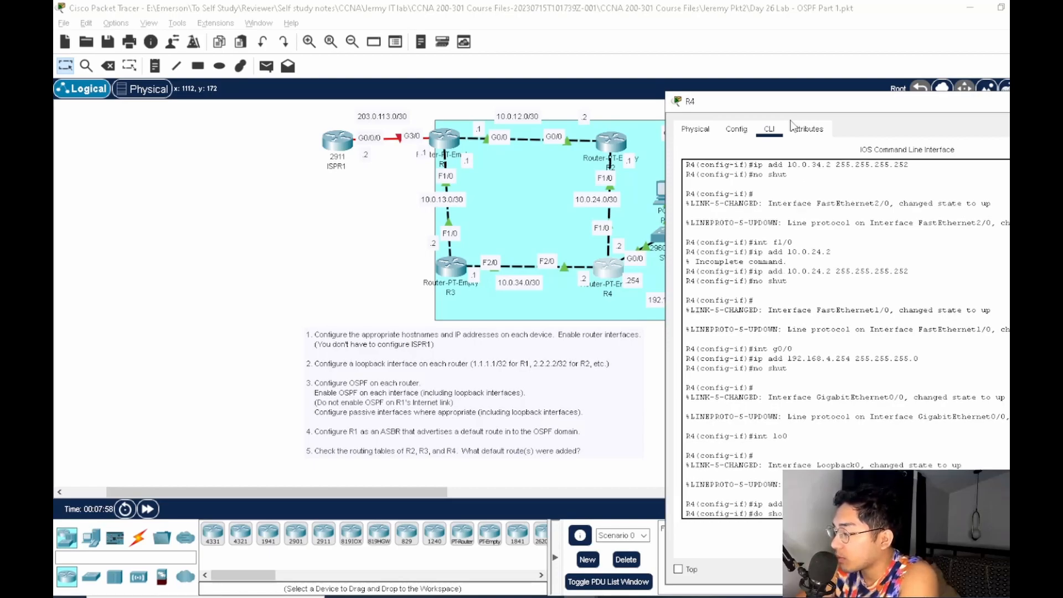
{"action": "type", "text": "w ip in br"}
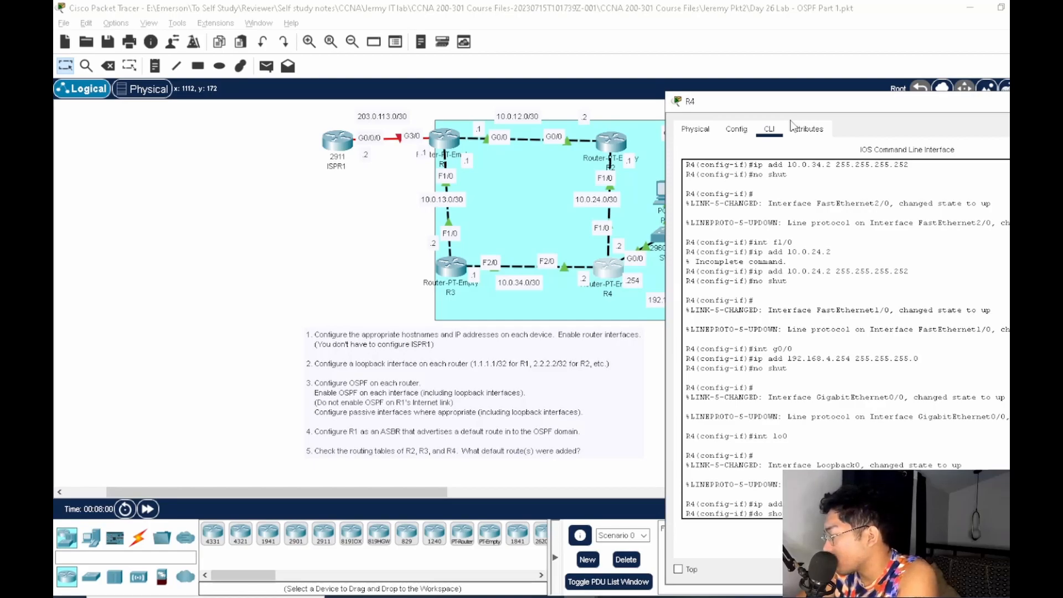
{"action": "key", "text": "Return"}
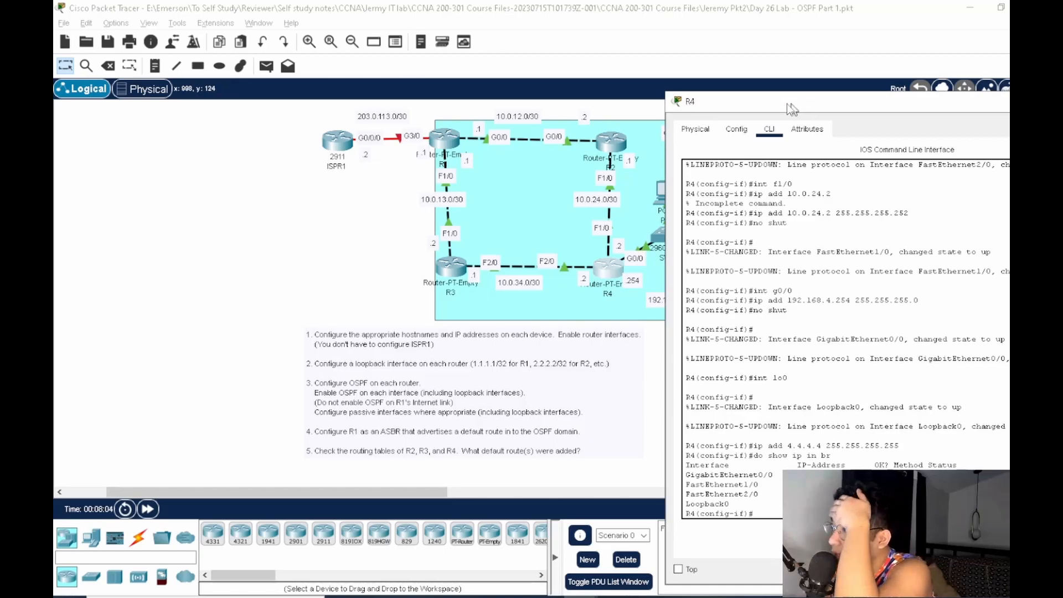
{"action": "left_click_drag", "start_coordinate": [803, 103], "coordinate": [595, 102]}
{"action": "left_click", "coordinate": [918, 105]}
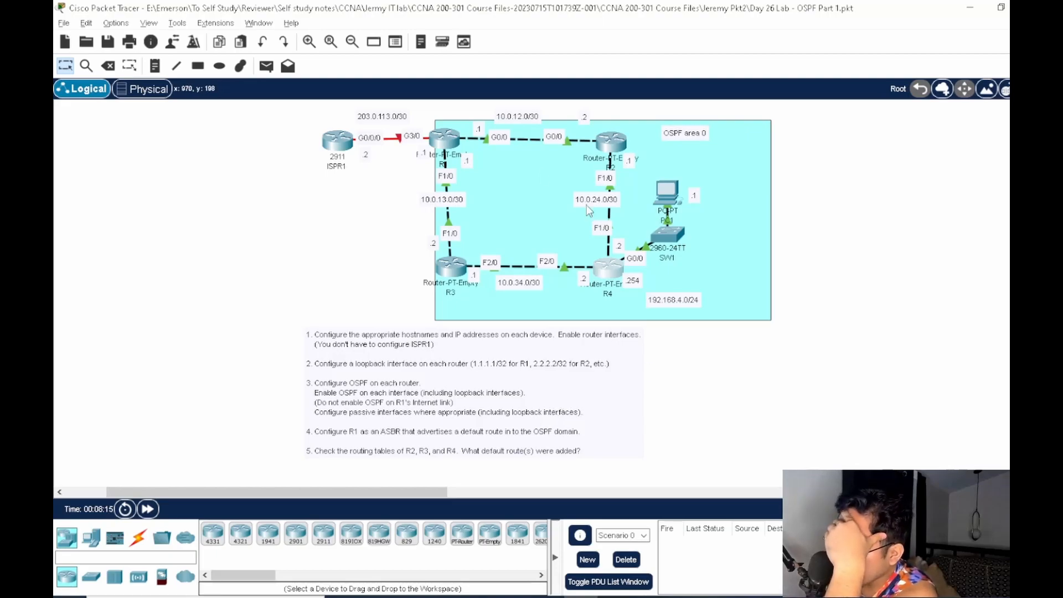
Reopen router R1's command line beside the lab instructions and leave interface mode for global configuration mode
{"action": "left_click", "coordinate": [451, 135]}
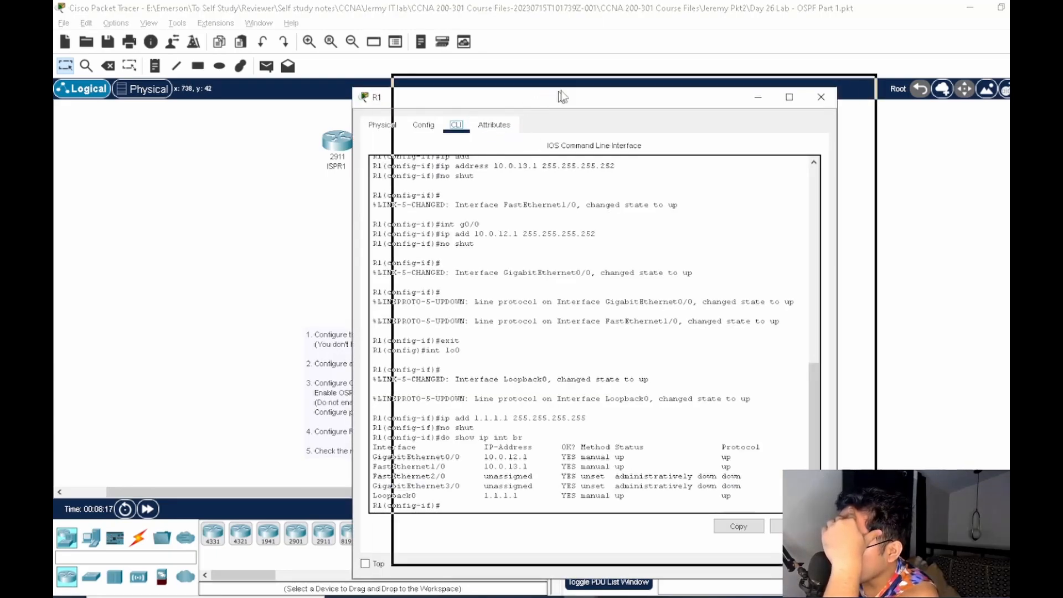
{"action": "left_click_drag", "start_coordinate": [554, 92], "coordinate": [712, 61]}
{"action": "key", "text": "Return"}
{"action": "type", "text": "exit"}
{"action": "key", "text": "Return"}
{"action": "key", "text": "Return"}
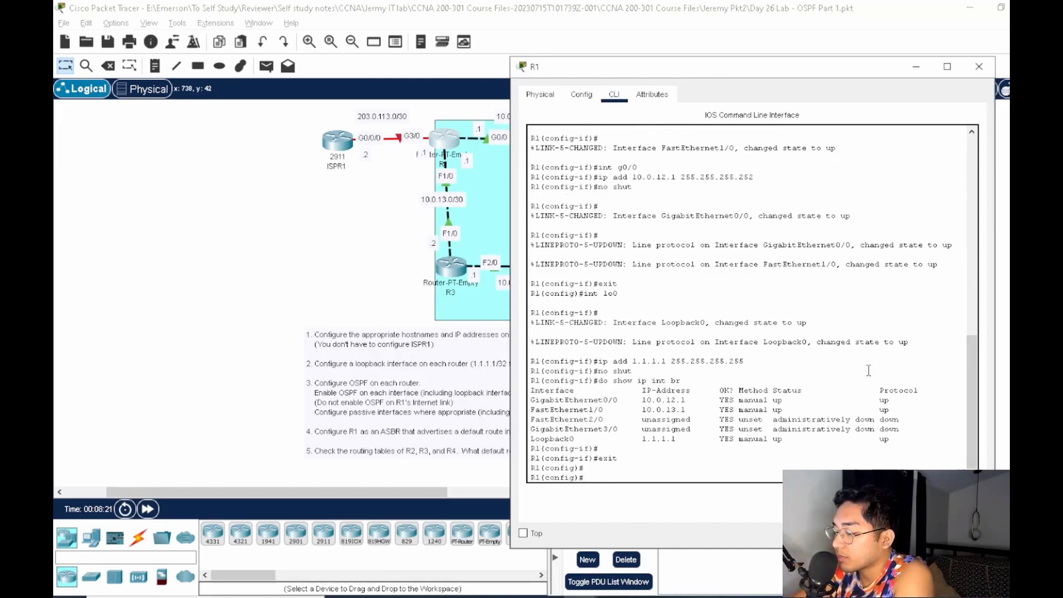
Start OSPF process 1 on R1 and advertise network 10.0.13.0 with wildcard 0.0.0.3 in area 0, checking the syntax help along the way
{"action": "type", "text": "router ospf 1"}
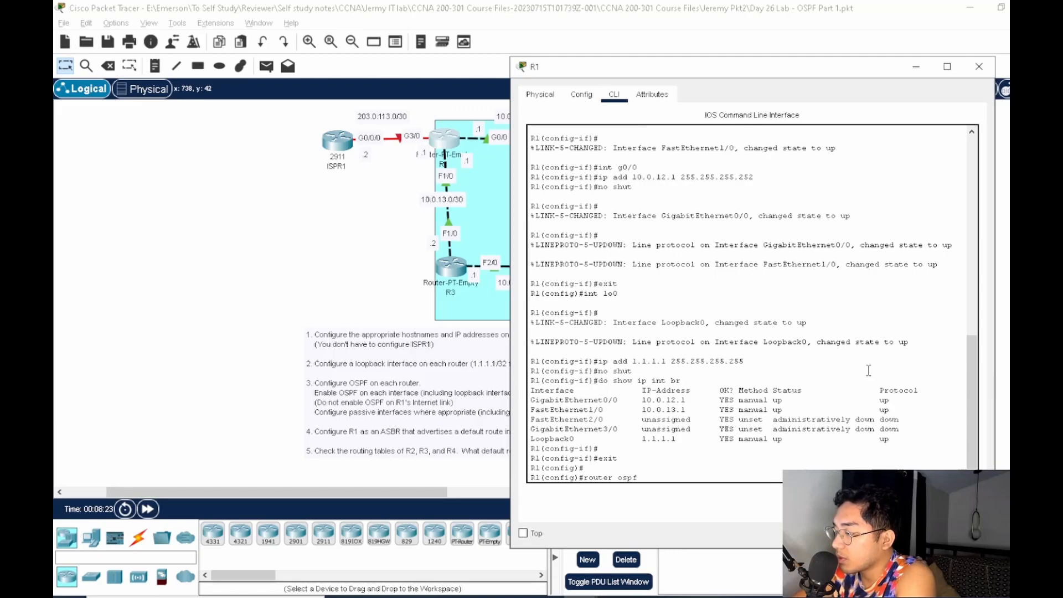
{"action": "key", "text": "Return"}
{"action": "type", "text": "net"}
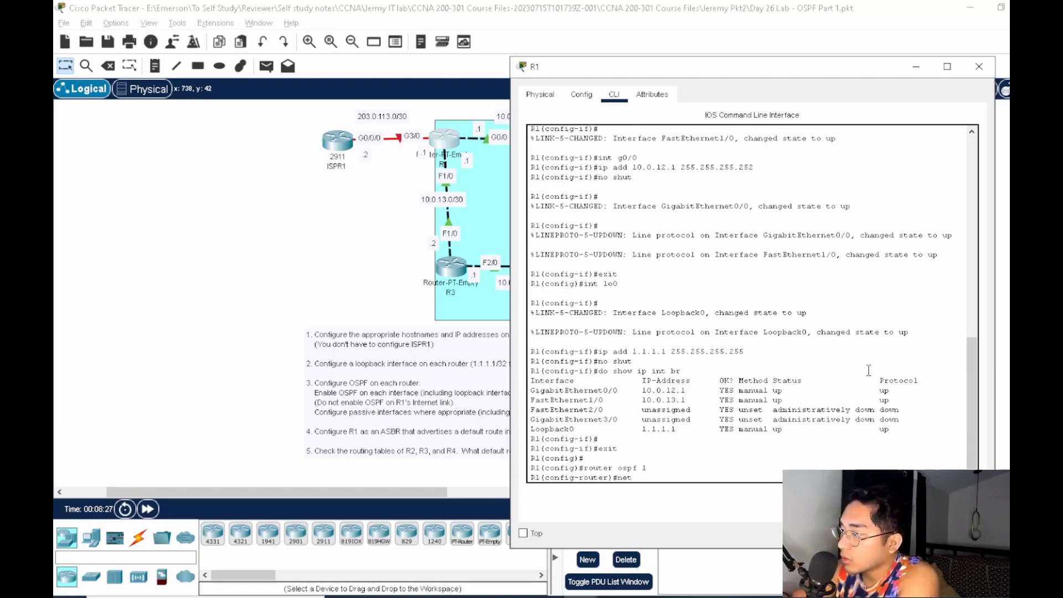
{"action": "type", "text": " 10.0.13"}
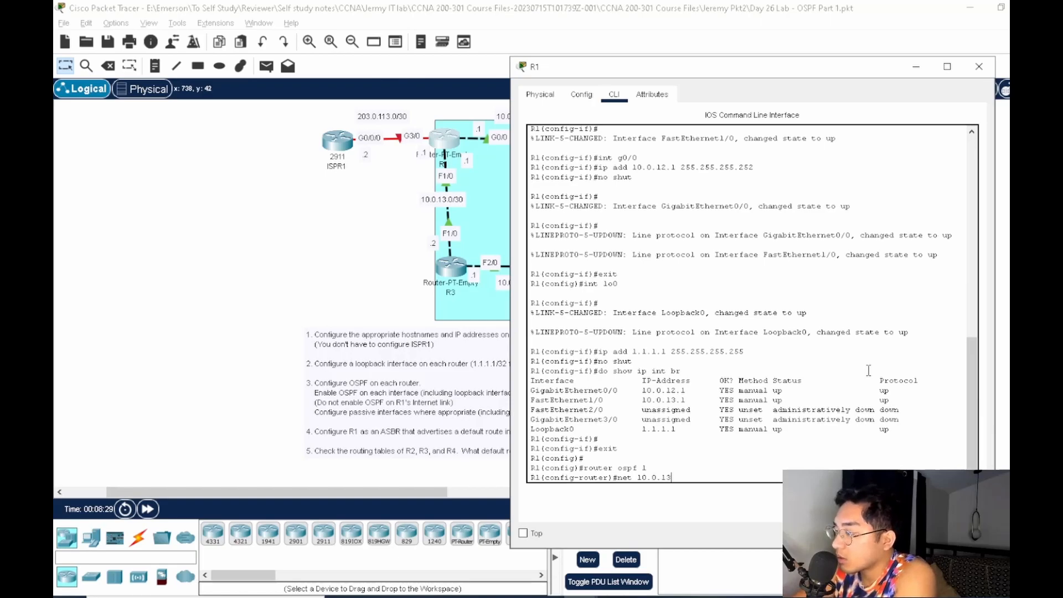
{"action": "type", "text": ".0"}
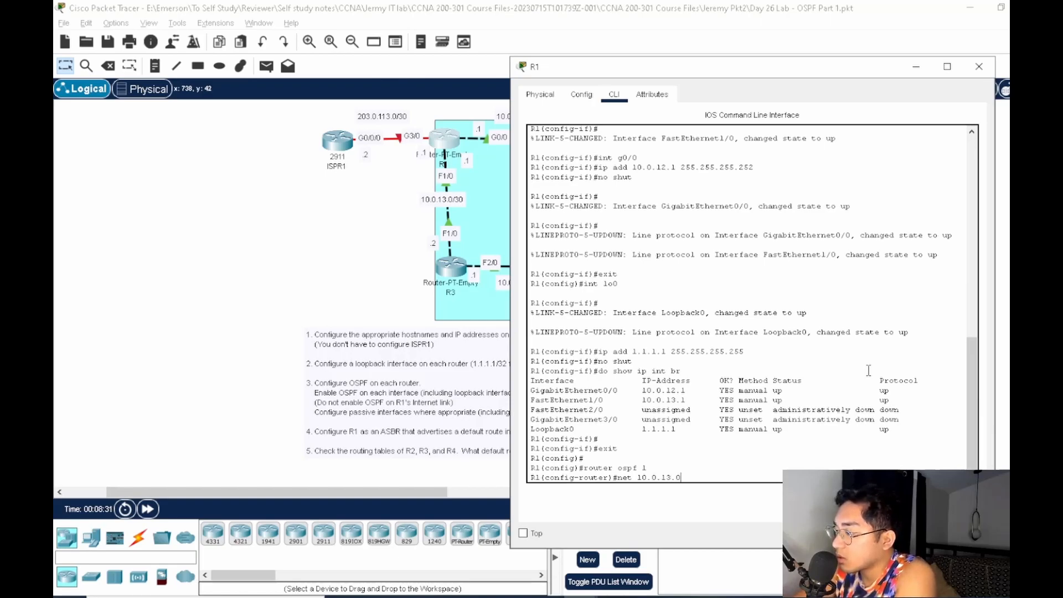
{"action": "type", "text": " ?0.0"}
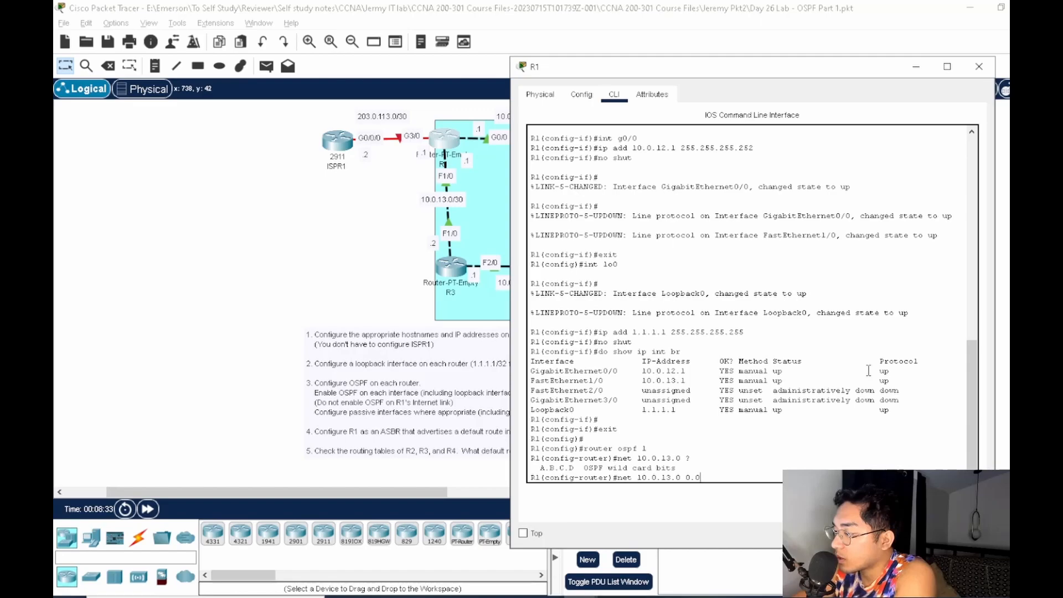
{"action": "type", "text": ".0.3 ?"}
{"action": "type", "text": "area 0"}
{"action": "key", "text": "Return"}
Advertise network 10.0.12.0 with wildcard 0.0.0.3 in area 0 on R1, keeping the topology's link labels in view
{"action": "type", "text": "n"}
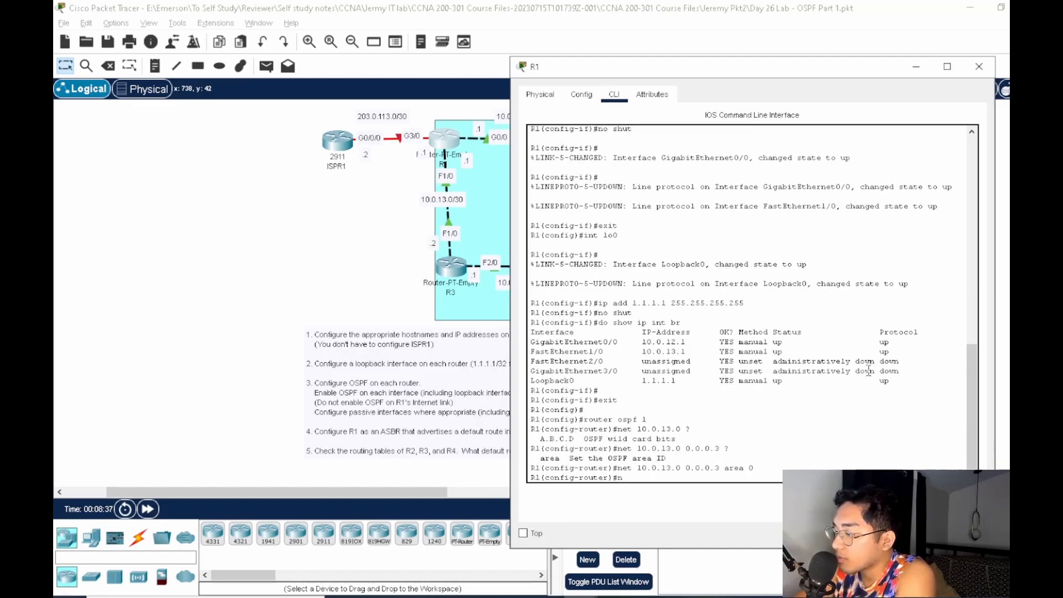
{"action": "type", "text": "et 10.0"}
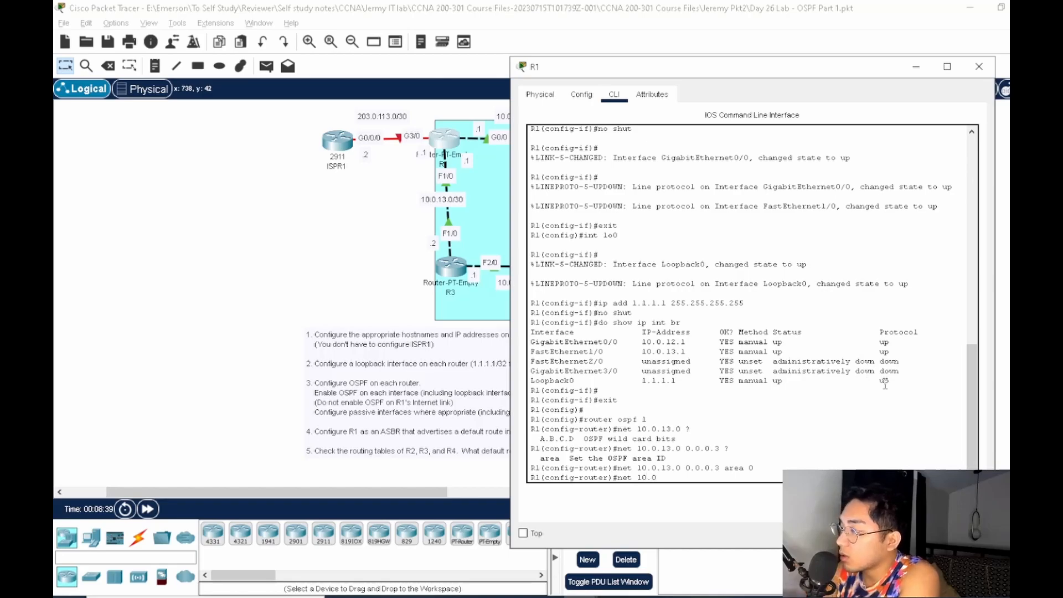
{"action": "left_click_drag", "start_coordinate": [718, 68], "coordinate": [798, 75]}
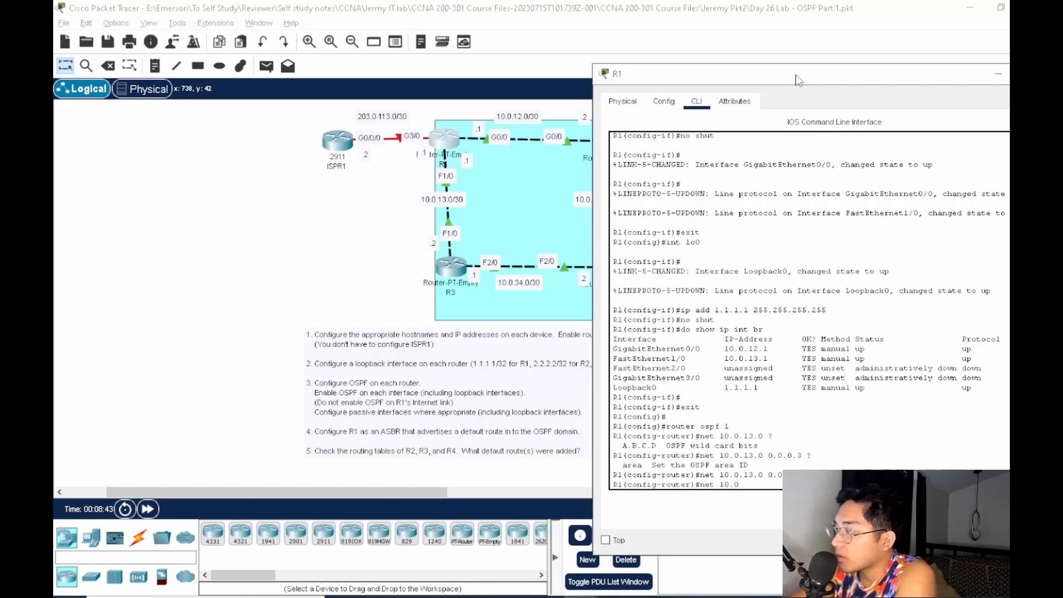
{"action": "type", "text": ".12"}
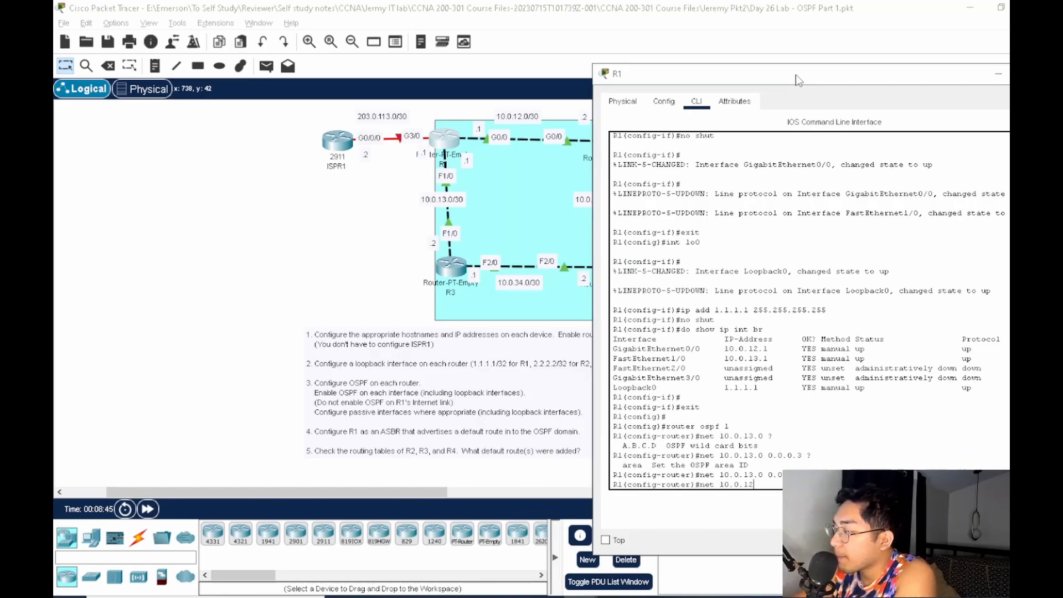
{"action": "type", "text": ".0 0.0"}
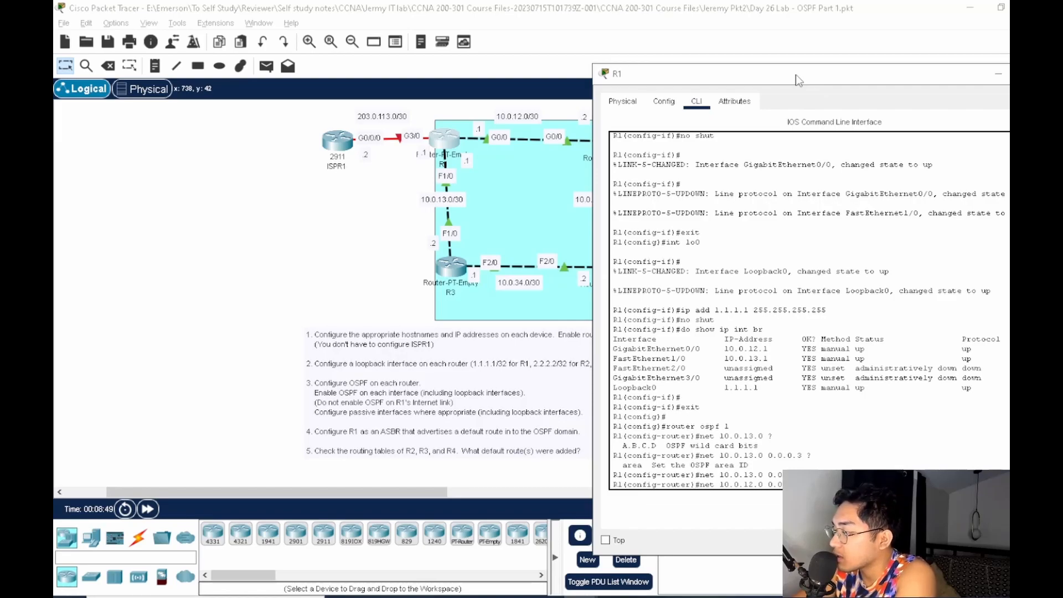
{"action": "key", "text": "Return"}
Advertise R1's loopback address 1.1.1.1 with wildcard 0.0.0.0 in OSPF area 0
{"action": "type", "text": "net"}
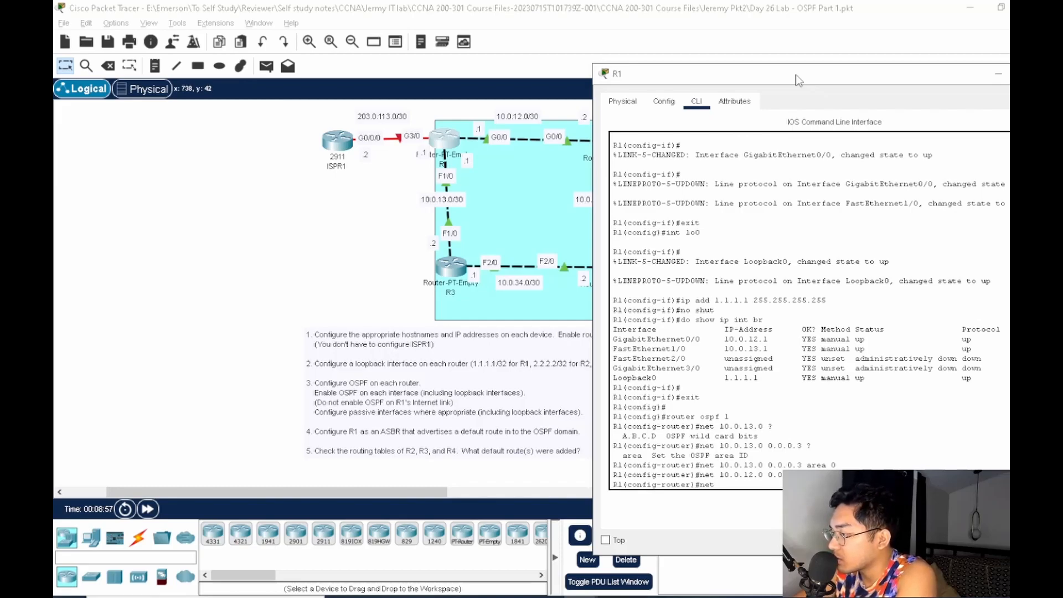
{"action": "type", "text": "1.1"}
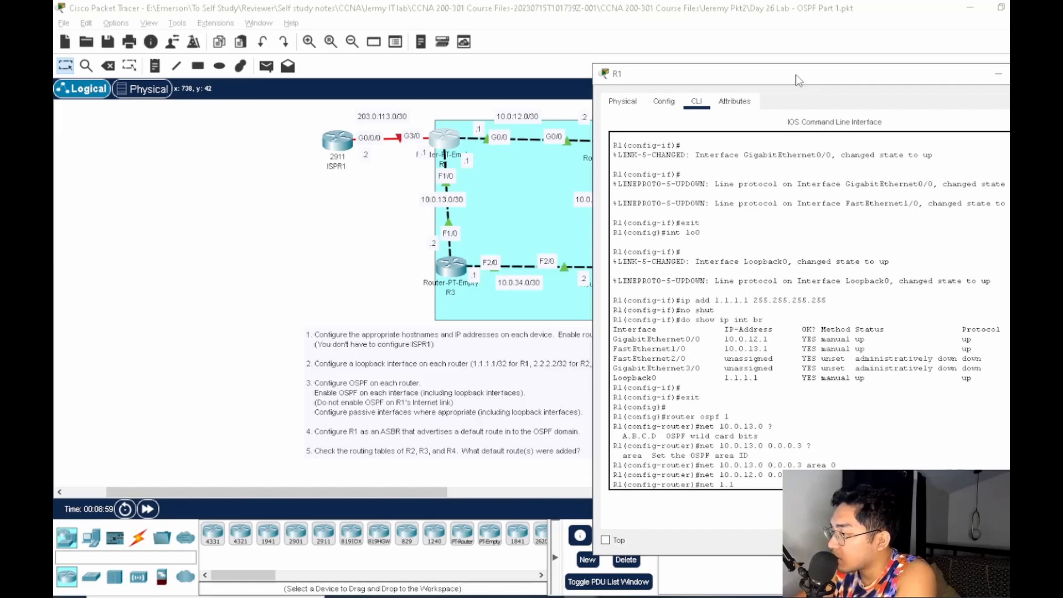
{"action": "type", "text": ".1.1 0.0.0"}
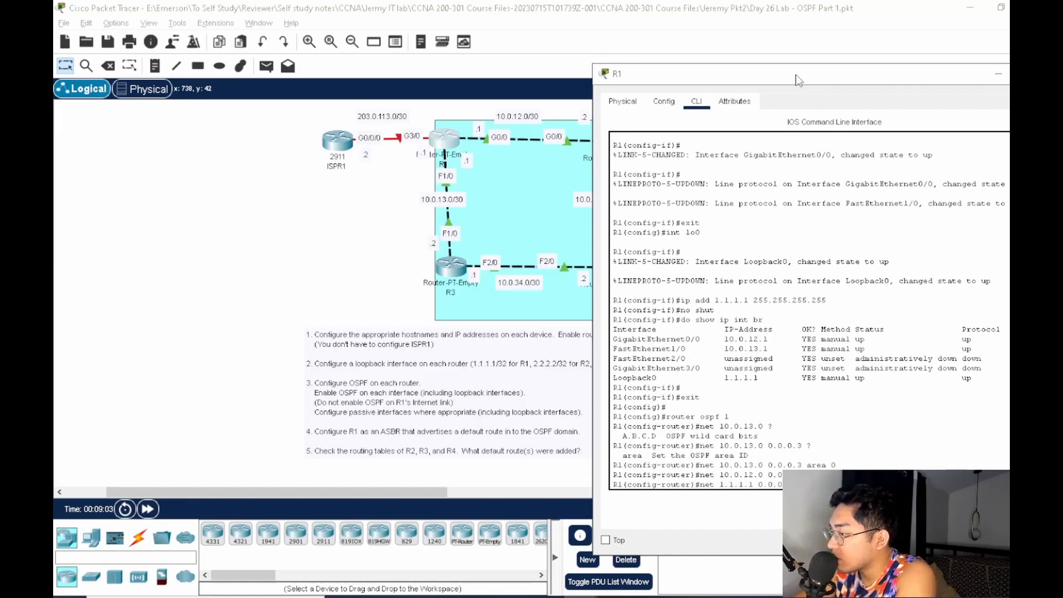
{"action": "key", "text": "Return"}
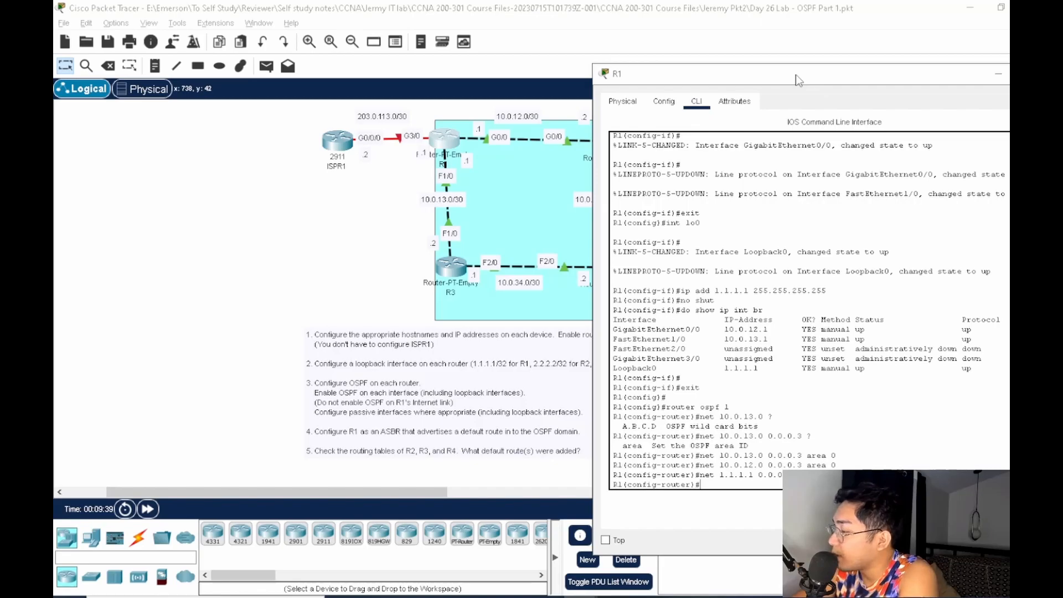
Look up the passive-interface options and make loopback 0 a passive OSPF interface on R1
{"action": "type", "text": "pass"}
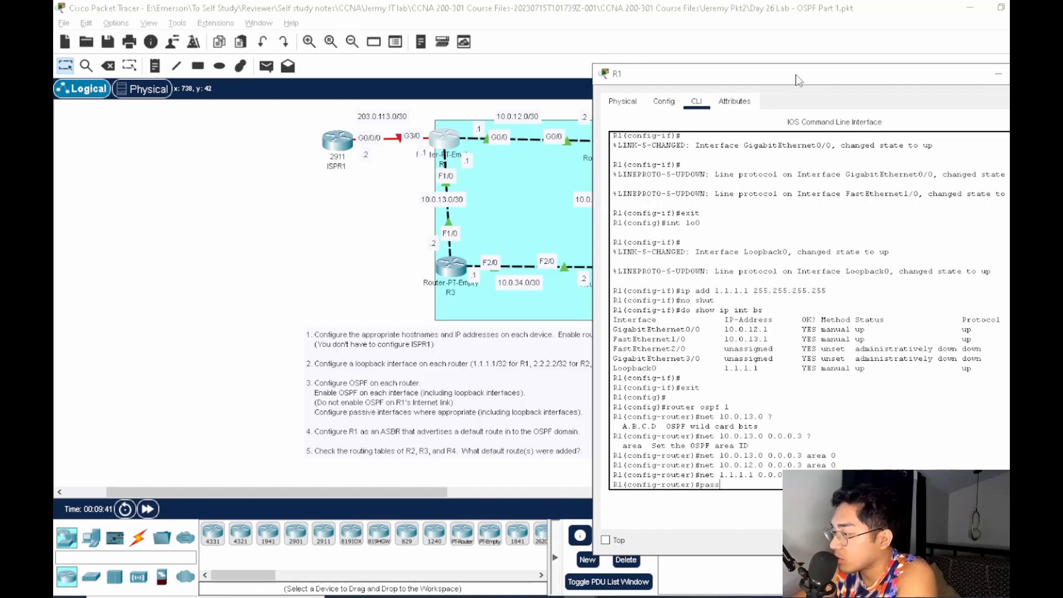
{"action": "key", "text": "Tab"}
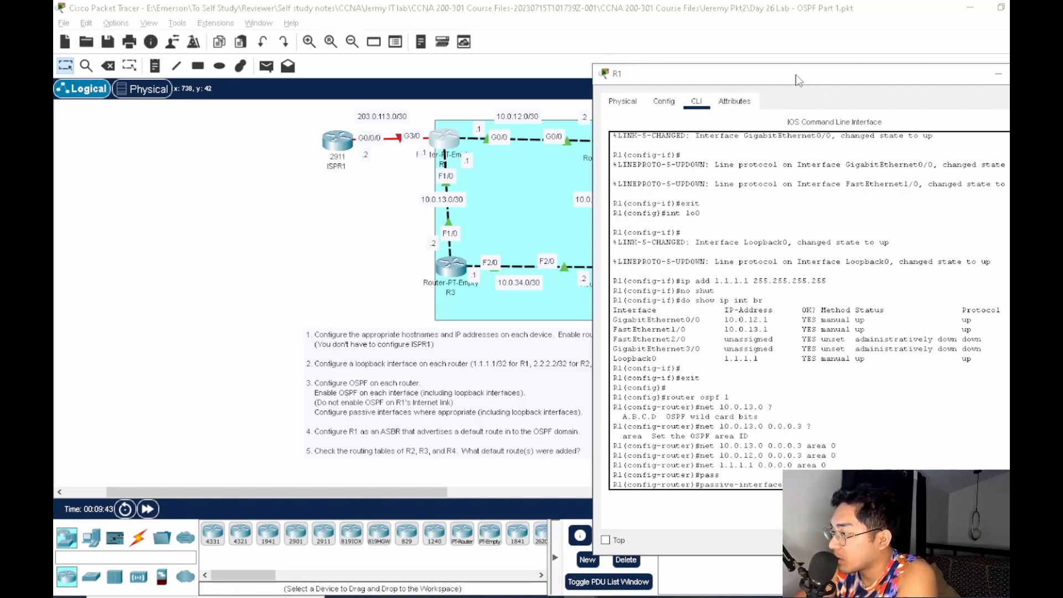
{"action": "type", "text": "?"}
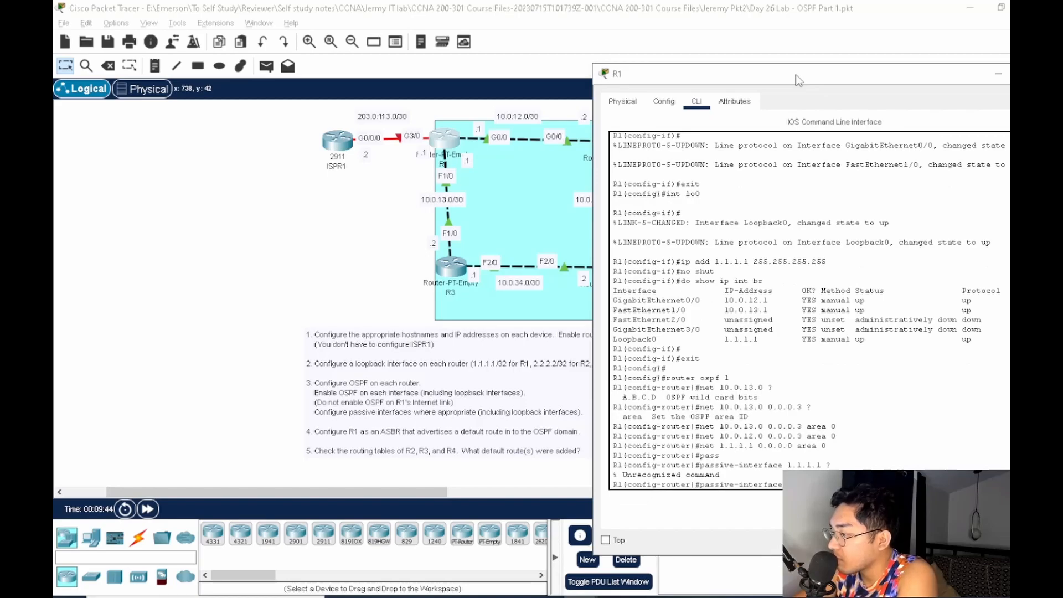
{"action": "type", "text": "?"}
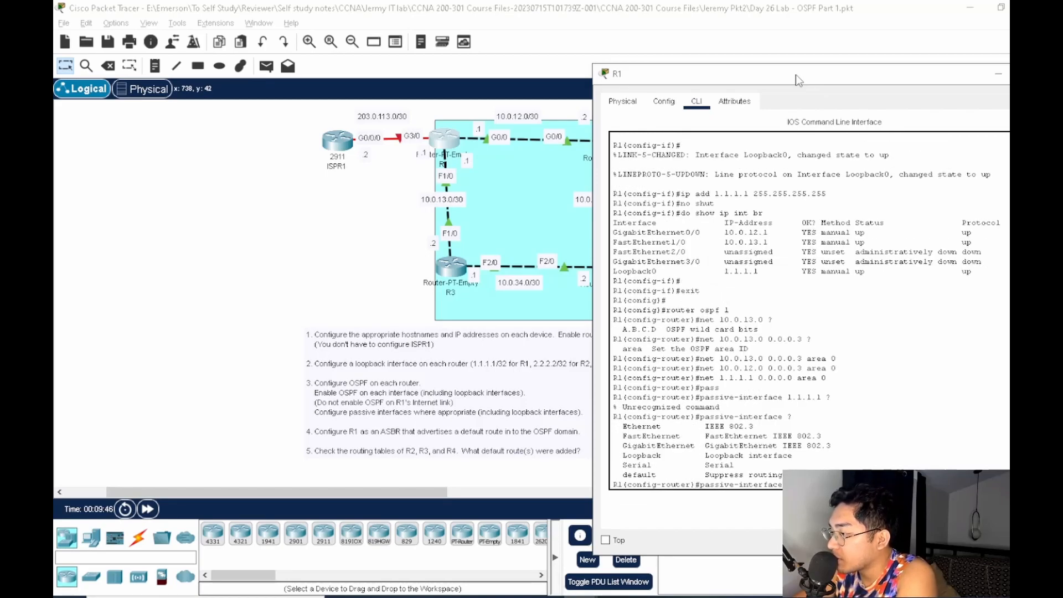
{"action": "key", "text": "Tab"}
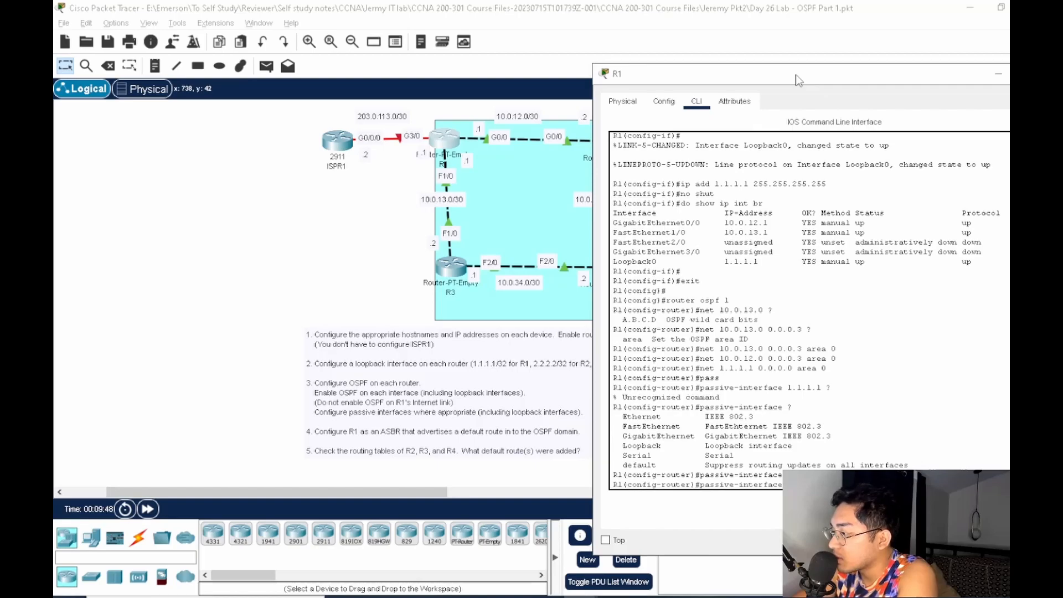
{"action": "type", "text": "?"}
{"action": "key", "text": "Return"}
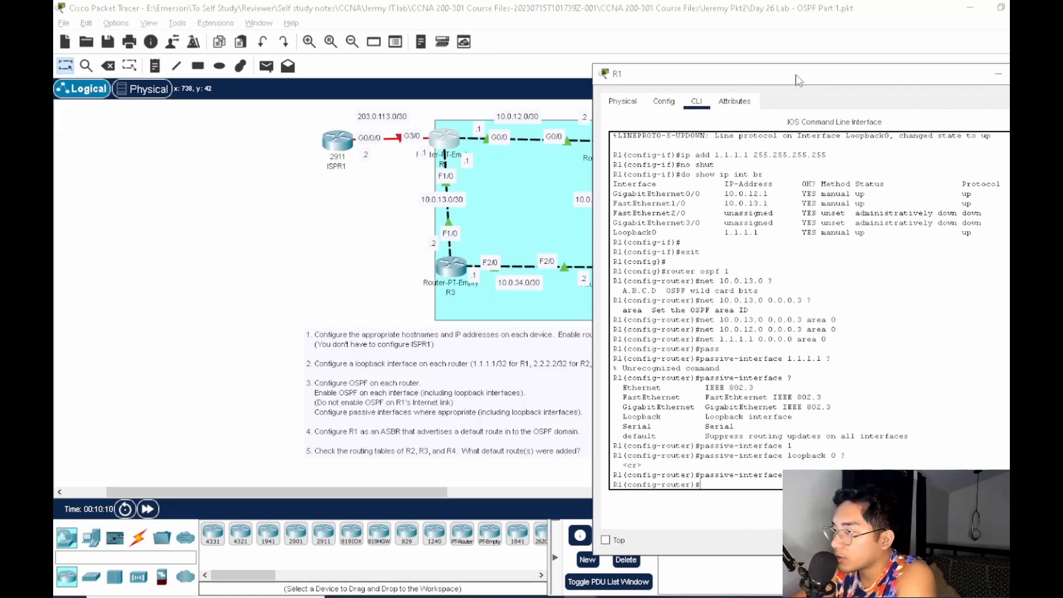
Assign IP address 203.0.113.1 255.255.255.252 to R1's interface g3/0 and enable the interface
{"action": "type", "text": "int "}
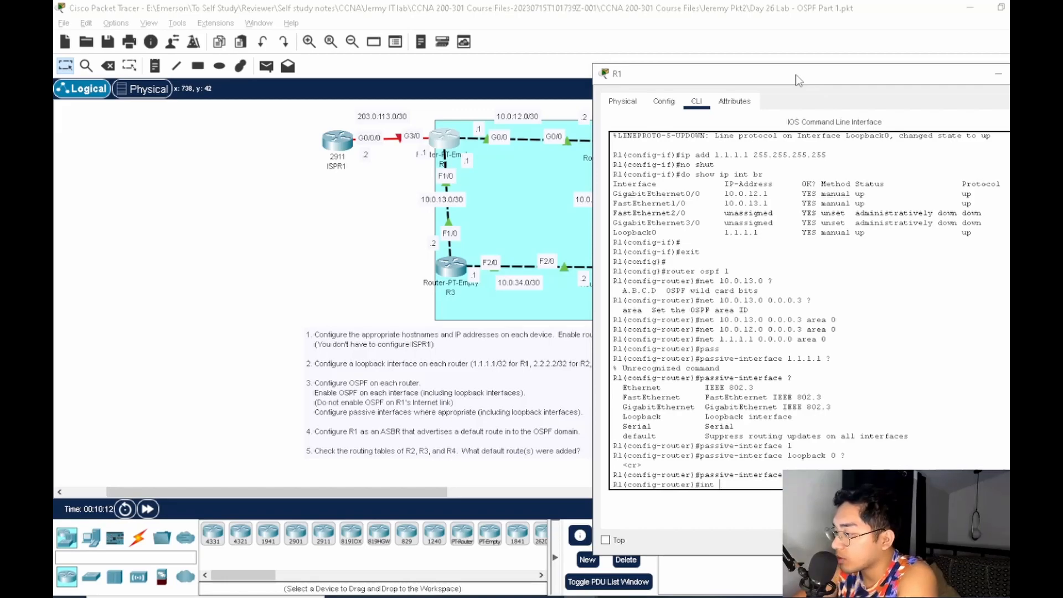
{"action": "type", "text": "g3/0"}
{"action": "key", "text": "Return"}
{"action": "type", "text": "ip add 203."}
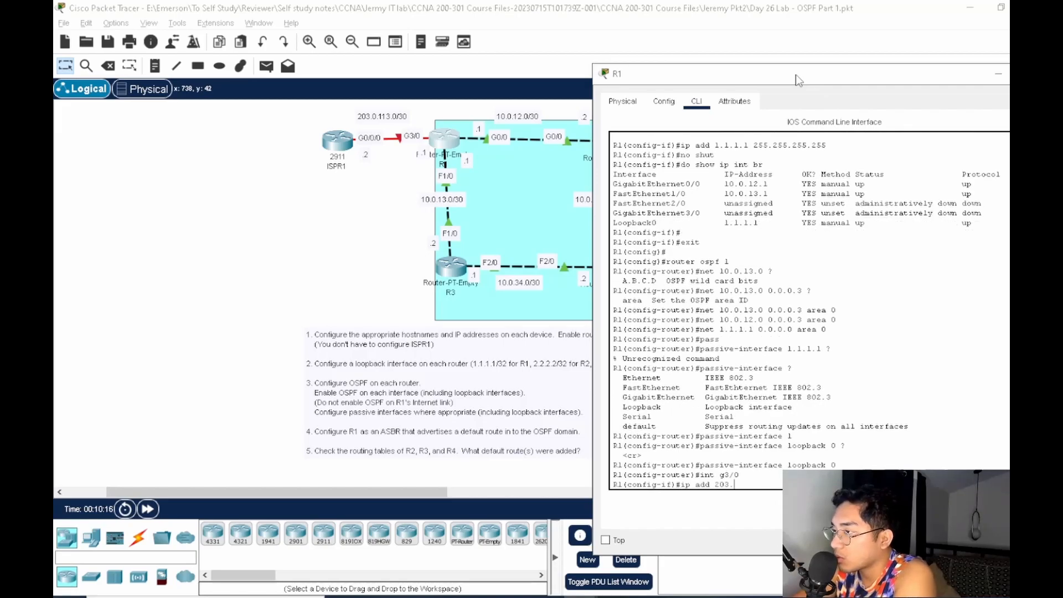
{"action": "type", "text": "0.113."}
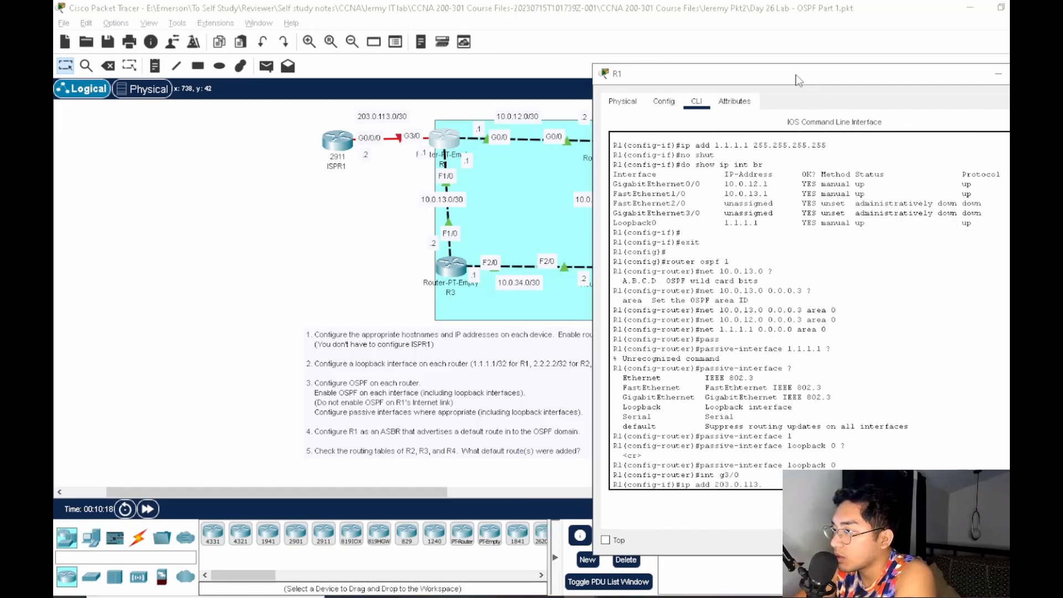
{"action": "type", "text": "1 25"}
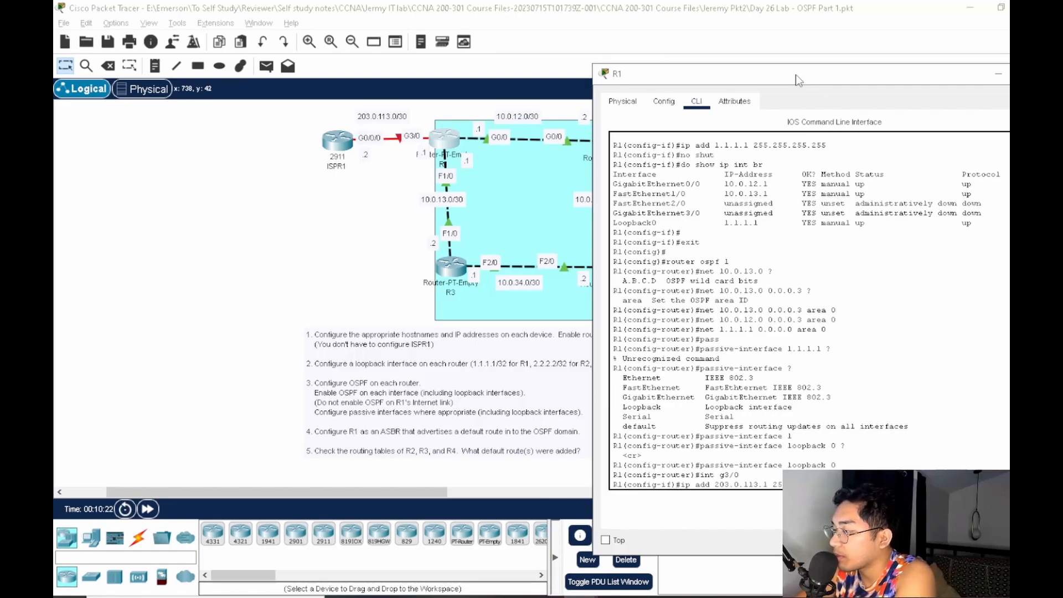
{"action": "key", "text": "Return"}
{"action": "type", "text": "no shut"}
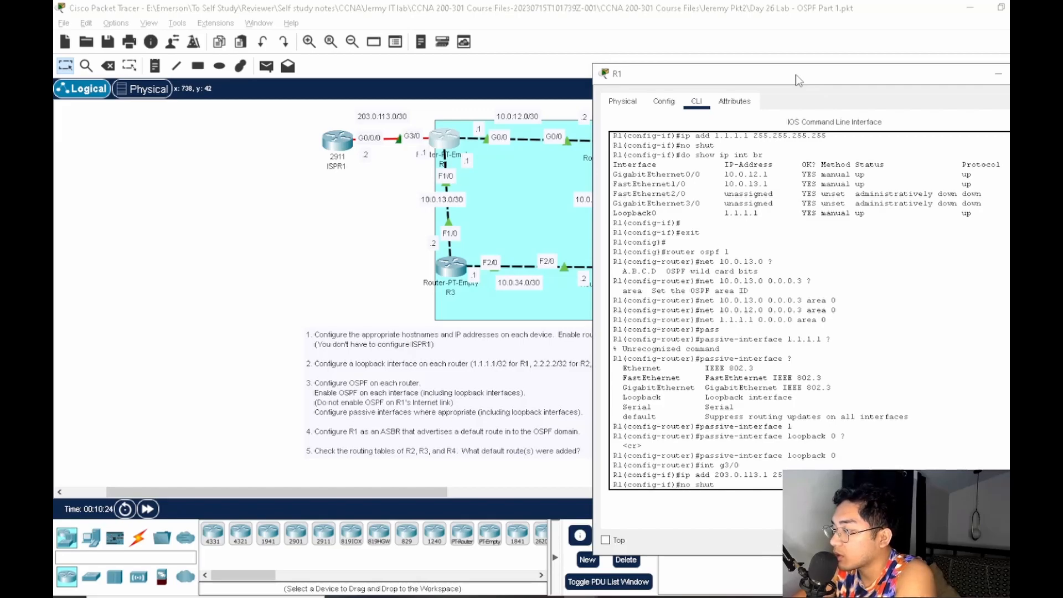
{"action": "key", "text": "Return"}
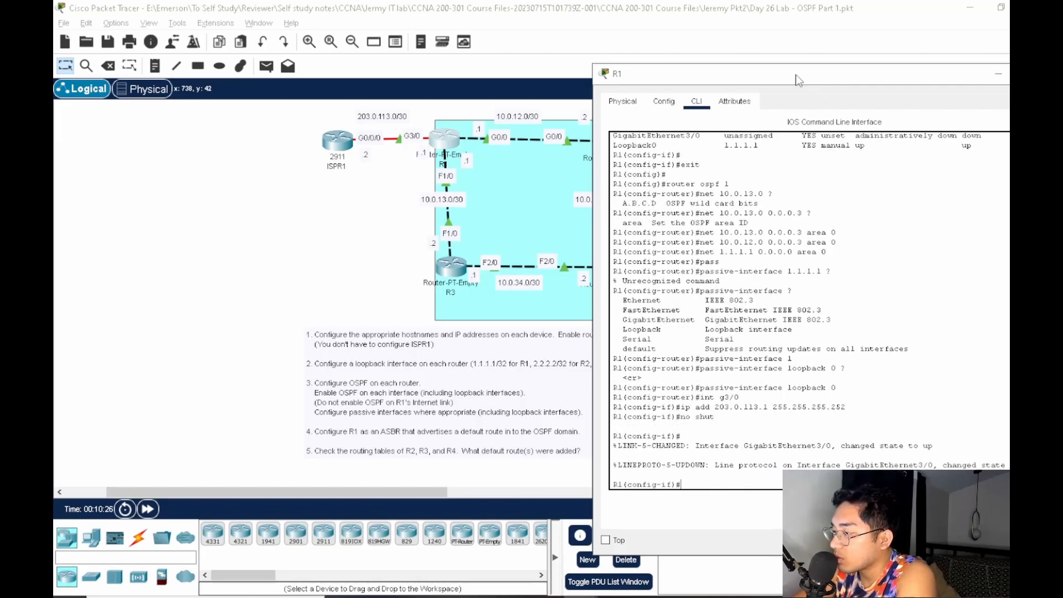
{"action": "type", "text": "router ospf 1"}
{"action": "key", "text": "Return"}
{"action": "type", "text": "net 203.11"}
{"action": "key", "text": "BackSpace"}
{"action": "key", "text": "BackSpace"}
{"action": "type", "text": "0.113.0"}
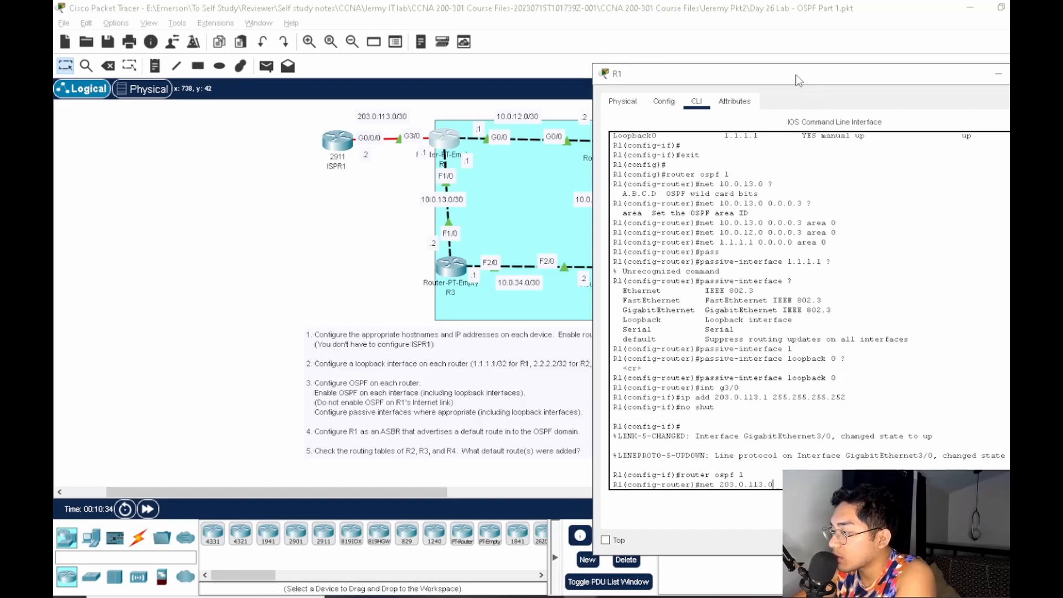
{"action": "type", "text": " 2"}
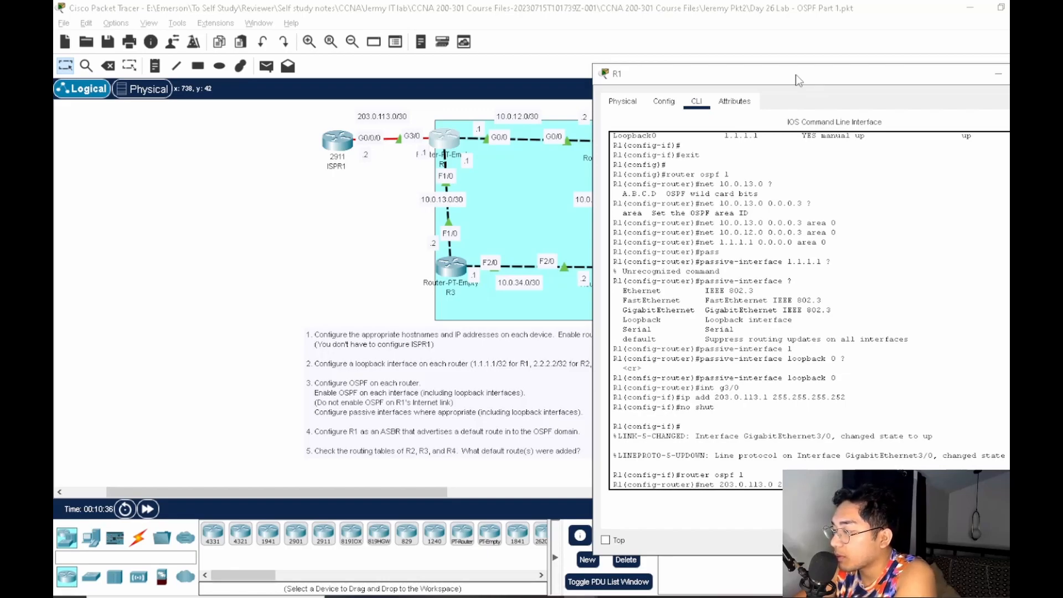
{"action": "key", "text": "BackSpace"}
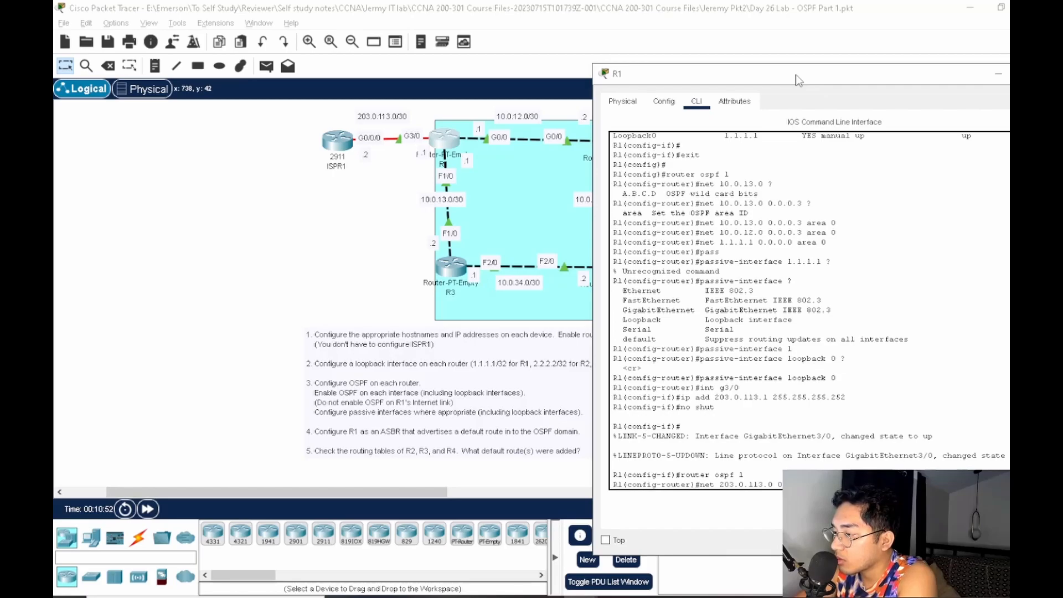
{"action": "key", "text": "BackSpace"}
{"action": "key", "text": "BackSpace"}
{"action": "key", "text": "BackSpace"}
{"action": "key", "text": "BackSpace"}
{"action": "key", "text": "BackSpace"}
{"action": "key", "text": "BackSpace"}
{"action": "key", "text": "BackSpace"}
{"action": "key", "text": "BackSpace"}
{"action": "key", "text": "BackSpace"}
{"action": "key", "text": "BackSpace"}
{"action": "key", "text": "BackSpace"}
{"action": "key", "text": "BackSpace"}
{"action": "key", "text": "BackSpace"}
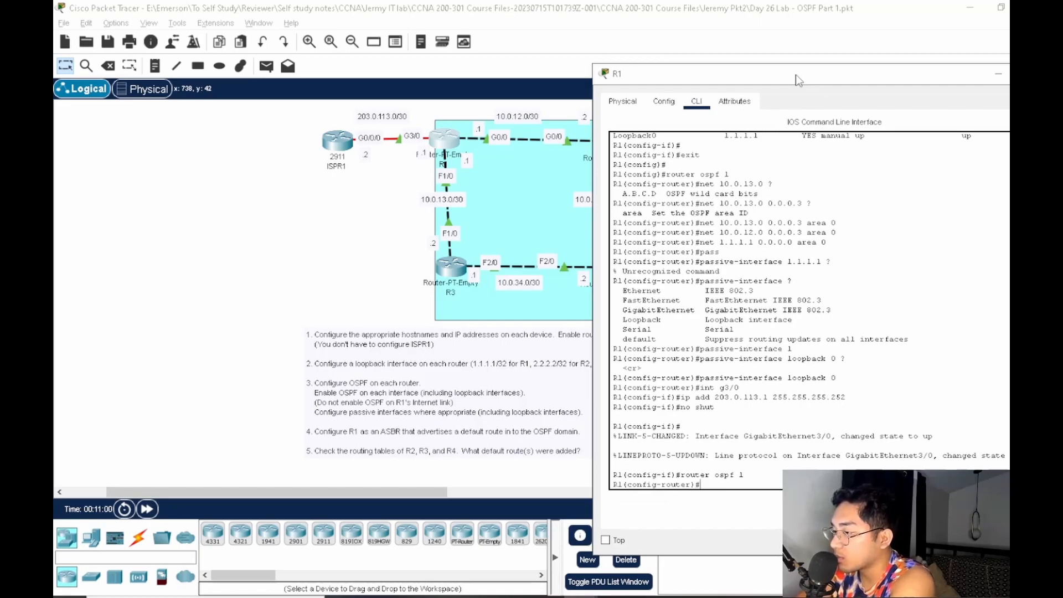
{"action": "type", "text": "exit"}
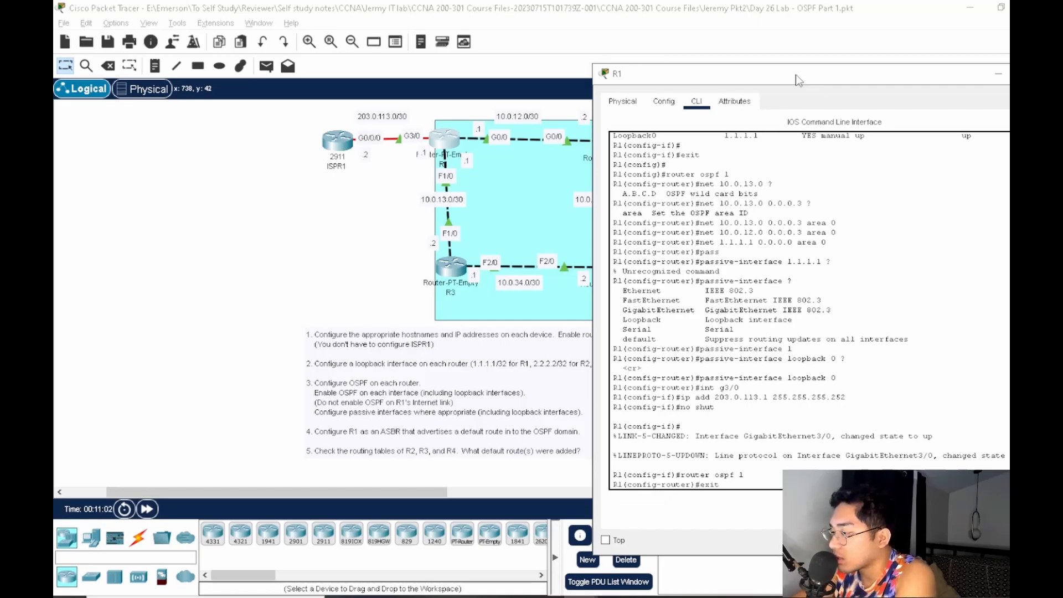
{"action": "key", "text": "Return"}
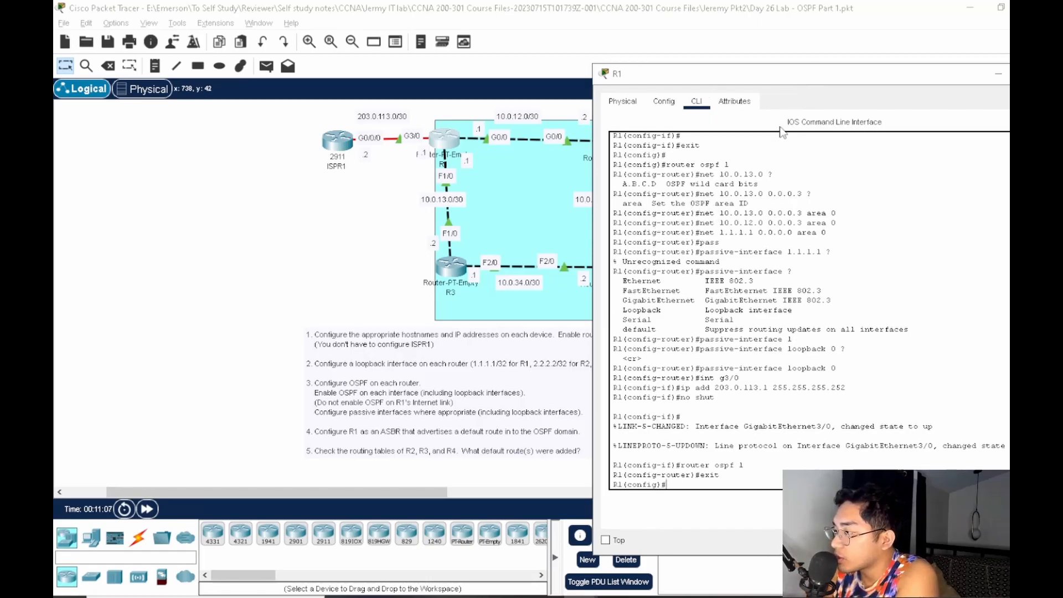
Switch to Notepad and replace the existing text with the heading "Step 3"
{"action": "key", "text": "alt+Tab"}
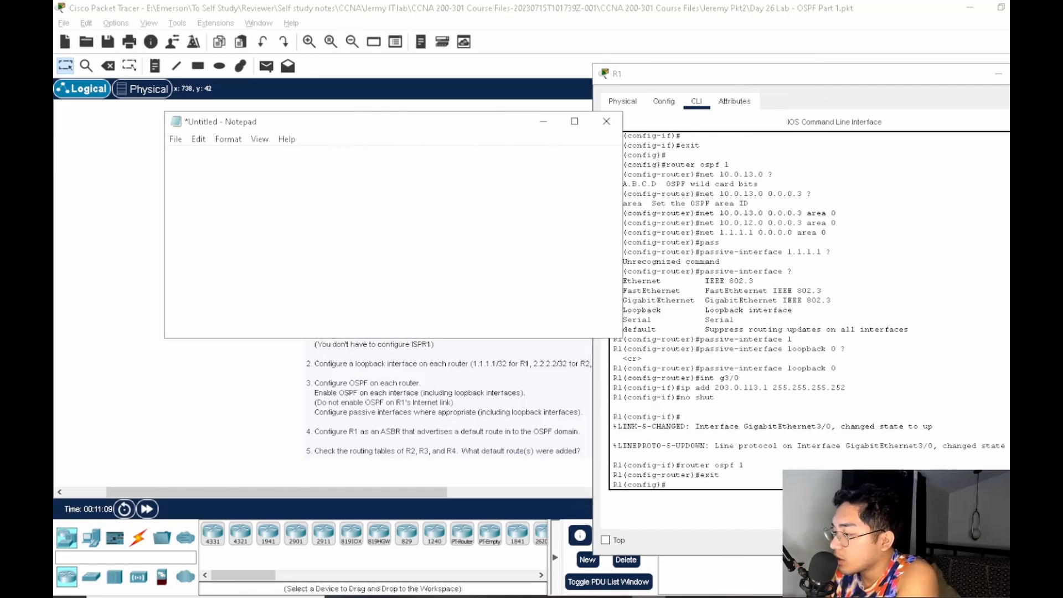
{"action": "scroll", "coordinate": [707, 286], "scroll_direction": "up", "scroll_amount": 1}
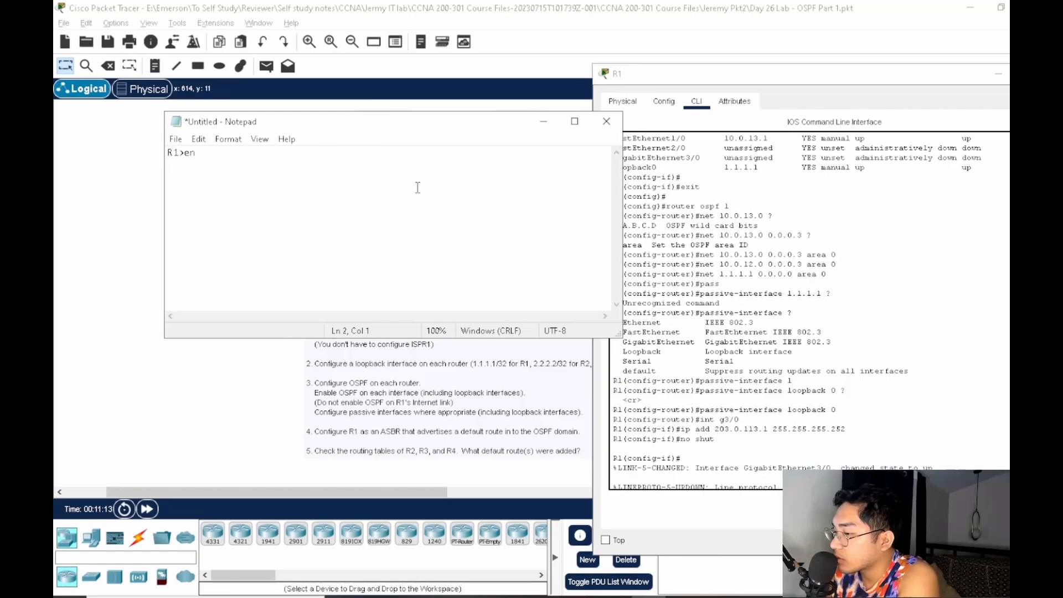
{"action": "left_click_drag", "start_coordinate": [201, 154], "coordinate": [176, 152]}
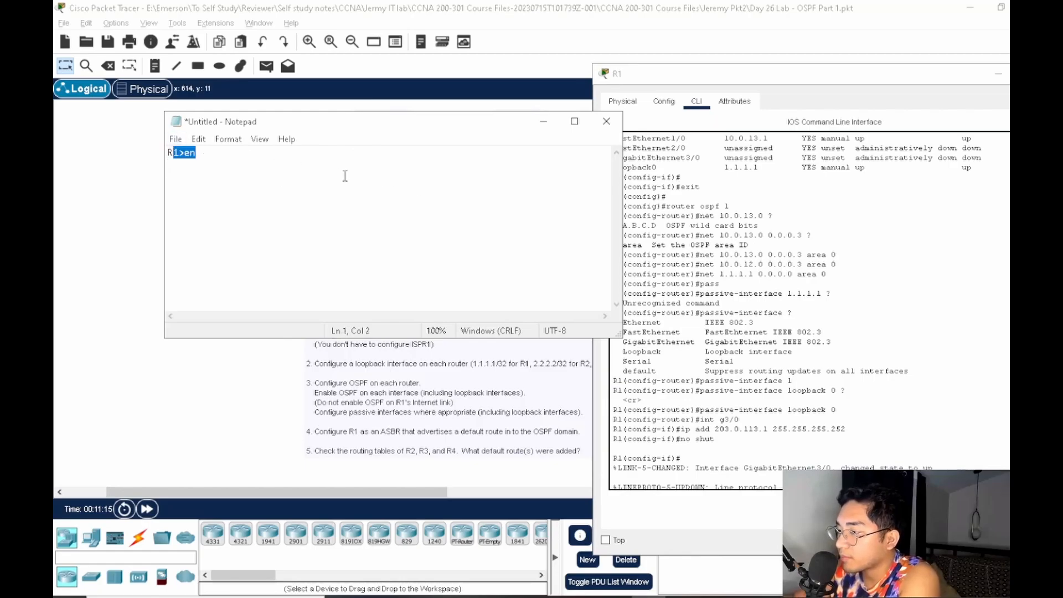
{"action": "key", "text": "BackSpace"}
{"action": "key", "text": "BackSpace"}
{"action": "type", "text": "Step 3"}
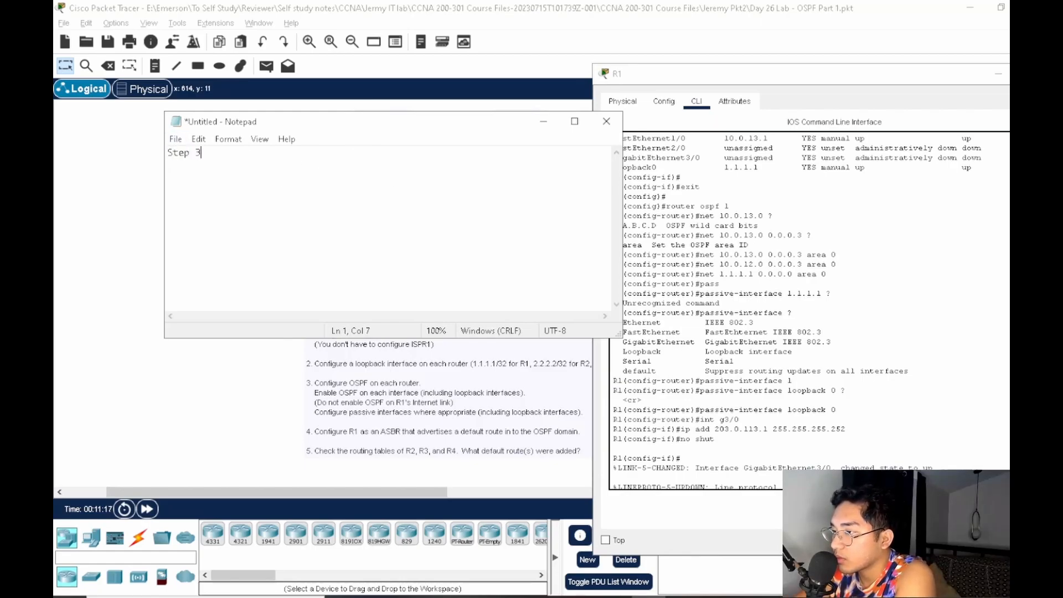
Add the line "R1 Configuration" below the "Step 3" heading
{"action": "key", "text": "Return"}
{"action": "type", "text": "R1"}
{"action": "key", "text": "Return"}
{"action": "key", "text": "BackSpace"}
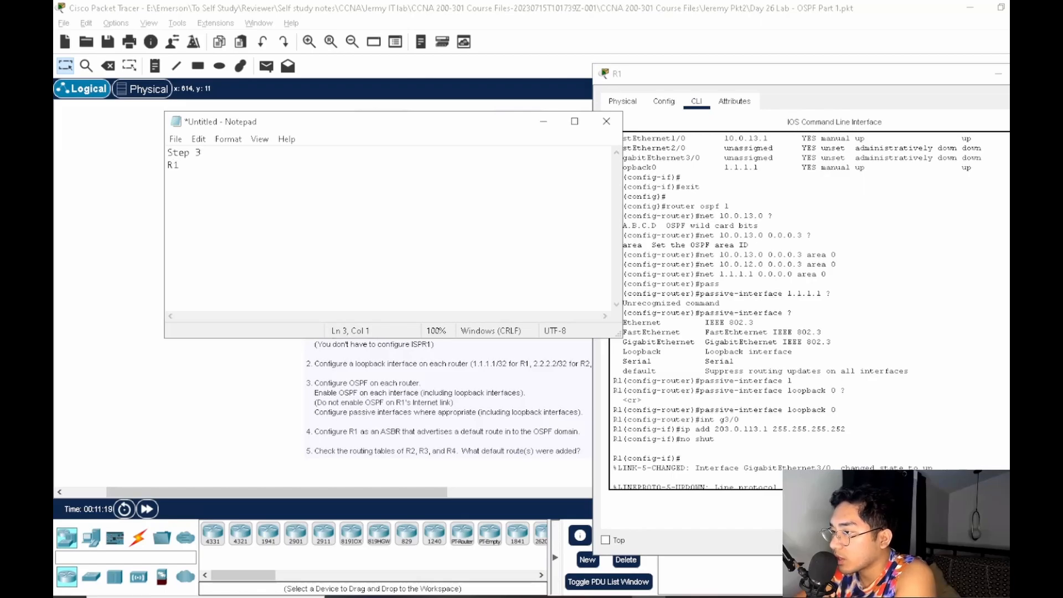
{"action": "type", "text": "Config "}
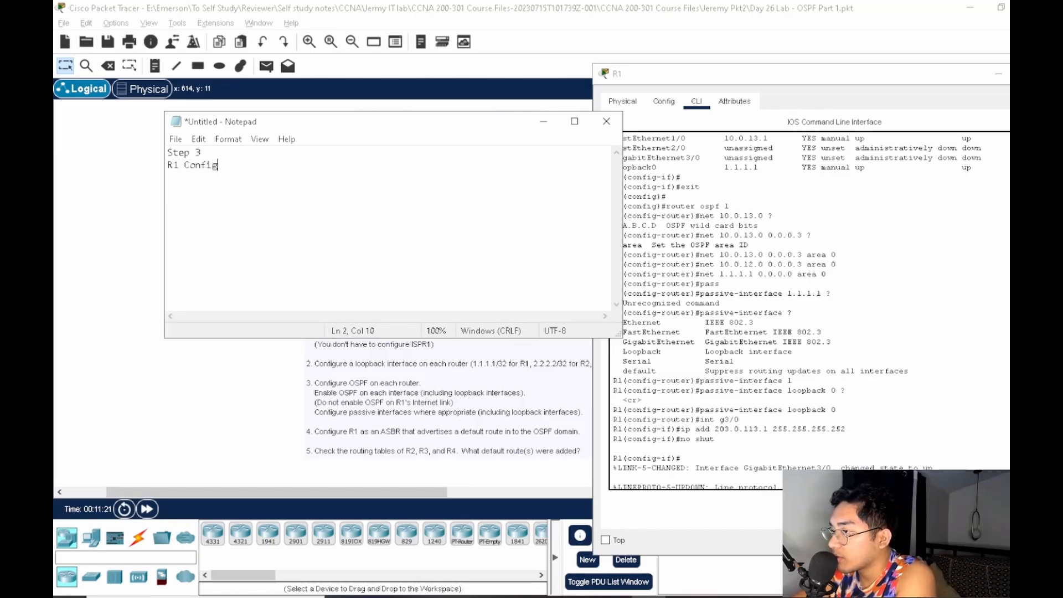
{"action": "type", "text": "terminal"}
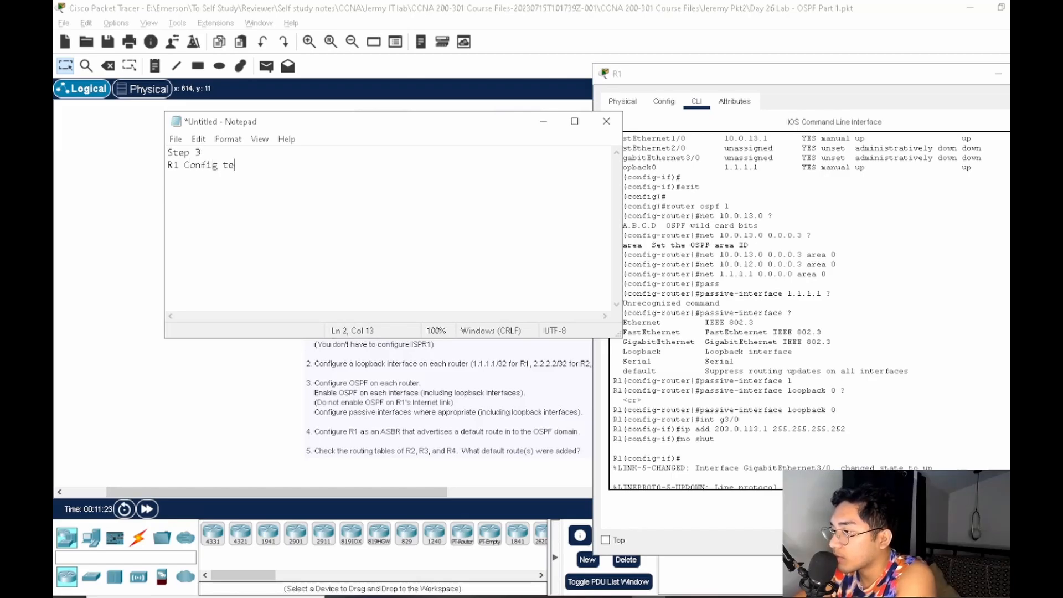
{"action": "key", "text": "Return"}
{"action": "key", "text": "BackSpace"}
{"action": "key", "text": "BackSpace"}
{"action": "key", "text": "BackSpace"}
{"action": "key", "text": "BackSpace"}
{"action": "key", "text": "BackSpace"}
{"action": "key", "text": "BackSpace"}
{"action": "key", "text": "BackSpace"}
{"action": "key", "text": "BackSpace"}
{"action": "key", "text": "BackSpace"}
{"action": "key", "text": "BackSpace"}
{"action": "key", "text": "BackSpace"}
{"action": "key", "text": "BackSpace"}
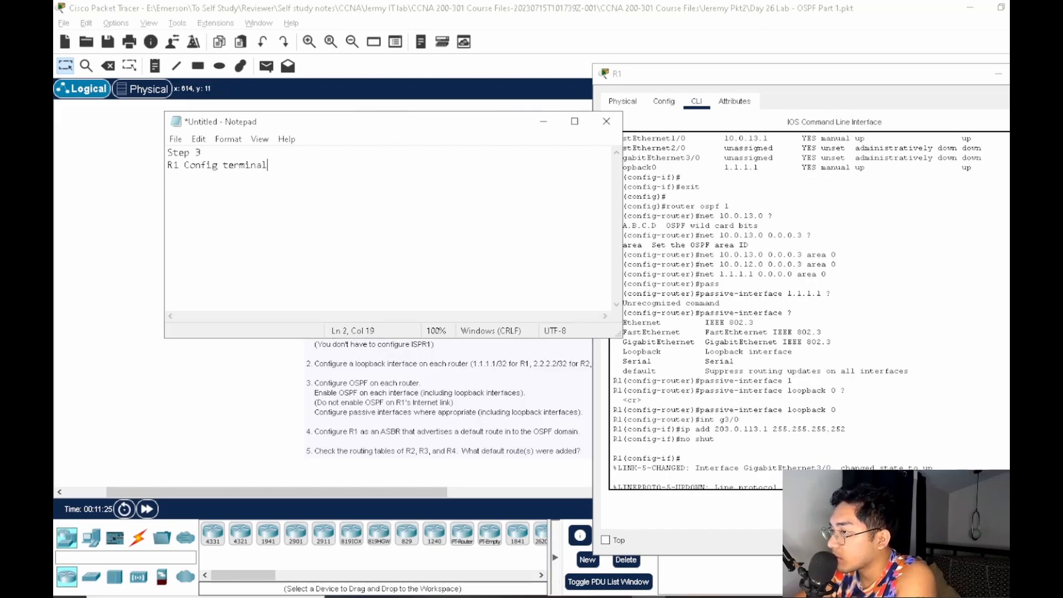
{"action": "key", "text": "BackSpace"}
{"action": "key", "text": "BackSpace"}
{"action": "type", "text": "nfiguration"}
{"action": "key", "text": "Return"}
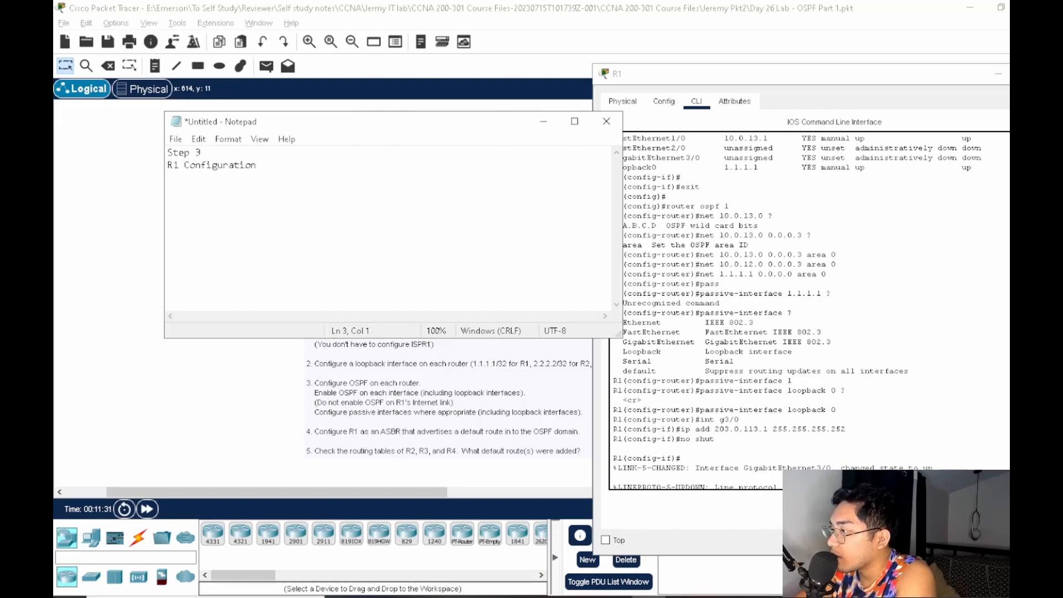
Note the commands "router ospf 1" and "net 10.0.13.0 0.0.0.3 area 0" under R1 Configuration
{"action": "type", "text": "router ospf 1"}
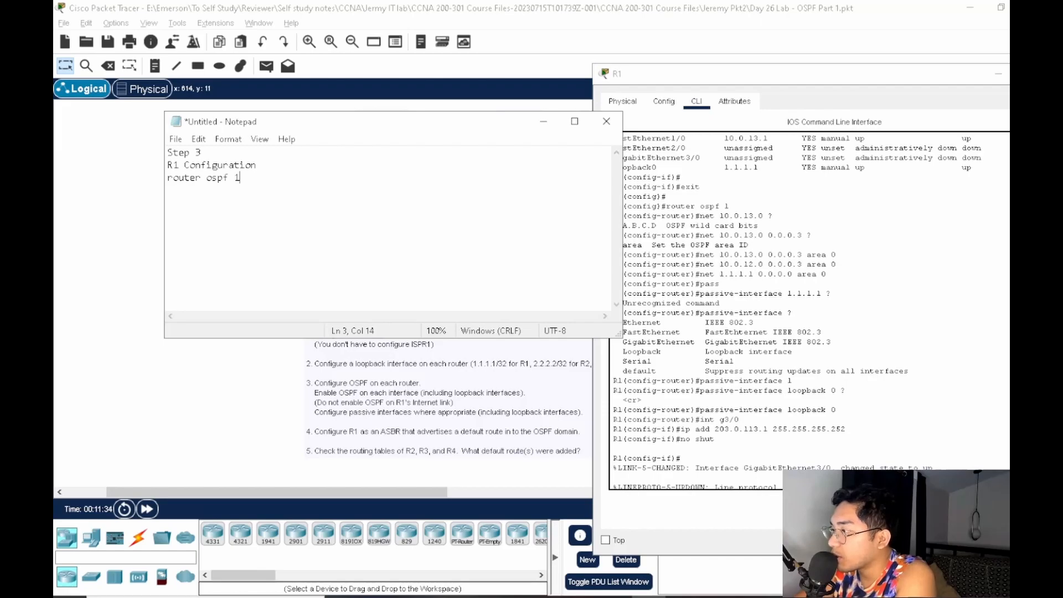
{"action": "key", "text": "Return"}
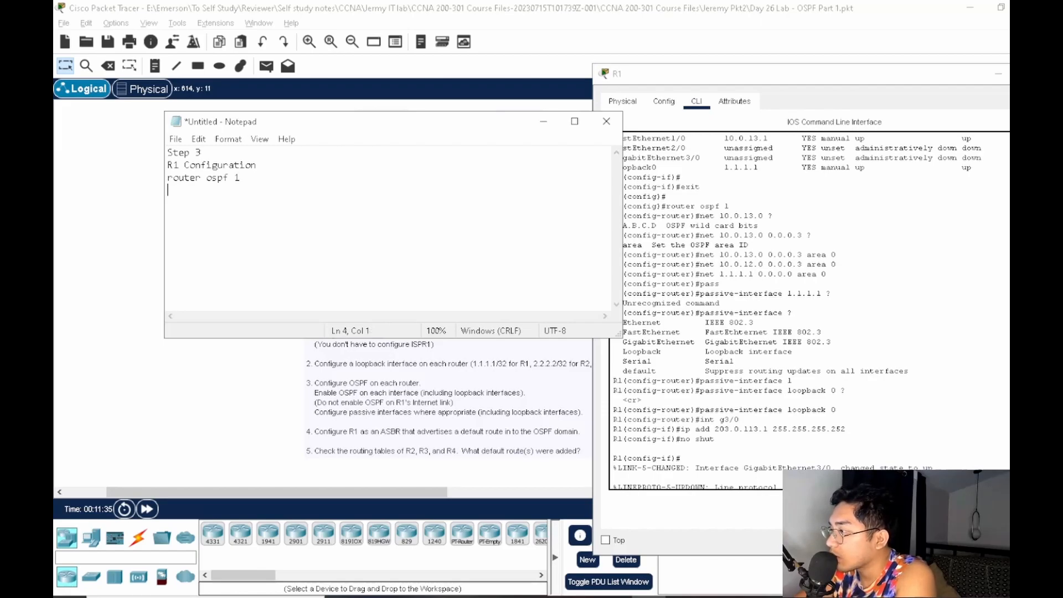
{"action": "type", "text": "net "}
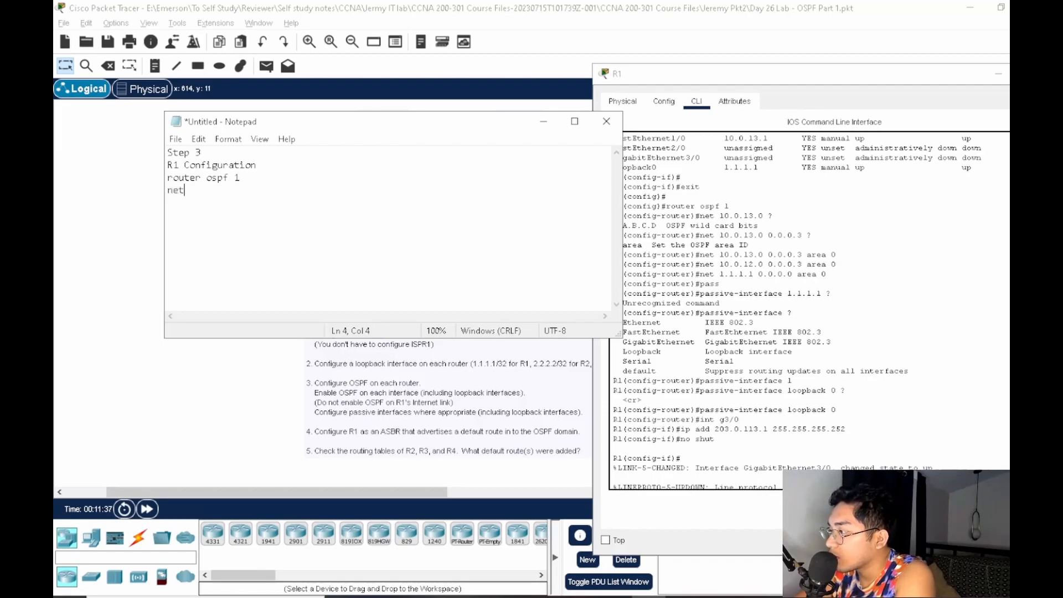
{"action": "type", "text": "10."}
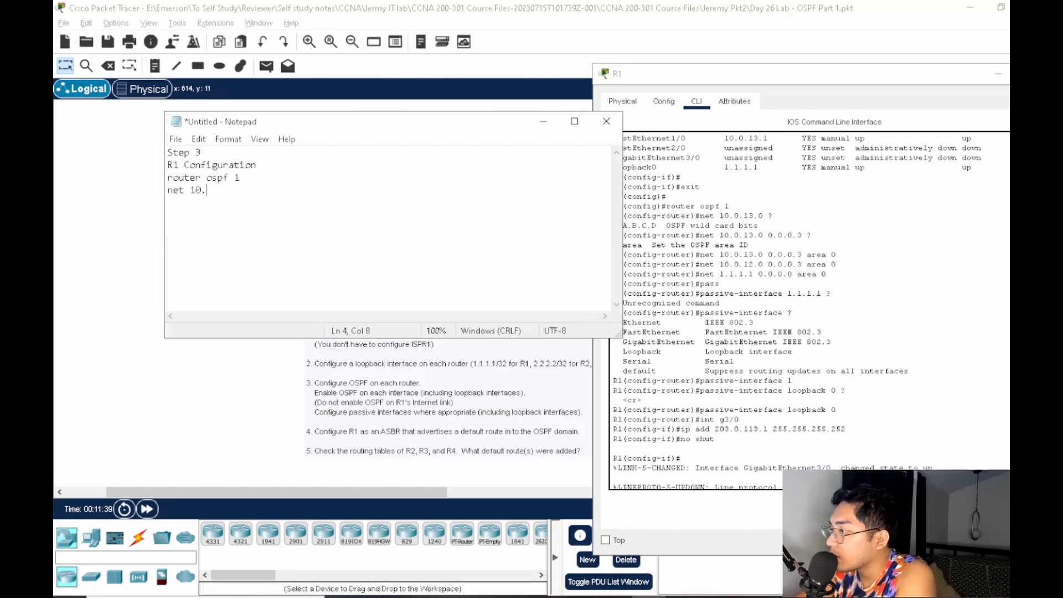
{"action": "type", "text": "0.13.0"}
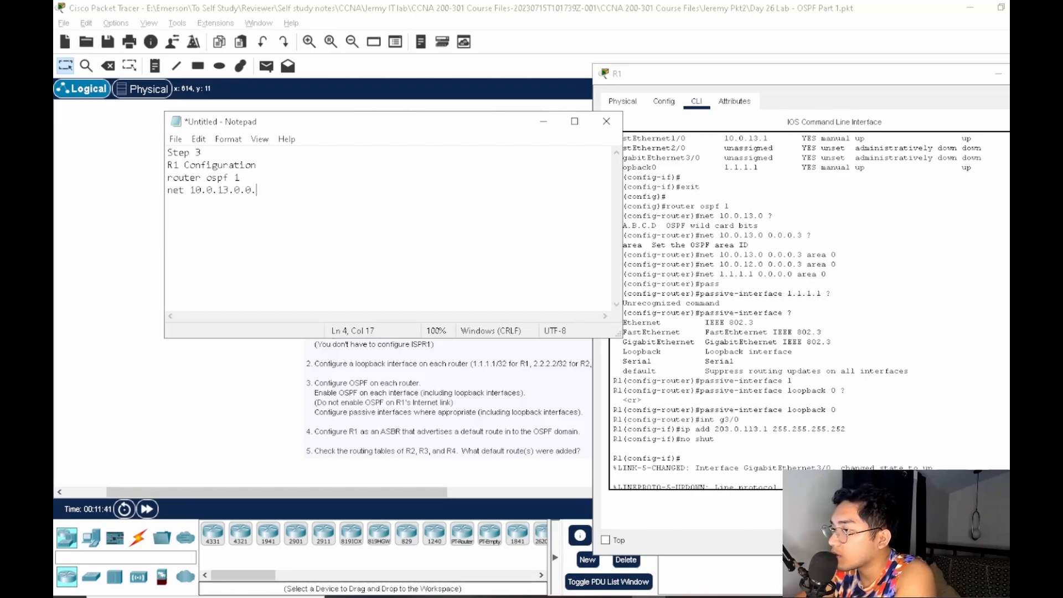
{"action": "type", "text": " 0.0.0"}
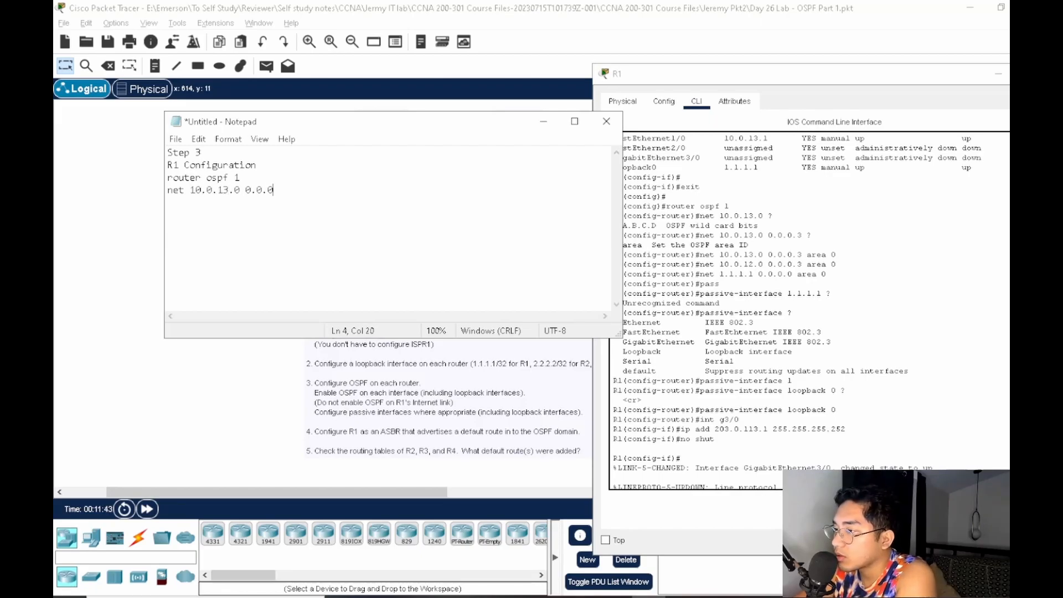
{"action": "type", "text": ".3 area 0"}
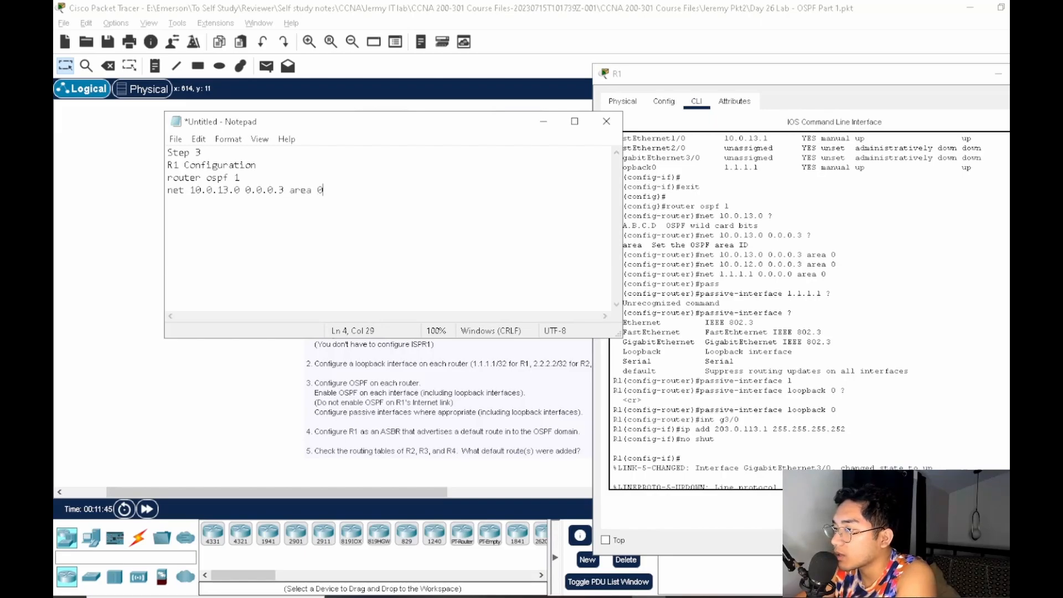
Duplicate the network command on a new line and change the copy's network to 10.0.12.0
{"action": "key", "text": "shift+Home"}
{"action": "key", "text": "ctrl+c"}
{"action": "key", "text": "Left"}
{"action": "key", "text": "End"}
{"action": "type", "text": "\\"}
{"action": "key", "text": "Return"}
{"action": "key", "text": "BackSpace"}
{"action": "key", "text": "BackSpace"}
{"action": "key", "text": "Return"}
{"action": "key", "text": "ctrl+v"}
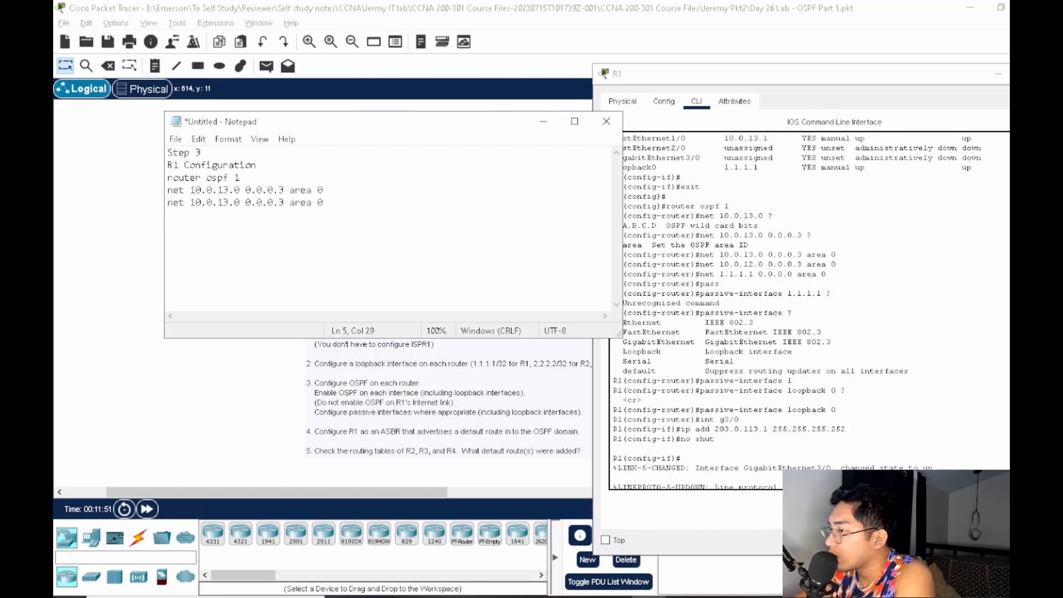
{"action": "key", "text": "Left"}
{"action": "key", "text": "Left"}
{"action": "key", "text": "Left"}
{"action": "key", "text": "Left"}
{"action": "key", "text": "Left"}
{"action": "key", "text": "Left"}
{"action": "key", "text": "Left"}
{"action": "key", "text": "Left"}
{"action": "key", "text": "Left"}
{"action": "key", "text": "Left"}
{"action": "key", "text": "Left"}
{"action": "key", "text": "Left"}
{"action": "key", "text": "Left"}
{"action": "key", "text": "Left"}
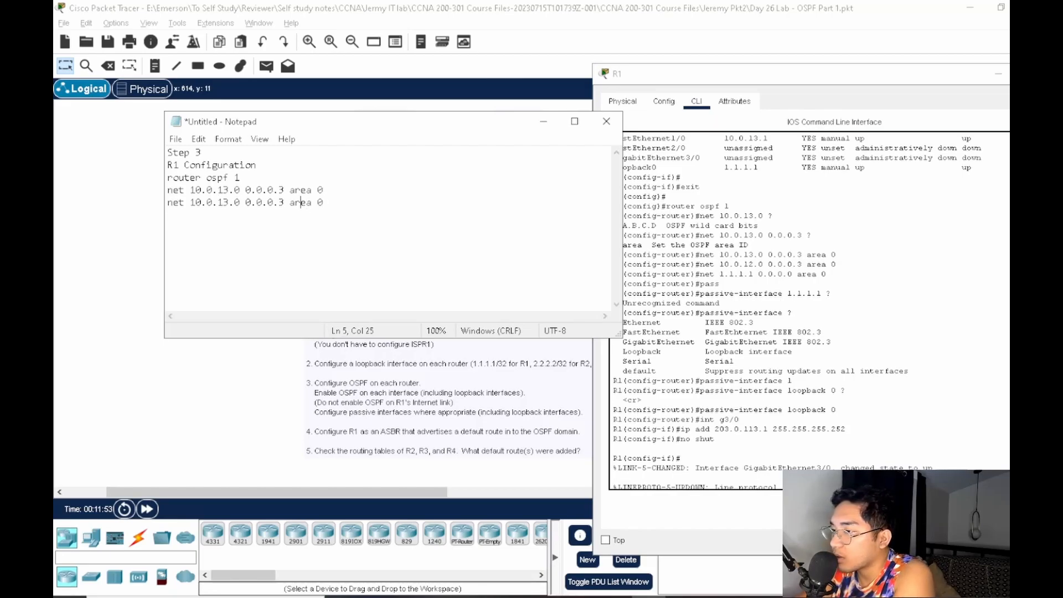
{"action": "key", "text": "Left"}
{"action": "key", "text": "Left"}
{"action": "key", "text": "Left"}
{"action": "key", "text": "Left"}
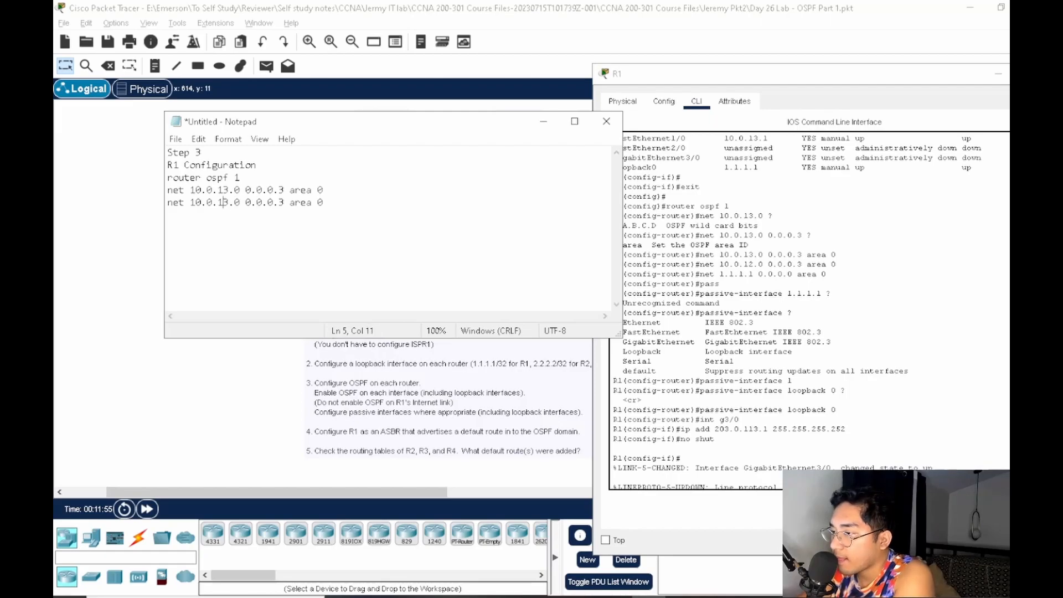
{"action": "key", "text": "BackSpace"}
{"action": "type", "text": "2"}
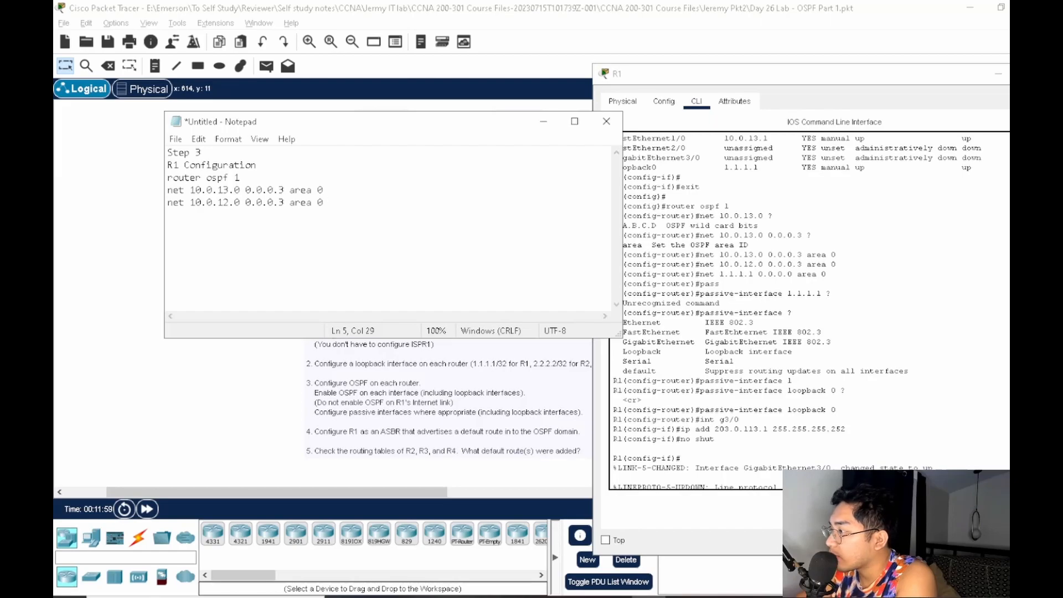
Add the loopback commands "net 1.1.1.1 0.0.0.0 area 0" and "passive loop 0" to the R1 notes
{"action": "key", "text": "Return"}
{"action": "type", "text": "net 1.1.1.1"}
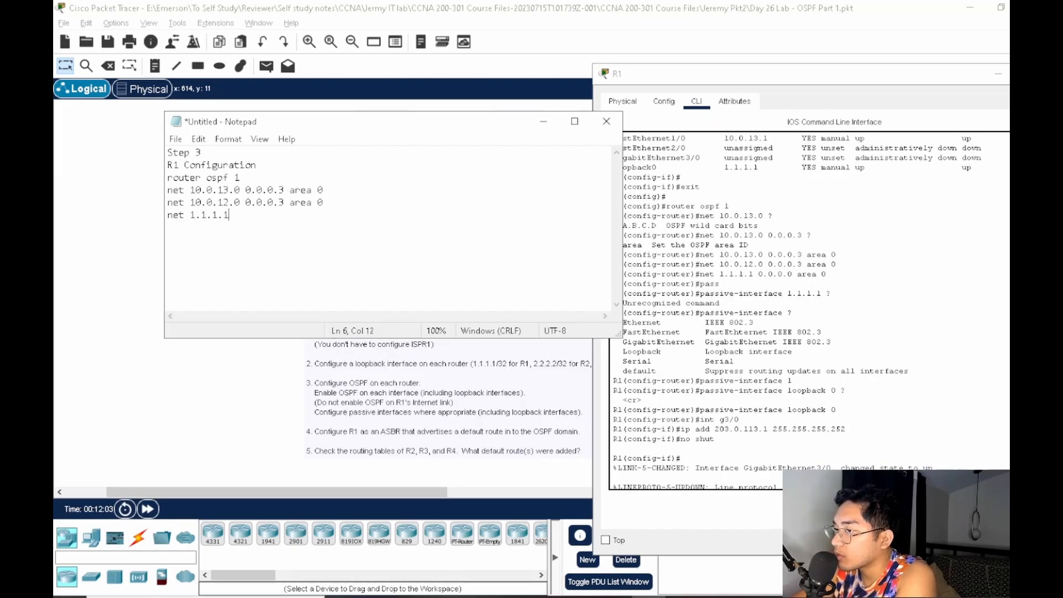
{"action": "type", "text": " 0.0.0.0 area 0"}
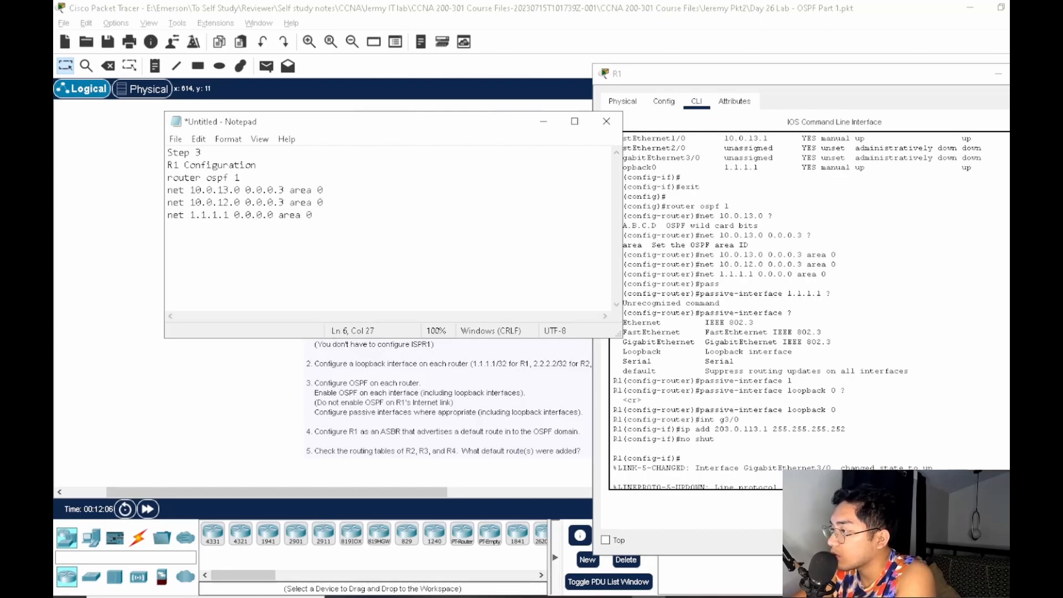
{"action": "key", "text": "Return"}
{"action": "type", "text": "passive "}
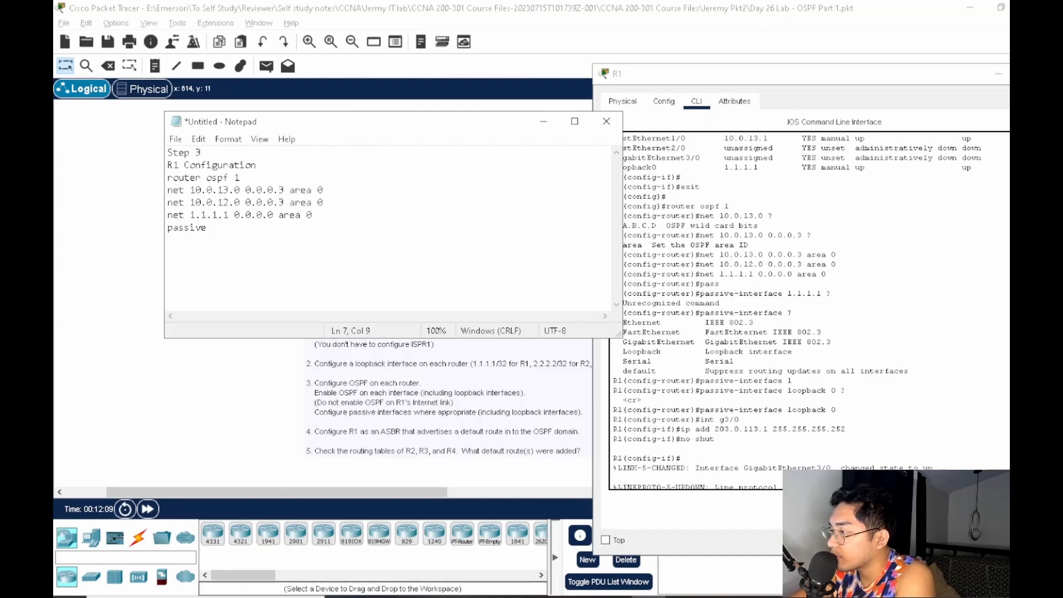
{"action": "type", "text": "1.1.1"}
{"action": "key", "text": "BackSpace"}
{"action": "key", "text": "BackSpace"}
{"action": "key", "text": "BackSpace"}
{"action": "key", "text": "BackSpace"}
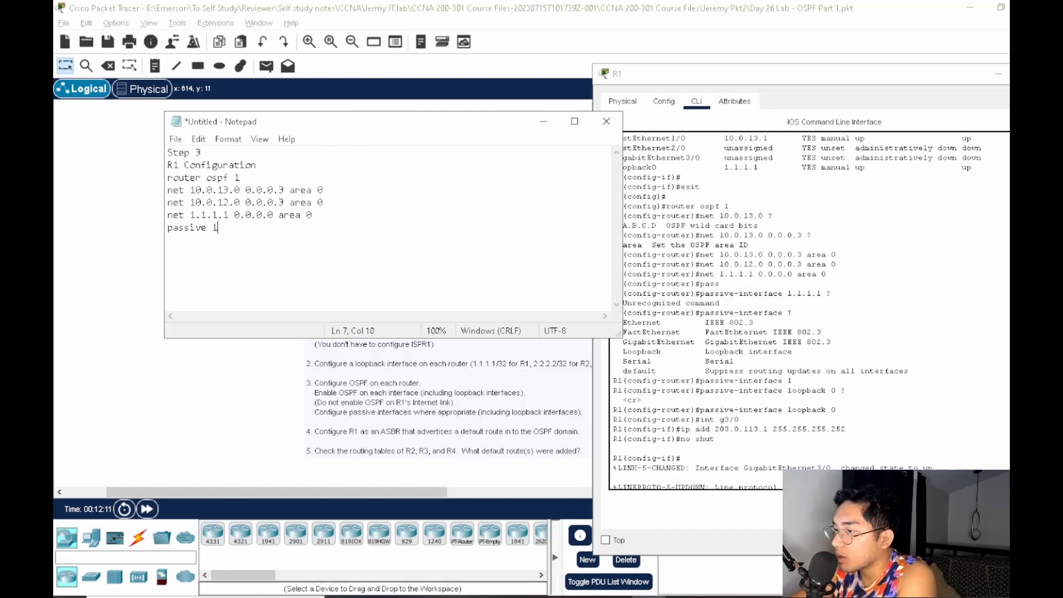
{"action": "type", "text": "oop 0"}
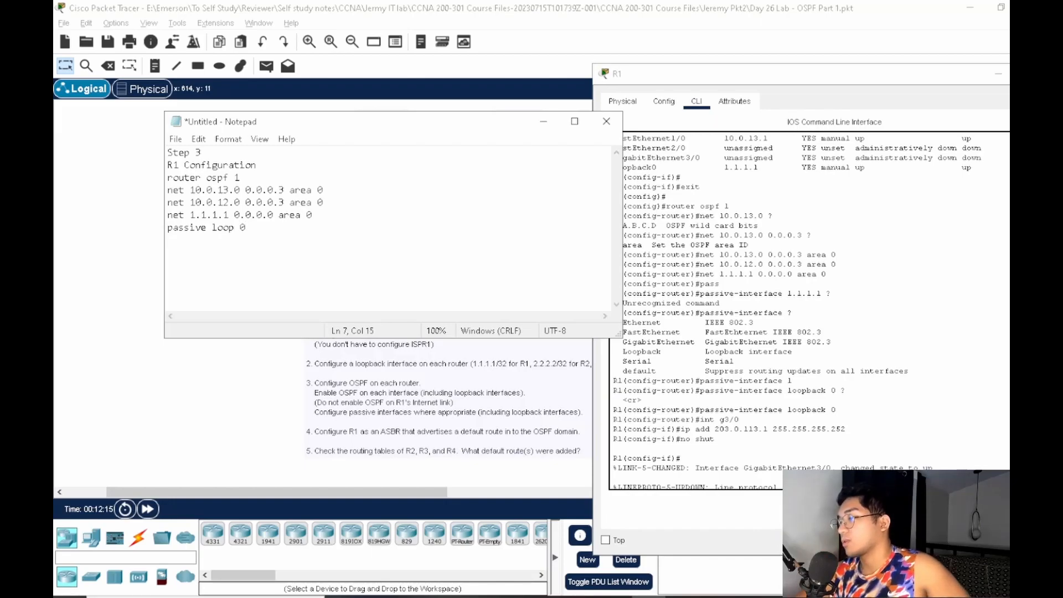
{"action": "left_click", "coordinate": [302, 190]}
{"action": "left_click", "coordinate": [444, 253]}
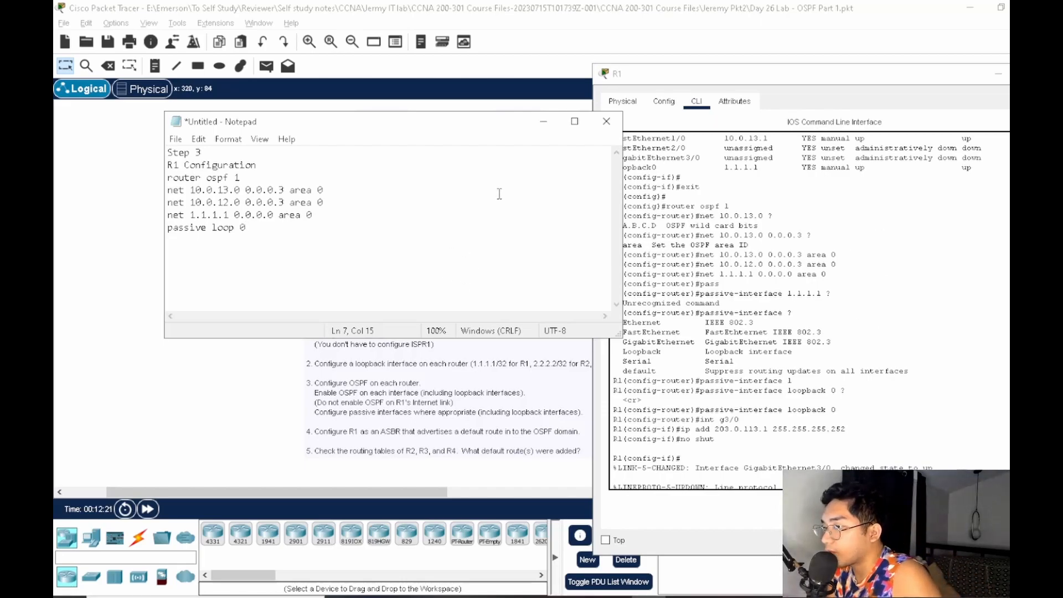
Return to R1's CLI in Packet Tracer and enable OSPF directly on interface f1/0 with the ip ospf command
{"action": "left_click", "coordinate": [539, 125]}
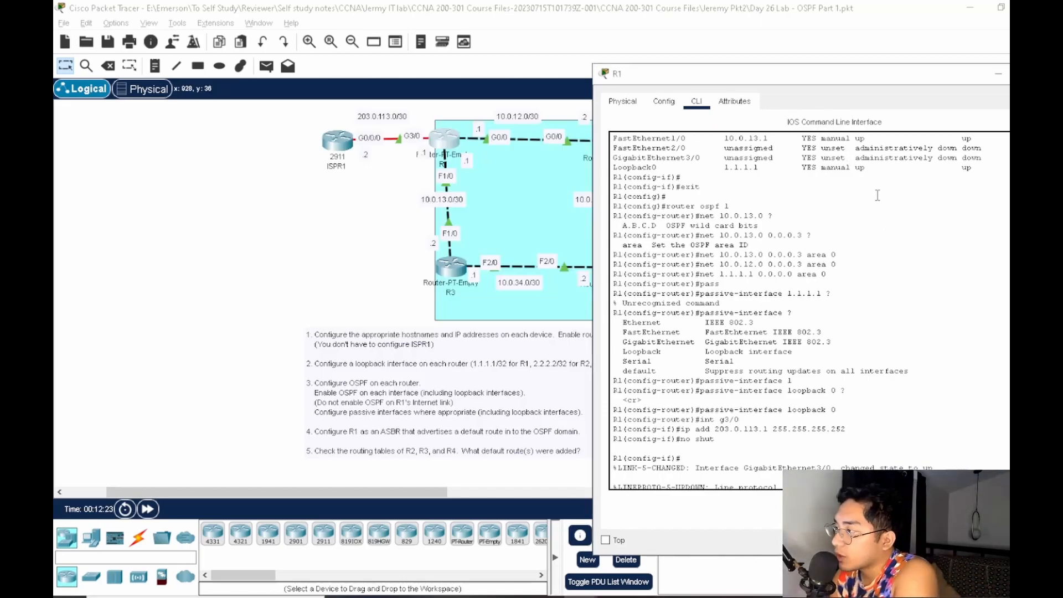
{"action": "left_click_drag", "start_coordinate": [832, 77], "coordinate": [743, 83]}
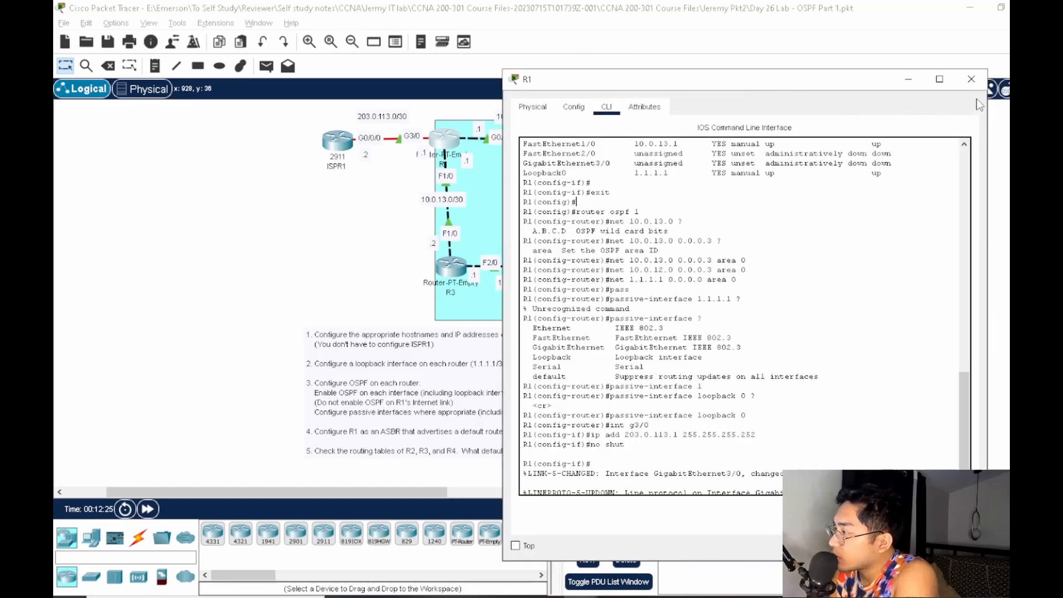
{"action": "scroll", "coordinate": [786, 329], "scroll_direction": "down", "scroll_amount": 2}
{"action": "left_click", "coordinate": [697, 476]}
{"action": "left_click", "coordinate": [703, 486]}
{"action": "left_click_drag", "start_coordinate": [692, 79], "coordinate": [852, 74]}
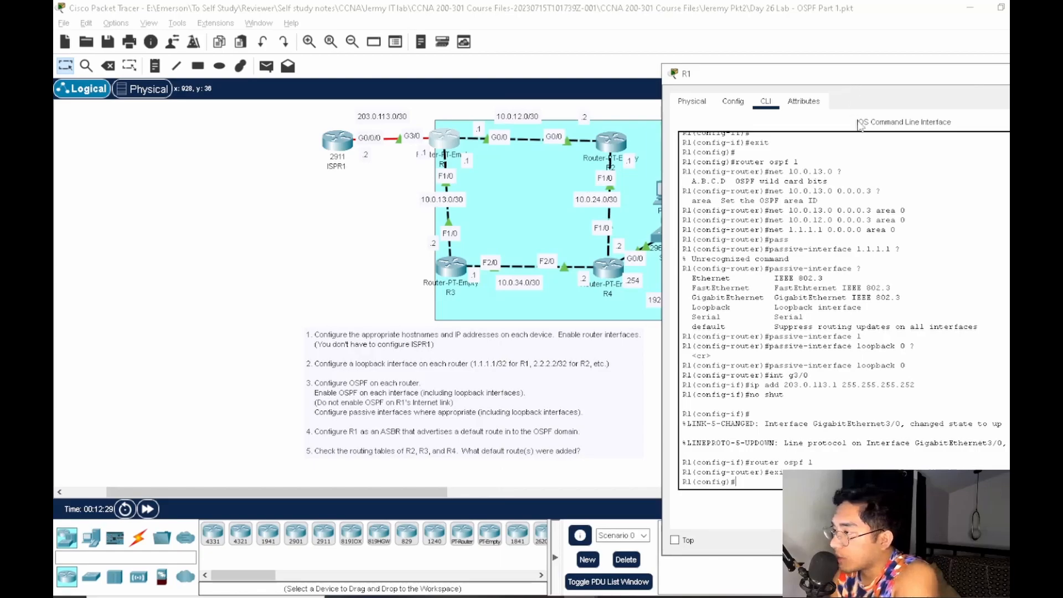
{"action": "type", "text": "int f1/"}
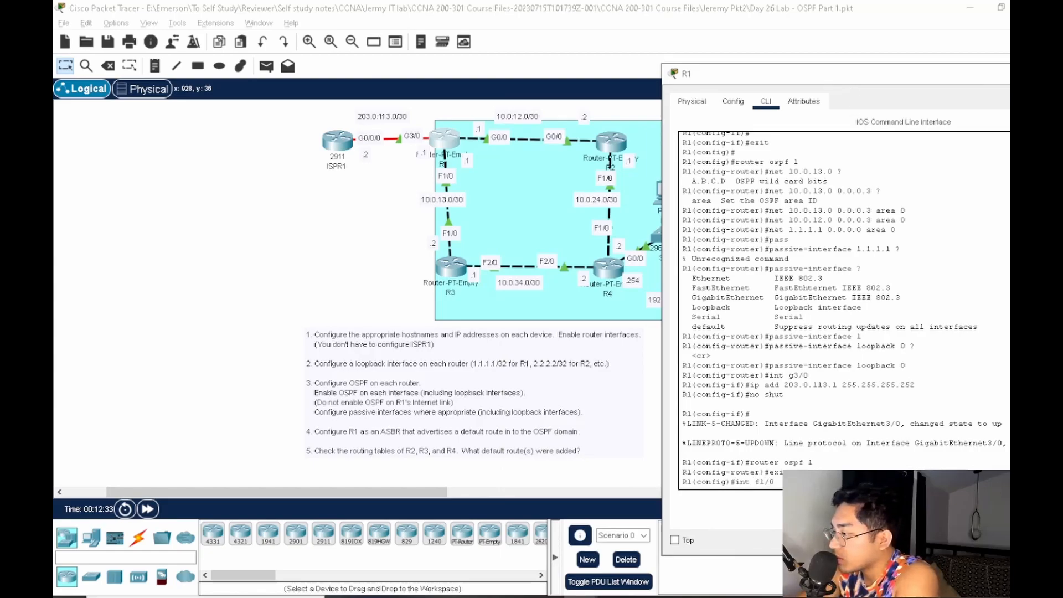
{"action": "type", "text": "0"}
{"action": "key", "text": "Return"}
{"action": "type", "text": "ip ospf"}
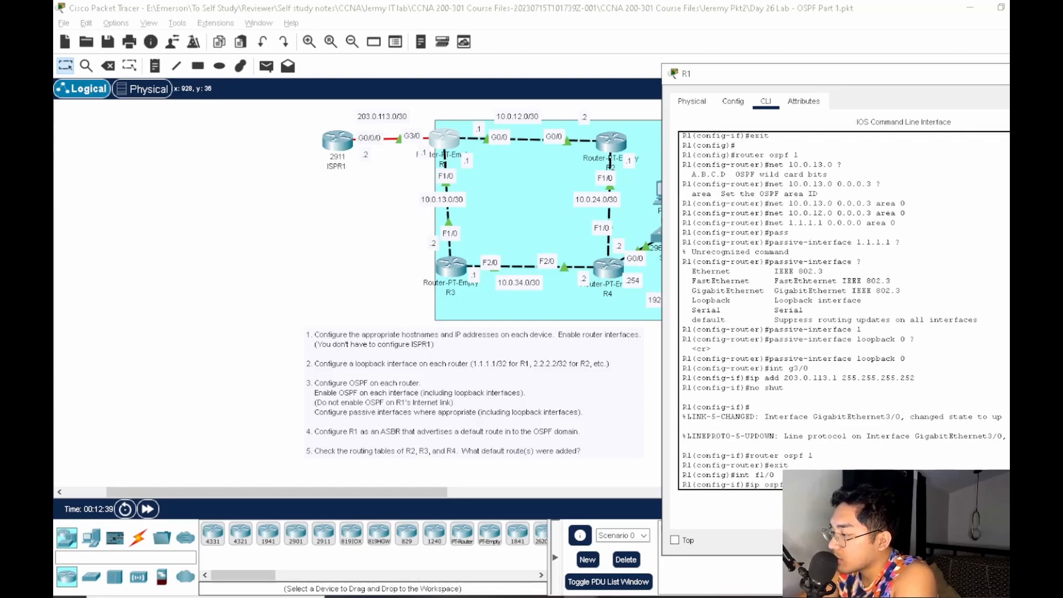
{"action": "key", "text": "Return"}
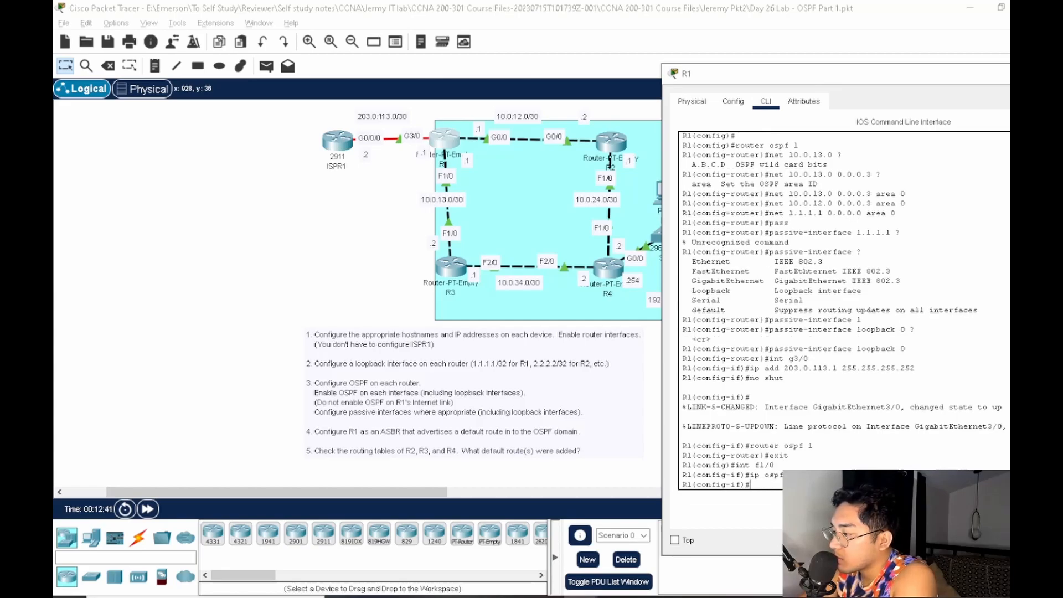
Switch to Notepad and add "int f1/0" and "ip ospf 1 area 0" to the R1 notes
{"action": "key", "text": "alt+Tab"}
{"action": "key", "text": "Return"}
{"action": "type", "text": "in"}
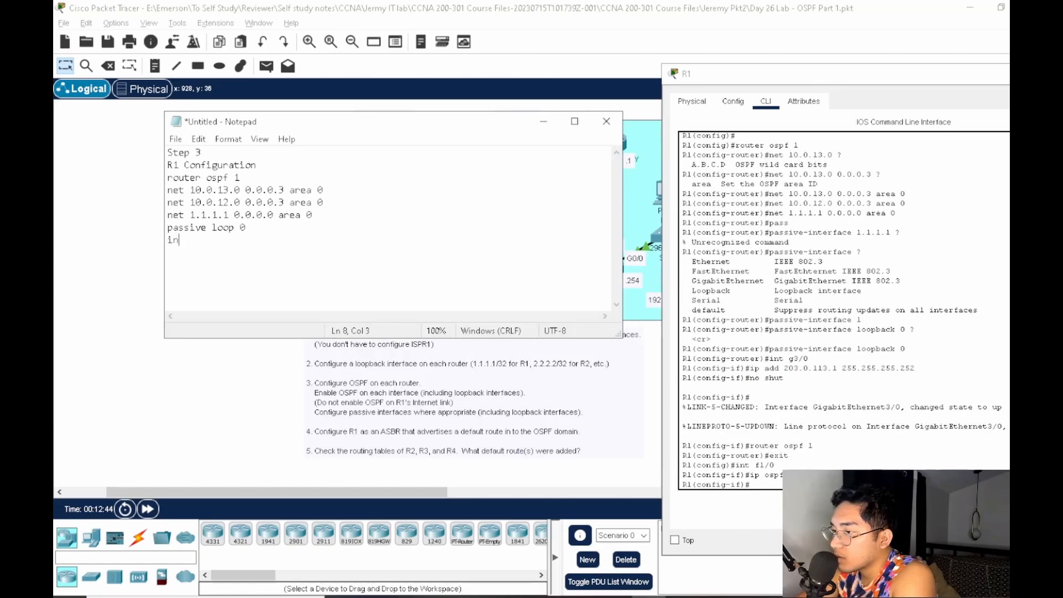
{"action": "type", "text": "t f1/0"}
{"action": "key", "text": "Return"}
{"action": "type", "text": "ip ospf "}
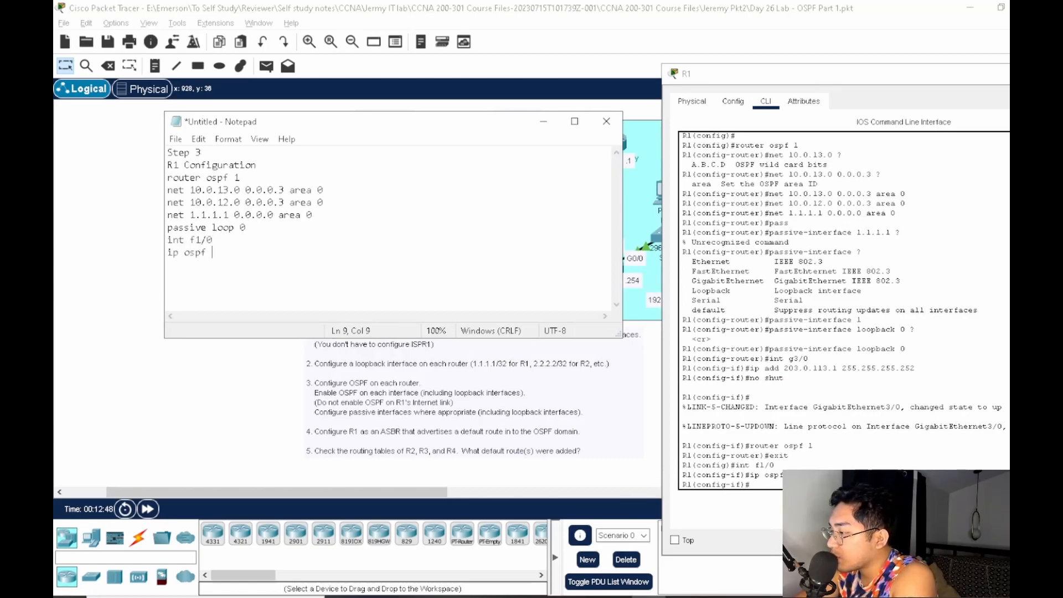
{"action": "type", "text": "1 area 0"}
{"action": "key", "text": "Return"}
Add "int g0/0" followed by "ip ospf 1 area 0" to the R1 notes
{"action": "type", "text": "int"}
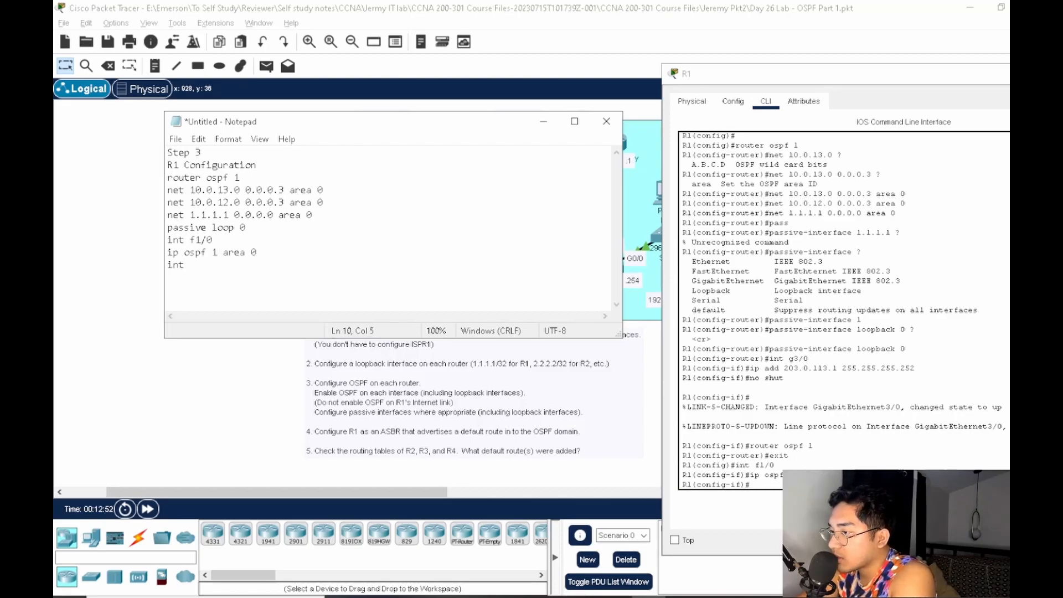
{"action": "key", "text": "alt+Tab"}
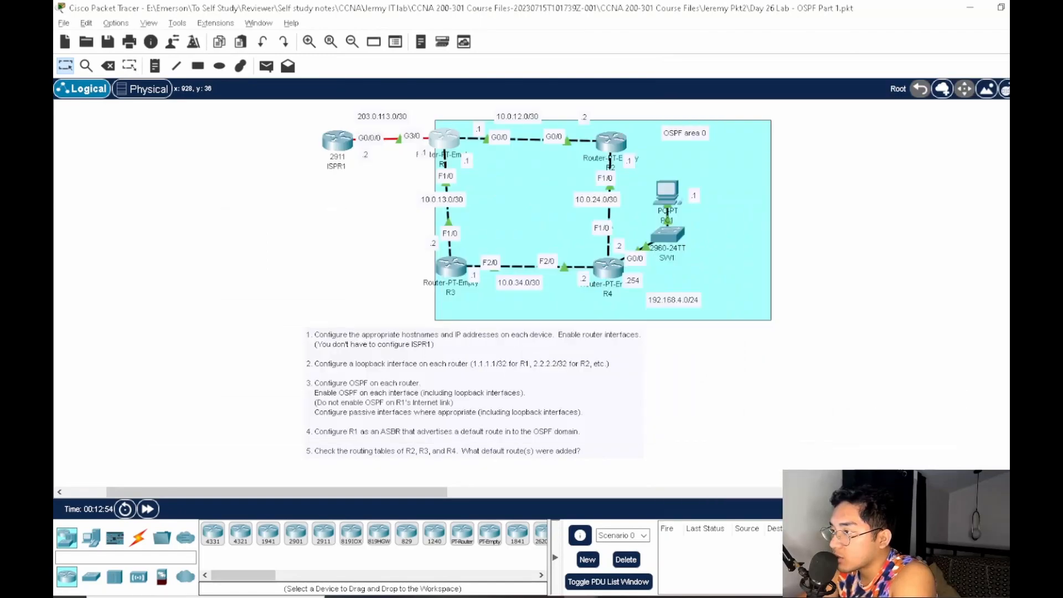
{"action": "key", "text": "alt+Tab"}
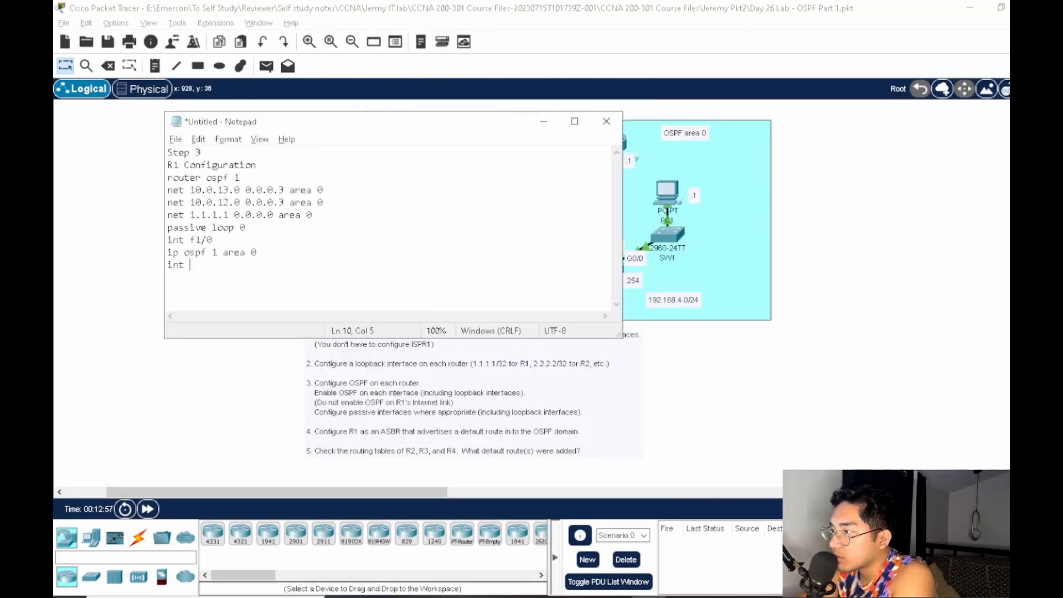
{"action": "type", "text": "g0/0"}
{"action": "key", "text": "Return"}
{"action": "type", "text": "ip ospf 1 area 0"}
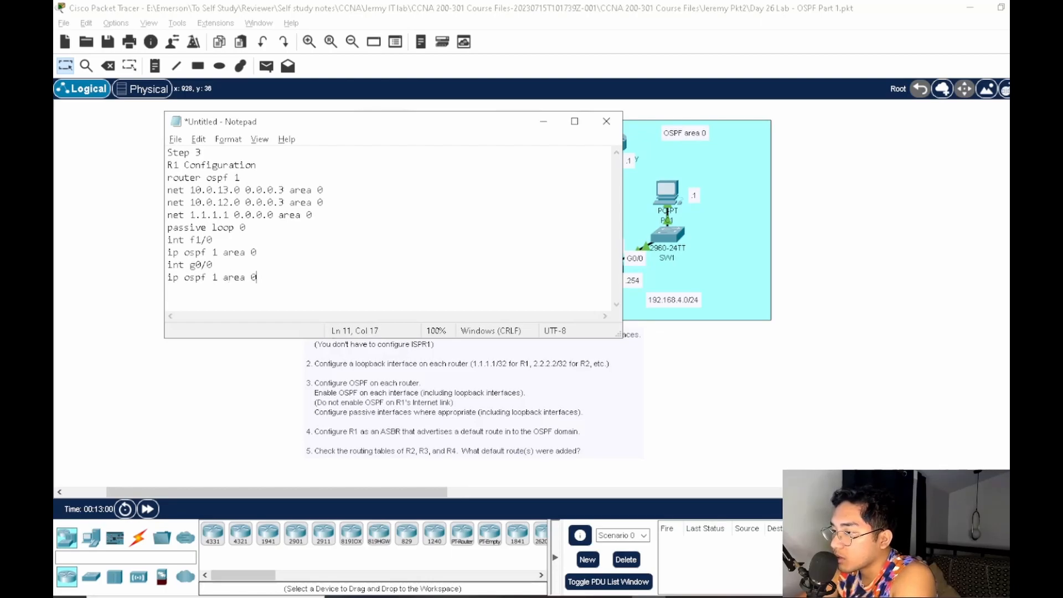
Return to R1's CLI in Packet Tracer and enable OSPF on interface g0/0 with "ip ospf 1 area 0"
{"action": "key", "text": "alt+Tab"}
{"action": "key", "text": "alt+Tab"}
{"action": "key", "text": "Tab"}
{"action": "type", "text": "int g0/"}
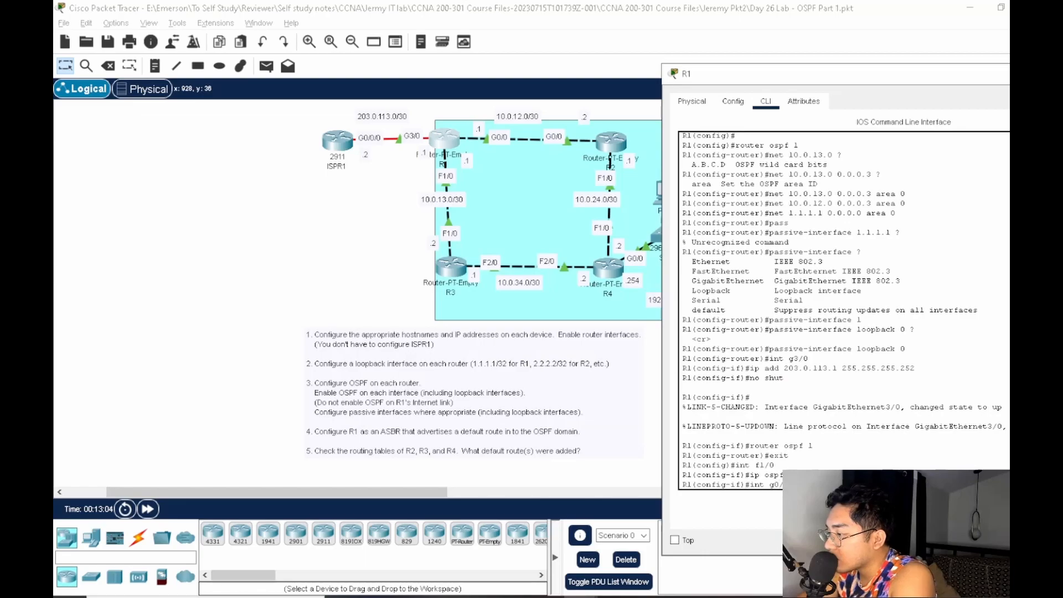
{"action": "key", "text": "Return"}
{"action": "type", "text": "ip ospf"}
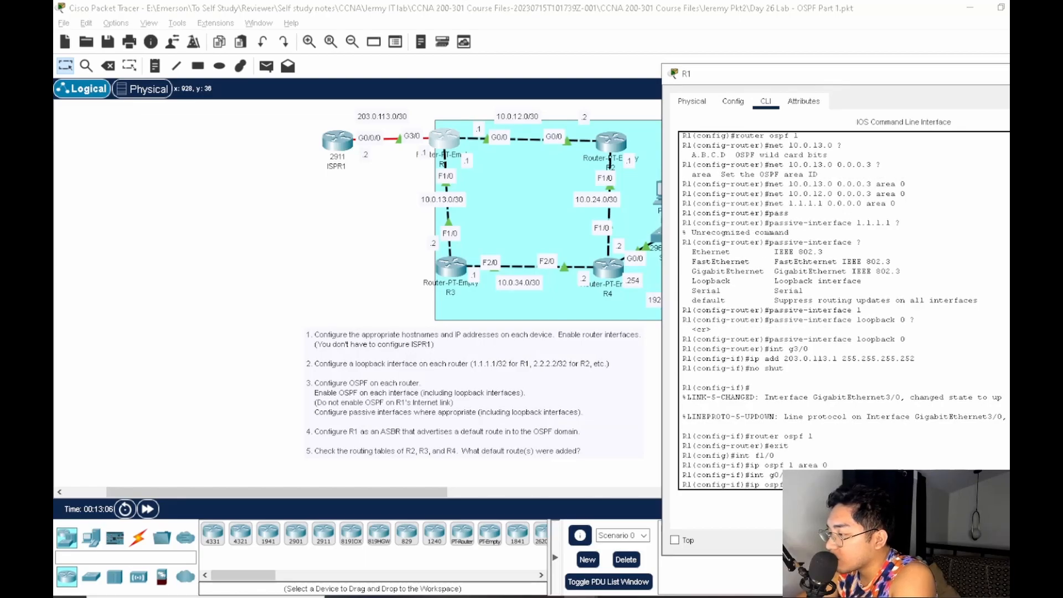
{"action": "key", "text": "Return"}
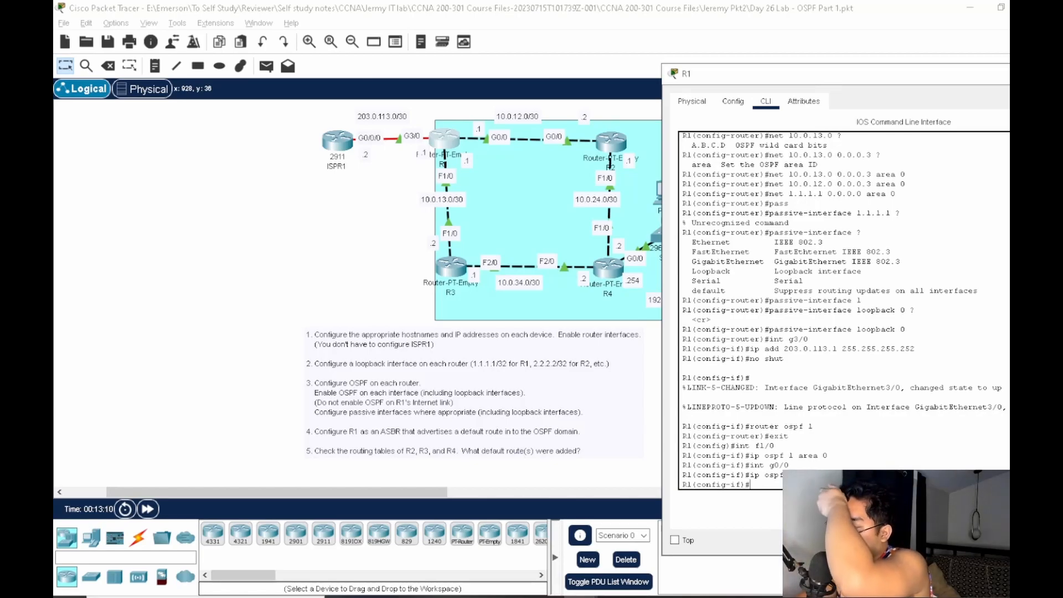
Display the OSPF details of R1's g0/0 with "do show ip ospf int g0/0" and close R1's window
{"action": "type", "text": "do show"}
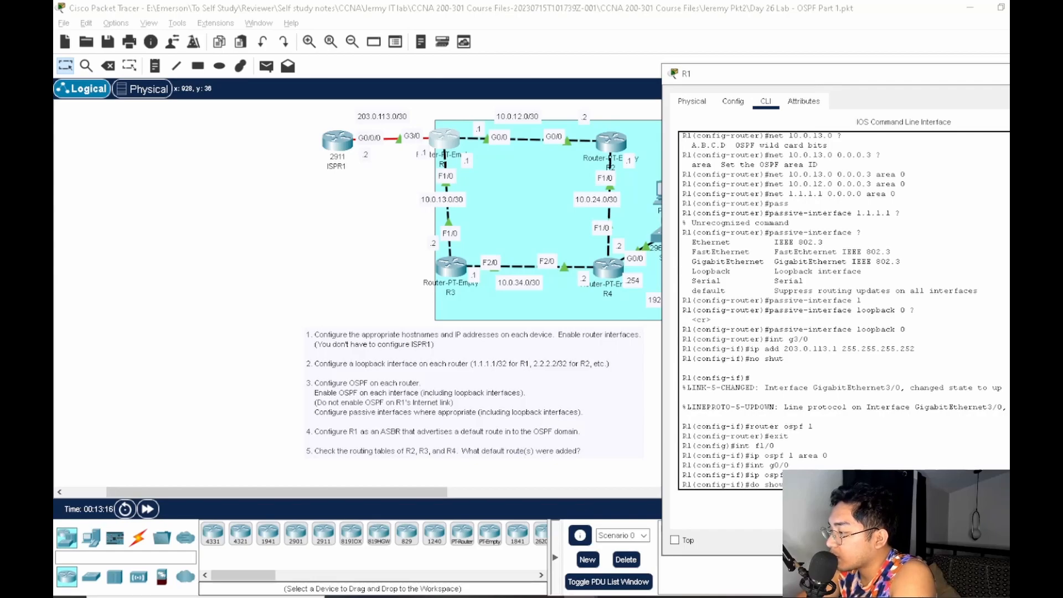
{"action": "key", "text": "Return"}
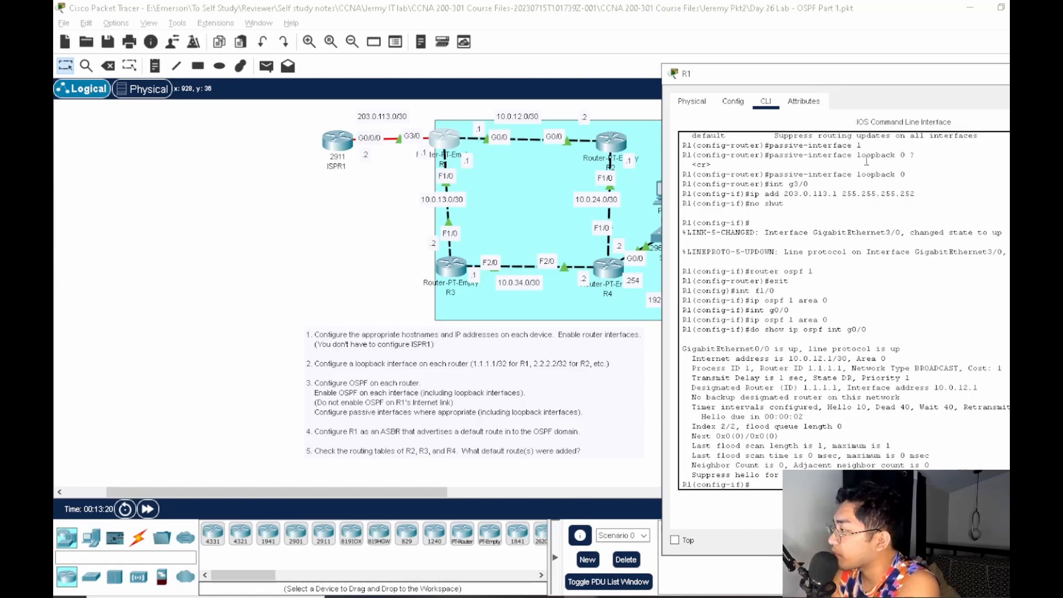
{"action": "left_click_drag", "start_coordinate": [858, 83], "coordinate": [765, 130]}
{"action": "left_click", "coordinate": [985, 118]}
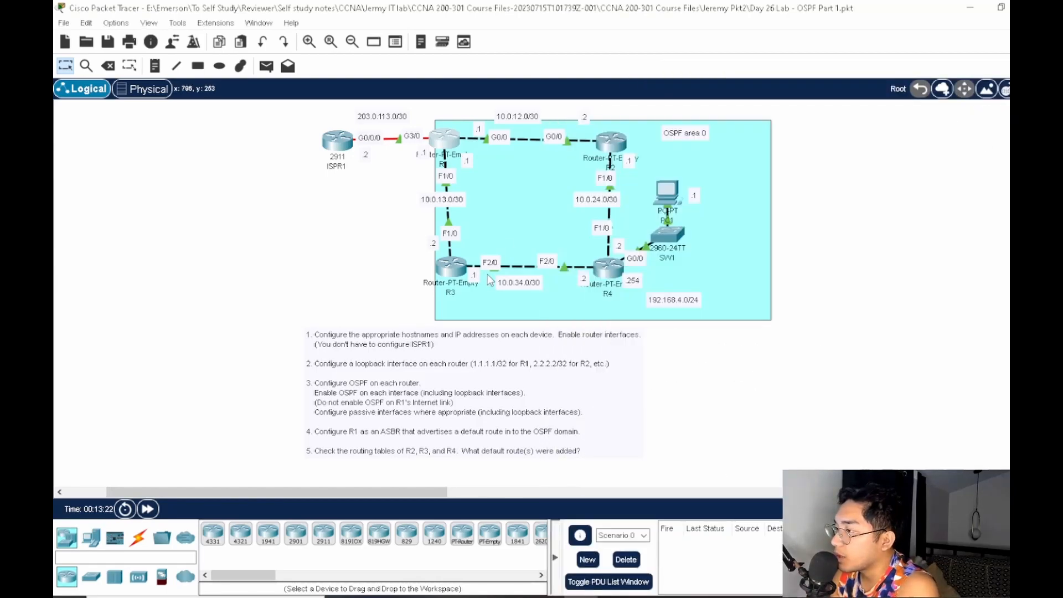
Open R3's CLI, move its window clear of the topology, and exit interface configuration mode
{"action": "left_click", "coordinate": [450, 266]}
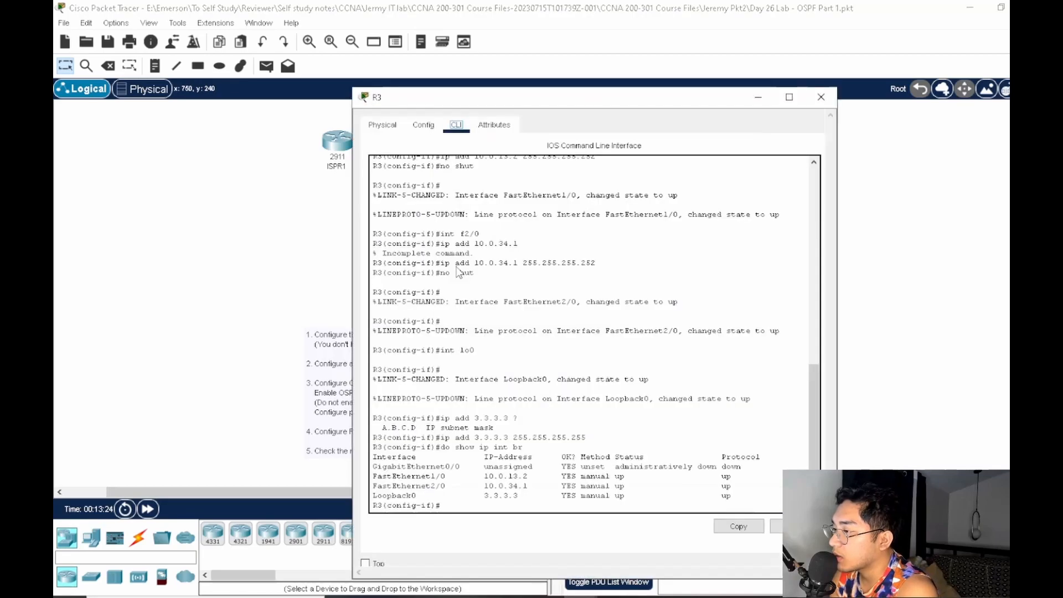
{"action": "left_click_drag", "start_coordinate": [605, 97], "coordinate": [901, 57]}
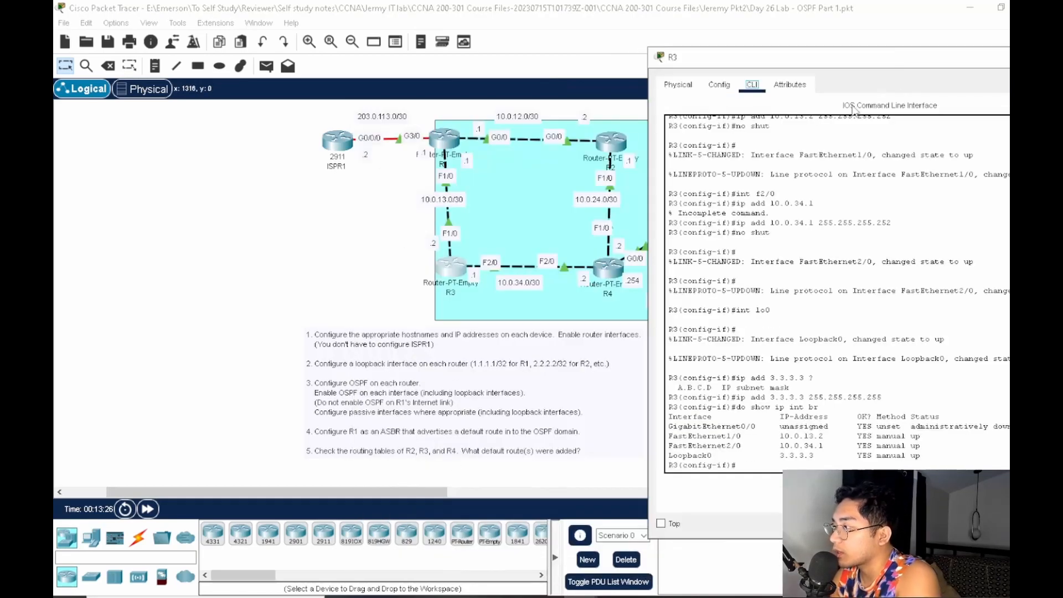
{"action": "left_click", "coordinate": [857, 459]}
{"action": "key", "text": "Return"}
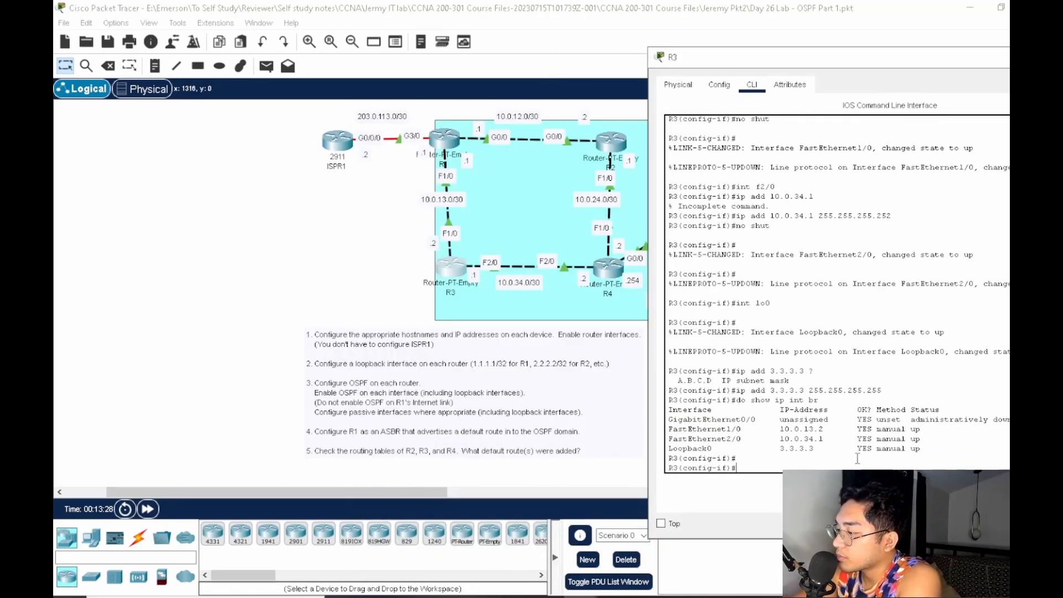
{"action": "type", "text": "exit"}
{"action": "key", "text": "Return"}
{"action": "type", "text": "ip ospf"}
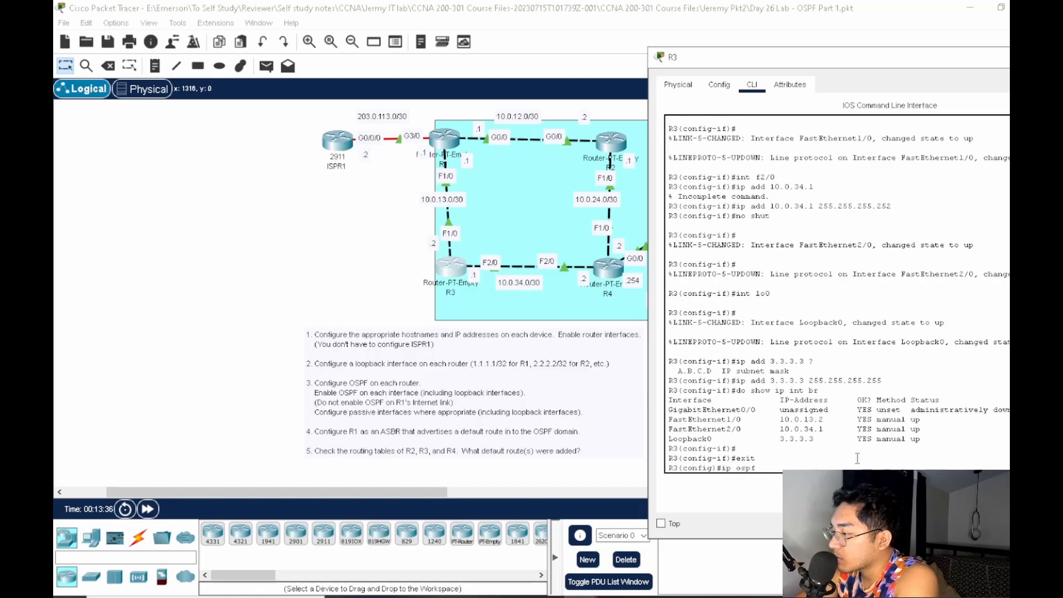
{"action": "key", "text": "BackSpace"}
{"action": "key", "text": "BackSpace"}
{"action": "key", "text": "BackSpace"}
{"action": "key", "text": "BackSpace"}
{"action": "key", "text": "BackSpace"}
{"action": "key", "text": "BackSpace"}
{"action": "key", "text": "BackSpace"}
{"action": "key", "text": "BackSpace"}
Start OSPF process 1 on R3 and add network 10.0.13.0 with wildcard 0.0.0.3 to area 0
{"action": "type", "text": "router ospf"}
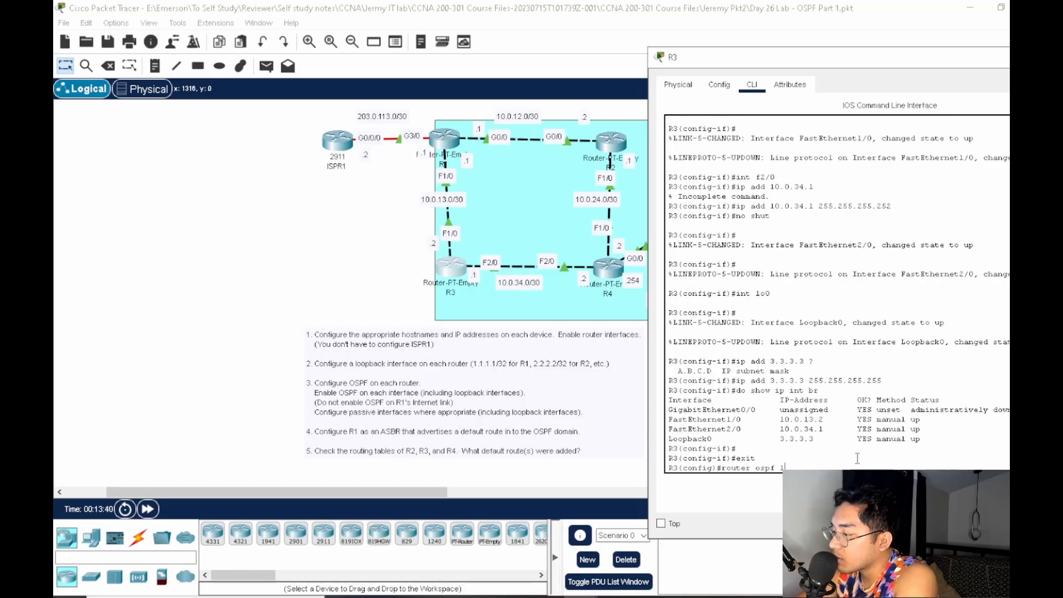
{"action": "type", "text": " 1"}
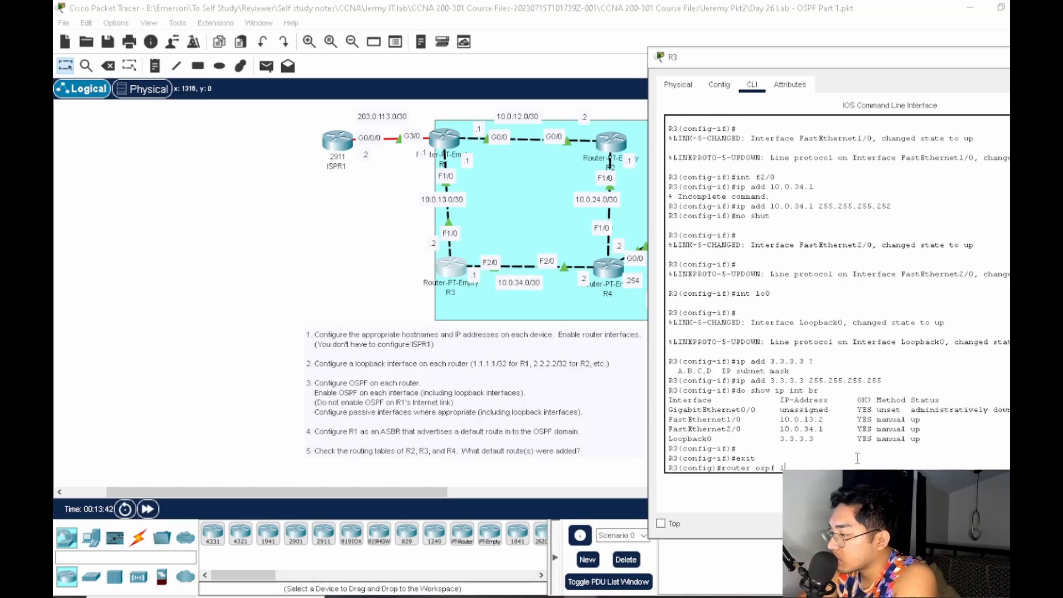
{"action": "key", "text": "Return"}
{"action": "type", "text": "net"}
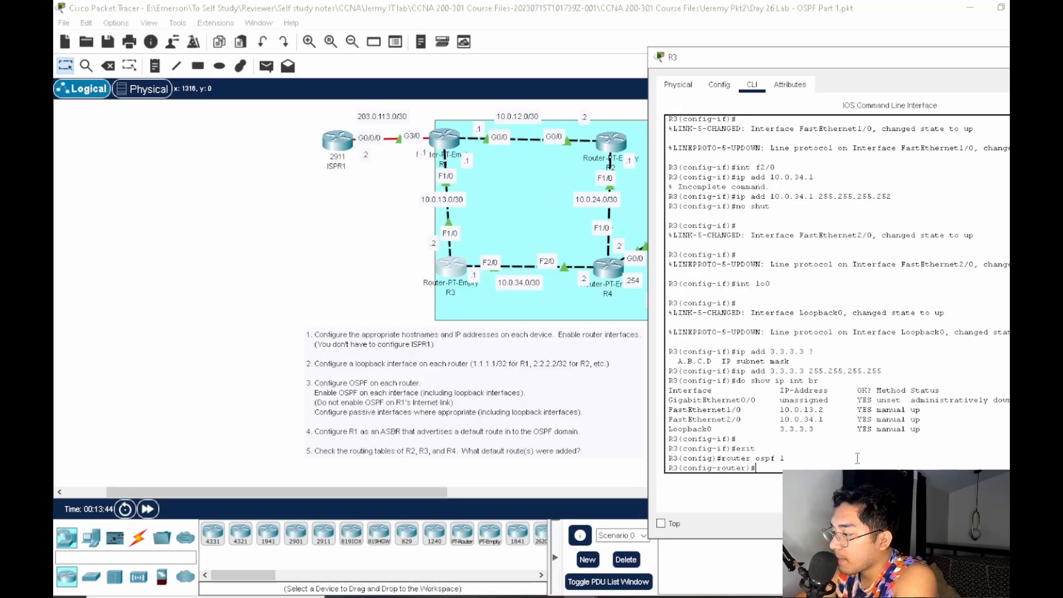
{"action": "type", "text": " 1"}
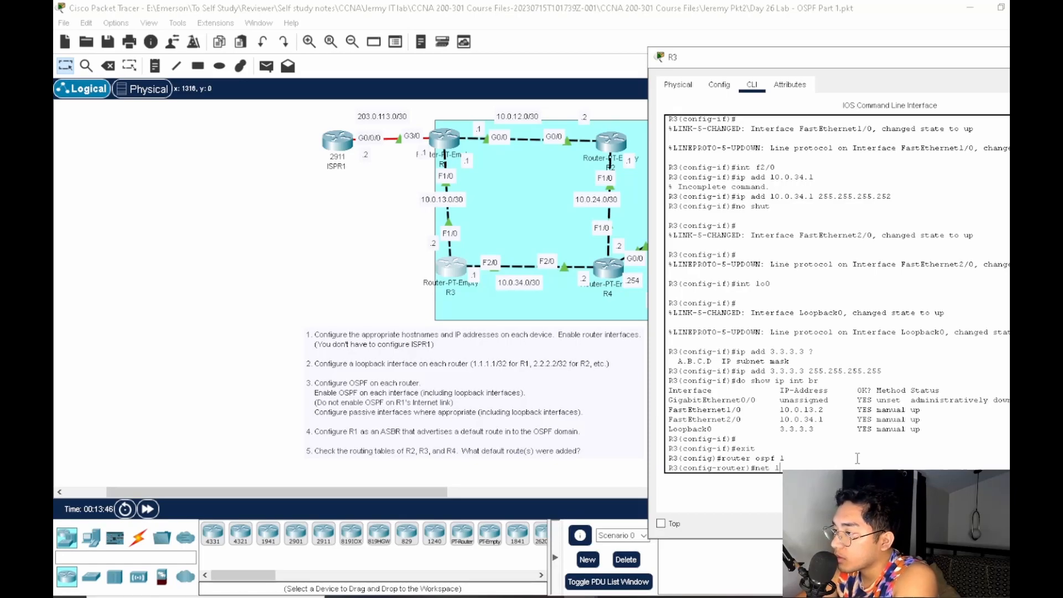
{"action": "type", "text": "0/00.0"}
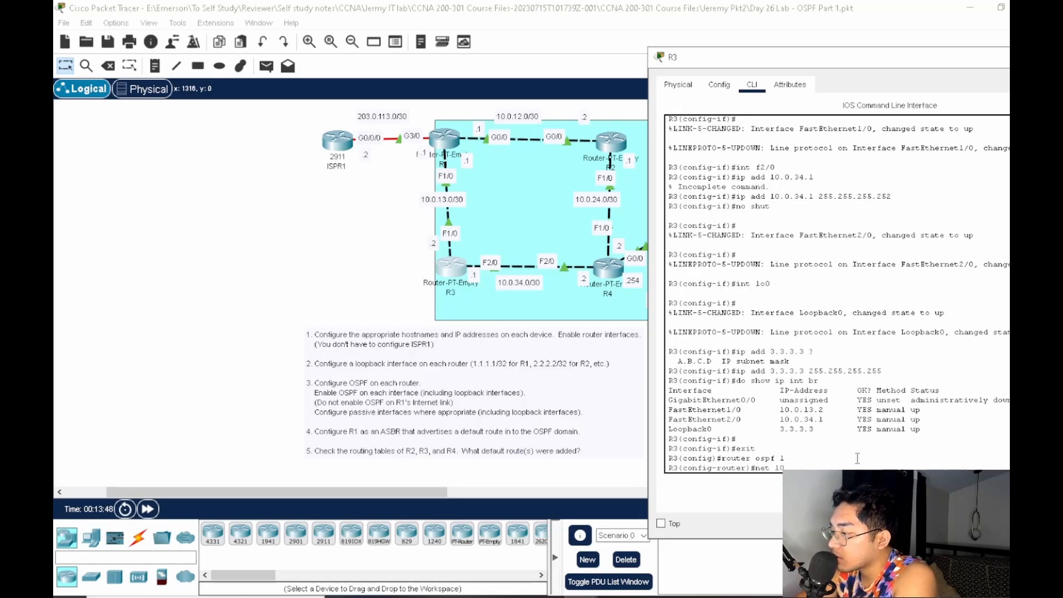
{"action": "key", "text": "BackSpace"}
{"action": "type", "text": ".0.13.0 0.0."}
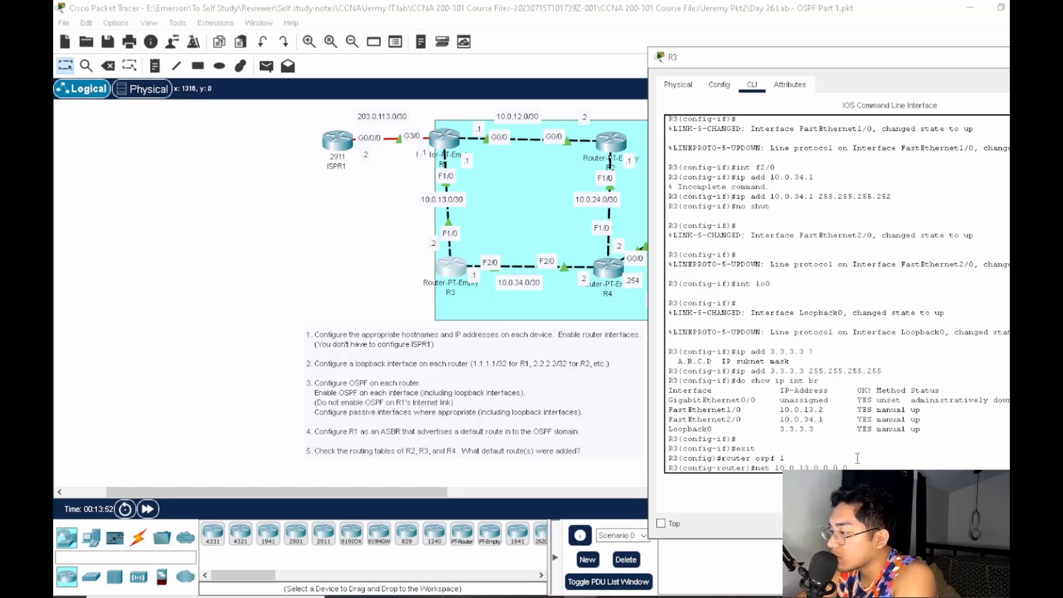
{"action": "type", "text": "0"}
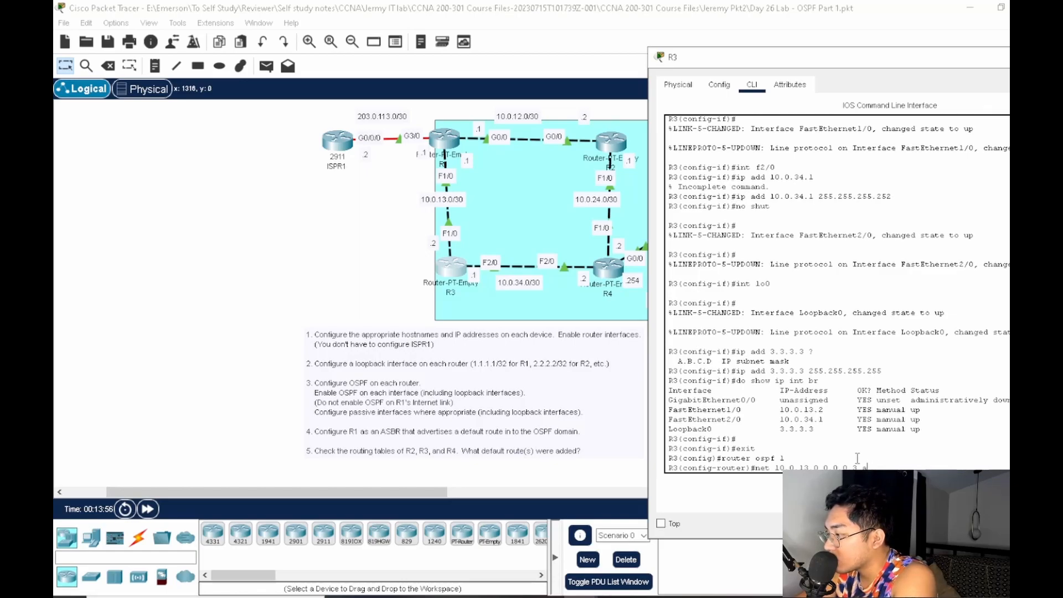
{"action": "type", "text": "?"}
{"action": "type", "text": "area 0"}
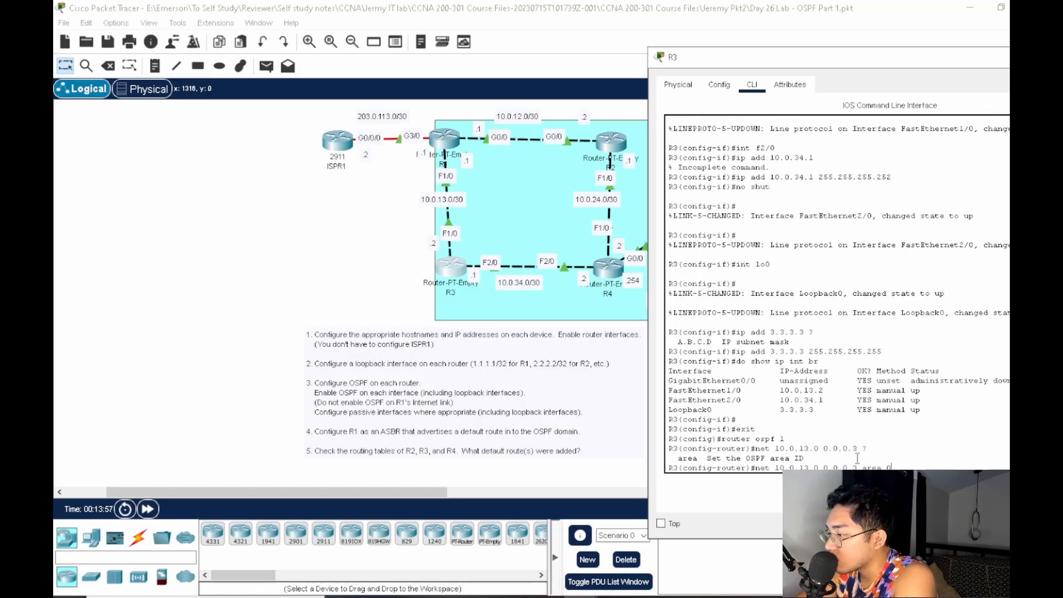
{"action": "key", "text": "Return"}
Add networks 10.0.34.0 with wildcard 0.0.0.3 and 3.3.3.3 with wildcard 0.0.0.0 to area 0 on R3
{"action": "type", "text": "net 10.0.34.0 0.0.0.3 area"}
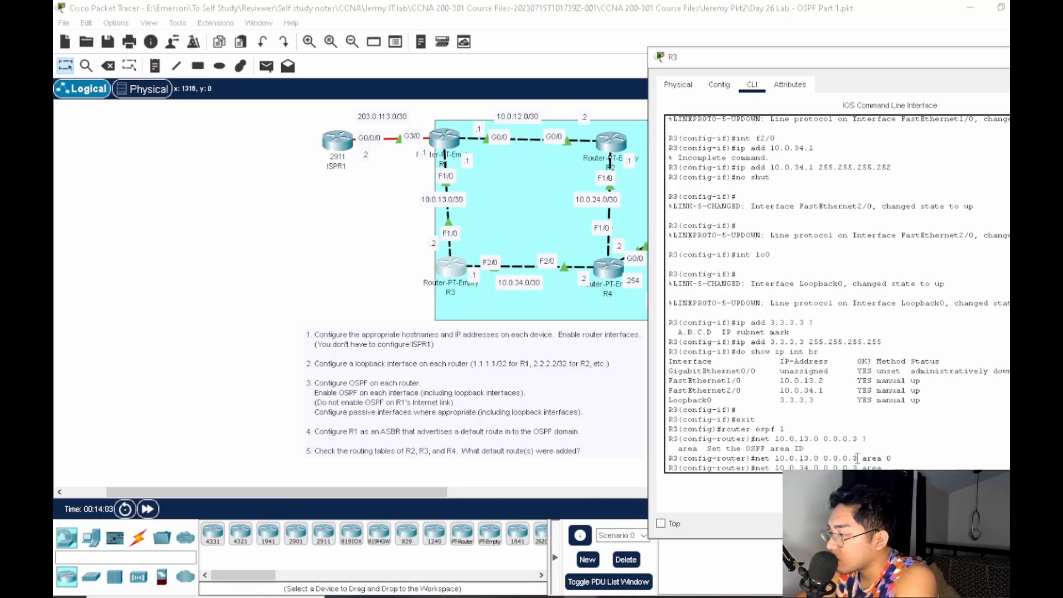
{"action": "type", "text": "0"}
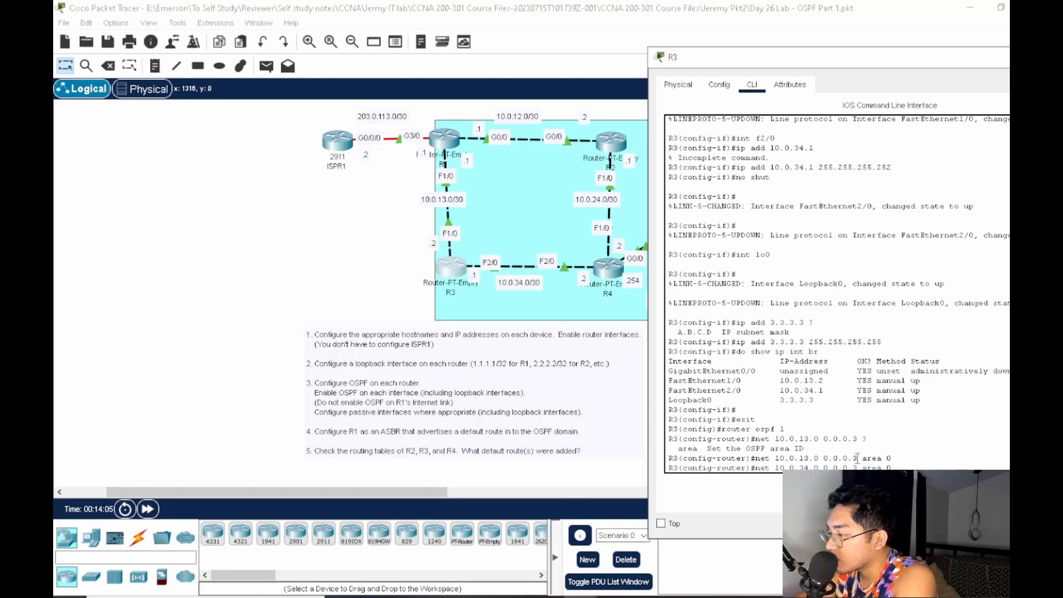
{"action": "key", "text": "Return"}
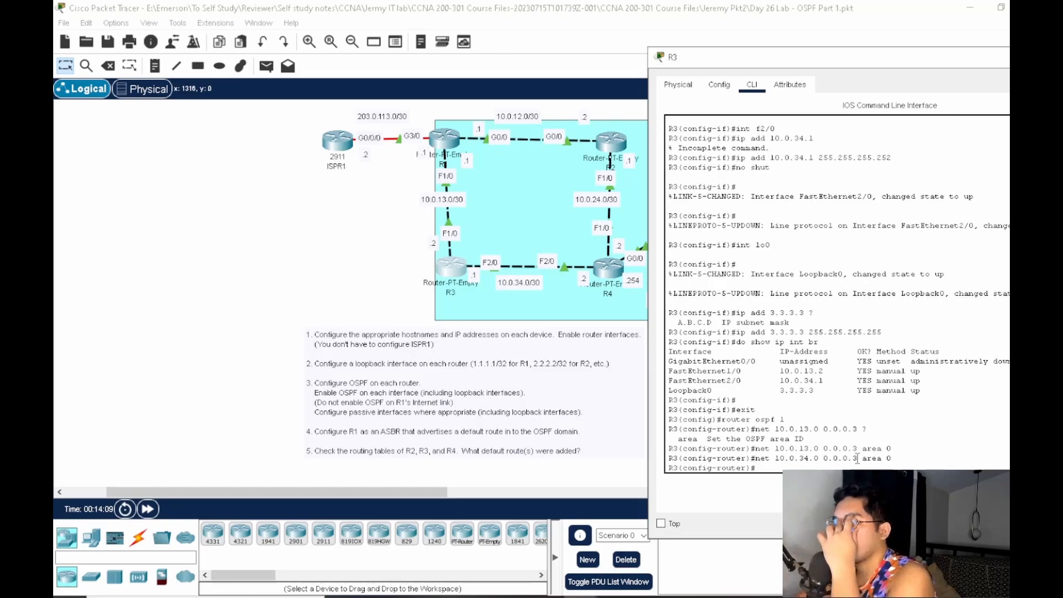
{"action": "type", "text": "net"}
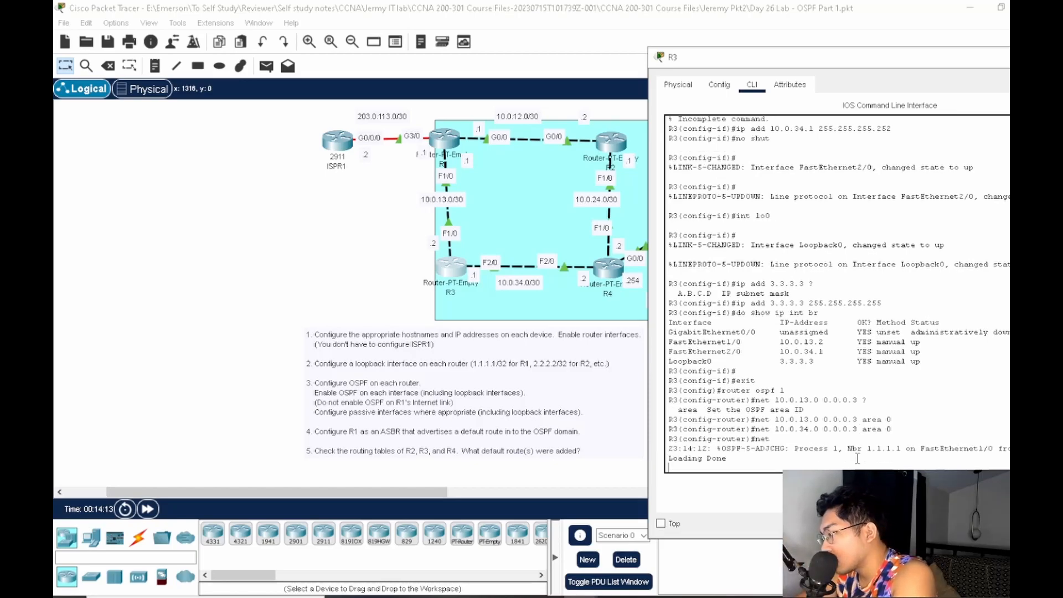
{"action": "type", "text": "3.3.3.3 0.0.0.0"}
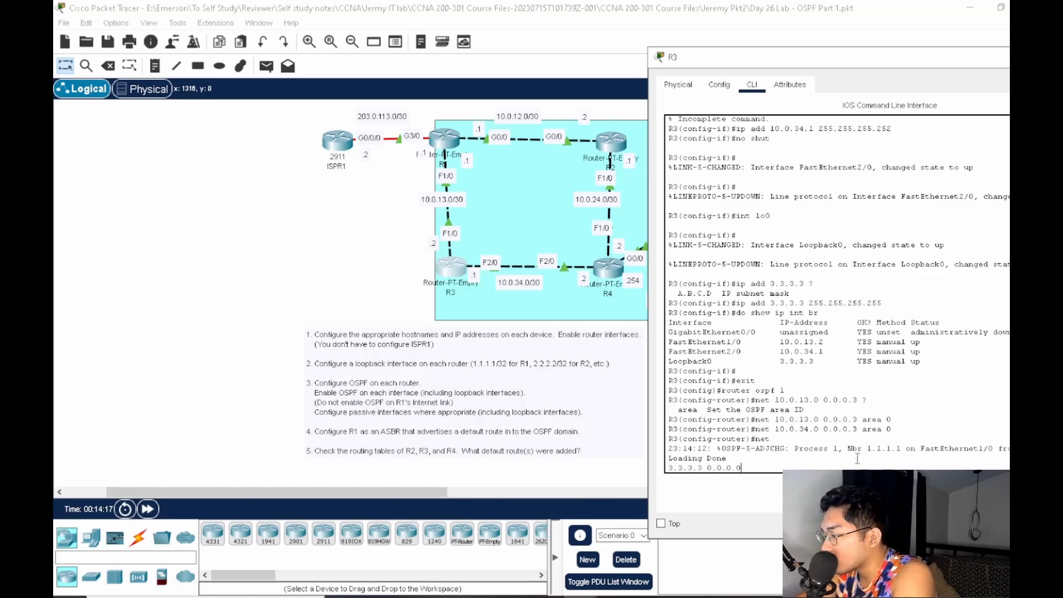
{"action": "type", "text": " area 0"}
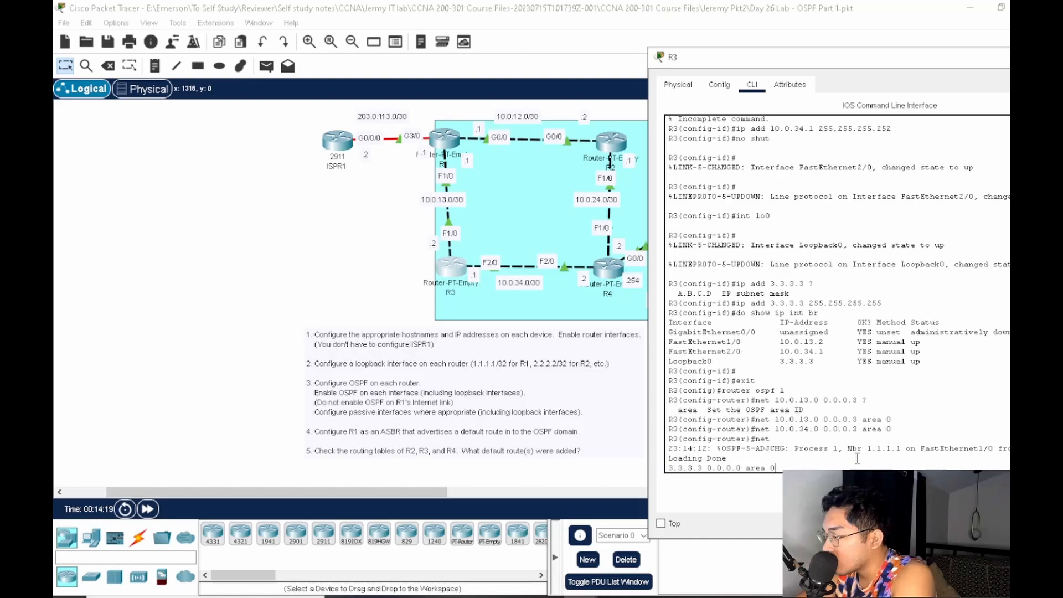
{"action": "key", "text": "Return"}
Make loopback 0 a passive OSPF interface on R3
{"action": "type", "text": "pass"}
{"action": "key", "text": "Tab"}
{"action": "type", "text": "lo"}
{"action": "key", "text": "Tab"}
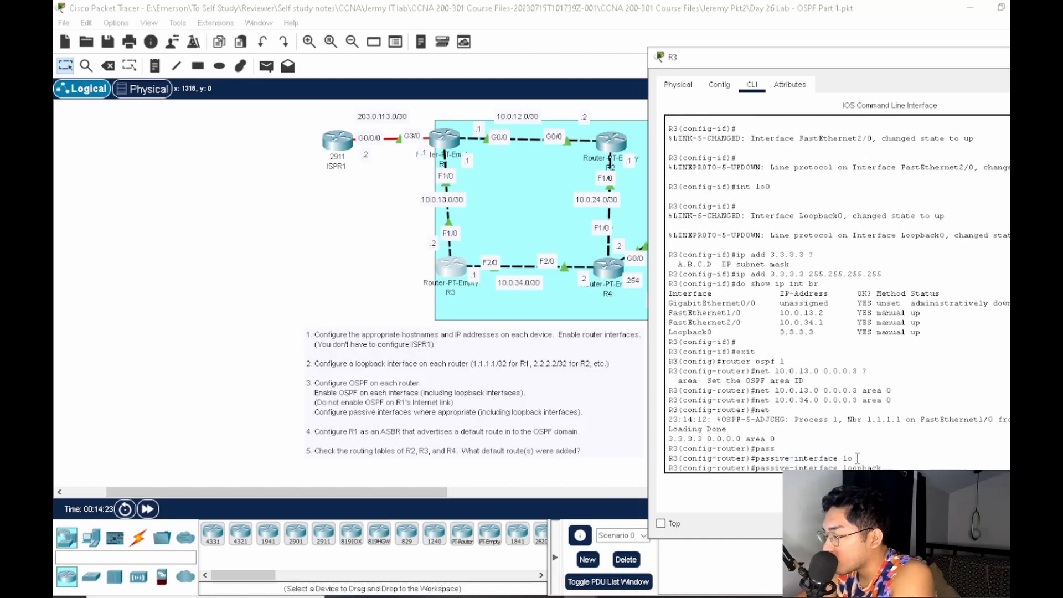
{"action": "key", "text": "Return"}
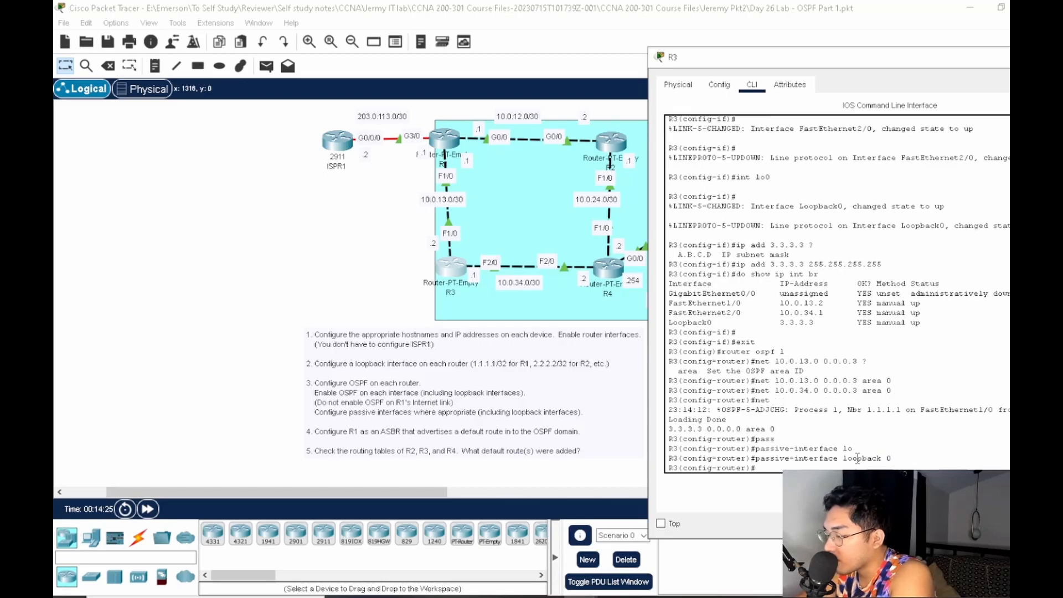
Switch to Notepad and start an "R3" section below the R1 notes with the command "router ospf 1"
{"action": "key", "text": "alt+Tab"}
{"action": "key", "text": "Return"}
{"action": "key", "text": "Return"}
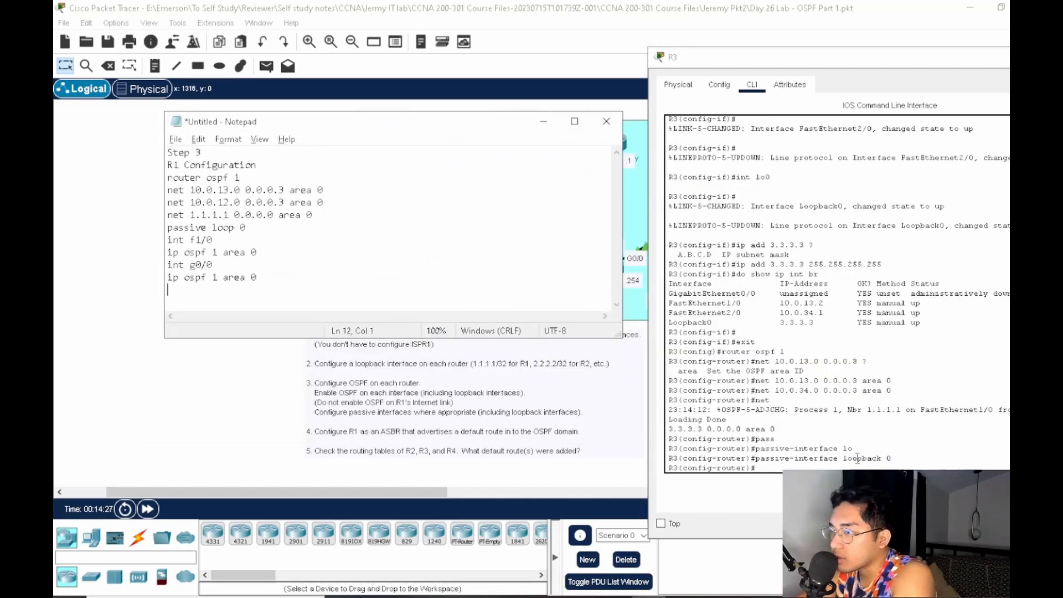
{"action": "type", "text": "R3"}
{"action": "key", "text": "Return"}
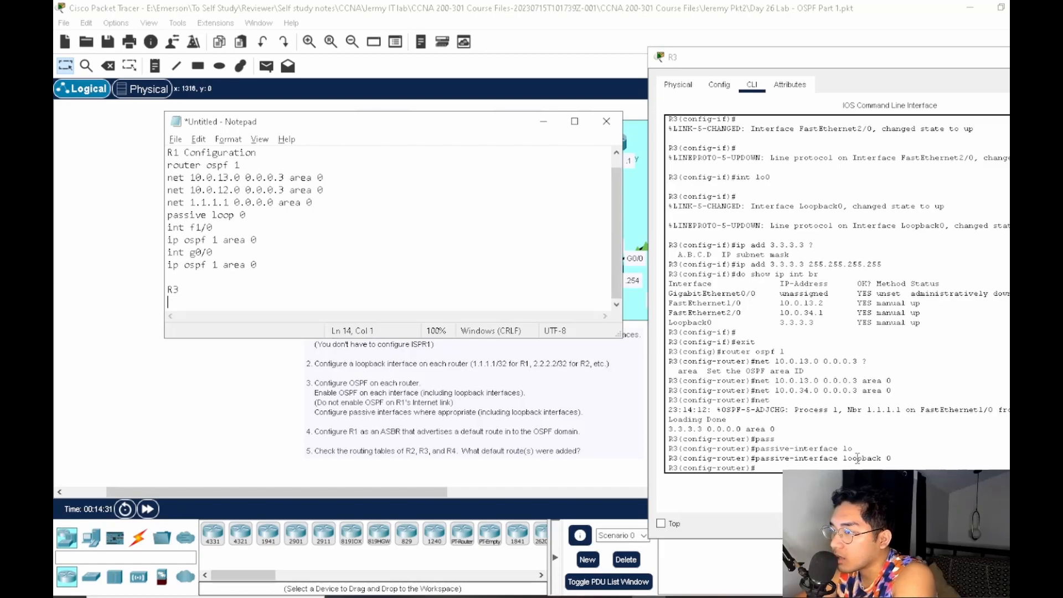
{"action": "type", "text": "router ospf 1"}
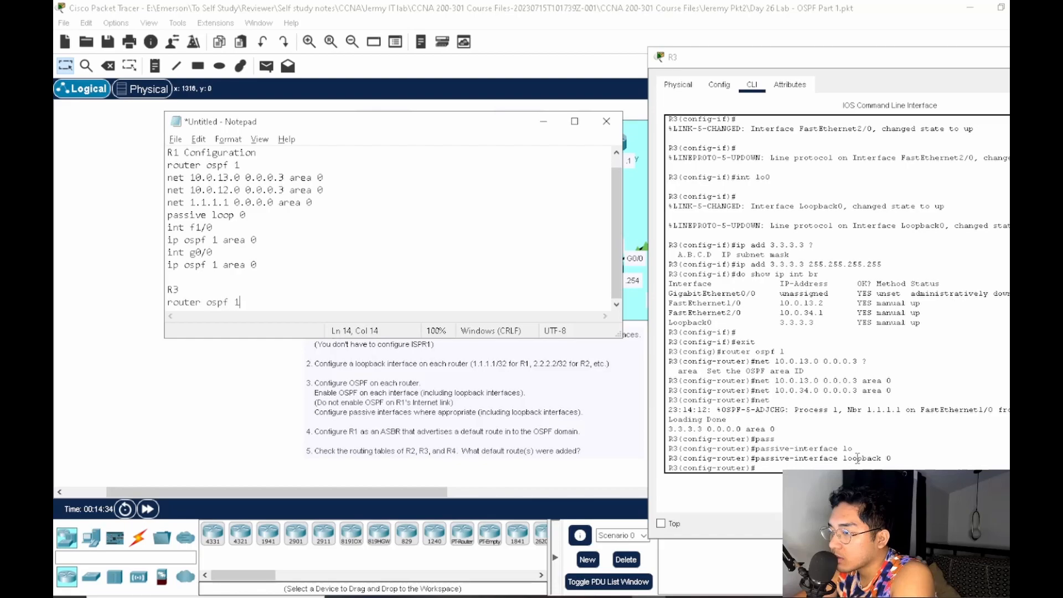
Copy R3's network commands for 10.0.13.0 and 10.0.34.0 from its CLI into the R3 section of the notes
{"action": "key", "text": "Return"}
{"action": "type", "text": "net"}
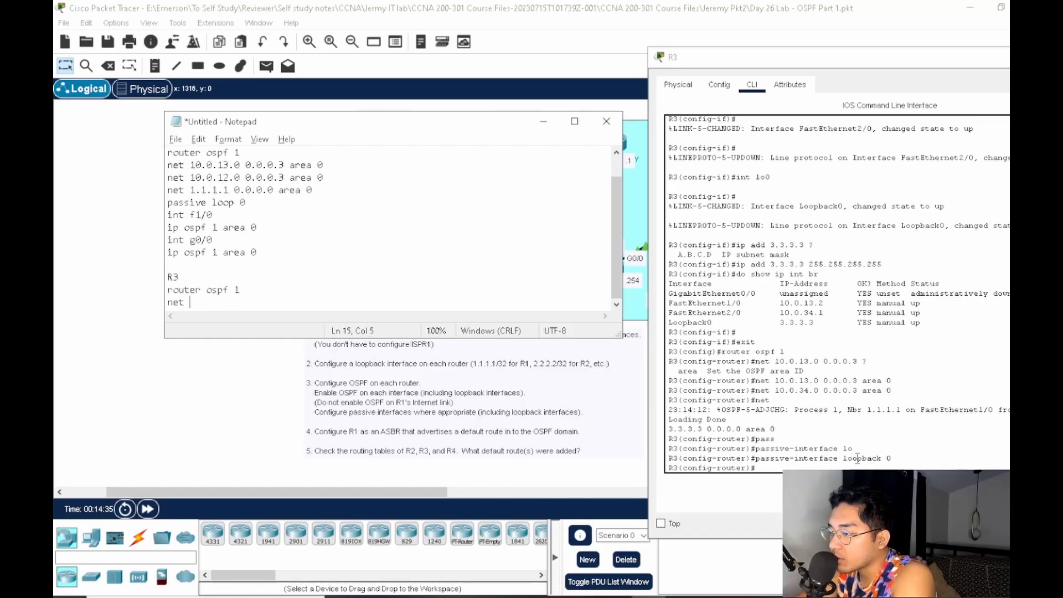
{"action": "left_click_drag", "start_coordinate": [893, 391], "coordinate": [668, 381]}
{"action": "right_click", "coordinate": [693, 385]}
{"action": "left_click", "coordinate": [700, 390]}
{"action": "left_click_drag", "start_coordinate": [191, 302], "coordinate": [168, 302]}
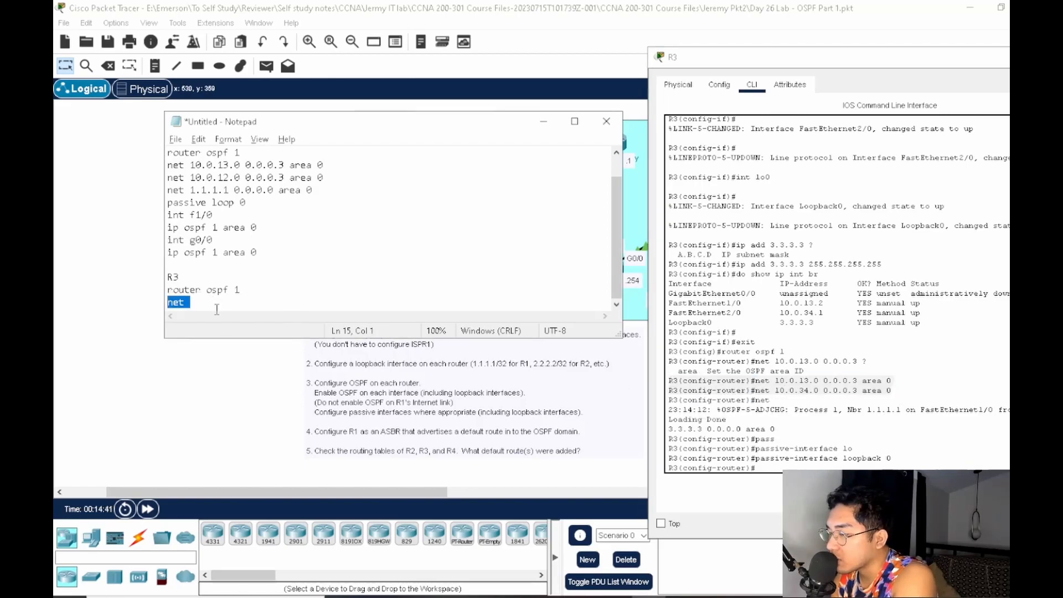
{"action": "key", "text": "ctrl+v"}
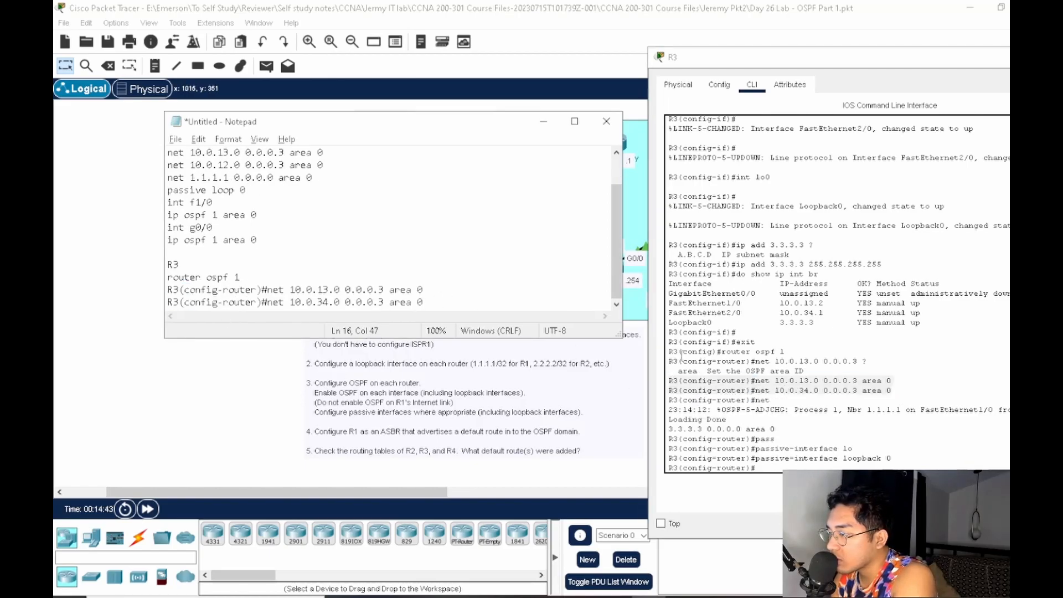
Copy R3's "passive-interface loopback 0" command from its CLI onto a new line at the end of the notes
{"action": "left_click_drag", "start_coordinate": [906, 459], "coordinate": [669, 458]}
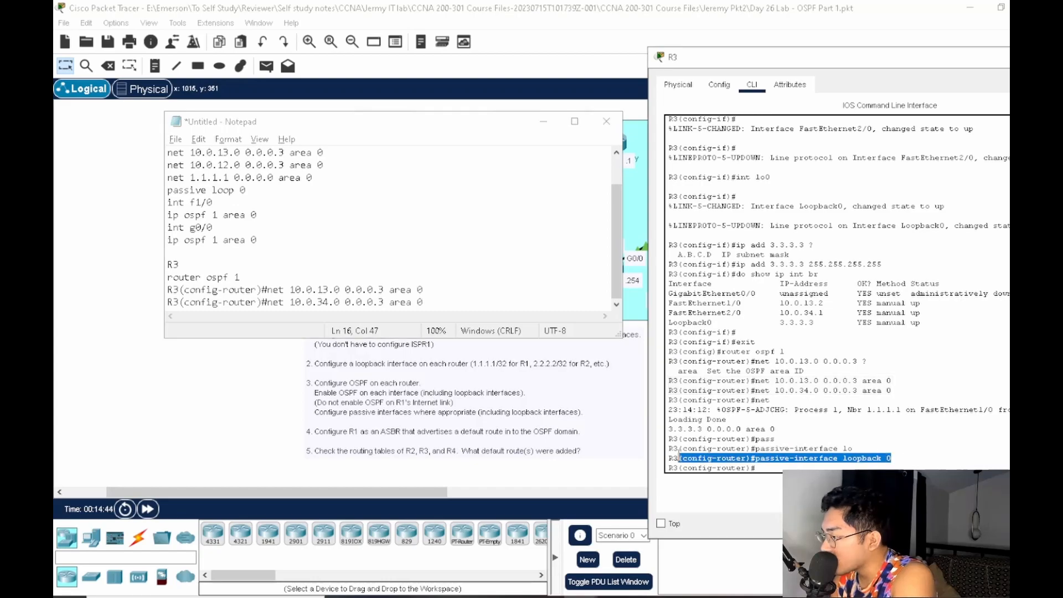
{"action": "right_click", "coordinate": [728, 462]}
{"action": "left_click", "coordinate": [742, 470]}
{"action": "left_click", "coordinate": [473, 299]}
{"action": "key", "text": "Return"}
{"action": "key", "text": "ctrl+v"}
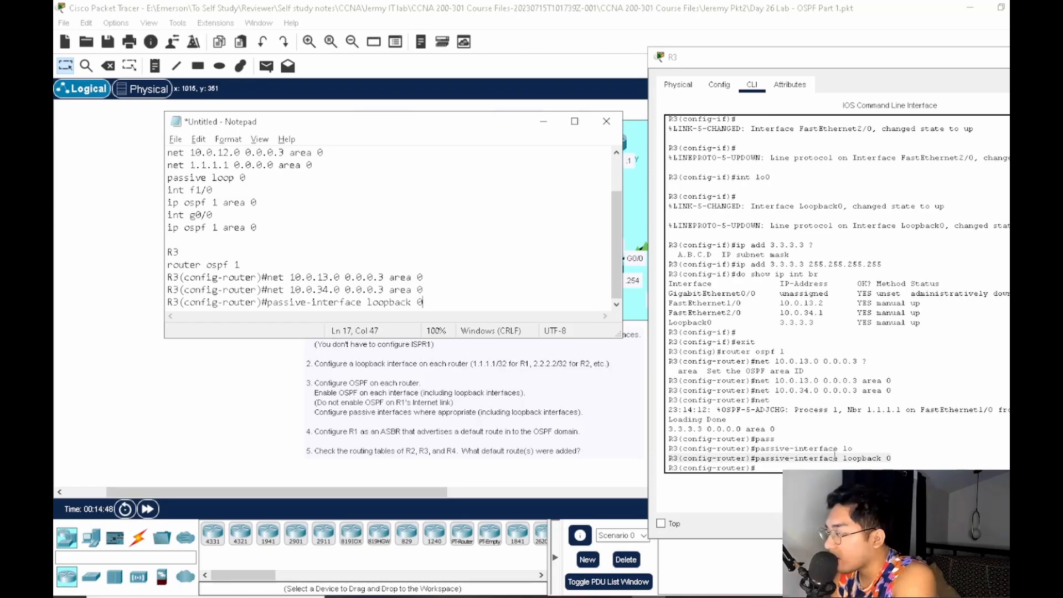
Add the line "R3(config-router)#net 3.3.3.3 0.0.0.0 area 0" to the notes between the 10.0.34.0 network line and the passive-interface line
{"action": "left_click_drag", "start_coordinate": [776, 430], "coordinate": [669, 430]}
{"action": "right_click", "coordinate": [687, 431]}
{"action": "left_click", "coordinate": [701, 440]}
{"action": "left_click", "coordinate": [439, 294]}
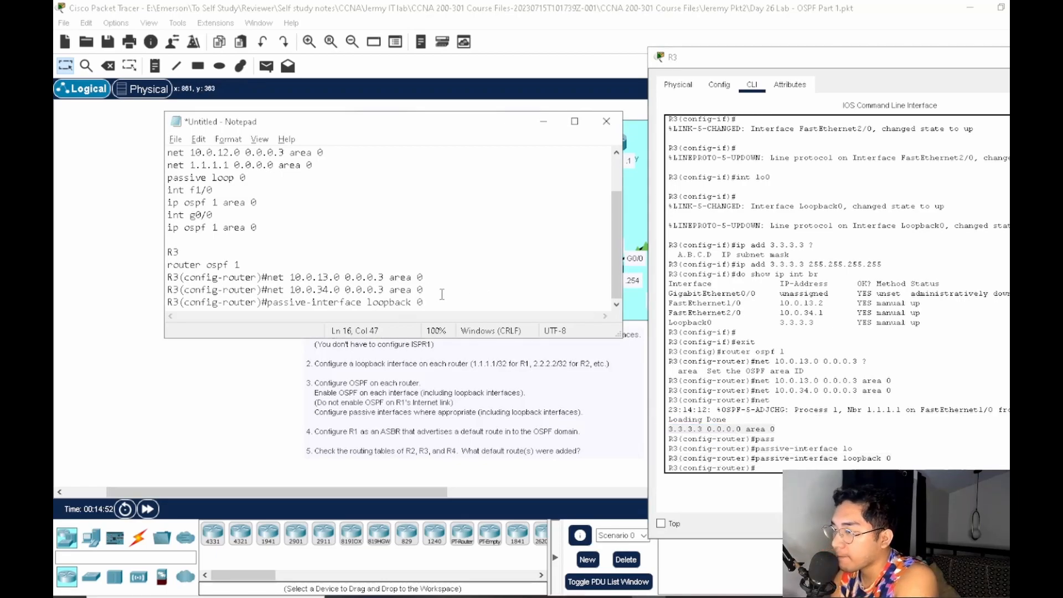
{"action": "key", "text": "ctrl+z"}
{"action": "key", "text": "ctrl+v"}
{"action": "left_click_drag", "start_coordinate": [284, 289], "coordinate": [103, 287]}
{"action": "key", "text": "ctrl+c"}
{"action": "left_click", "coordinate": [168, 303]}
{"action": "key", "text": "ctrl+v"}
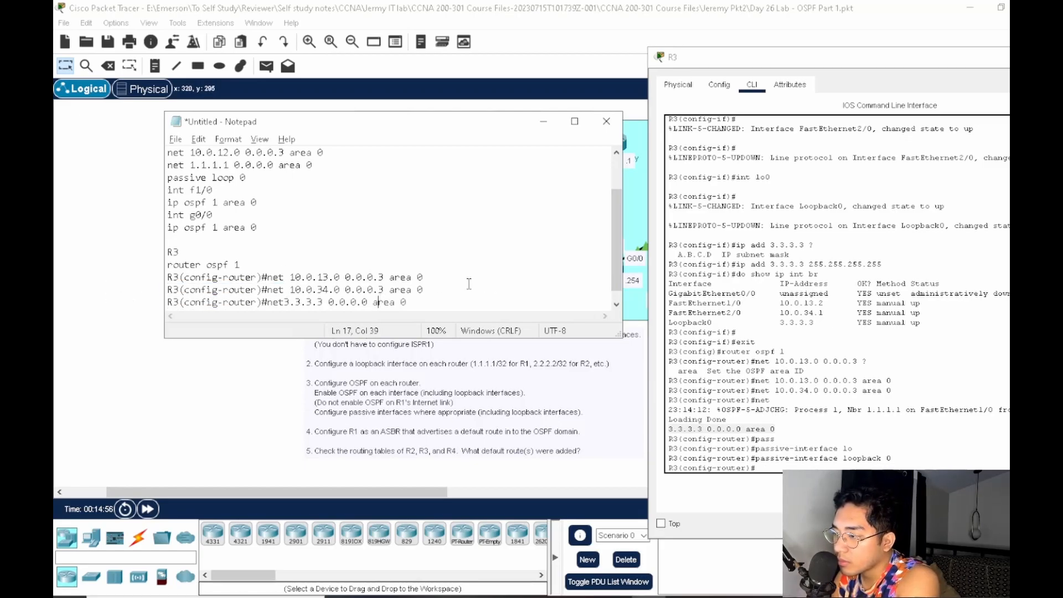
{"action": "left_click", "coordinate": [433, 278]}
{"action": "scroll", "coordinate": [433, 280], "scroll_direction": "down", "scroll_amount": 1}
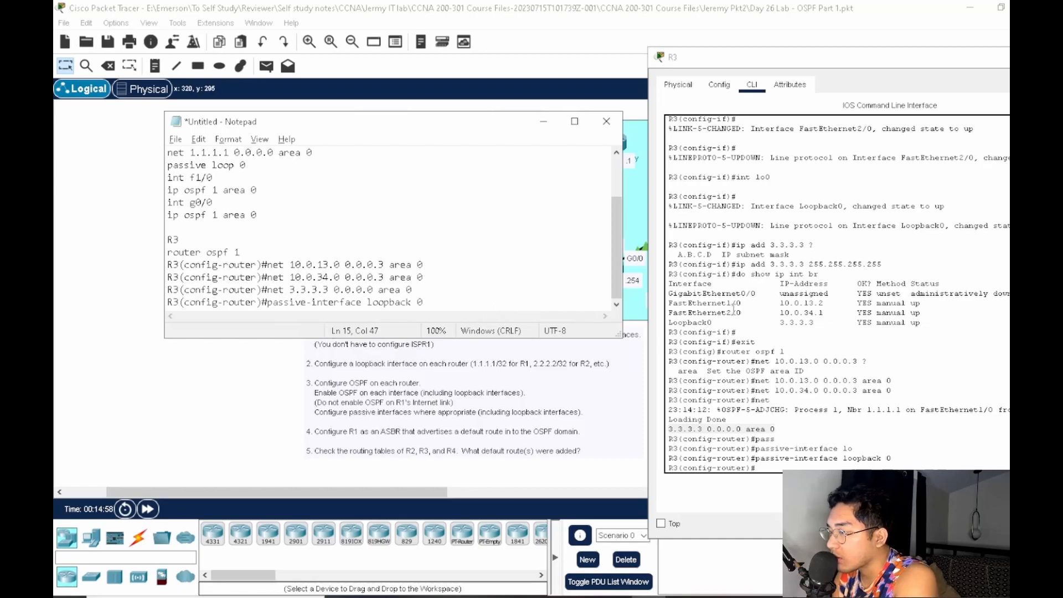
{"action": "left_click", "coordinate": [547, 294]}
{"action": "left_click", "coordinate": [925, 414]}
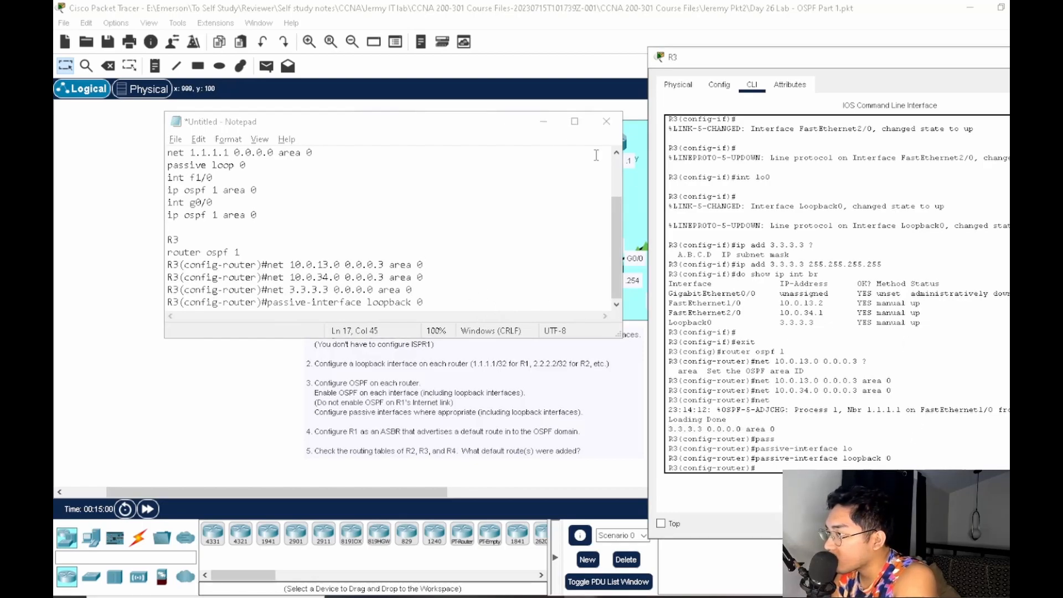
Switch back to R3's CLI in Packet Tracer, leave router configuration and enable OSPF process 1 area 0 on interface f1/0
{"action": "left_click", "coordinate": [543, 121]}
{"action": "left_click_drag", "start_coordinate": [893, 469], "coordinate": [888, 460]}
{"action": "left_click", "coordinate": [809, 466]}
{"action": "type", "text": "exit"}
{"action": "key", "text": "Return"}
{"action": "type", "text": "int f1/0"}
{"action": "key", "text": "Return"}
{"action": "type", "text": "ip ospf"}
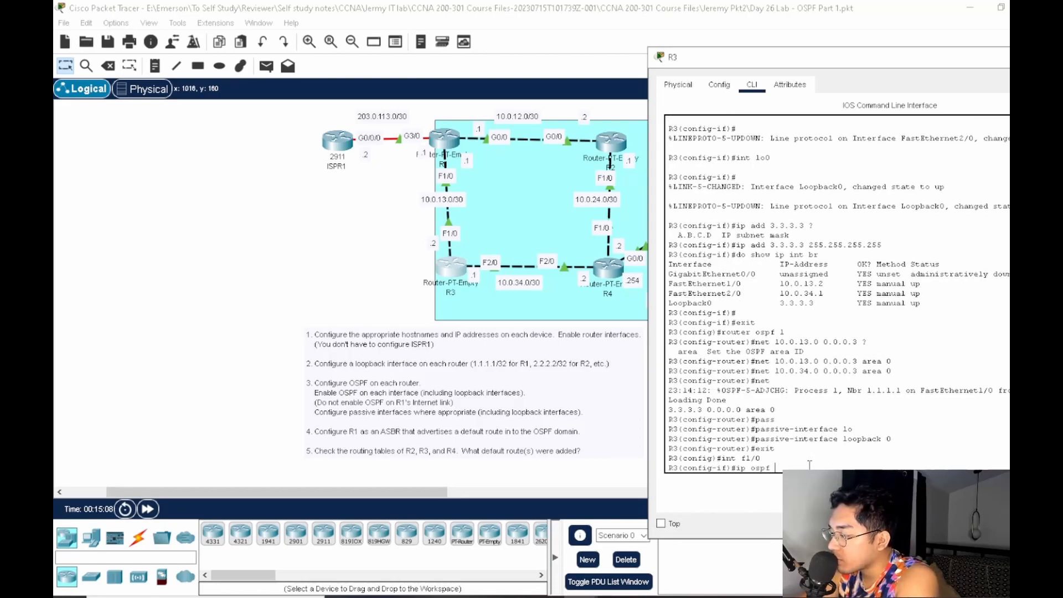
{"action": "type", "text": " 1 area 0"}
{"action": "key", "text": "Return"}
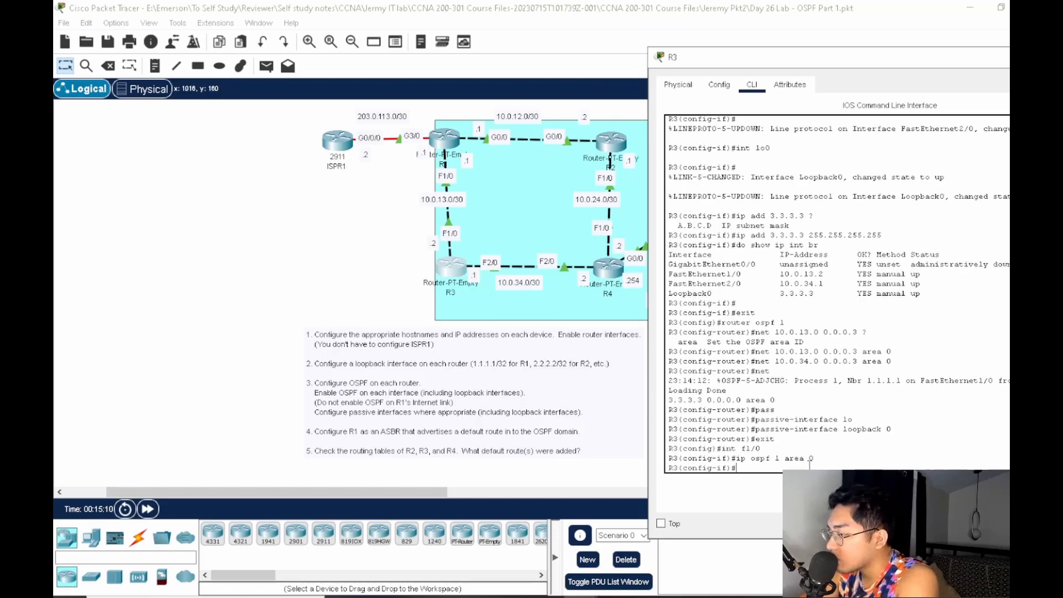
Enable OSPF process 1 area 0 on R3's interface f2/0
{"action": "type", "text": "int f2/0"}
{"action": "key", "text": "Return"}
{"action": "type", "text": "ip ospf 1 area 0"}
{"action": "key", "text": "Return"}
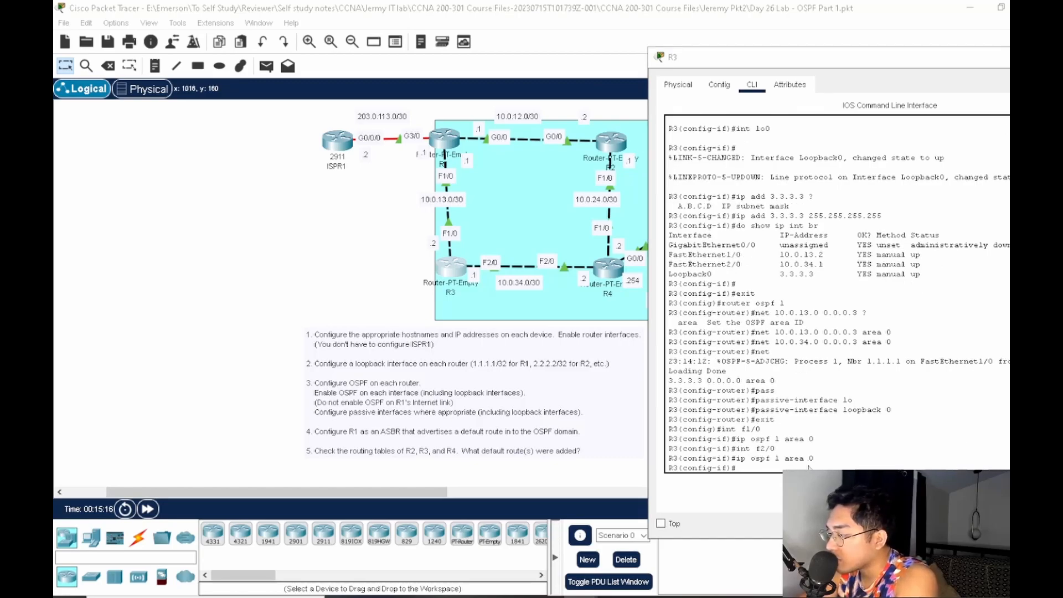
Switch to Notepad and append R3's f1/0 and f2/0 interface commands with "ip ospf 1 area 0", copied from its CLI
{"action": "key", "text": "alt+Tab"}
{"action": "left_click_drag", "start_coordinate": [814, 464], "coordinate": [680, 429]}
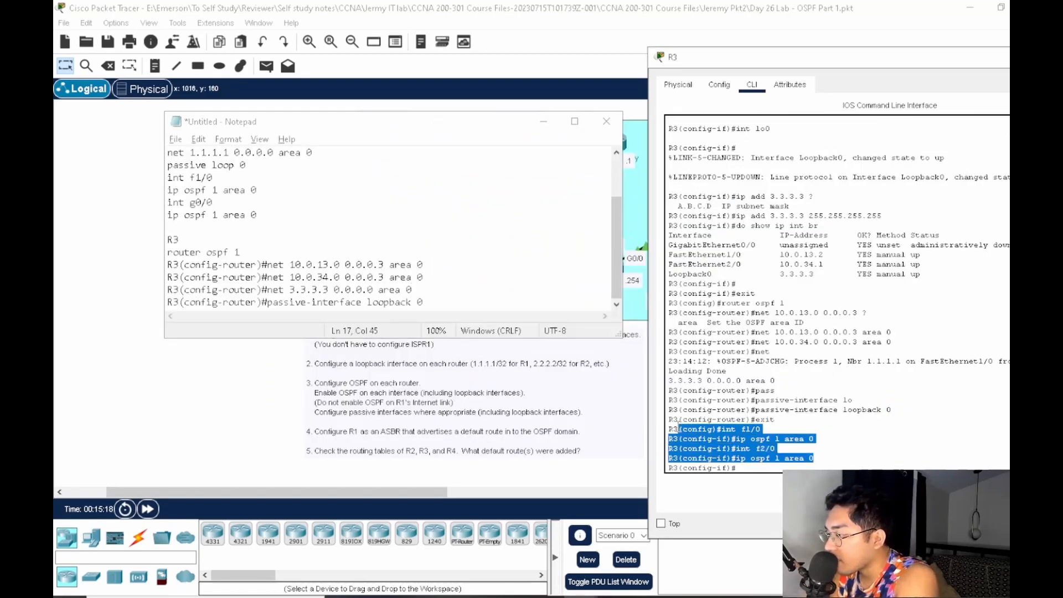
{"action": "right_click", "coordinate": [681, 429]}
{"action": "left_click", "coordinate": [710, 437]}
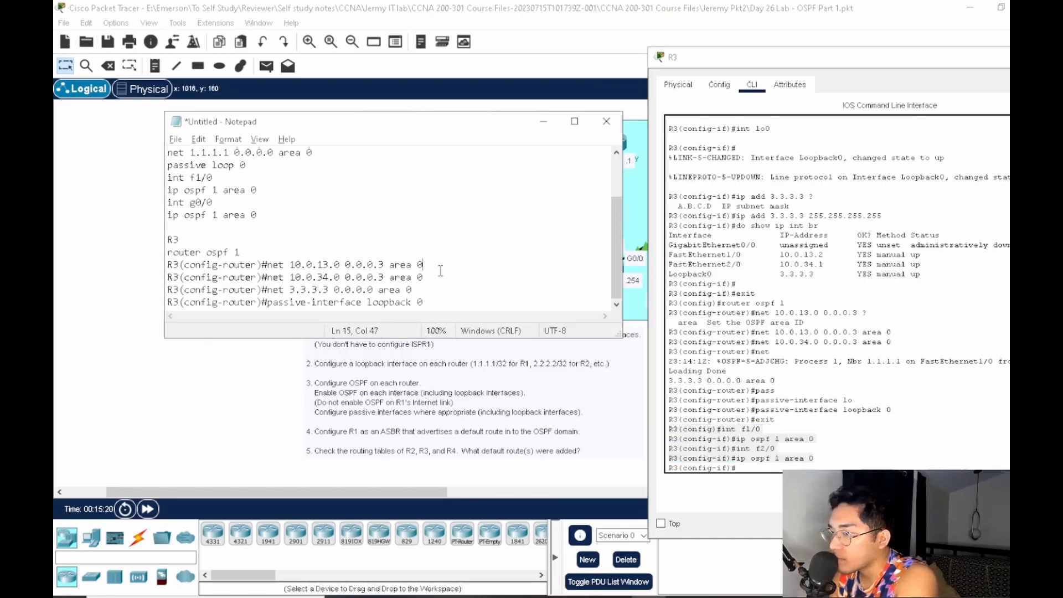
{"action": "left_click", "coordinate": [473, 303]}
{"action": "key", "text": "Return"}
{"action": "key", "text": "ctrl+v"}
{"action": "key", "text": "Up"}
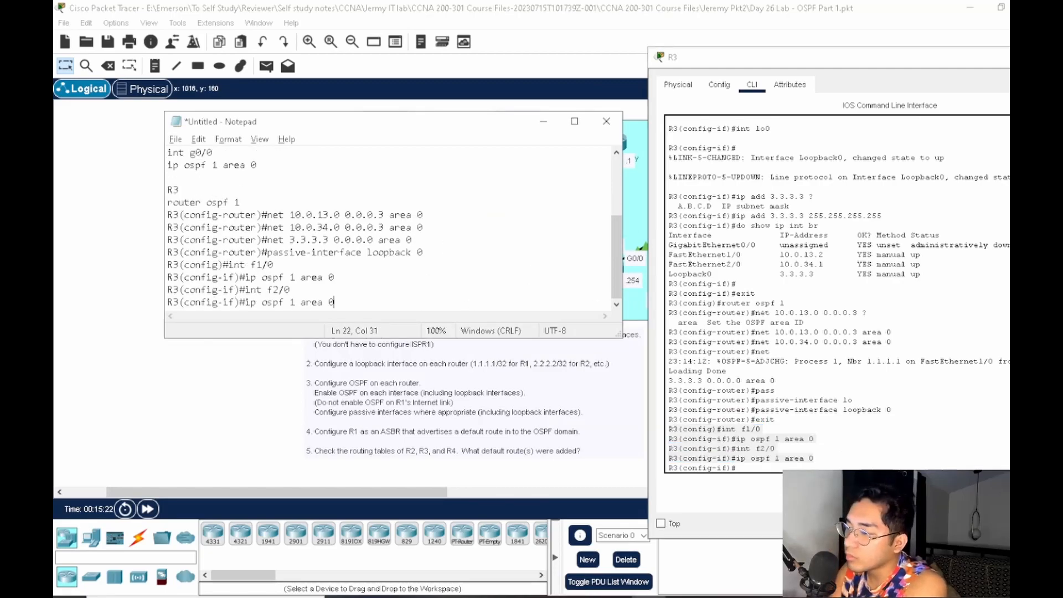
Put away the Notepad notes and R3's window, and open router R2's command line beside the topology
{"action": "left_click", "coordinate": [544, 121]}
{"action": "left_click", "coordinate": [771, 274]}
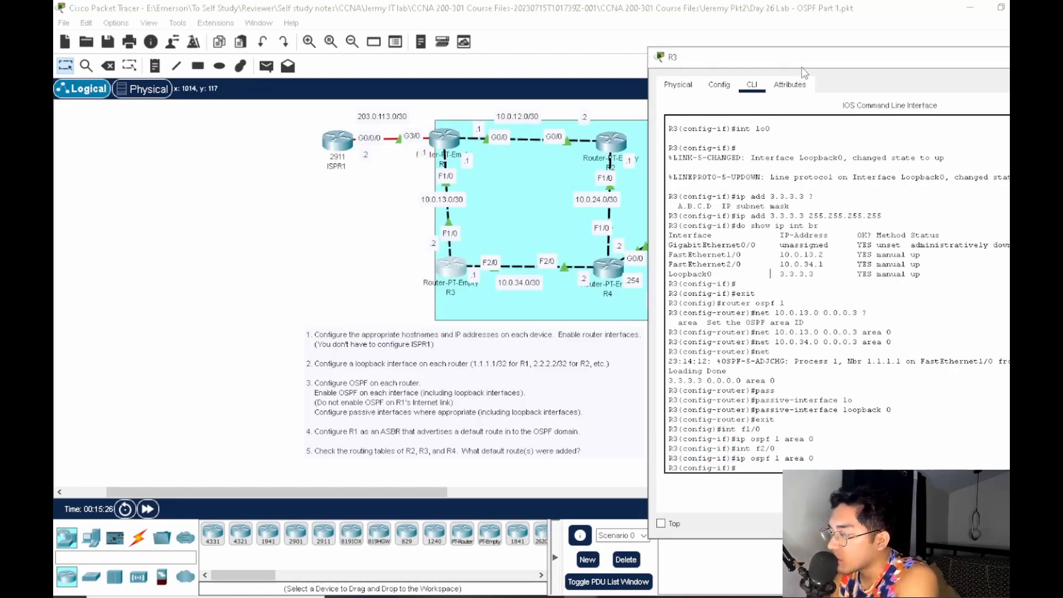
{"action": "left_click_drag", "start_coordinate": [800, 60], "coordinate": [516, 124]}
{"action": "left_click", "coordinate": [841, 122]}
{"action": "left_click", "coordinate": [606, 144]}
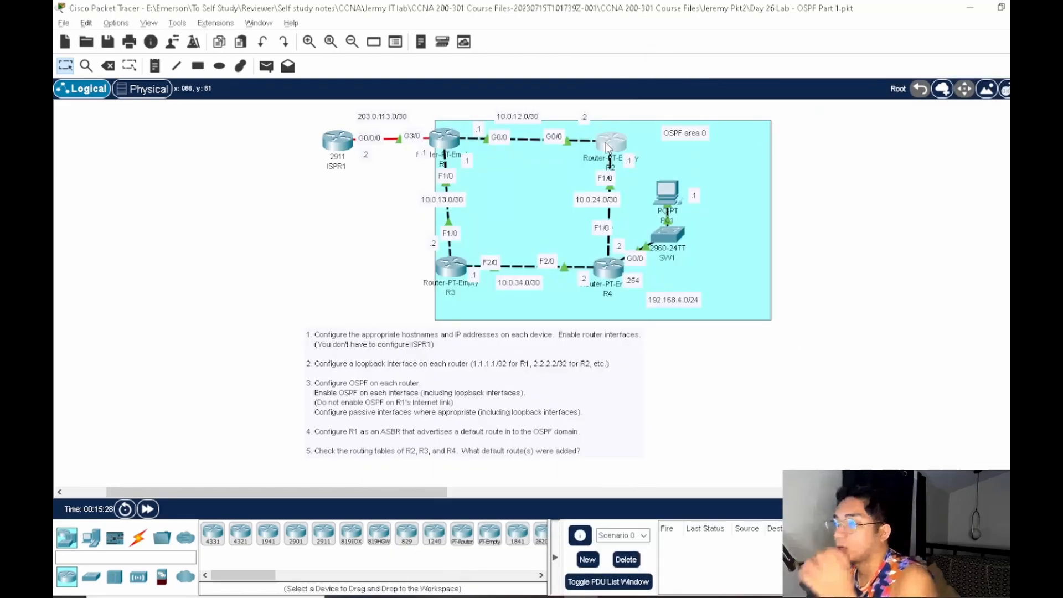
{"action": "left_click_drag", "start_coordinate": [597, 93], "coordinate": [719, 71]}
{"action": "left_click_drag", "start_coordinate": [710, 76], "coordinate": [801, 56]}
{"action": "left_click_drag", "start_coordinate": [736, 54], "coordinate": [802, 36]}
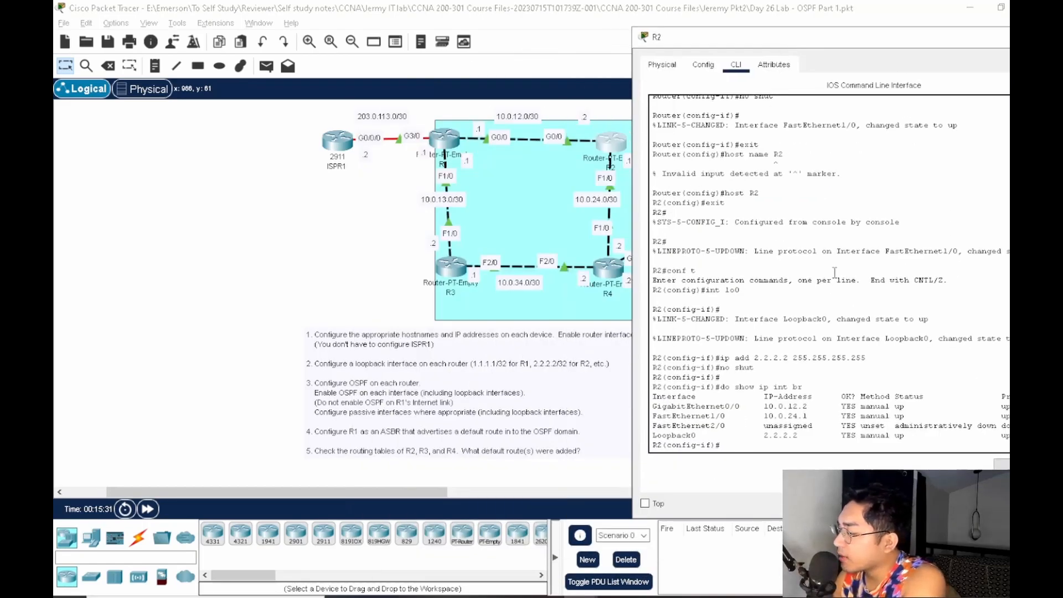
Leave interface configuration on R2, start OSPF process 1 and advertise network 10.0.12.0 0.0.0.3 in area 0
{"action": "key", "text": "Return"}
{"action": "type", "text": "exit"}
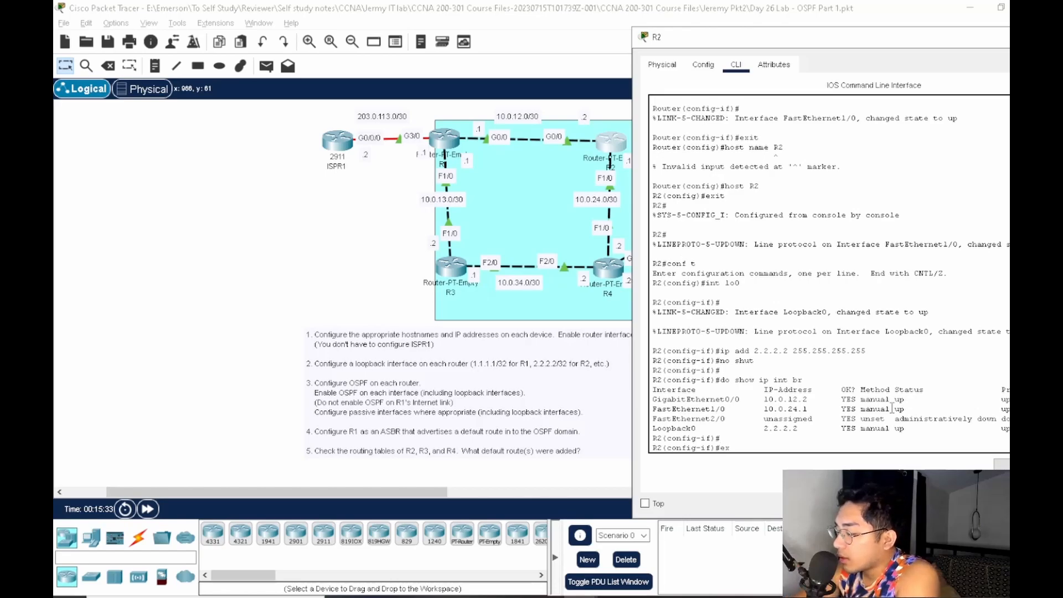
{"action": "key", "text": "Return"}
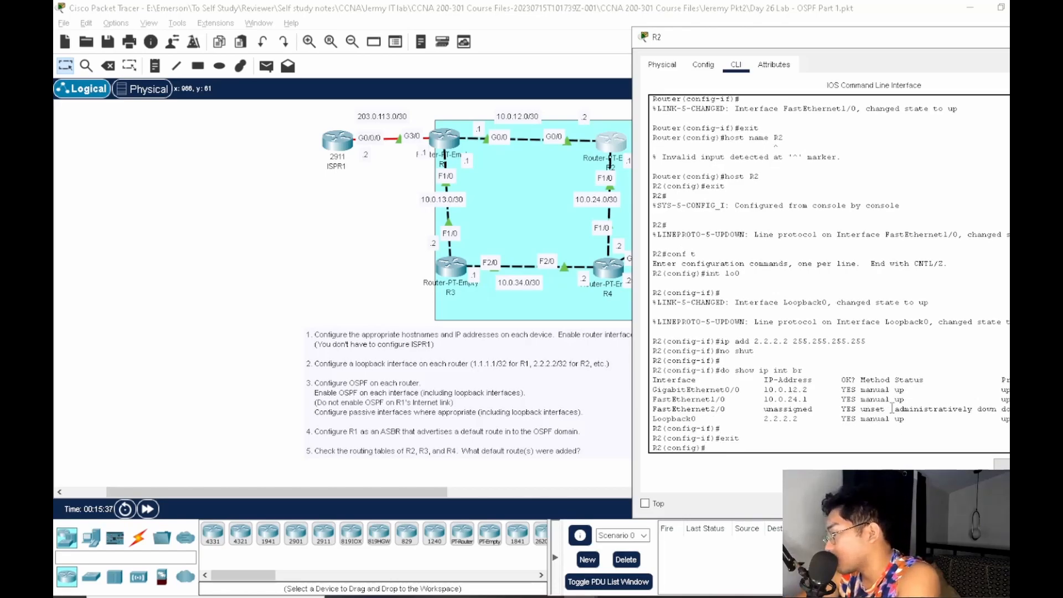
{"action": "type", "text": "i"}
{"action": "key", "text": "BackSpace"}
{"action": "type", "text": "router ospf 1"}
{"action": "key", "text": "Return"}
{"action": "type", "text": "net 10.0.12"}
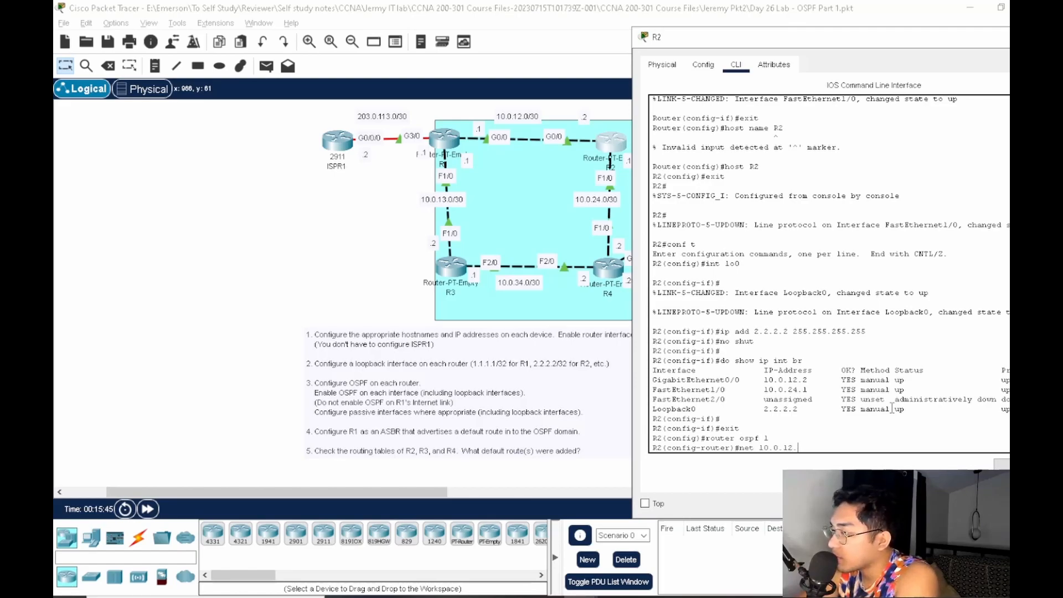
{"action": "type", "text": ".0 0.0.0."}
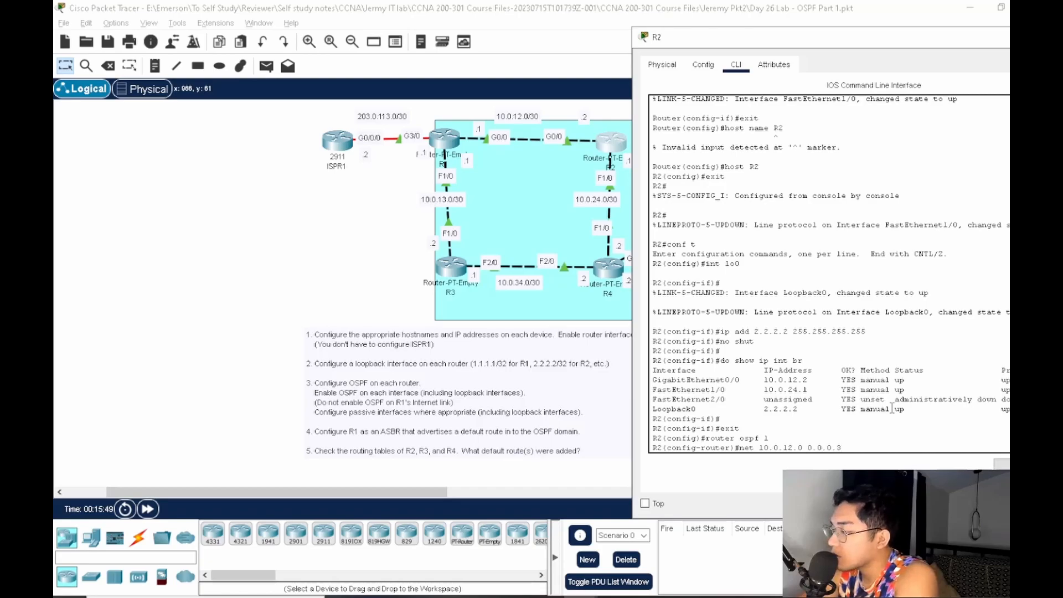
{"action": "type", "text": "3 area 0"}
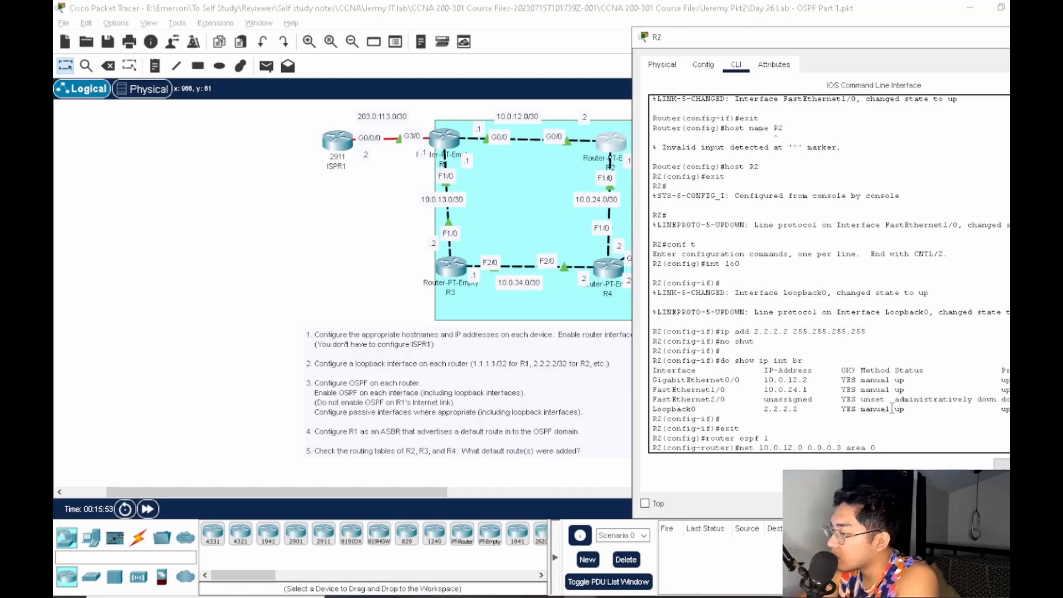
{"action": "key", "text": "Return"}
Advertise networks 10.0.24.0 0.0.0.3 and 2.2.2.2 0.0.0.0 in area 0 under R2's OSPF process
{"action": "type", "text": "net 10.0.24.0 0.0.0.3 area 0"}
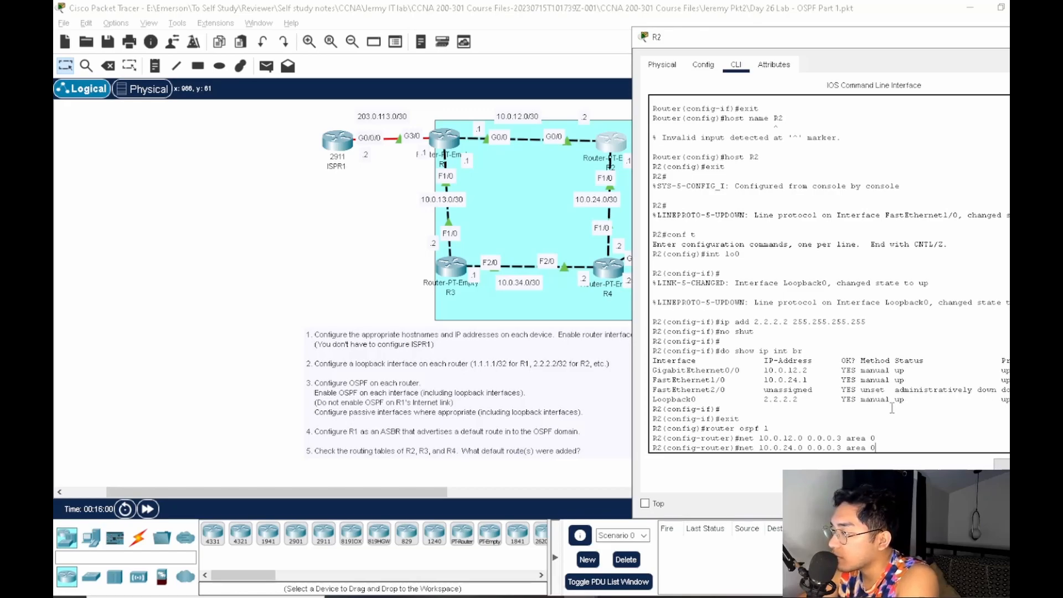
{"action": "key", "text": "Return"}
{"action": "type", "text": "n"}
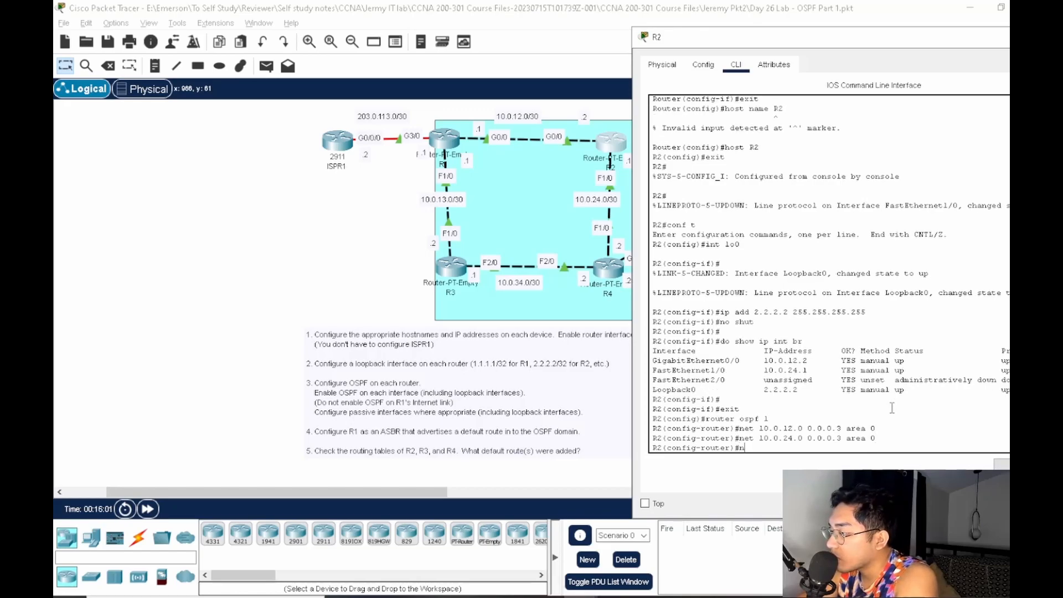
{"action": "type", "text": "et 2.2.2.2 a.0.0.0."}
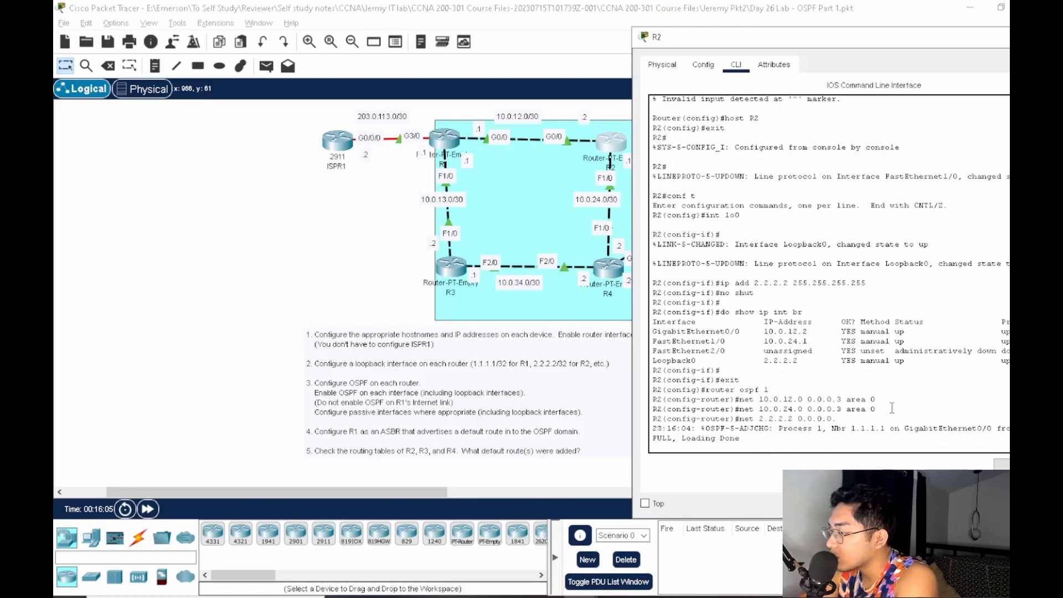
{"action": "type", "text": "0 area 0"}
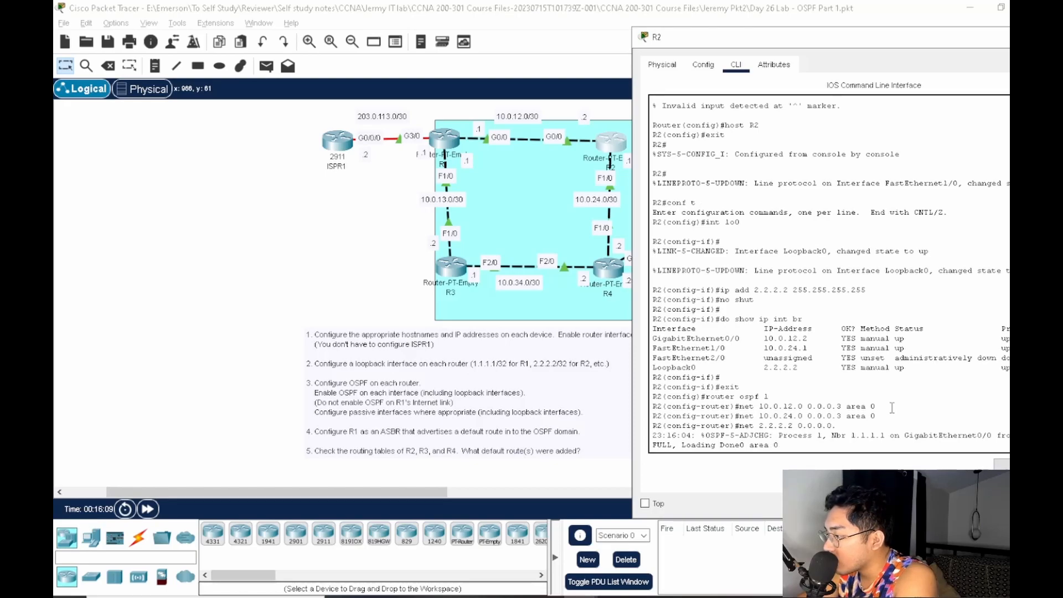
{"action": "key", "text": "Return"}
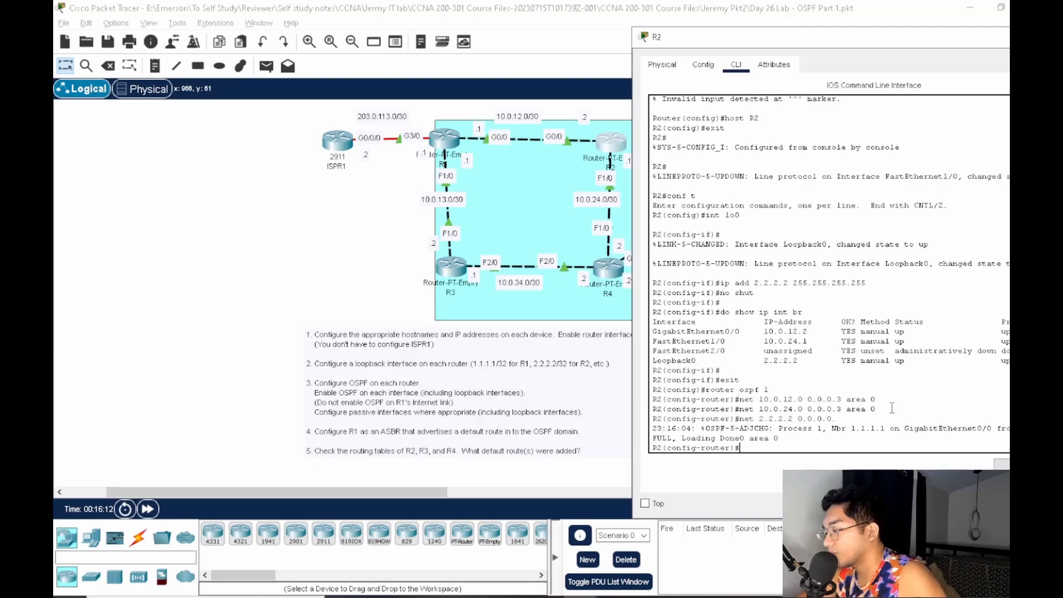
Make loopback 0 a passive interface in R2's OSPF process
{"action": "type", "text": "do"}
{"action": "key", "text": "BackSpace"}
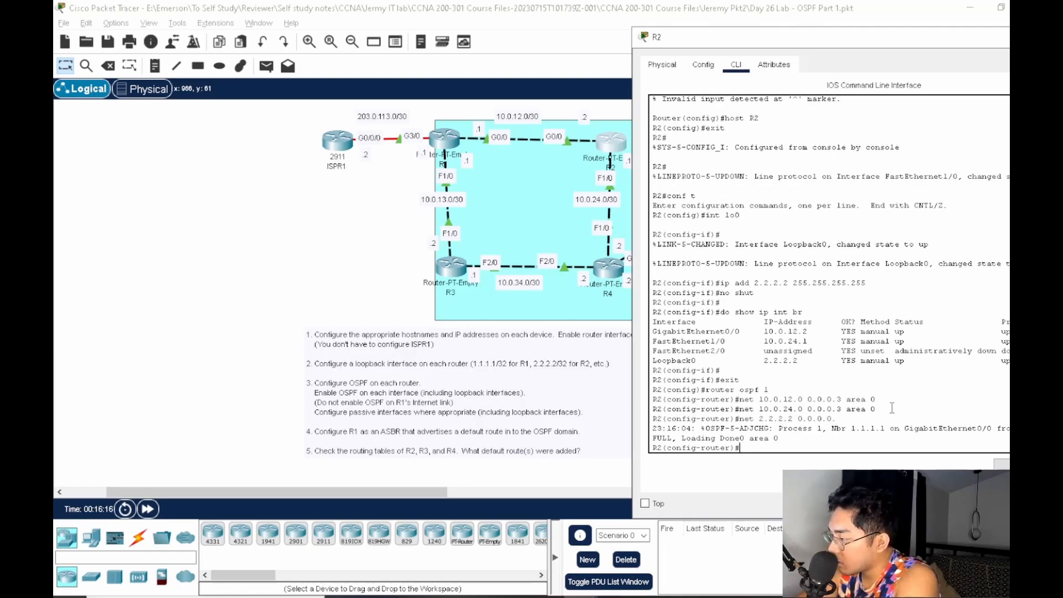
{"action": "type", "text": "pas"}
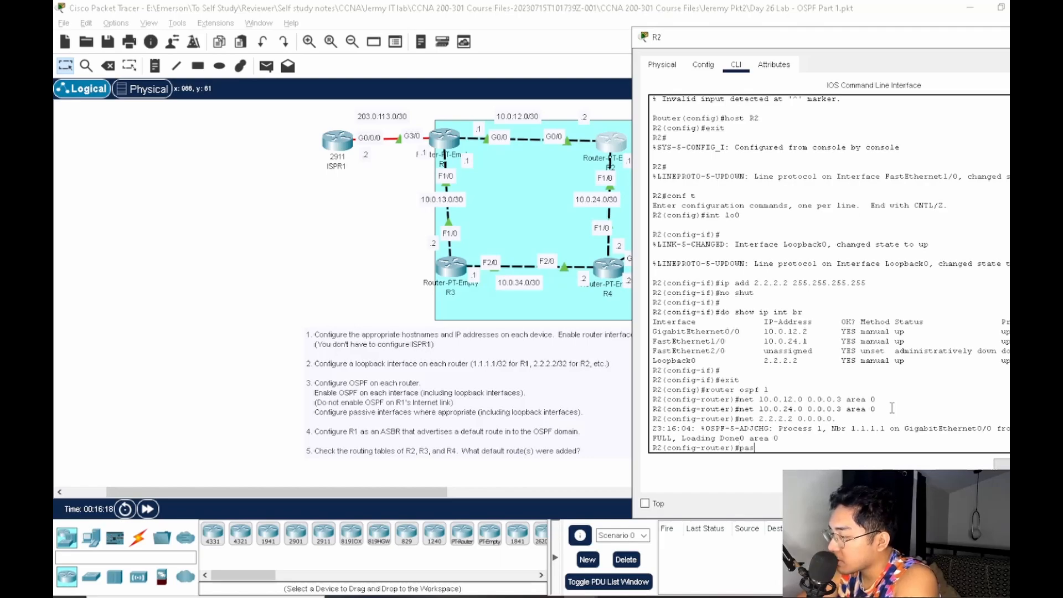
{"action": "type", "text": "s 2.2.2"}
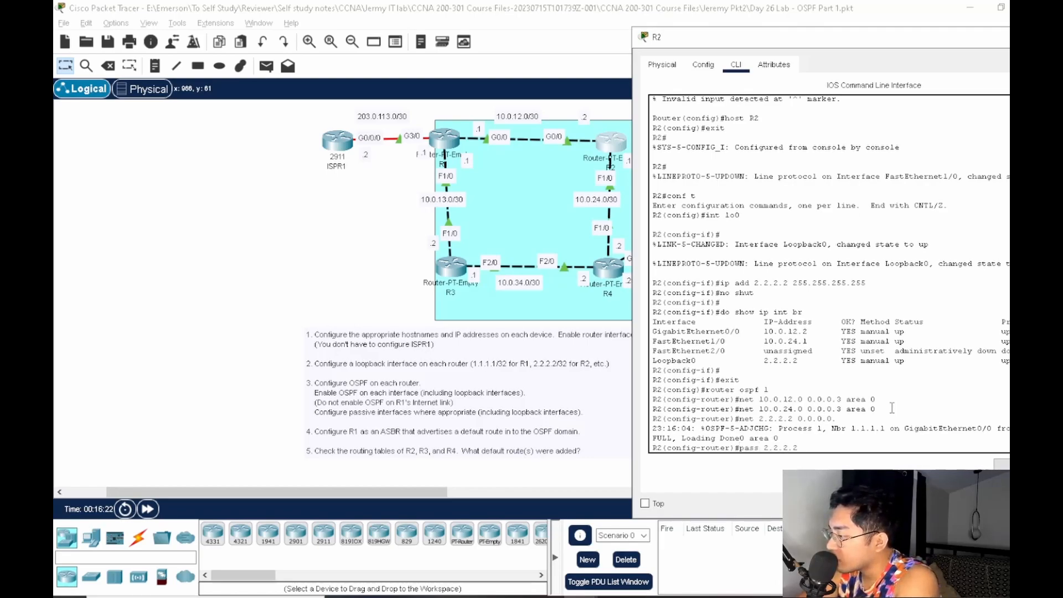
{"action": "type", "text": ".2"}
{"action": "key", "text": "BackSpace"}
{"action": "key", "text": "BackSpace"}
{"action": "key", "text": "BackSpace"}
{"action": "key", "text": "BackSpace"}
{"action": "key", "text": "BackSpace"}
{"action": "key", "text": "BackSpace"}
{"action": "key", "text": "BackSpace"}
{"action": "type", "text": "lo 0"}
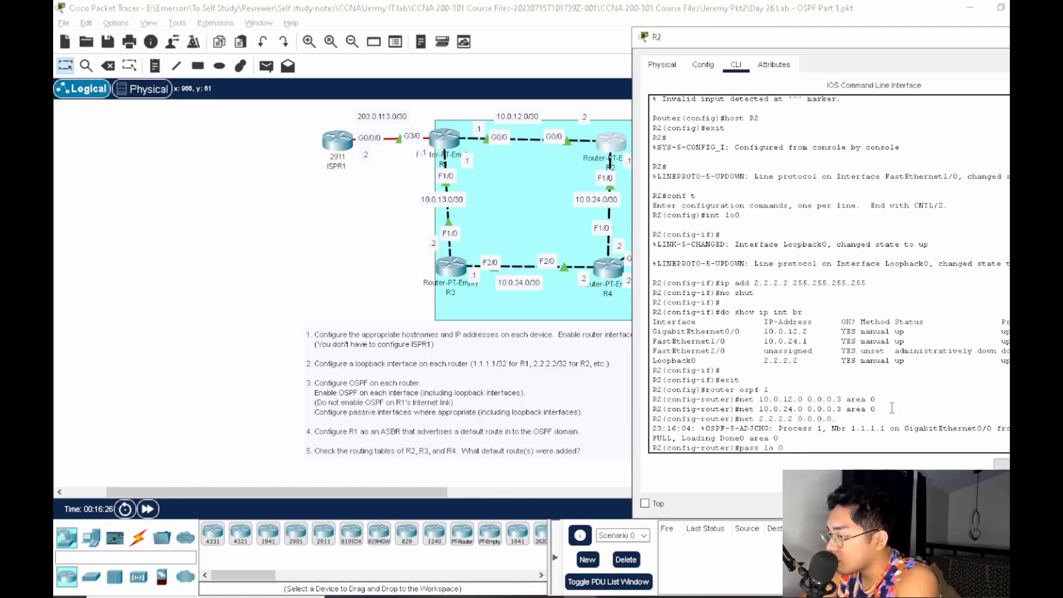
{"action": "key", "text": "Return"}
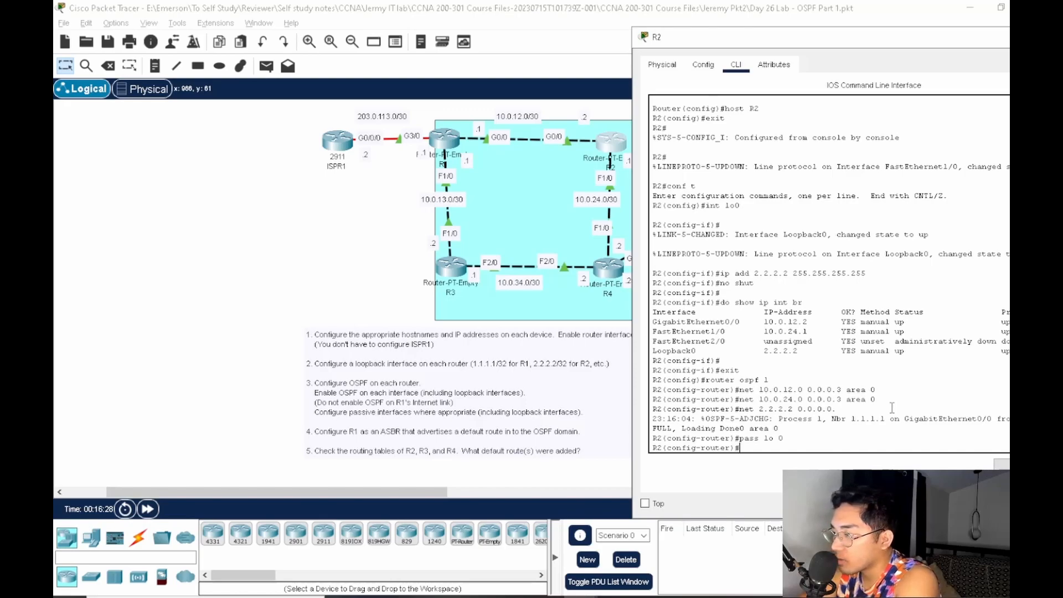
Leave R2's router configuration and enable OSPF process 1 area 0 on interface g0/0
{"action": "type", "text": "exit"}
{"action": "key", "text": "Return"}
{"action": "type", "text": "int g"}
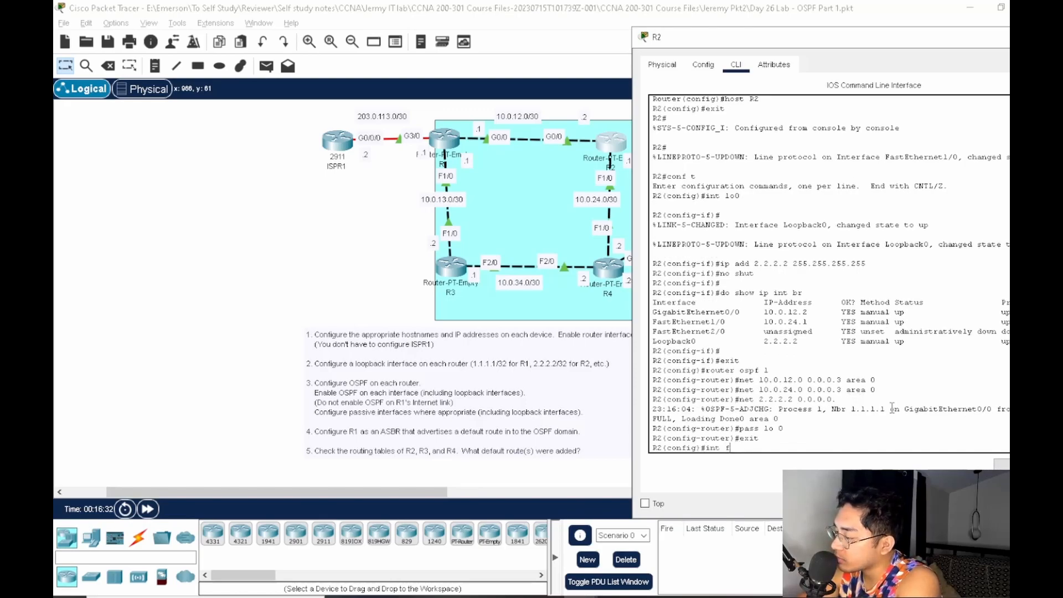
{"action": "key", "text": "BackSpace"}
{"action": "type", "text": "g0/0"}
{"action": "key", "text": "Return"}
{"action": "type", "text": "ip ospf 1 area "}
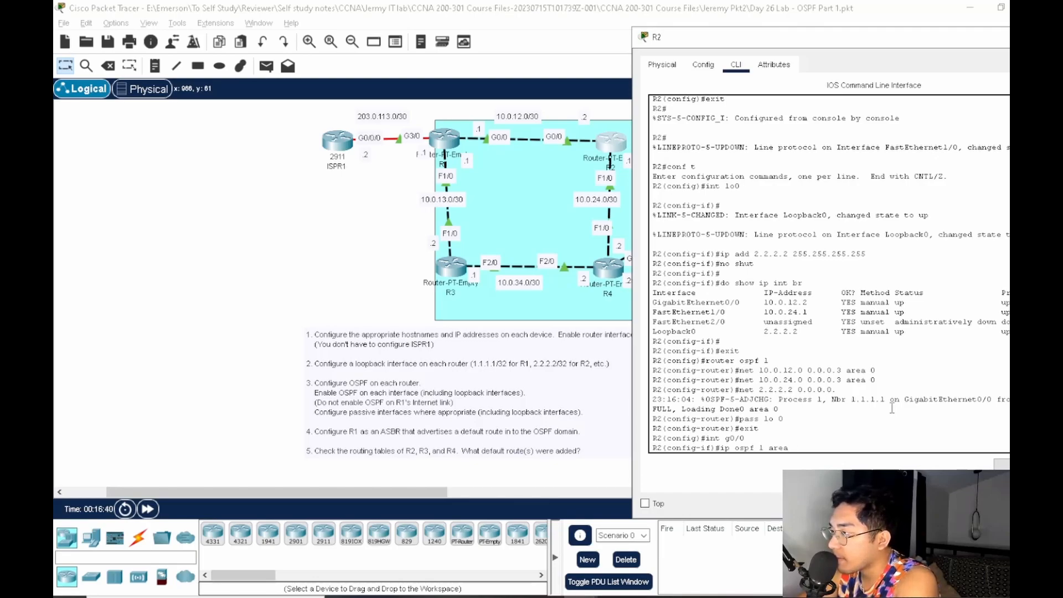
{"action": "type", "text": "0"}
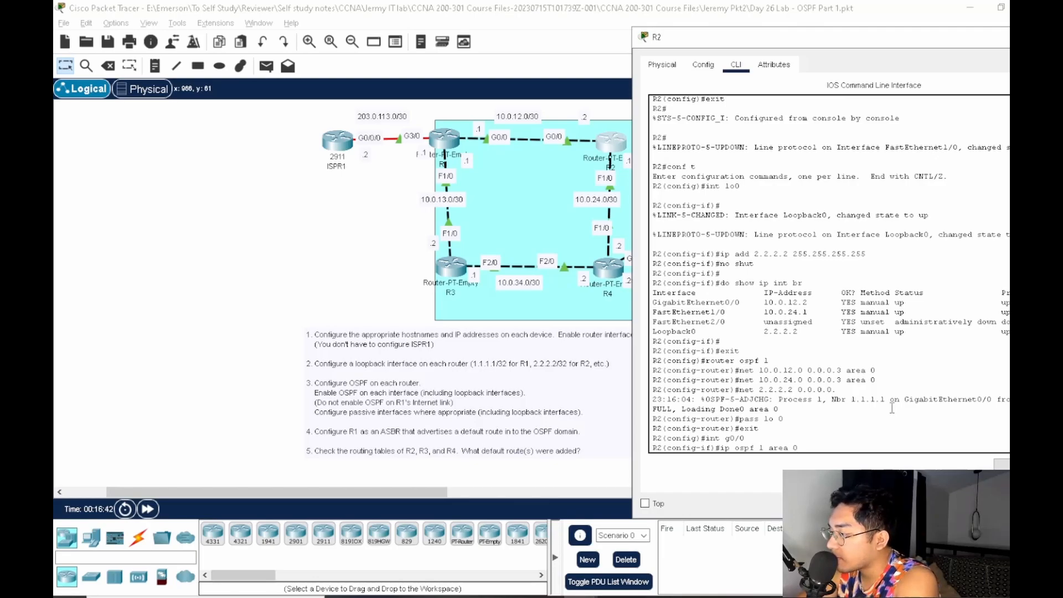
{"action": "key", "text": "Return"}
Enable OSPF process 1 area 0 on R2's interface f1/0
{"action": "type", "text": "in"}
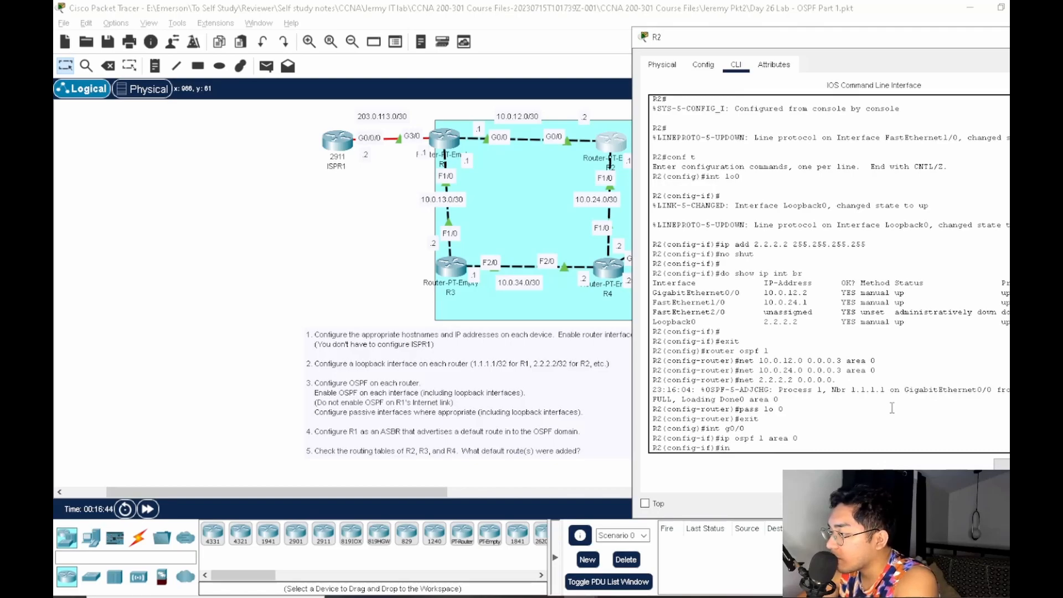
{"action": "type", "text": "t f1/0"}
{"action": "key", "text": "Return"}
{"action": "type", "text": "i"}
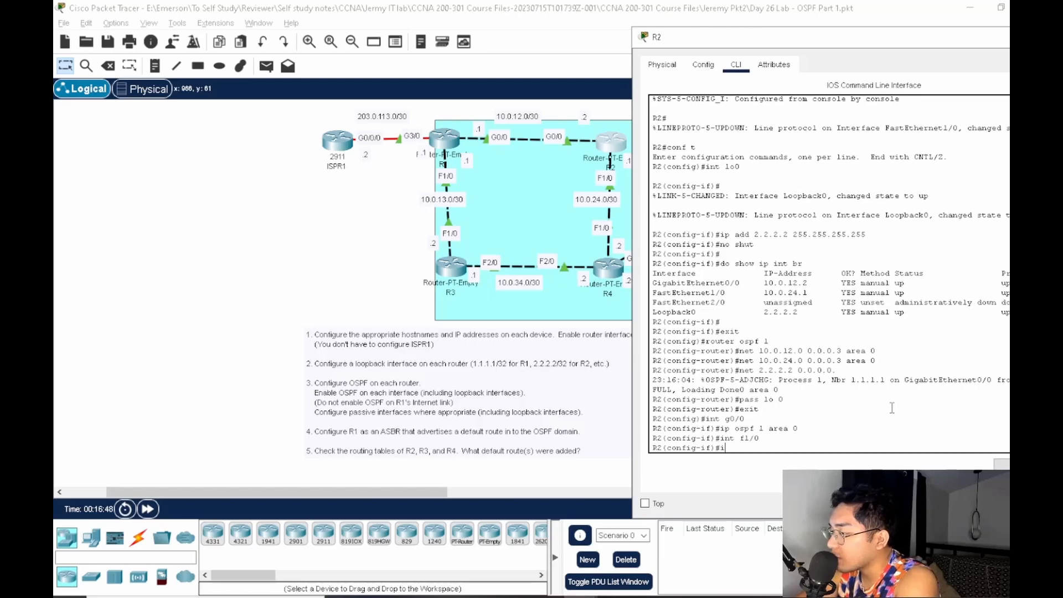
{"action": "type", "text": "p ospf 1 area"}
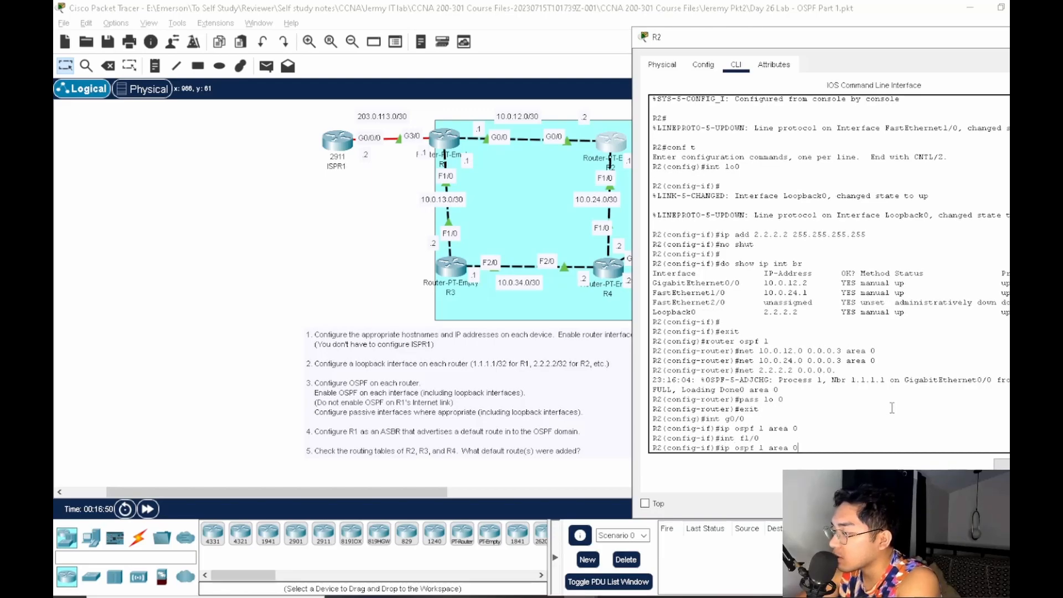
{"action": "type", "text": " 0"}
{"action": "key", "text": "Return"}
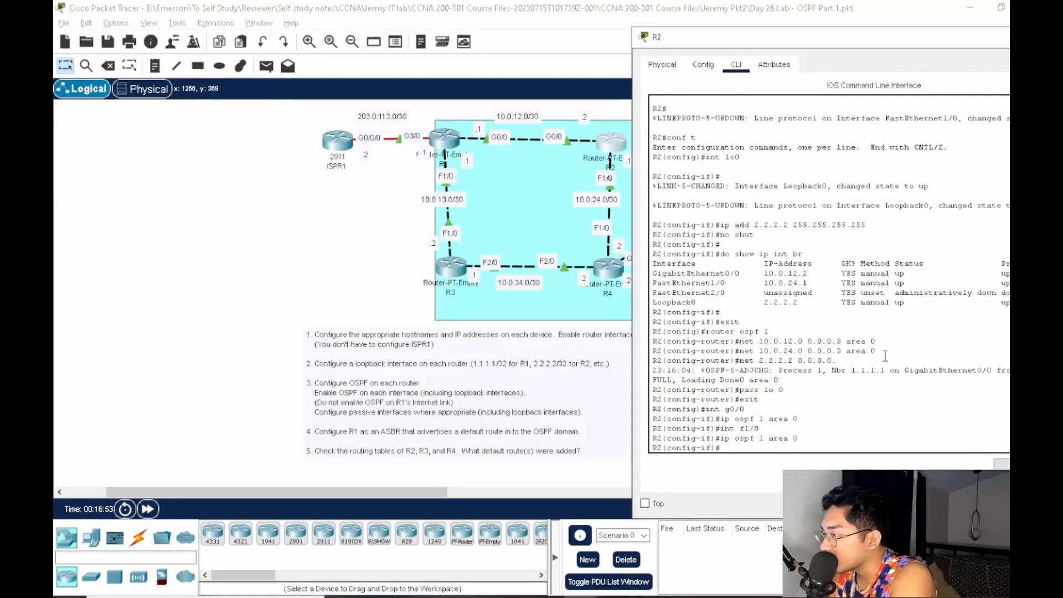
Copy R2's three network commands into the Notepad notes between the R1 and R3 sections, completing the 2.2.2.2 line with "0 area 0"
{"action": "left_click_drag", "start_coordinate": [836, 360], "coordinate": [648, 341]}
{"action": "right_click", "coordinate": [727, 345]}
{"action": "left_click", "coordinate": [747, 355]}
{"action": "key", "text": "alt+Tab"}
{"action": "key", "text": "alt+Tab"}
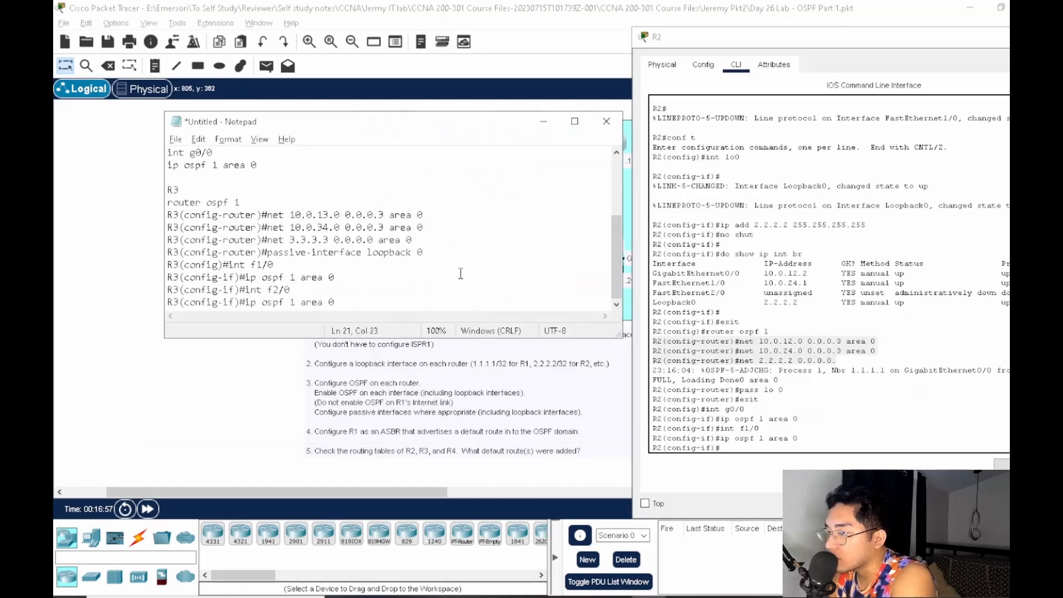
{"action": "left_click", "coordinate": [358, 167]}
{"action": "scroll", "coordinate": [358, 168], "scroll_direction": "up", "scroll_amount": 1}
{"action": "key", "text": "Return"}
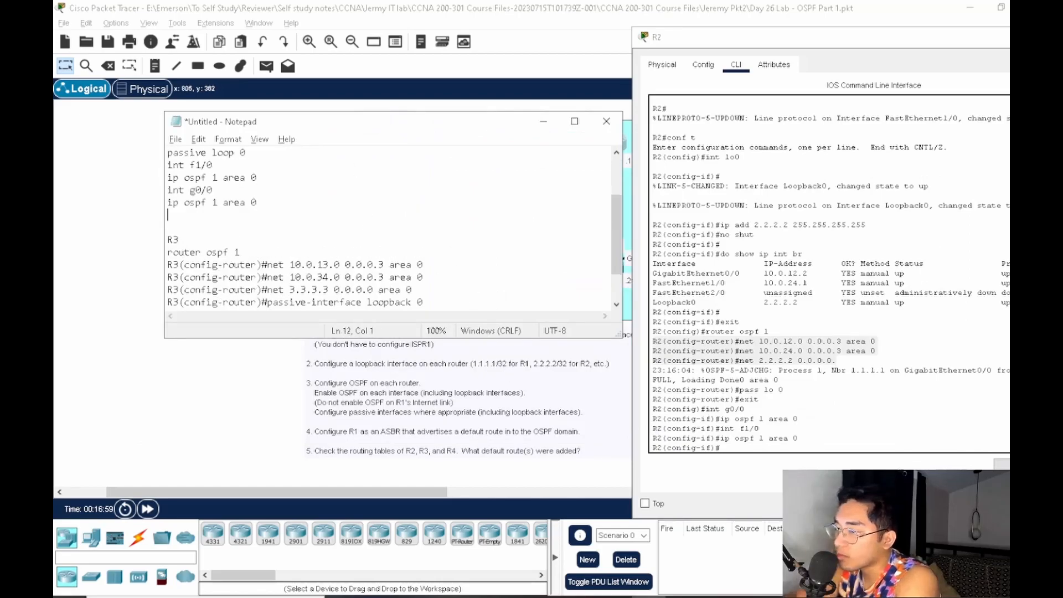
{"action": "key", "text": "Return"}
{"action": "key", "text": "ctrl+v"}
{"action": "type", "text": "0 area 0"}
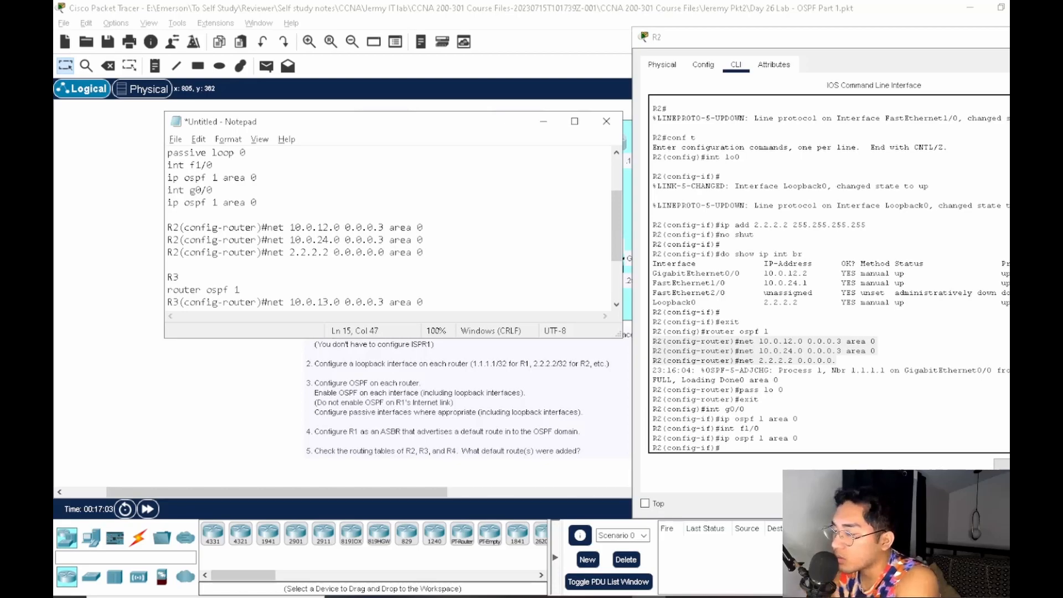
Add the heading "R2 Configuration" and R2's copied "router ospf 1" command above its network commands in the notes
{"action": "left_click", "coordinate": [779, 351]}
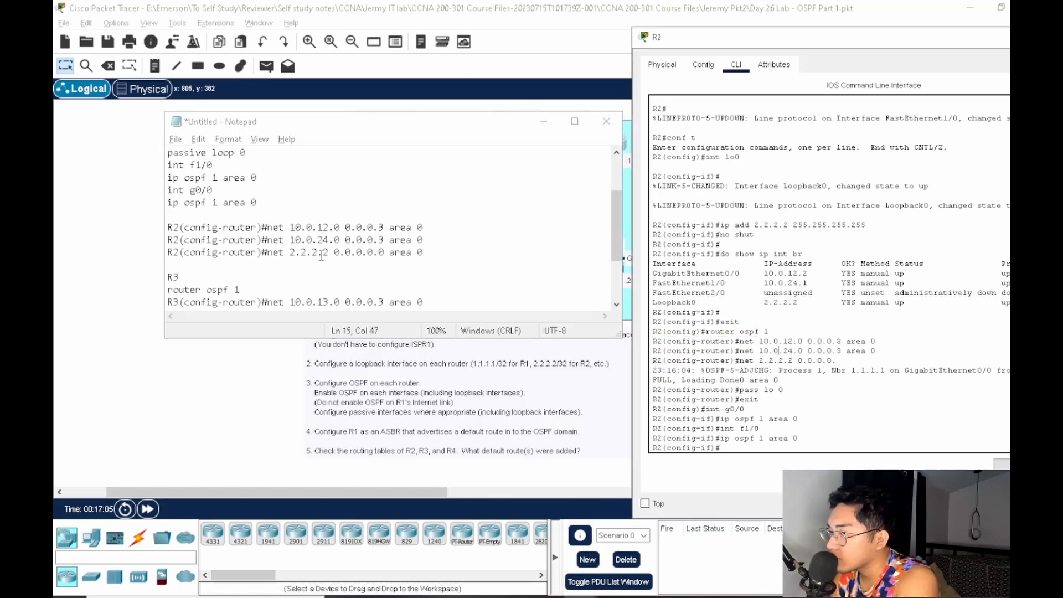
{"action": "scroll", "coordinate": [323, 256], "scroll_direction": "up", "scroll_amount": 2}
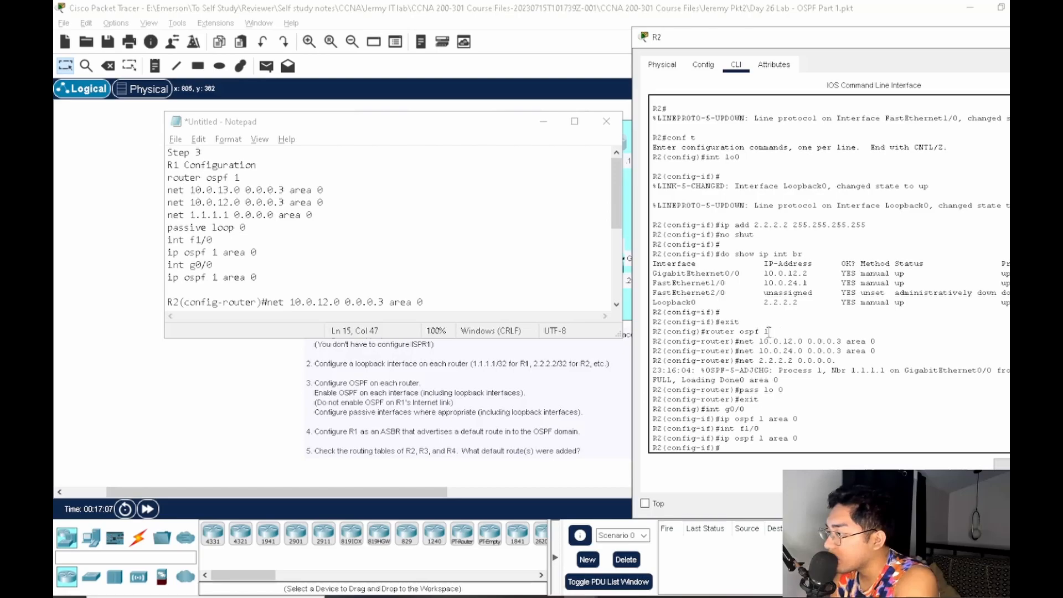
{"action": "left_click_drag", "start_coordinate": [770, 331], "coordinate": [646, 328]}
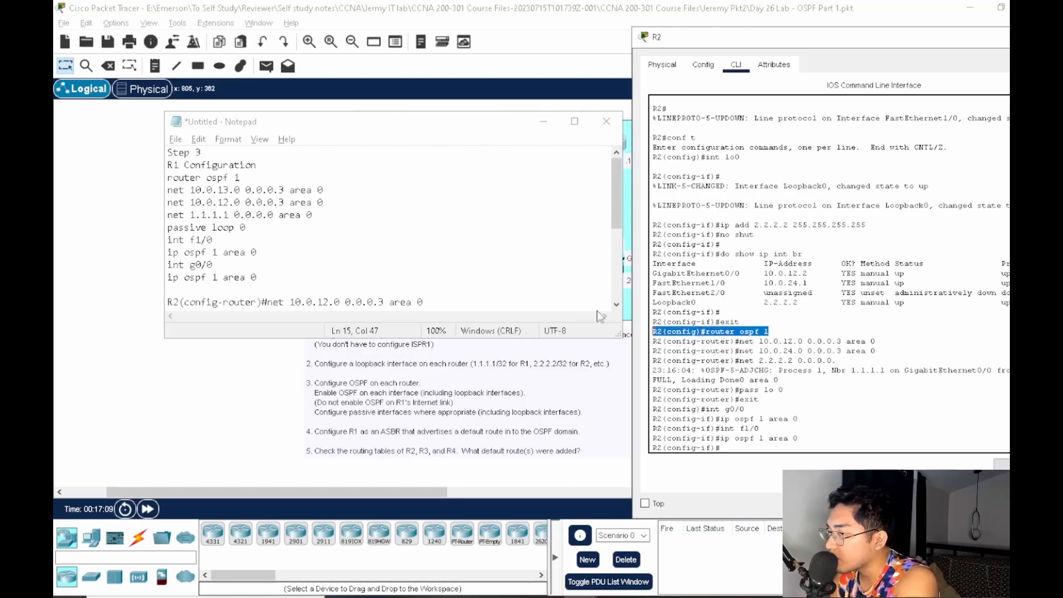
{"action": "scroll", "coordinate": [305, 266], "scroll_direction": "down", "scroll_amount": 5}
{"action": "scroll", "coordinate": [305, 266], "scroll_direction": "up", "scroll_amount": 4}
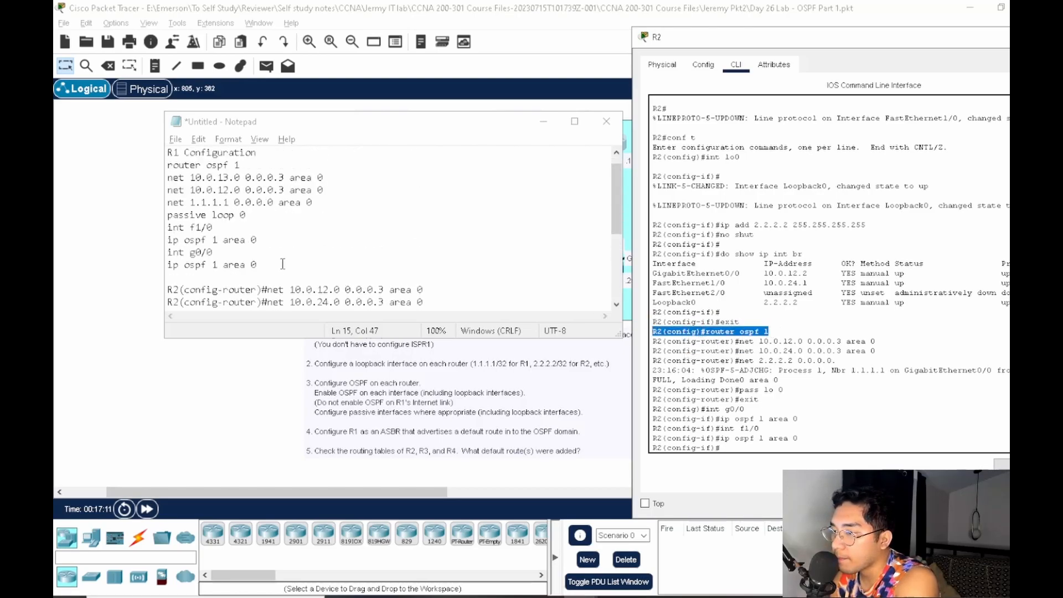
{"action": "left_click", "coordinate": [280, 284]}
{"action": "left_click", "coordinate": [283, 278]}
{"action": "key", "text": "Return"}
{"action": "type", "text": "R"}
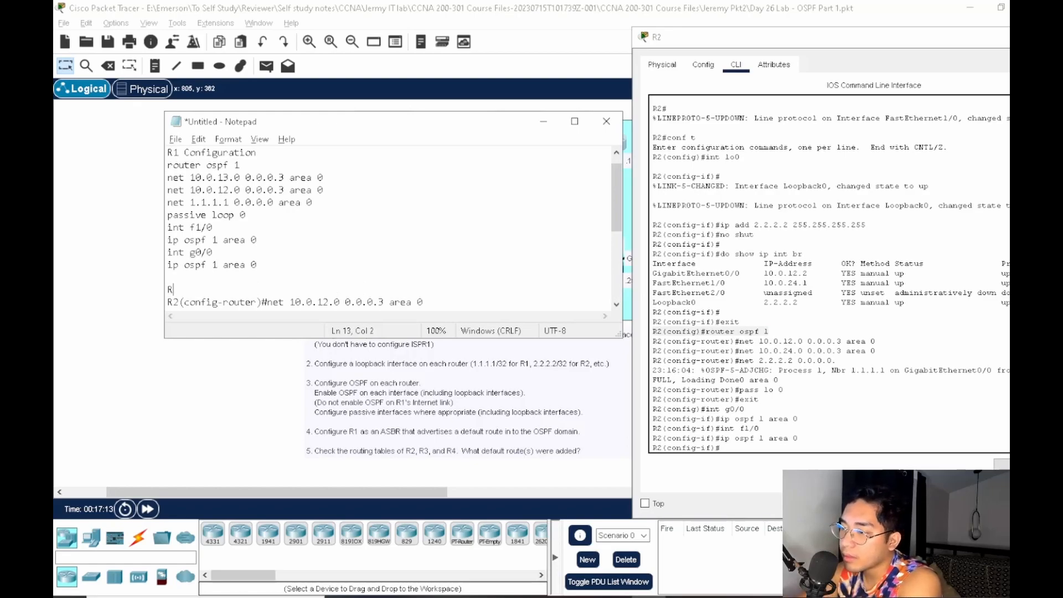
{"action": "type", "text": "2 Configuration"}
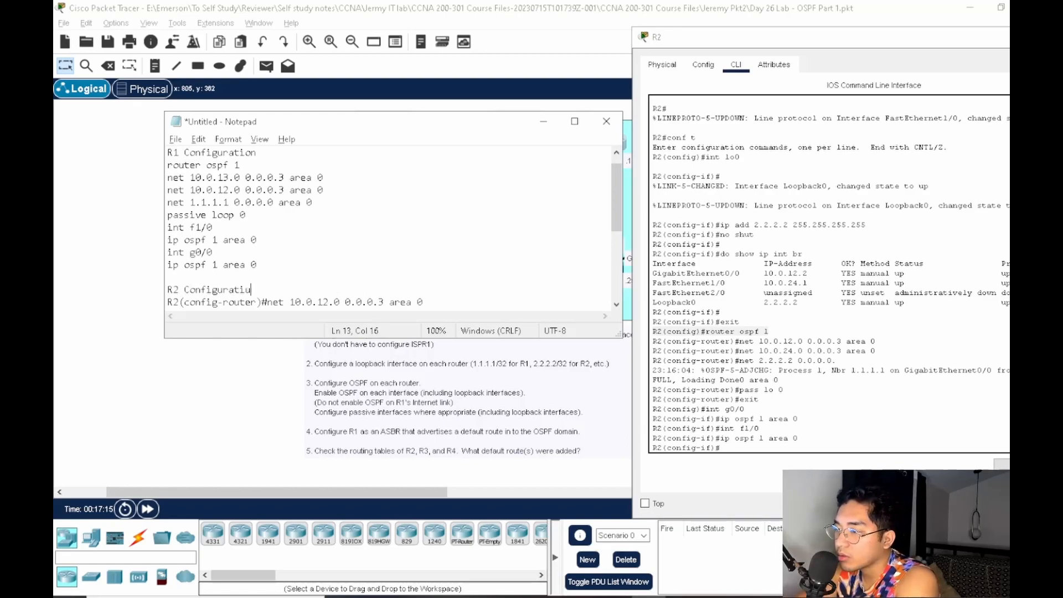
{"action": "key", "text": "Return"}
{"action": "key", "text": "ctrl+v"}
{"action": "scroll", "coordinate": [335, 233], "scroll_direction": "down", "scroll_amount": 2}
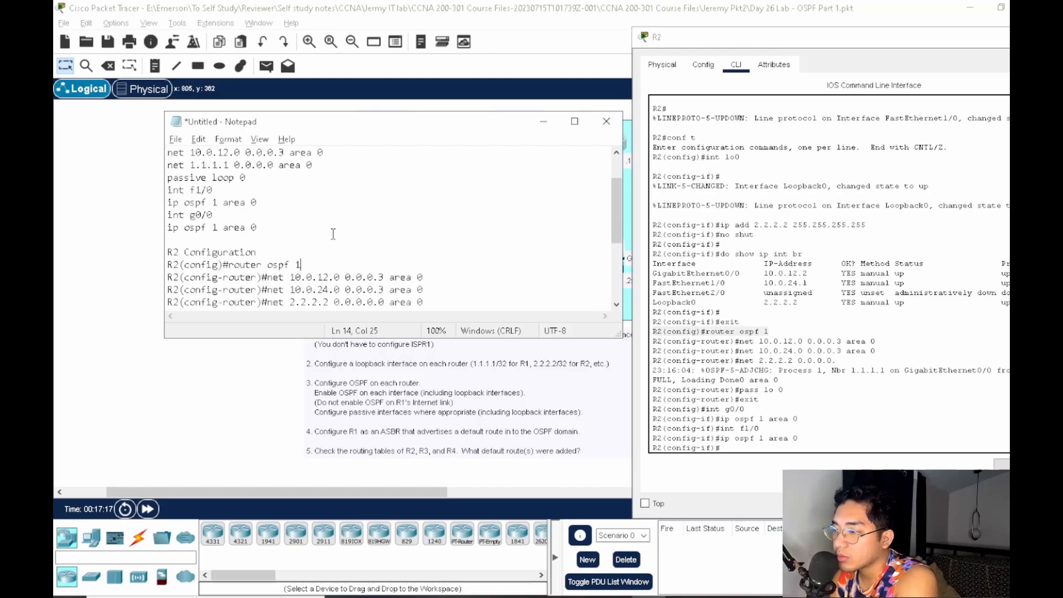
Copy R2's int g0/0 and int f1/0 commands with their "ip ospf 1 area 0" lines into the notes below the 2.2.2.2 network line
{"action": "scroll", "coordinate": [365, 245], "scroll_direction": "up", "scroll_amount": 3}
{"action": "scroll", "coordinate": [365, 245], "scroll_direction": "down", "scroll_amount": 4}
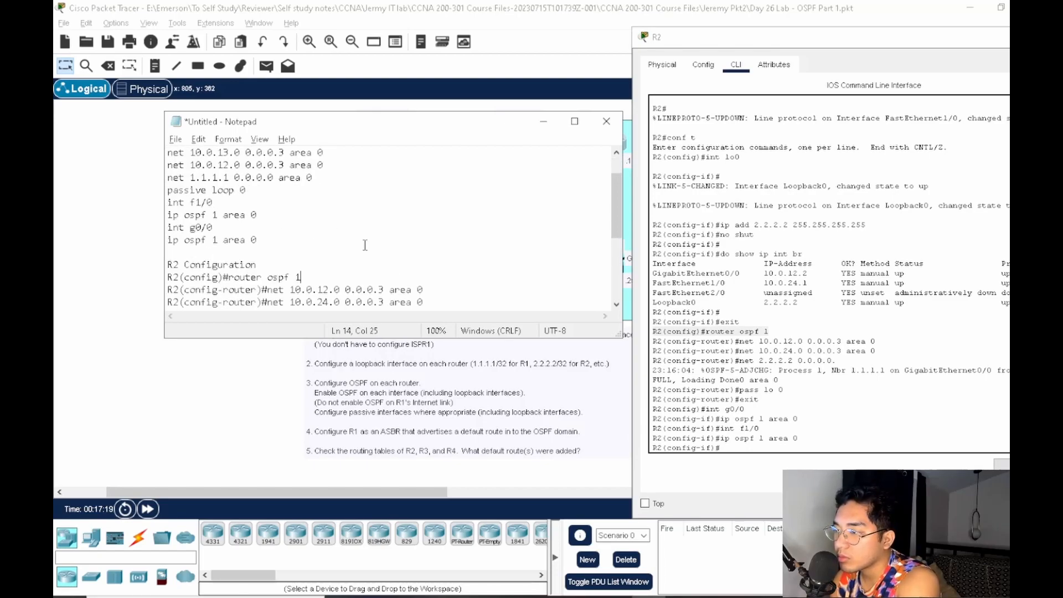
{"action": "scroll", "coordinate": [863, 383], "scroll_direction": "down", "scroll_amount": 1}
{"action": "left_click", "coordinate": [753, 395]}
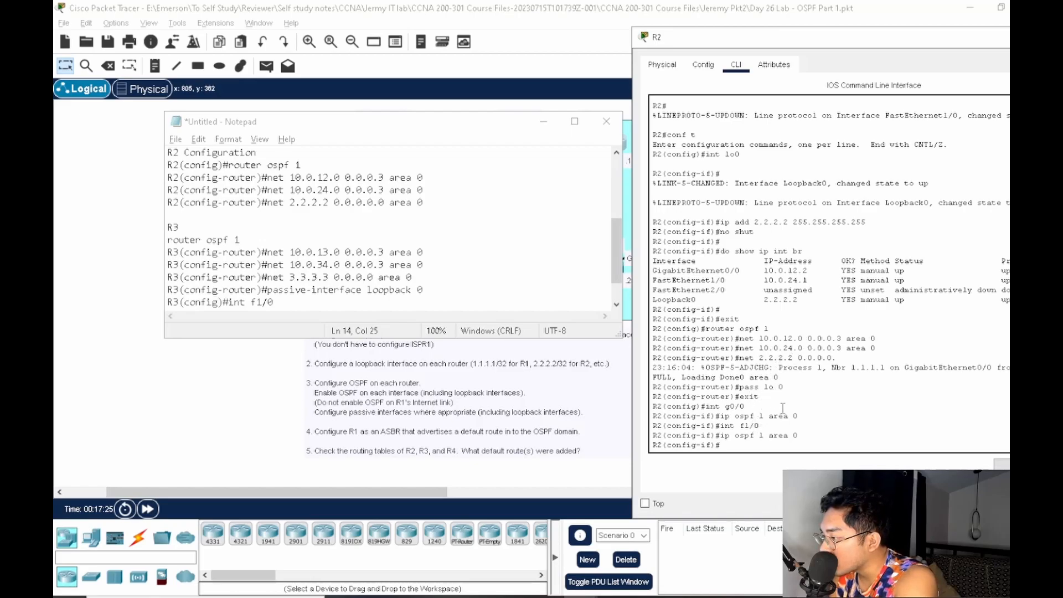
{"action": "left_click_drag", "start_coordinate": [815, 436], "coordinate": [644, 407]}
{"action": "right_click", "coordinate": [700, 412]}
{"action": "left_click", "coordinate": [726, 420]}
{"action": "left_click", "coordinate": [465, 294]}
{"action": "scroll", "coordinate": [460, 285], "scroll_direction": "down", "scroll_amount": 1}
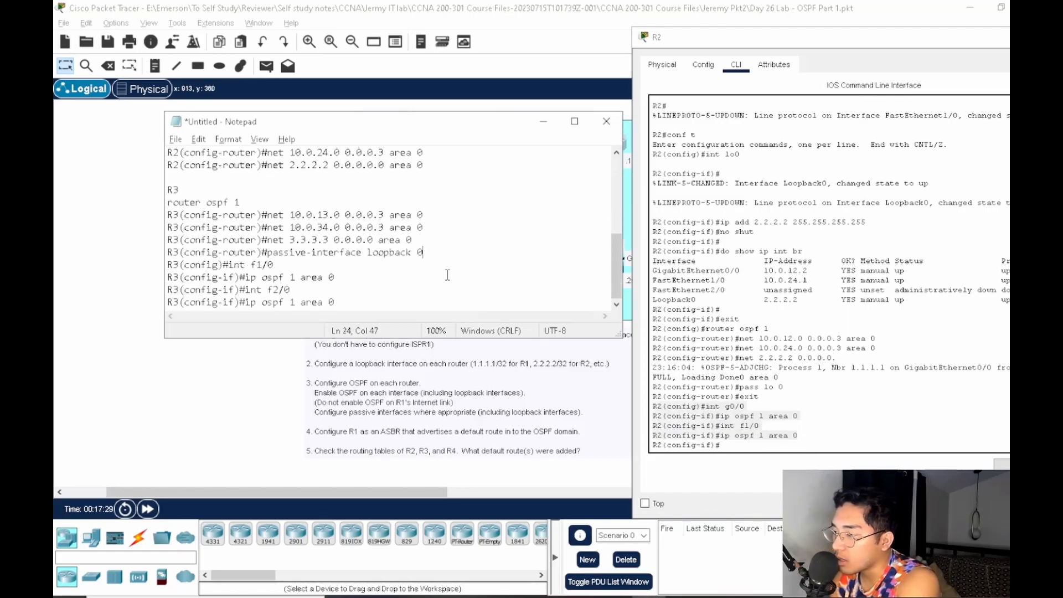
{"action": "scroll", "coordinate": [435, 284], "scroll_direction": "up", "scroll_amount": 3}
{"action": "left_click", "coordinate": [468, 282]}
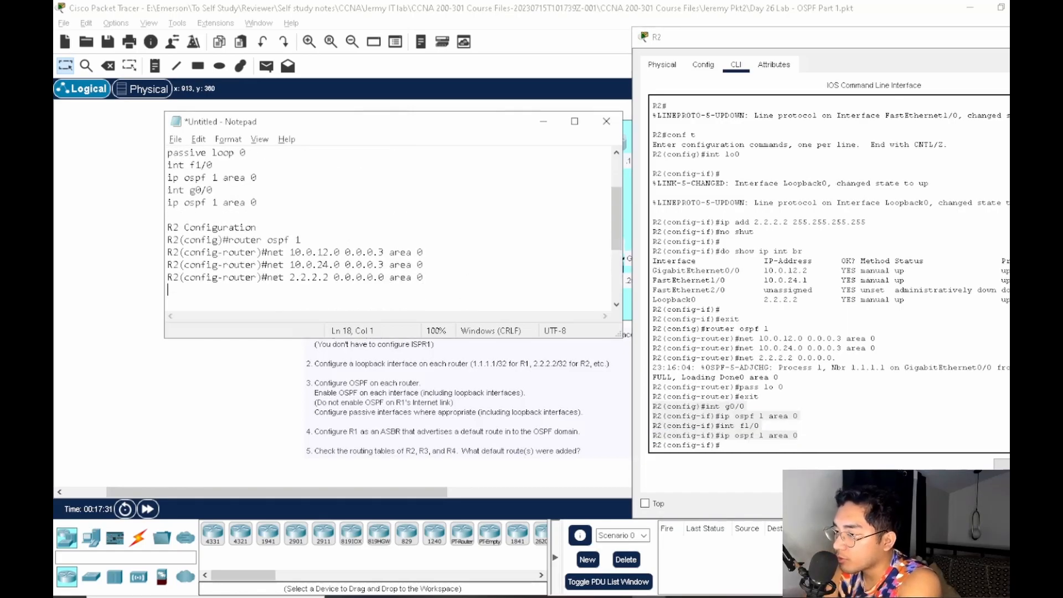
{"action": "key", "text": "Return"}
{"action": "key", "text": "ctrl+v"}
{"action": "left_click", "coordinate": [463, 277]}
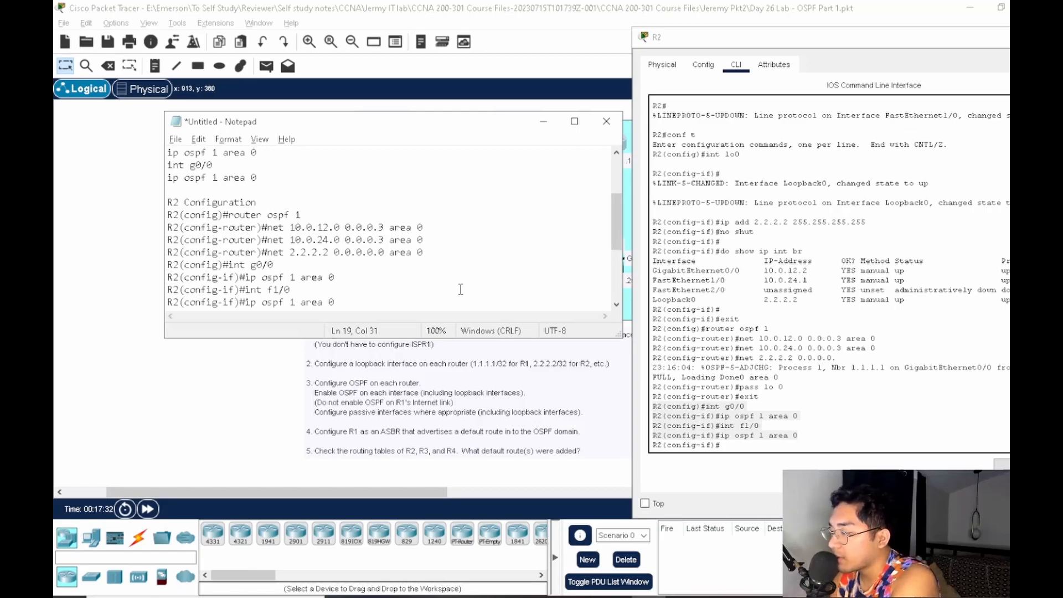
{"action": "left_click", "coordinate": [460, 252]}
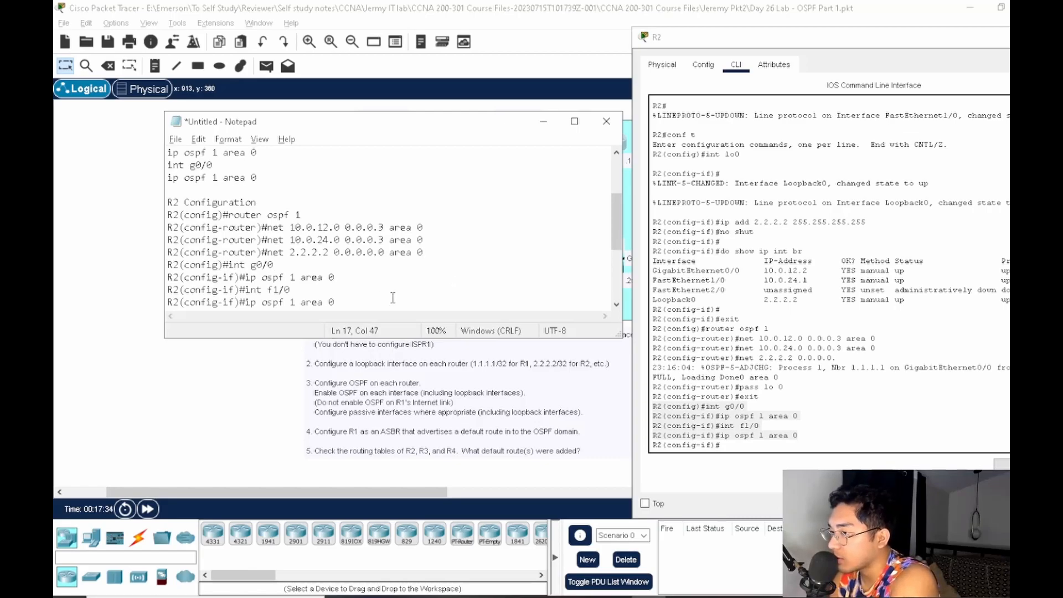
Try to copy the "pass lo 0" command from R2's CLI for the notes
{"action": "scroll", "coordinate": [397, 288], "scroll_direction": "up", "scroll_amount": 2}
{"action": "left_click_drag", "start_coordinate": [273, 191], "coordinate": [190, 204]}
{"action": "scroll", "coordinate": [417, 242], "scroll_direction": "down", "scroll_amount": 2}
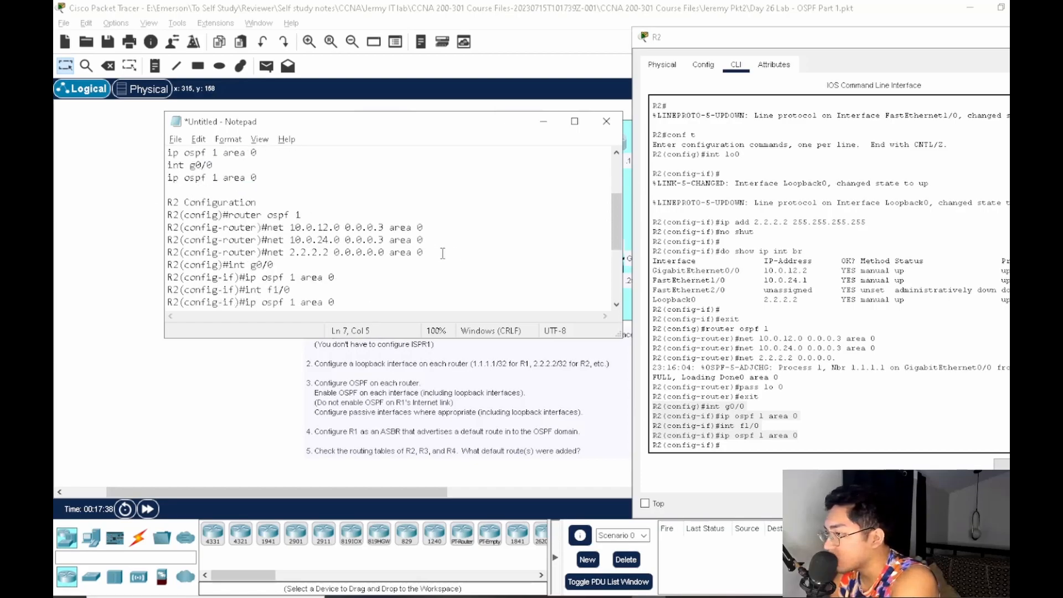
{"action": "left_click", "coordinate": [775, 406]}
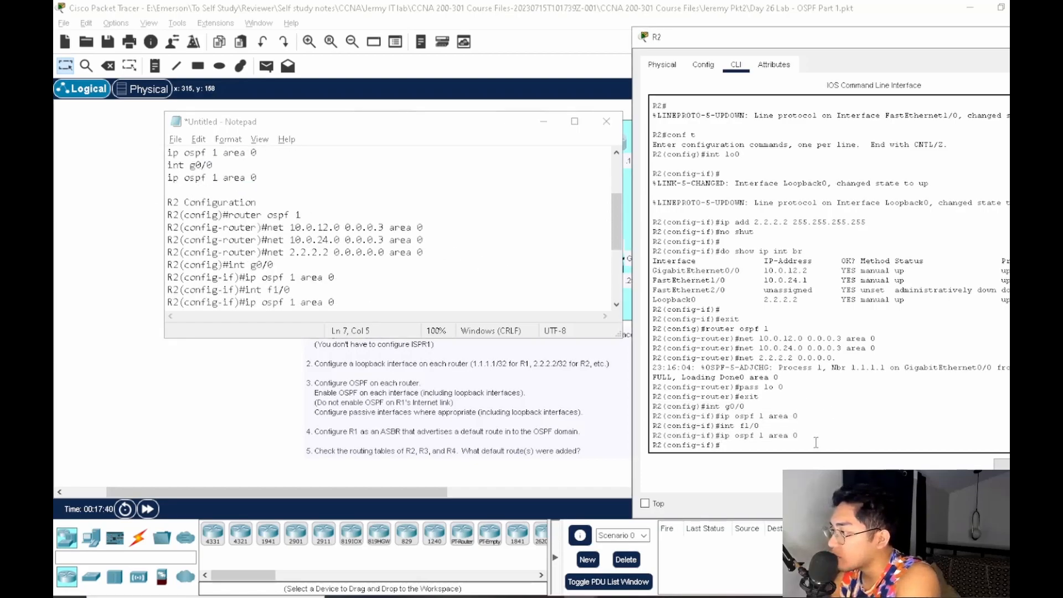
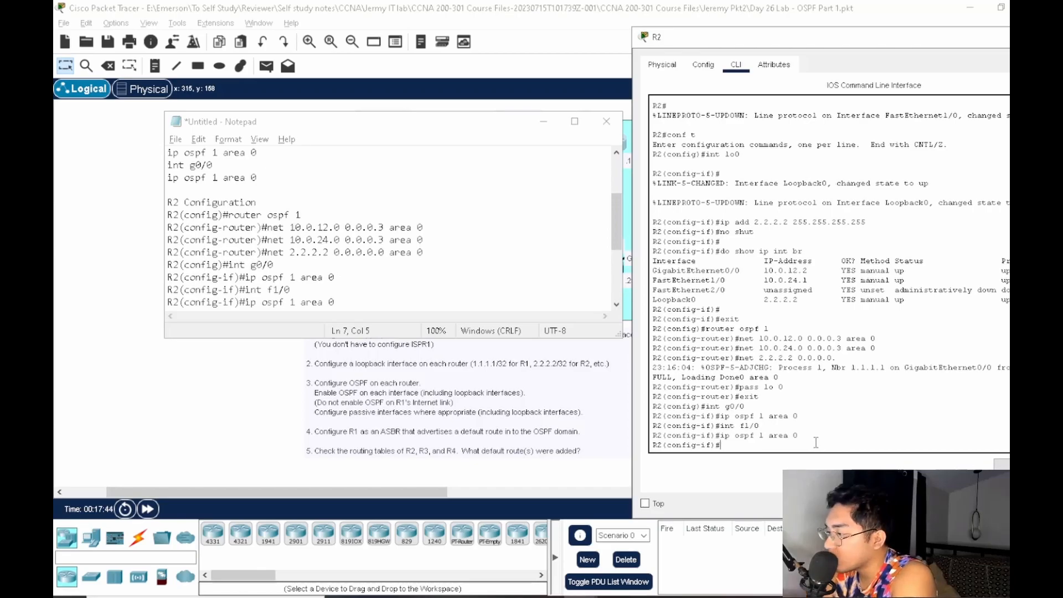
{"action": "left_click_drag", "start_coordinate": [787, 387], "coordinate": [650, 386]}
{"action": "key", "text": "ctrl+c"}
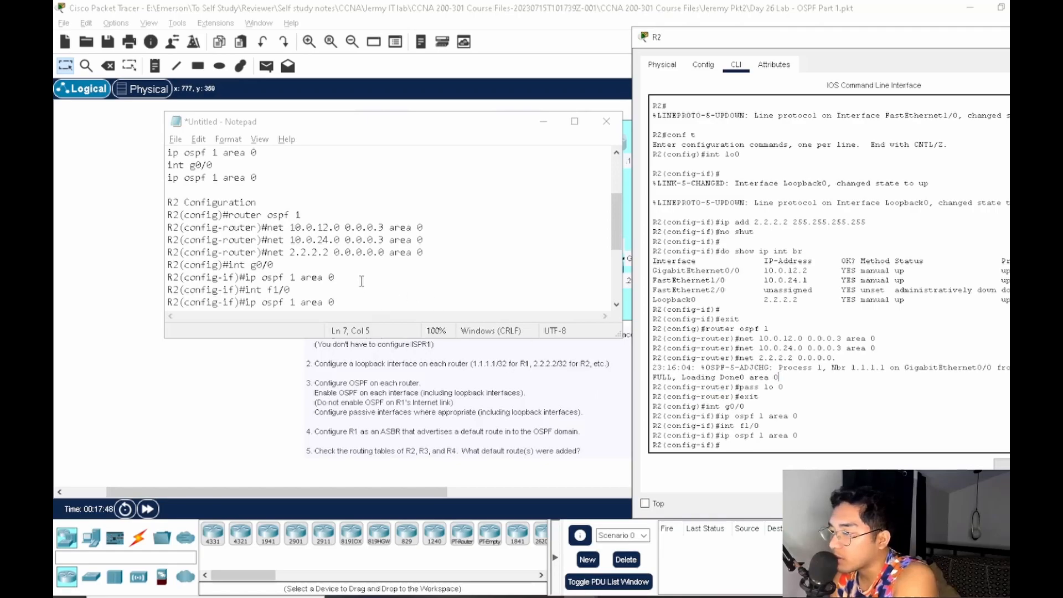
{"action": "scroll", "coordinate": [361, 282], "scroll_direction": "down", "scroll_amount": 2}
{"action": "scroll", "coordinate": [346, 226], "scroll_direction": "up", "scroll_amount": 1}
Try pasting R1's "passive loop 0" line below R2's 2.2.2.2 network line in the notes, and undo it
{"action": "left_click", "coordinate": [447, 221]}
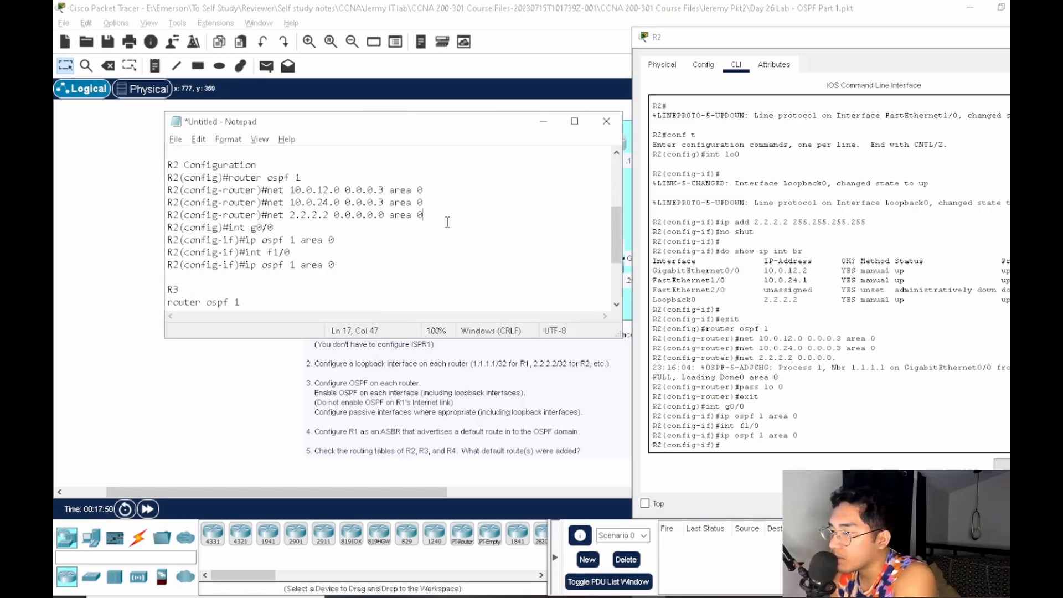
{"action": "key", "text": "Return"}
{"action": "scroll", "coordinate": [251, 231], "scroll_direction": "up", "scroll_amount": 2}
{"action": "scroll", "coordinate": [251, 232], "scroll_direction": "up", "scroll_amount": 2}
{"action": "left_click_drag", "start_coordinate": [247, 227], "coordinate": [159, 228]}
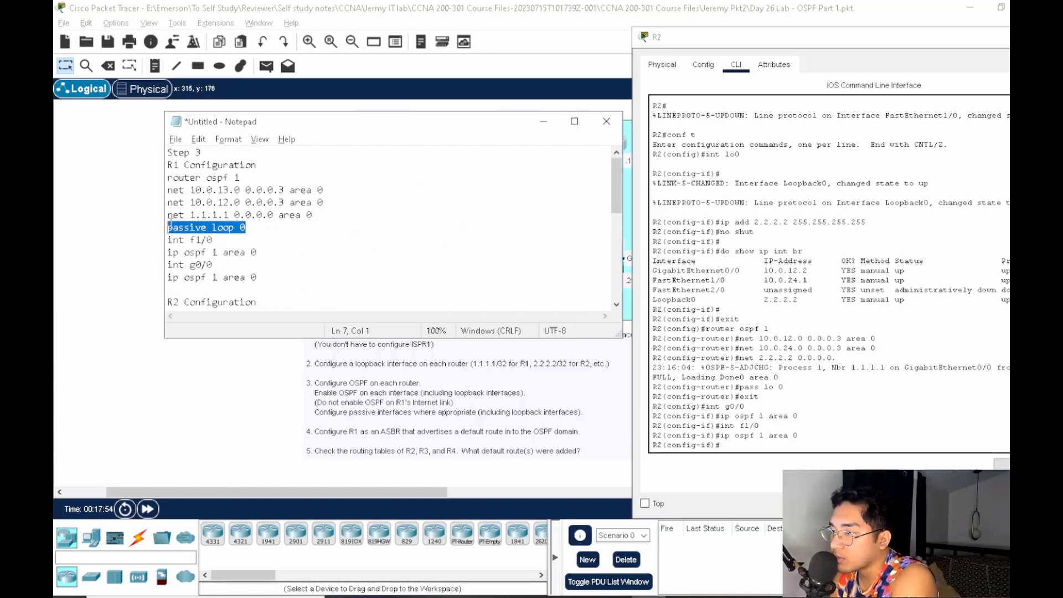
{"action": "key", "text": "ctrl+c"}
{"action": "scroll", "coordinate": [244, 227], "scroll_direction": "down", "scroll_amount": 4}
{"action": "left_click", "coordinate": [244, 216]}
{"action": "key", "text": "ctrl+v"}
{"action": "key", "text": "ctrl+z"}
Copy R3's "passive-interface loopback 0" line in the notes to a new line below R2's 2.2.2.2 network command
{"action": "scroll", "coordinate": [354, 255], "scroll_direction": "down", "scroll_amount": 3}
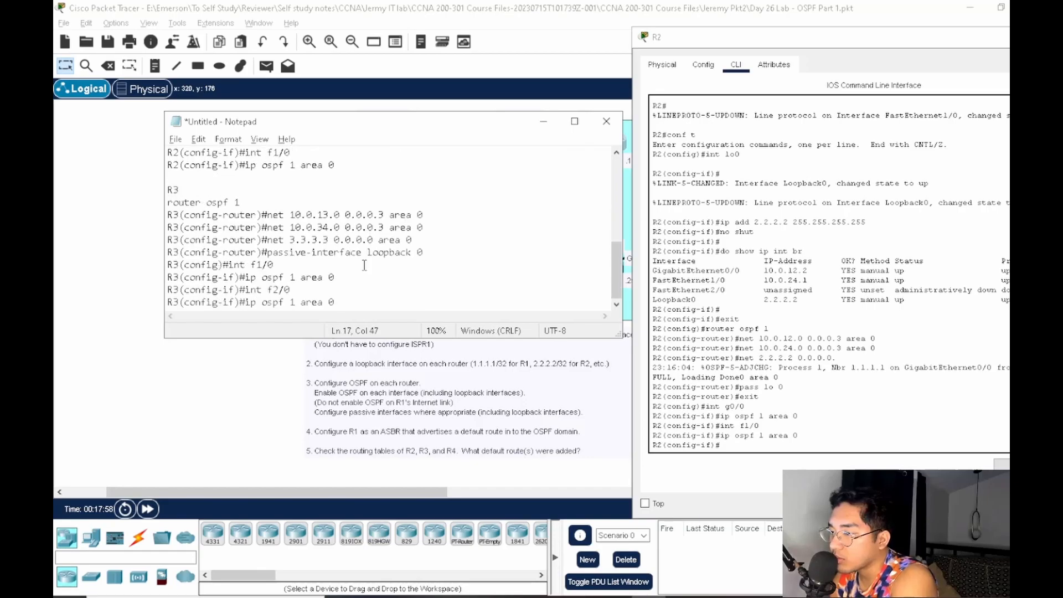
{"action": "left_click_drag", "start_coordinate": [424, 253], "coordinate": [114, 256]}
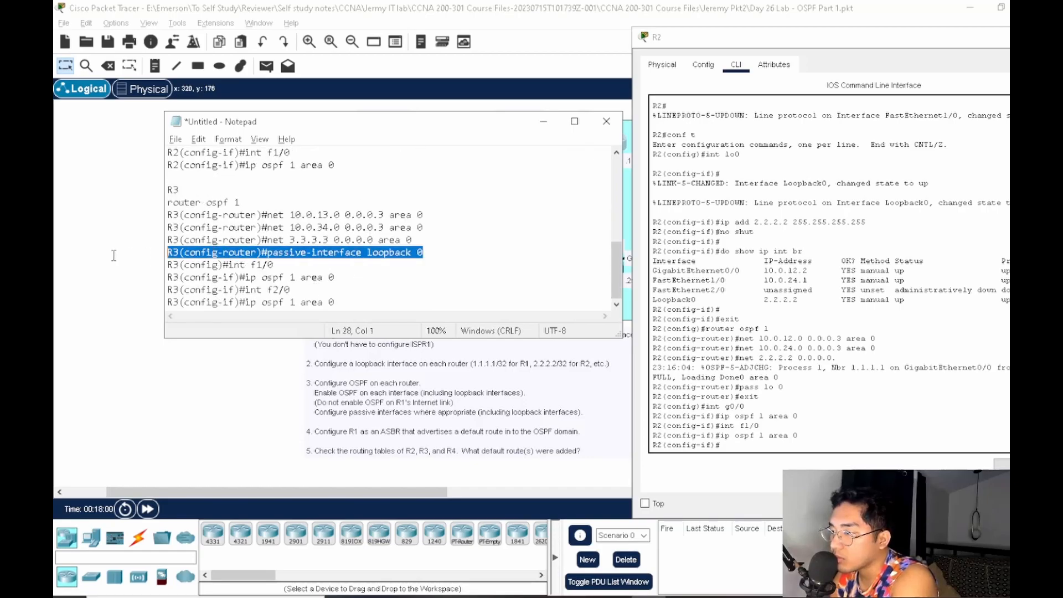
{"action": "key", "text": "ctrl+c"}
{"action": "scroll", "coordinate": [236, 249], "scroll_direction": "up", "scroll_amount": 3}
{"action": "left_click", "coordinate": [334, 246]}
{"action": "left_click", "coordinate": [431, 228]}
{"action": "key", "text": "Return"}
{"action": "key", "text": "ctrl+v"}
{"action": "left_click", "coordinate": [495, 248]}
{"action": "scroll", "coordinate": [441, 286], "scroll_direction": "down", "scroll_amount": 1}
{"action": "scroll", "coordinate": [433, 279], "scroll_direction": "down", "scroll_amount": 3}
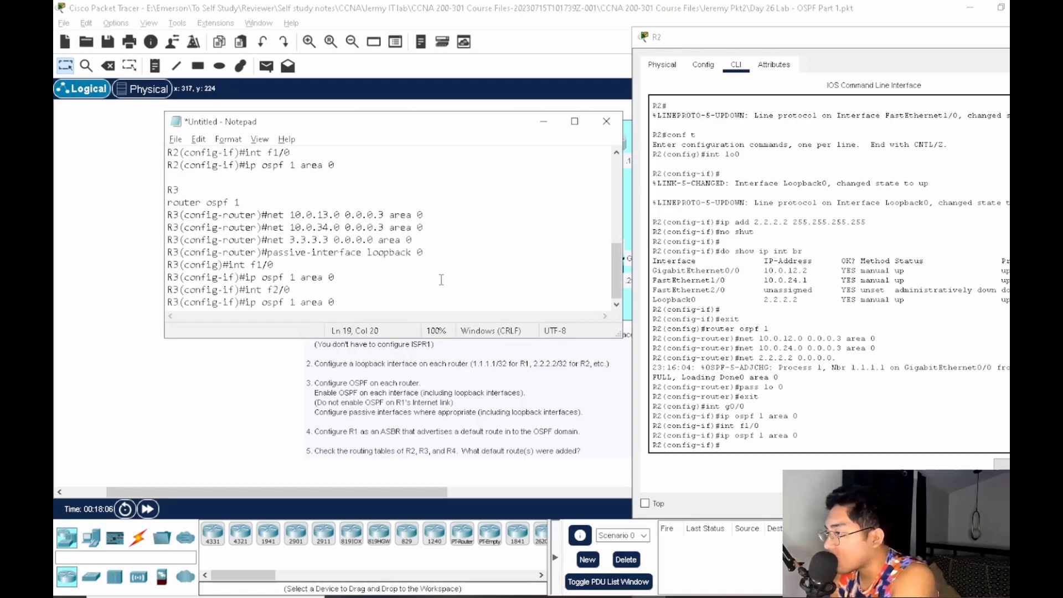
Return to Packet Tracer, close R2's window and open router R4's command line
{"action": "left_click", "coordinate": [458, 269]}
{"action": "left_click", "coordinate": [832, 414]}
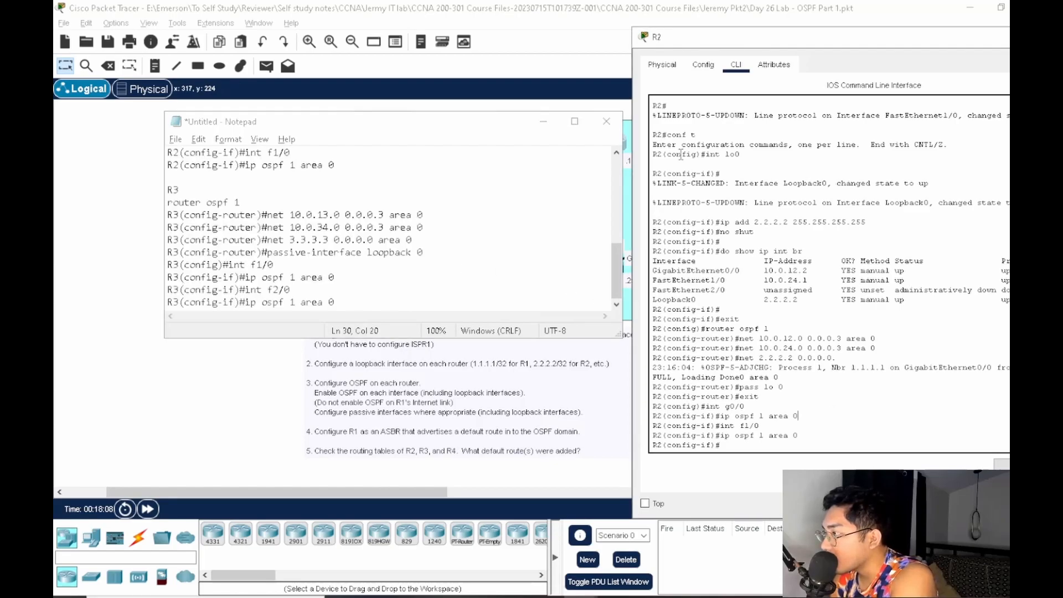
{"action": "double_click", "coordinate": [853, 39]}
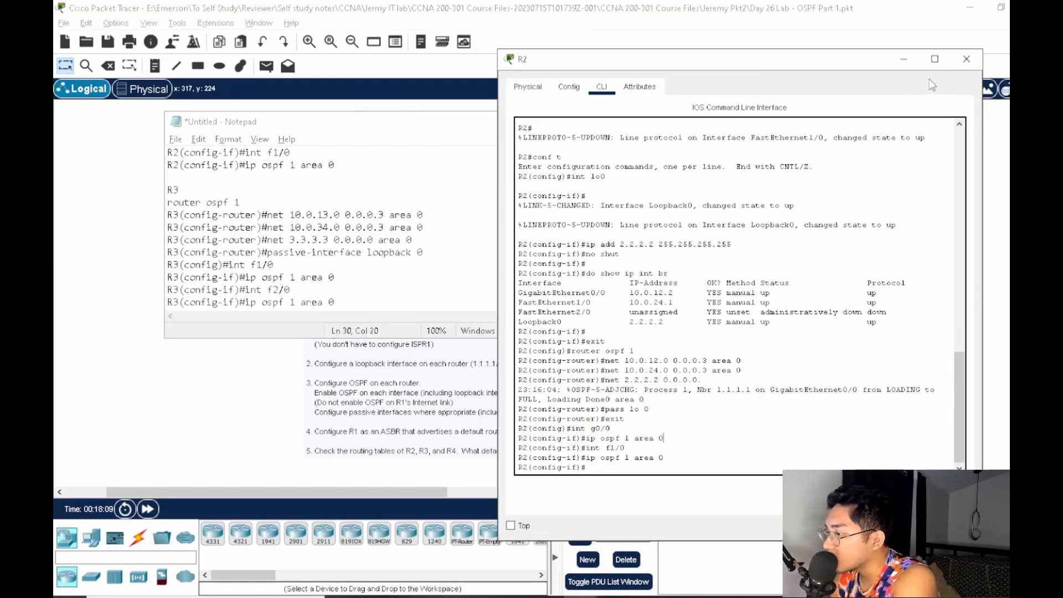
{"action": "left_click", "coordinate": [967, 58]}
{"action": "left_click", "coordinate": [826, 183]}
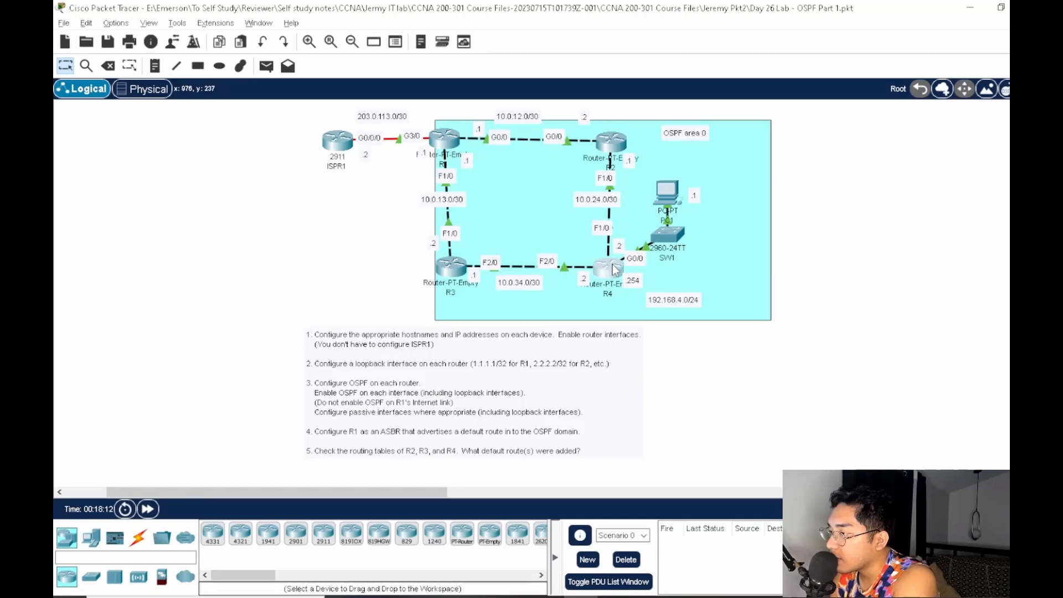
{"action": "left_click", "coordinate": [615, 270]}
{"action": "double_click", "coordinate": [565, 105]}
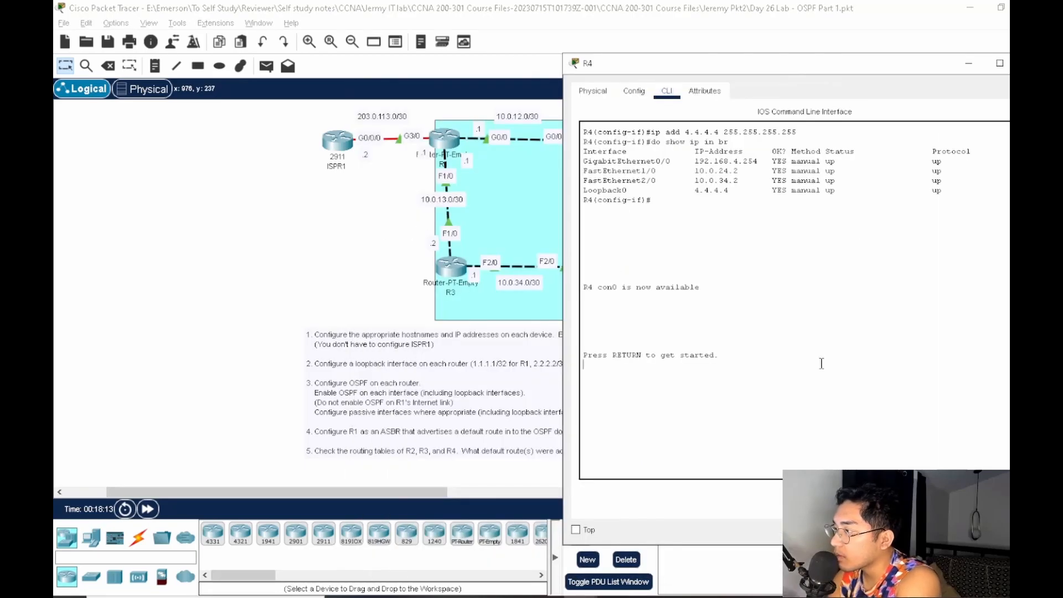
Enter global configuration mode on R4 and start OSPF process 1 with "router ospf 1"
{"action": "key", "text": "Return"}
{"action": "type", "text": "en"}
{"action": "key", "text": "Return"}
{"action": "type", "text": "co"}
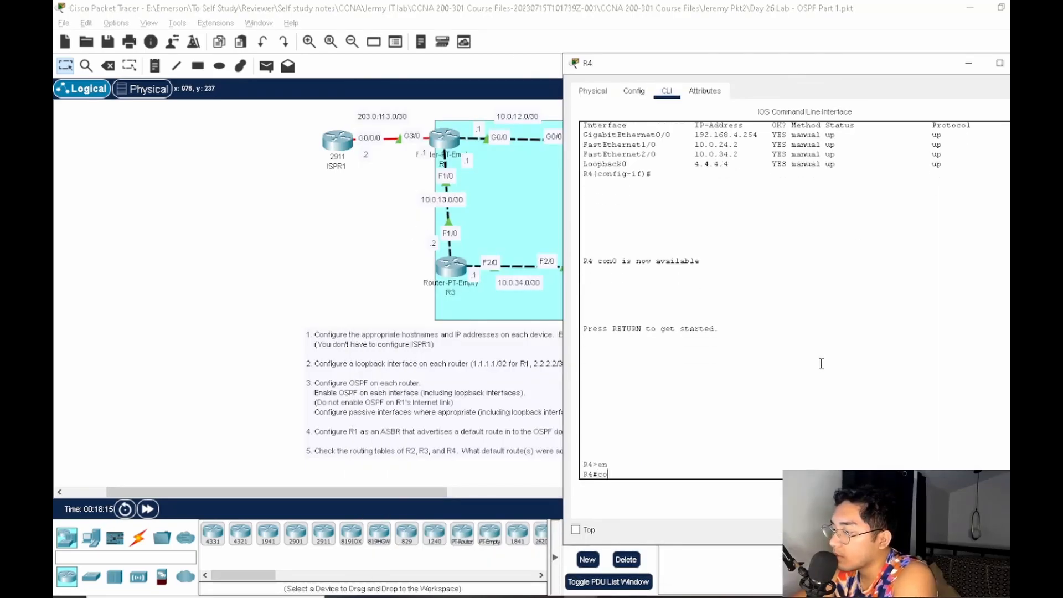
{"action": "type", "text": "n ft"}
{"action": "key", "text": "Return"}
{"action": "type", "text": "router ospf 1"}
{"action": "key", "text": "Return"}
Add network 10.0.34.0 with wildcard 0.0.0.3 to area 0 in R4's OSPF configuration
{"action": "type", "text": "net"}
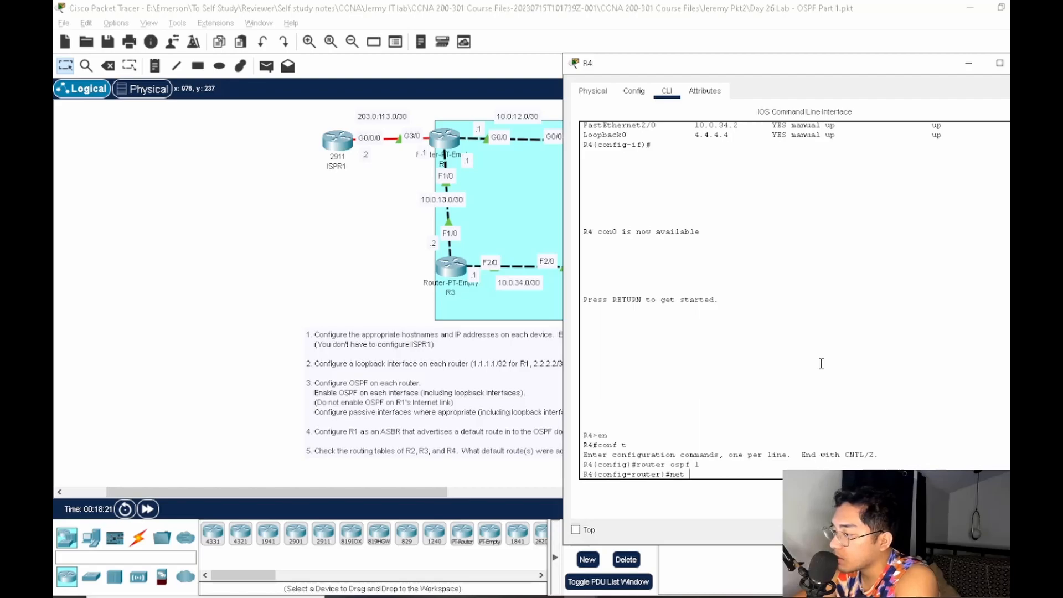
{"action": "left_click_drag", "start_coordinate": [784, 72], "coordinate": [917, 46]}
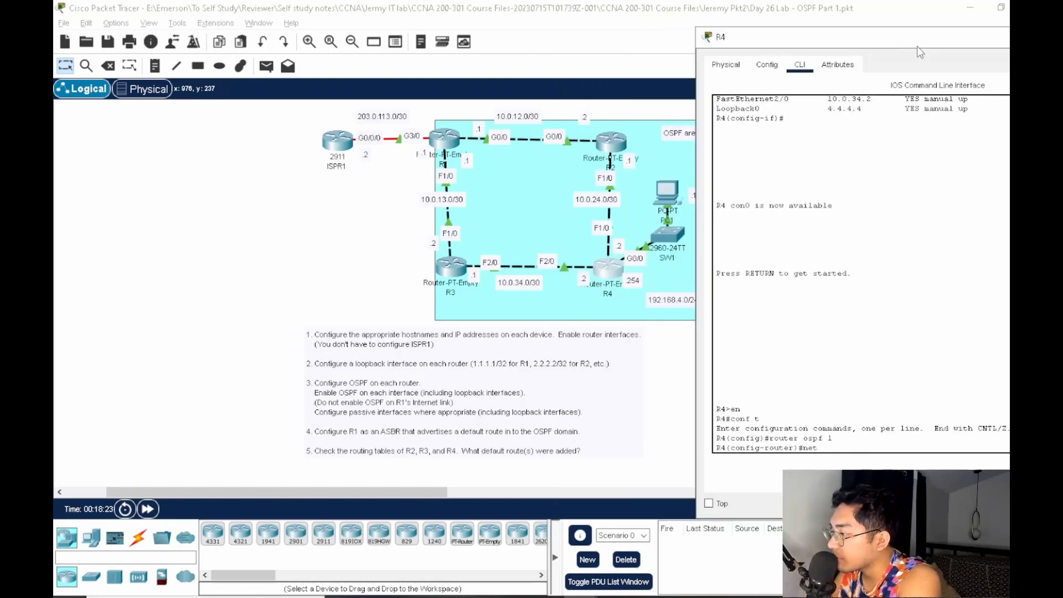
{"action": "type", "text": "10.0.34"}
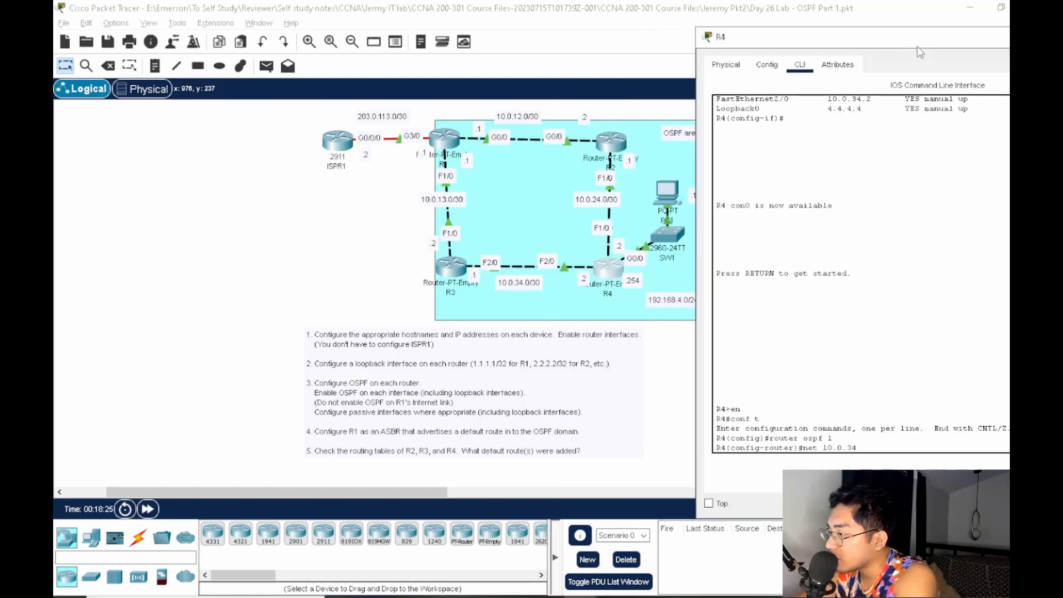
{"action": "type", "text": ".0 0.0.0.3 area 0"}
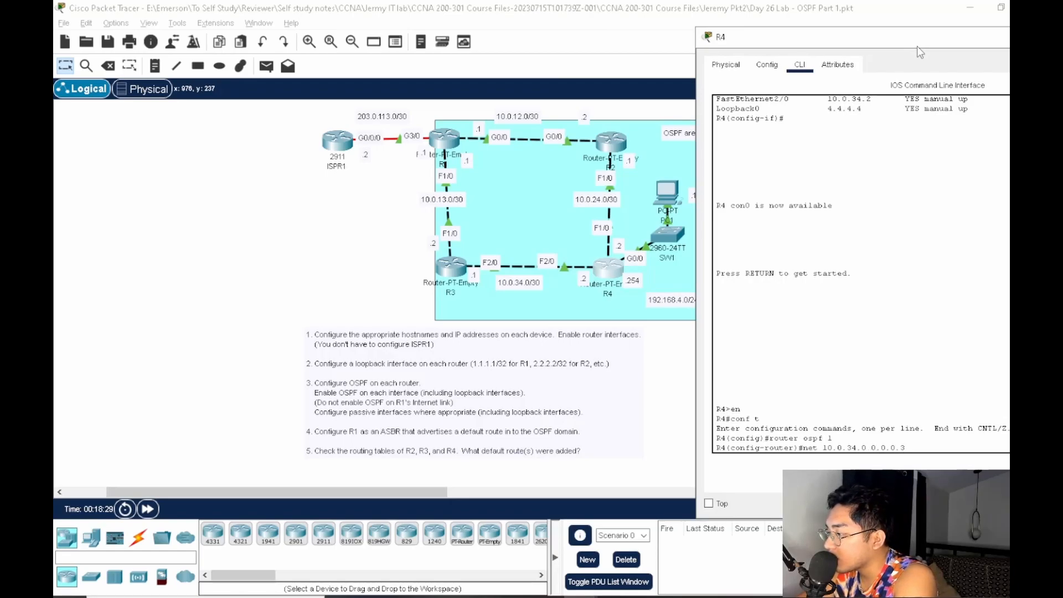
{"action": "key", "text": "Return"}
Add network 10.0.24.0 with wildcard 0.0.0.3 to area 0 in R4's OSPF configuration
{"action": "type", "text": "er)#net "}
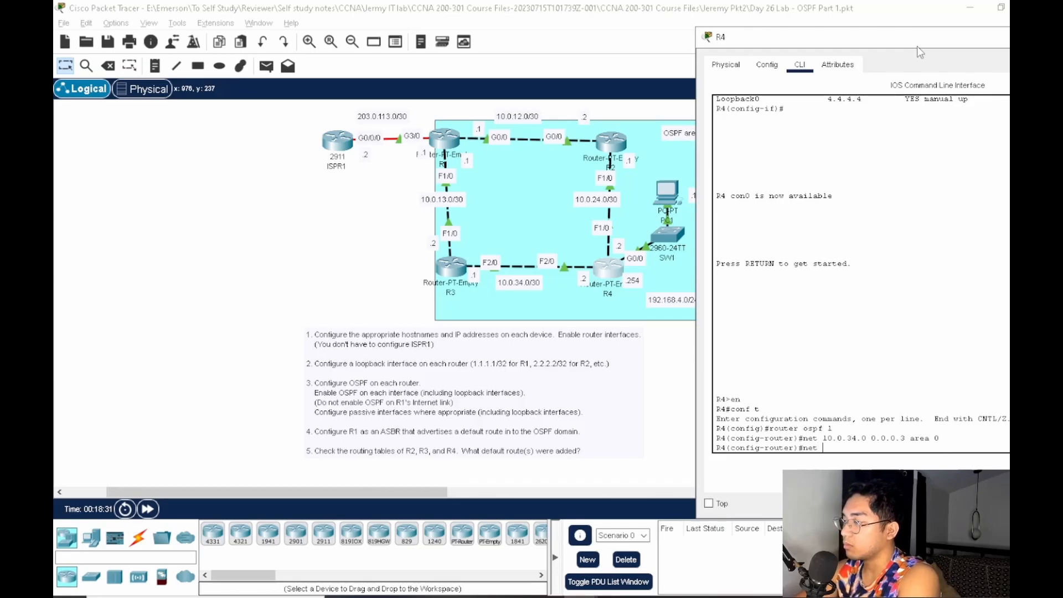
{"action": "type", "text": "10.0.24"}
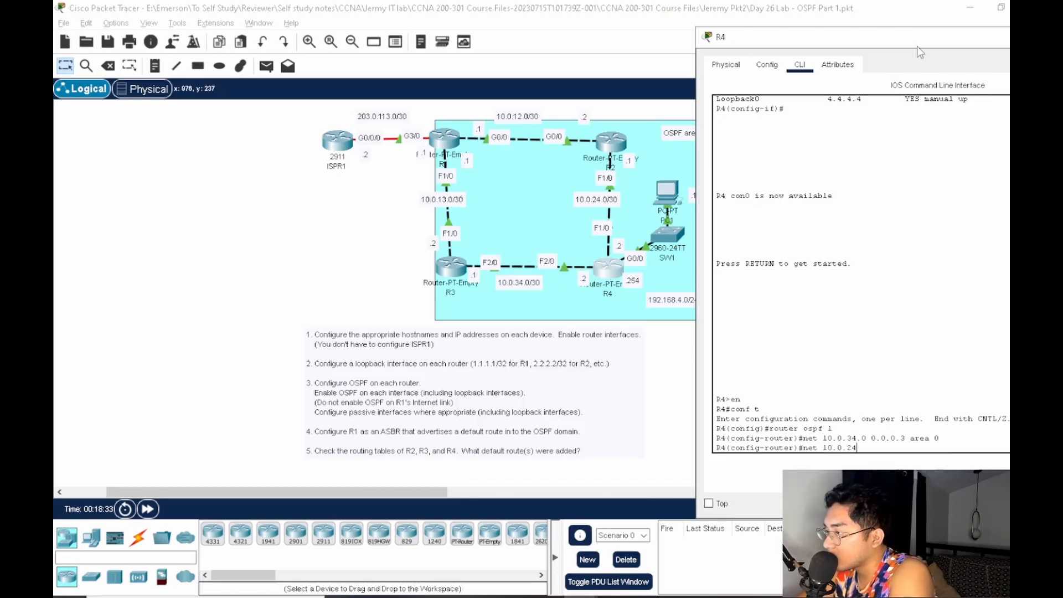
{"action": "type", "text": ".0 0.0"}
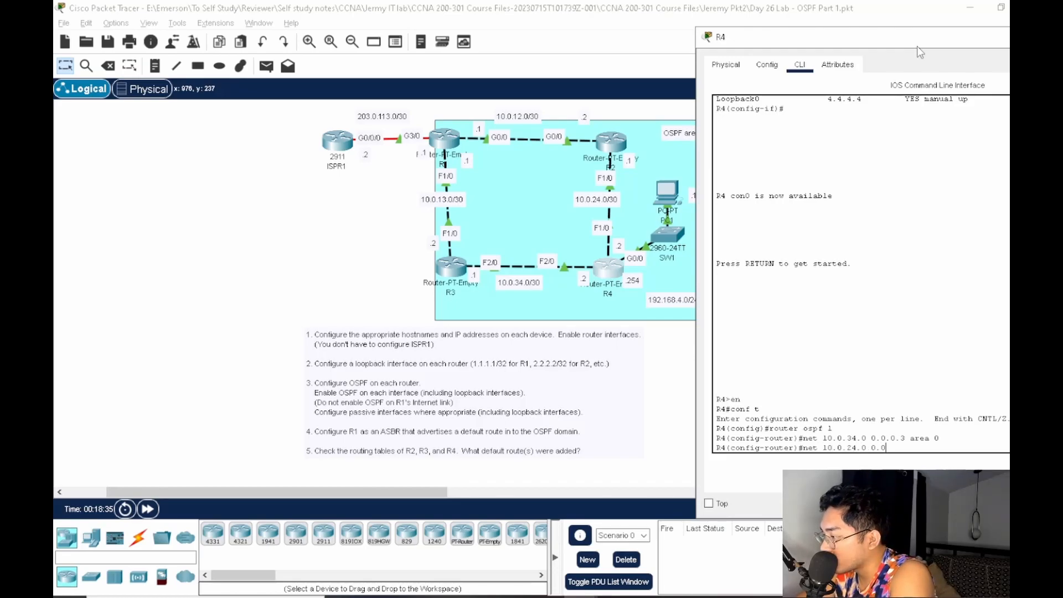
{"action": "type", "text": ".0.3 area 0"}
{"action": "key", "text": "Return"}
Add the LAN network 192.168.4.0 with wildcard 0.0.0.255 to area 0 in R4's OSPF configuration
{"action": "type", "text": "net 192.168.4.0255.25"}
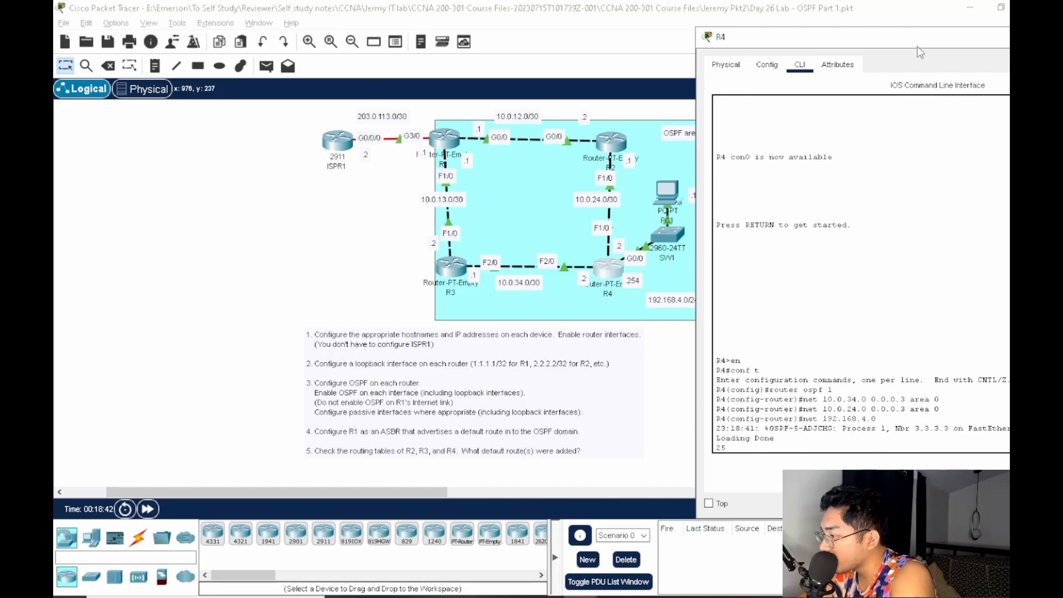
{"action": "key", "text": "BackSpace"}
{"action": "key", "text": "BackSpace"}
{"action": "key", "text": "BackSpace"}
{"action": "key", "text": "BackSpace"}
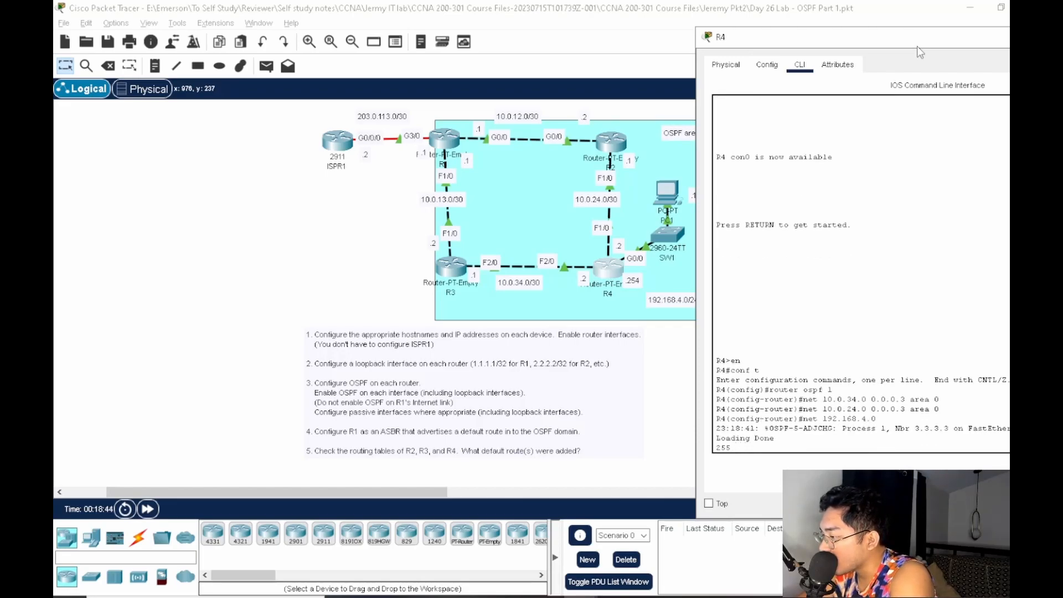
{"action": "key", "text": "BackSpace"}
{"action": "type", "text": "0.0.0."}
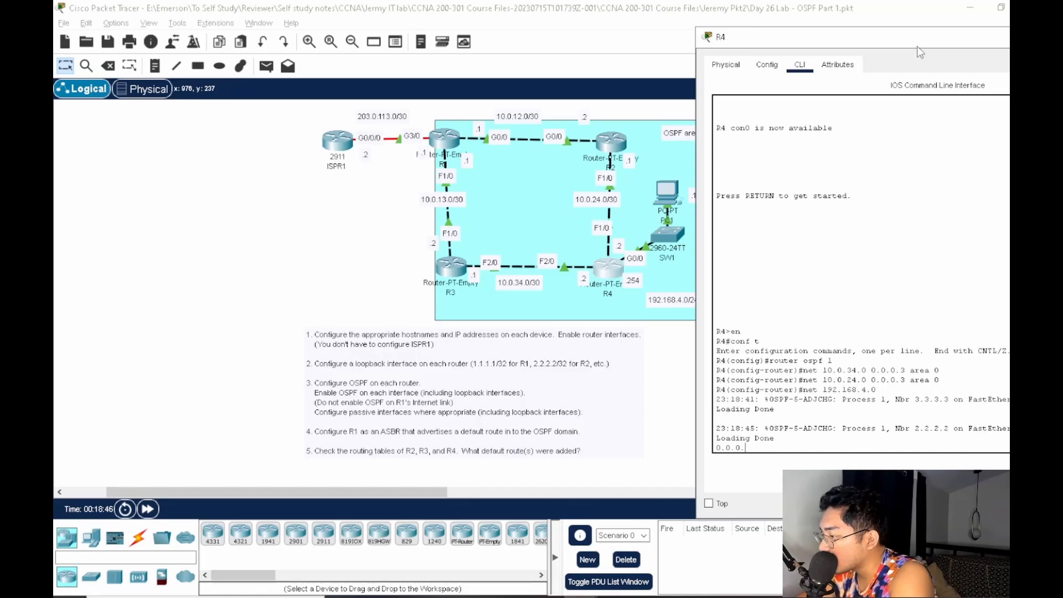
{"action": "type", "text": "255 area 0"}
{"action": "key", "text": "Return"}
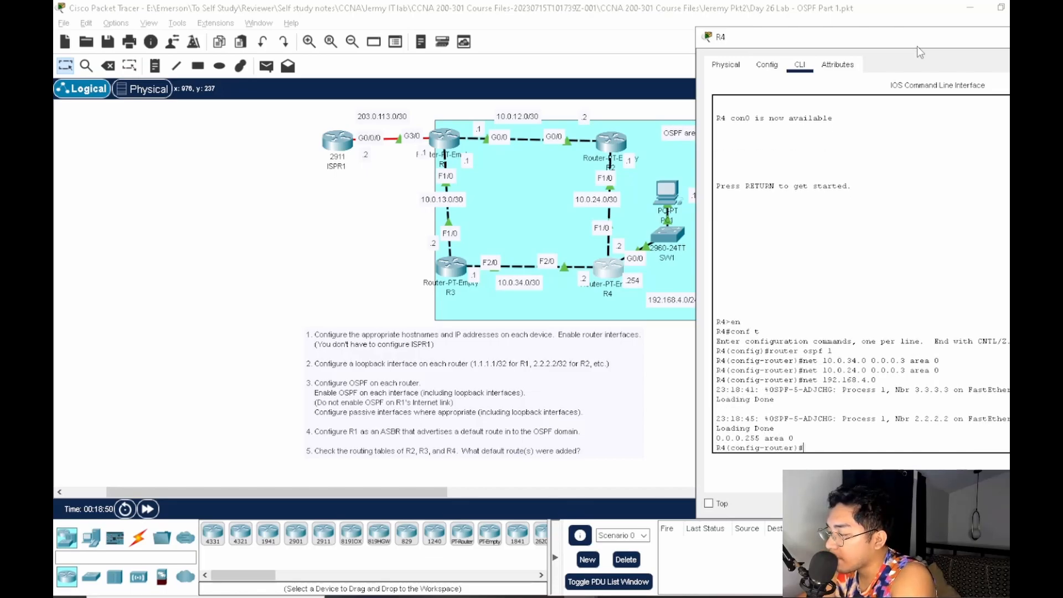
Add R4's loopback address 4.4.4.4 with wildcard 0.0.0.0 to OSPF area 0
{"action": "key", "text": "BackSpace"}
{"action": "type", "text": "net 4.4.4.4 0.0.0.0 area 0"}
{"action": "key", "text": "Return"}
Try to make loopback 4 a passive OSPF interface on R4, using "pass lo 4" and "pass lo4"
{"action": "type", "text": "pass lo4"}
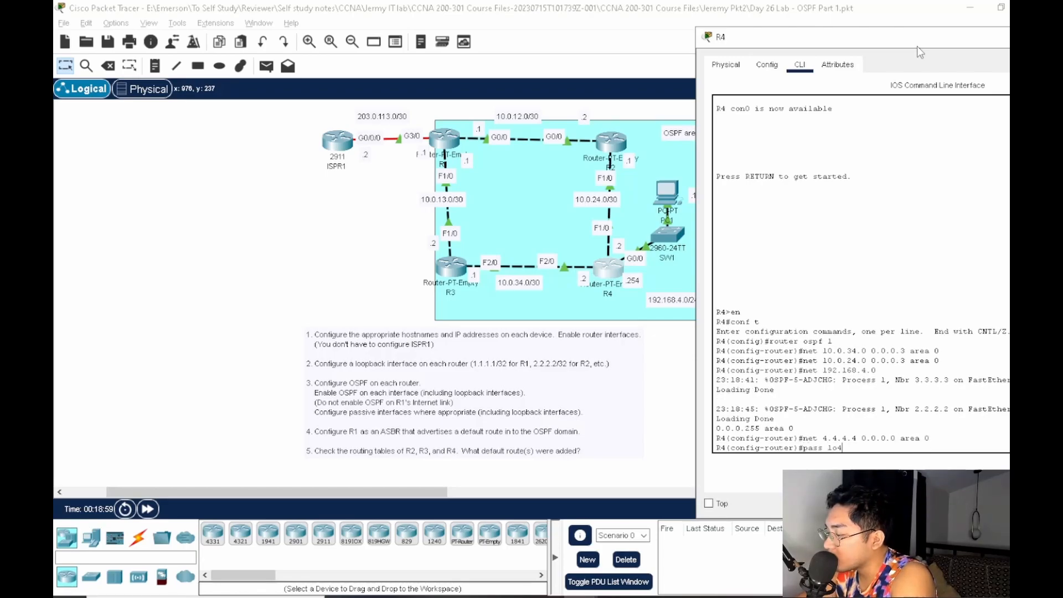
{"action": "key", "text": "BackSpace"}
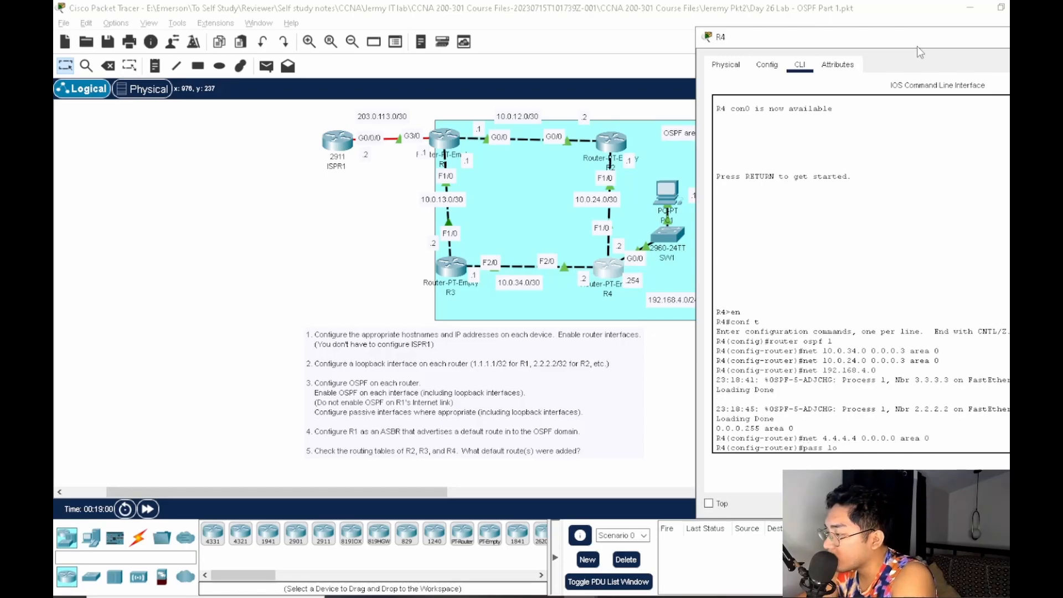
{"action": "key", "text": "Return"}
{"action": "key", "text": "Up"}
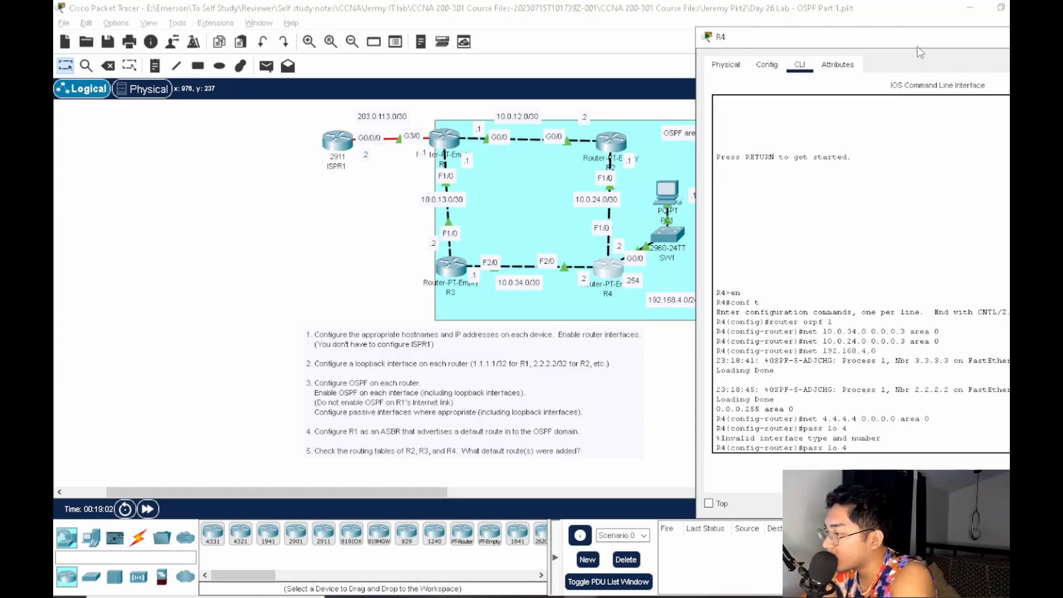
{"action": "key", "text": "Return"}
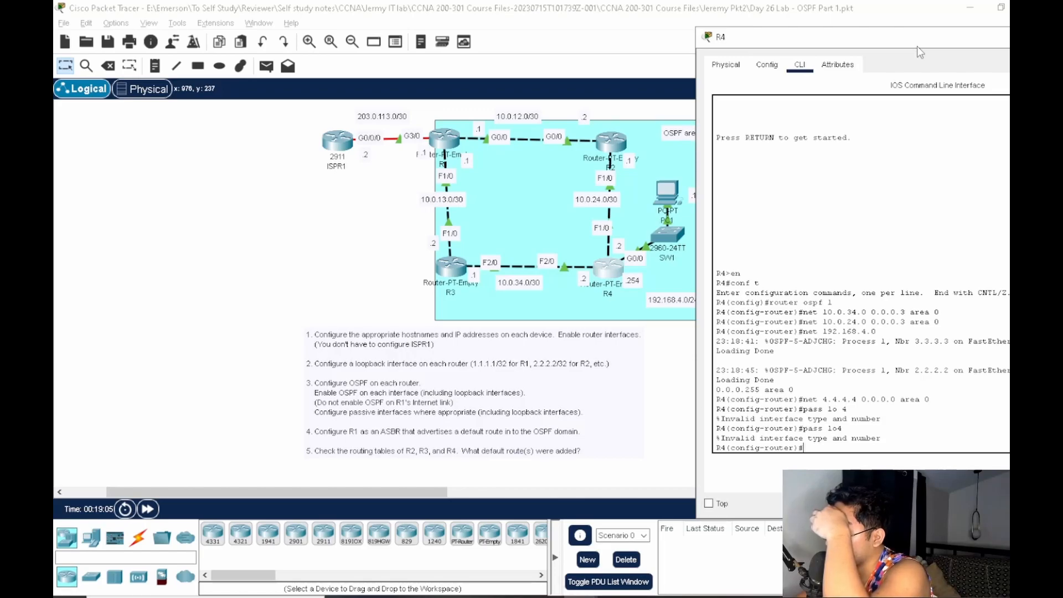
Make loopback 0 a passive OSPF interface on R4 and leave the OSPF router configuration
{"action": "type", "text": "pass"}
{"action": "key", "text": "Tab"}
{"action": "type", "text": "l"}
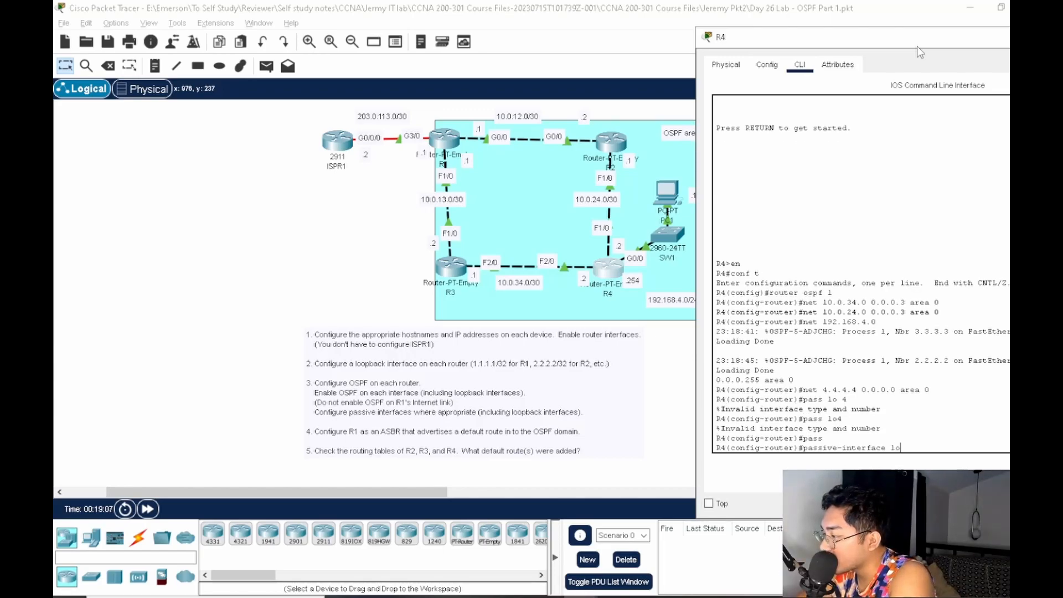
{"action": "type", "text": "opback 0"}
{"action": "key", "text": "Tab"}
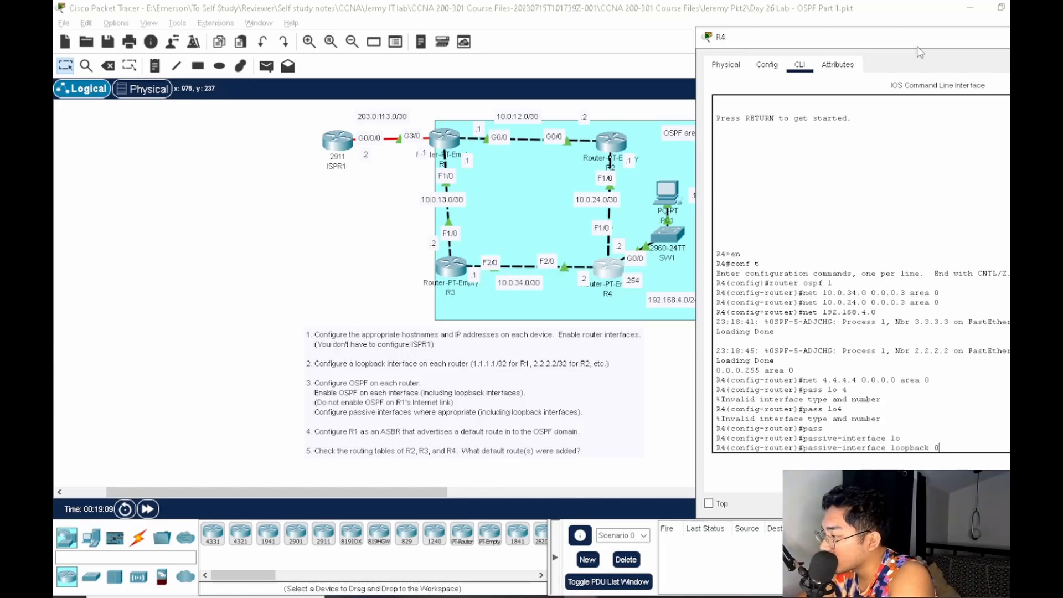
{"action": "type", "text": "0"}
{"action": "key", "text": "Return"}
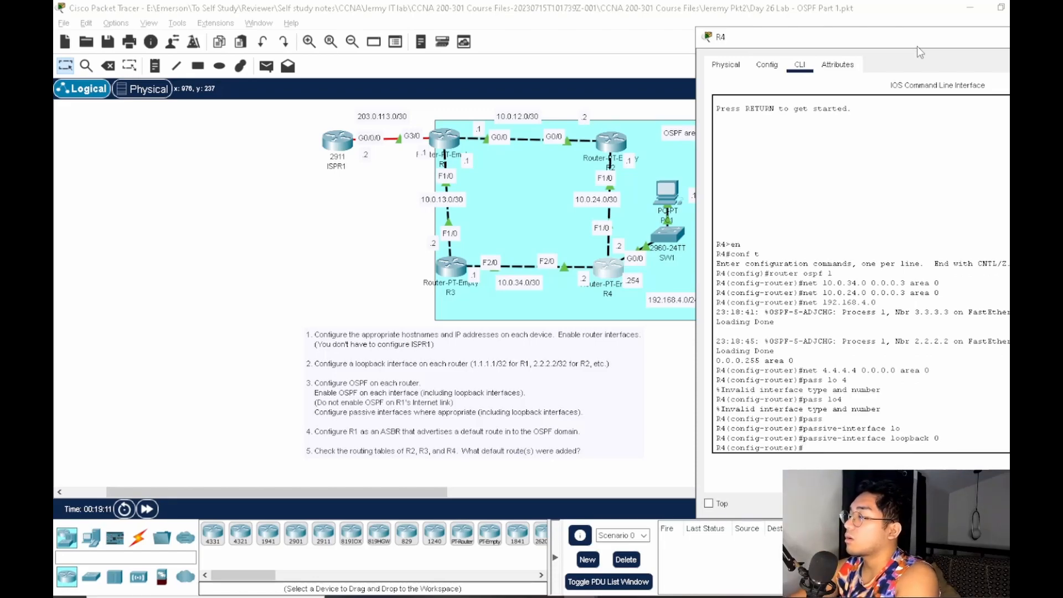
{"action": "type", "text": "exit"}
{"action": "key", "text": "Return"}
Enable OSPF process 1 in area 0 directly on R4's interface f2/0
{"action": "type", "text": "int "}
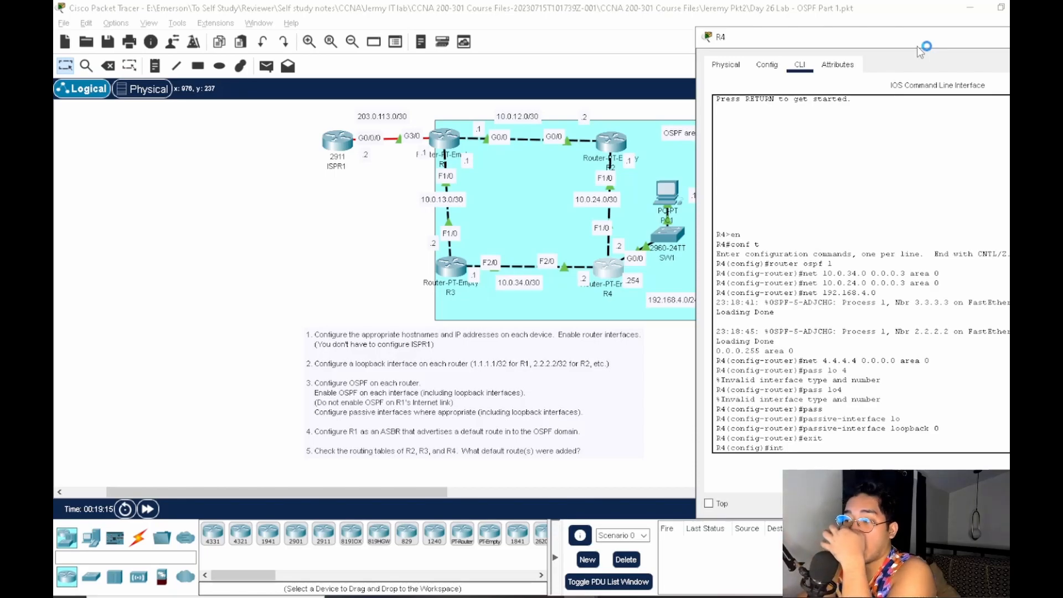
{"action": "type", "text": "f2"}
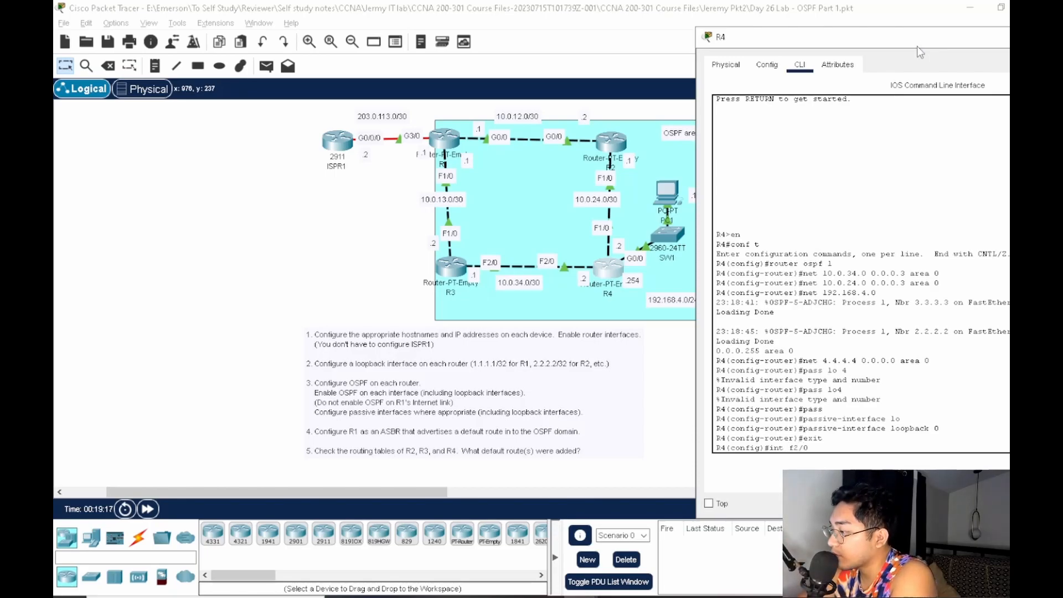
{"action": "type", "text": "/0"}
{"action": "key", "text": "BackSpace"}
{"action": "key", "text": "BackSpace"}
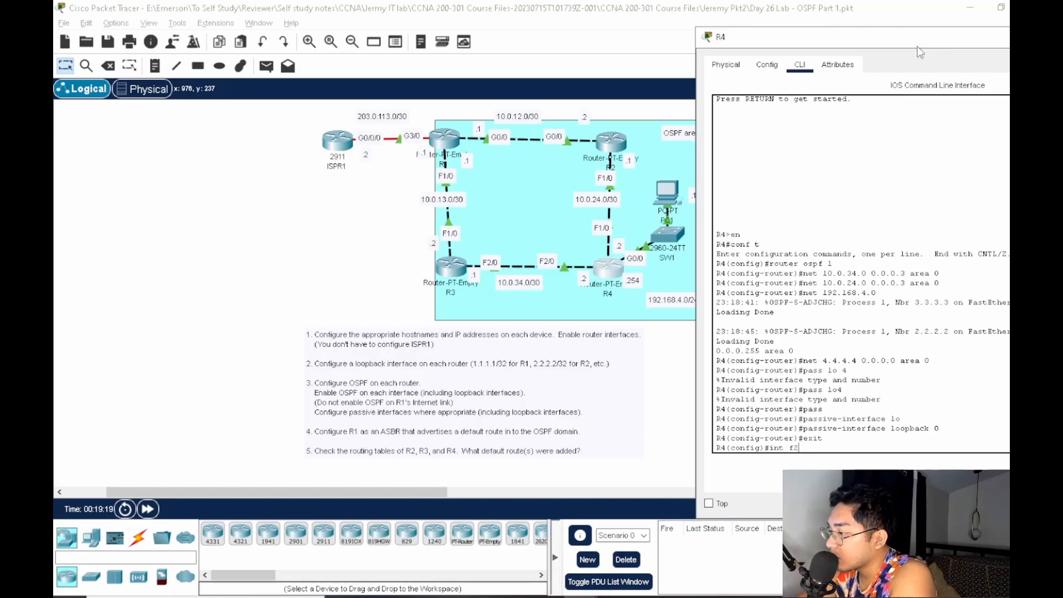
{"action": "type", "text": "/0"}
{"action": "key", "text": "Return"}
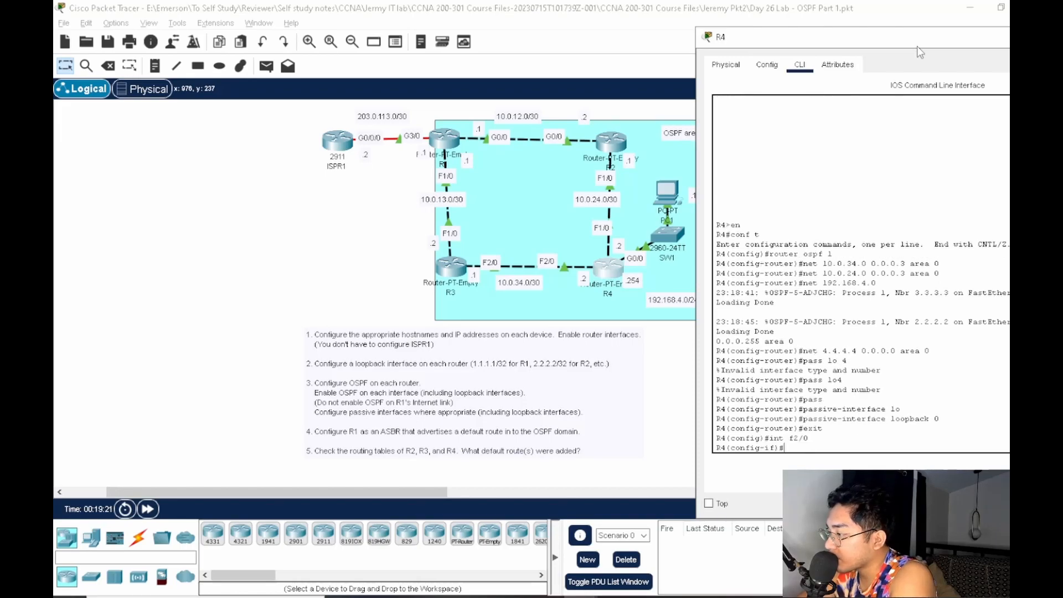
{"action": "type", "text": "ip opsf "}
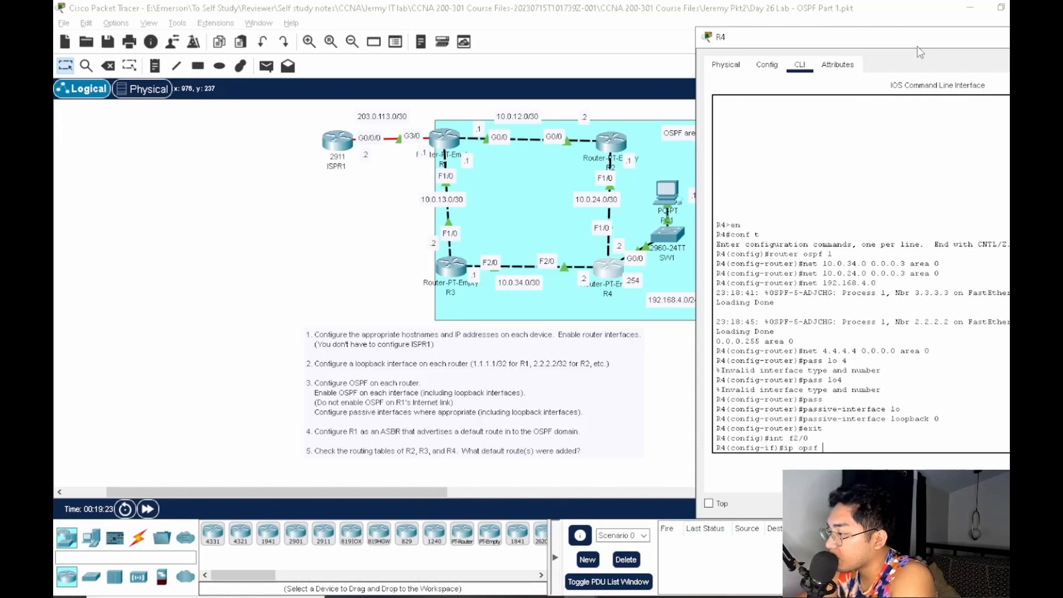
{"action": "type", "text": "1 area 0"}
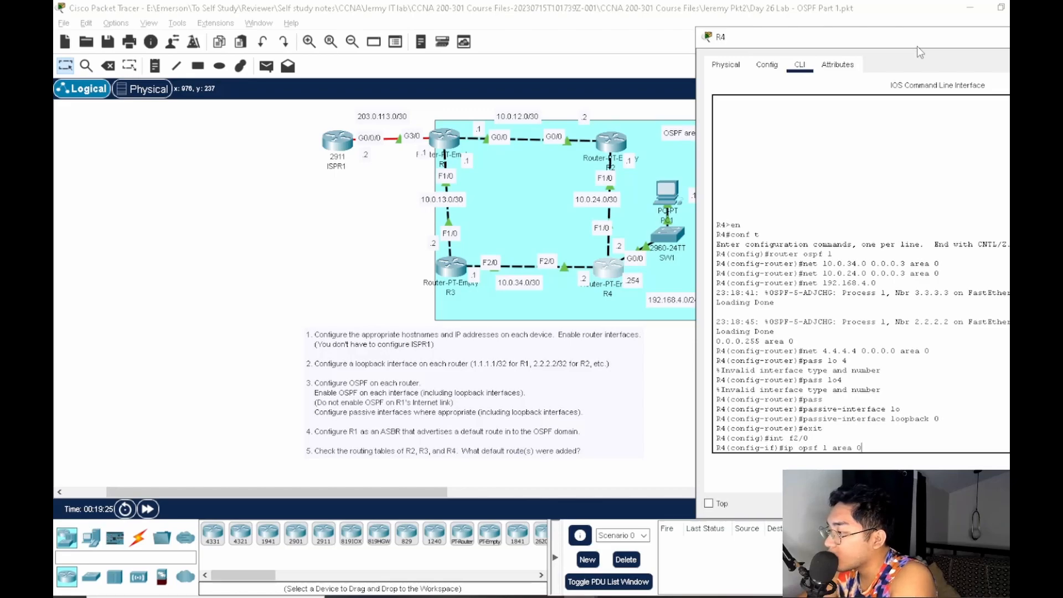
{"action": "key", "text": "Return"}
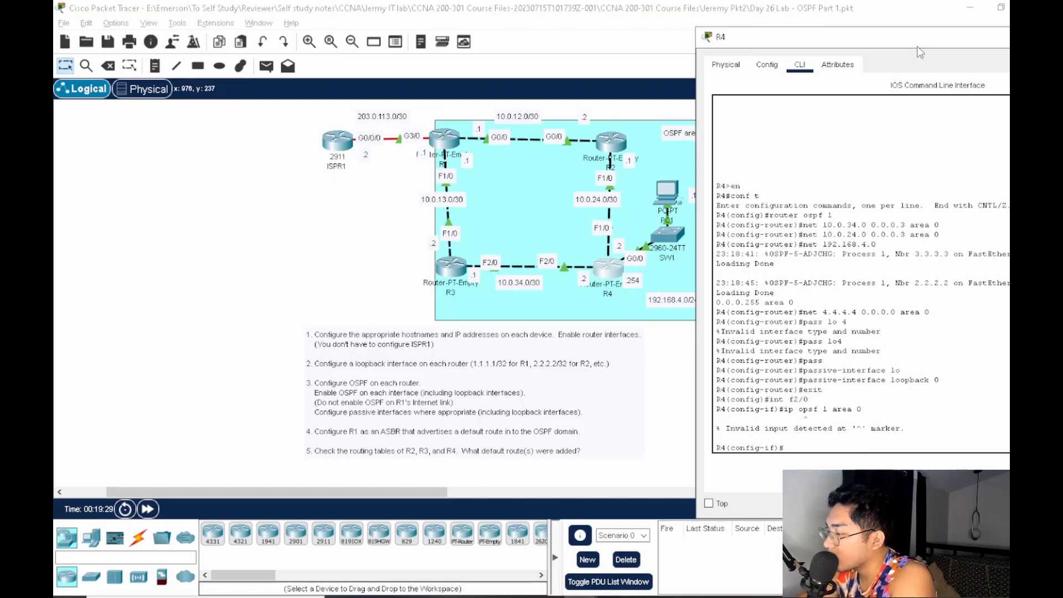
{"action": "type", "text": "ip ospf"}
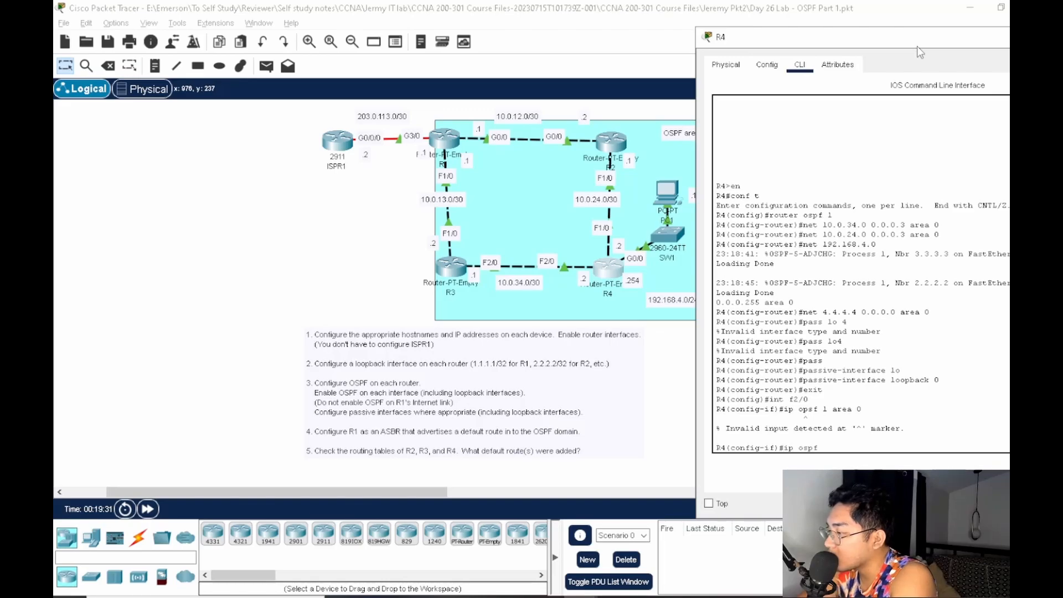
{"action": "type", "text": " 1 area 0"}
{"action": "key", "text": "Return"}
Enable OSPF process 1 in area 0 directly on R4's interfaces f1/0 and g0/0
{"action": "type", "text": "int f1/0"}
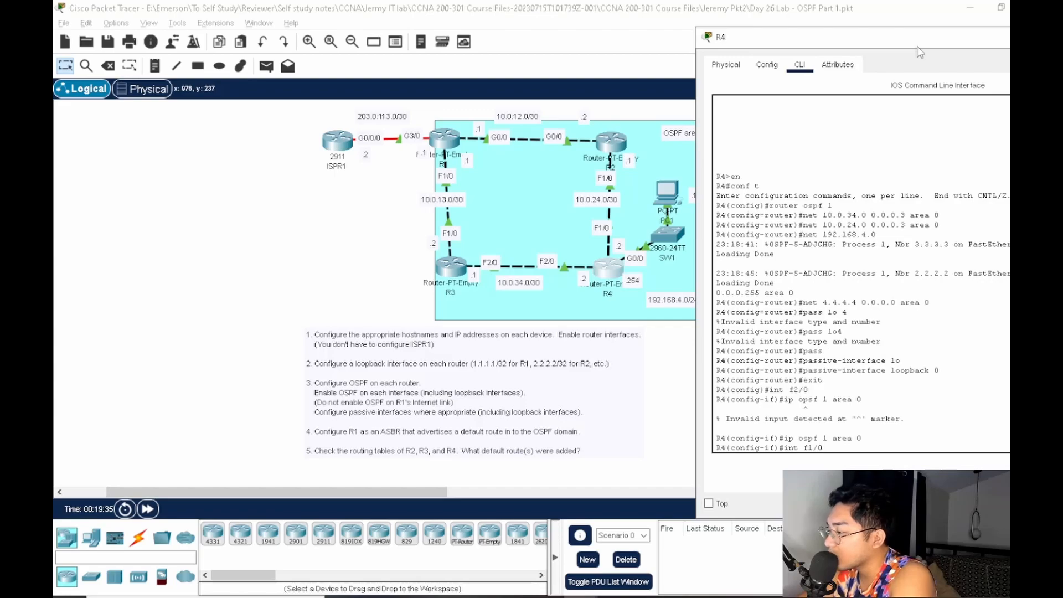
{"action": "key", "text": "Return"}
{"action": "type", "text": "ip ospf 1 area 0"}
{"action": "key", "text": "Return"}
{"action": "type", "text": "int g0/0"}
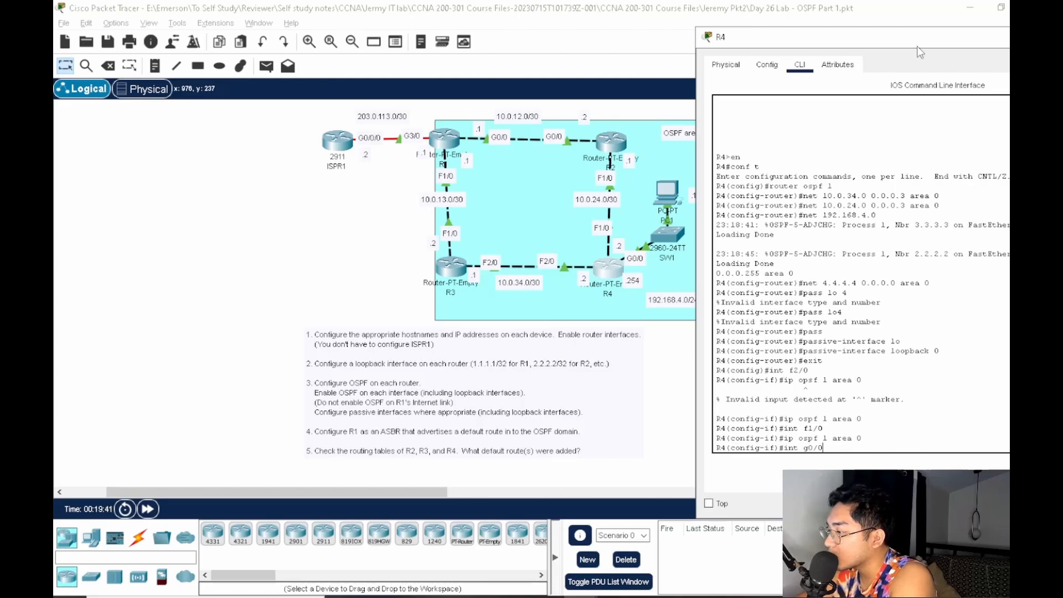
{"action": "key", "text": "Return"}
{"action": "type", "text": "ip ospf 1 area 0"}
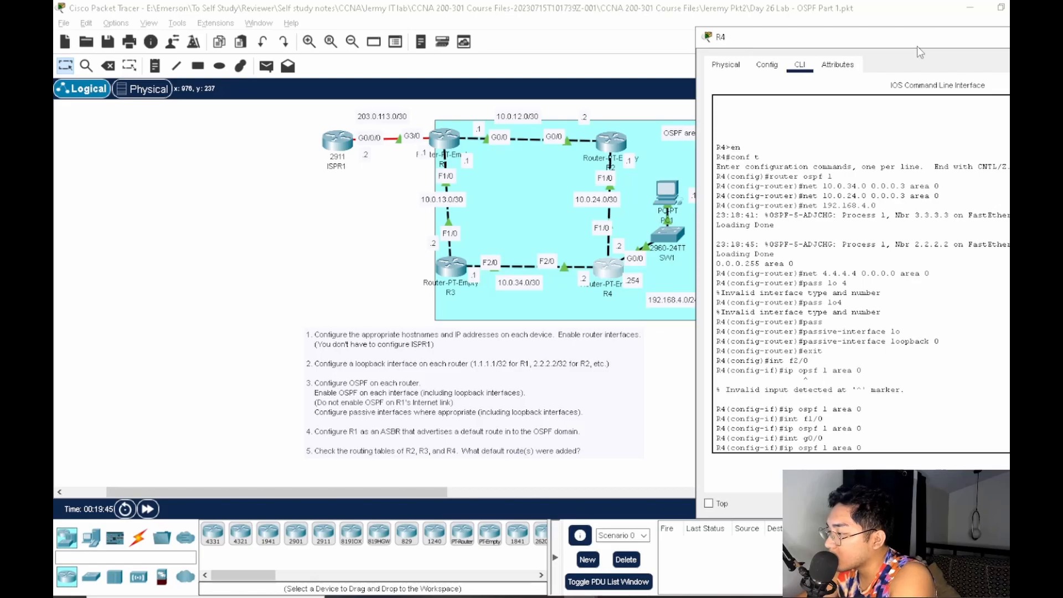
{"action": "key", "text": "Return"}
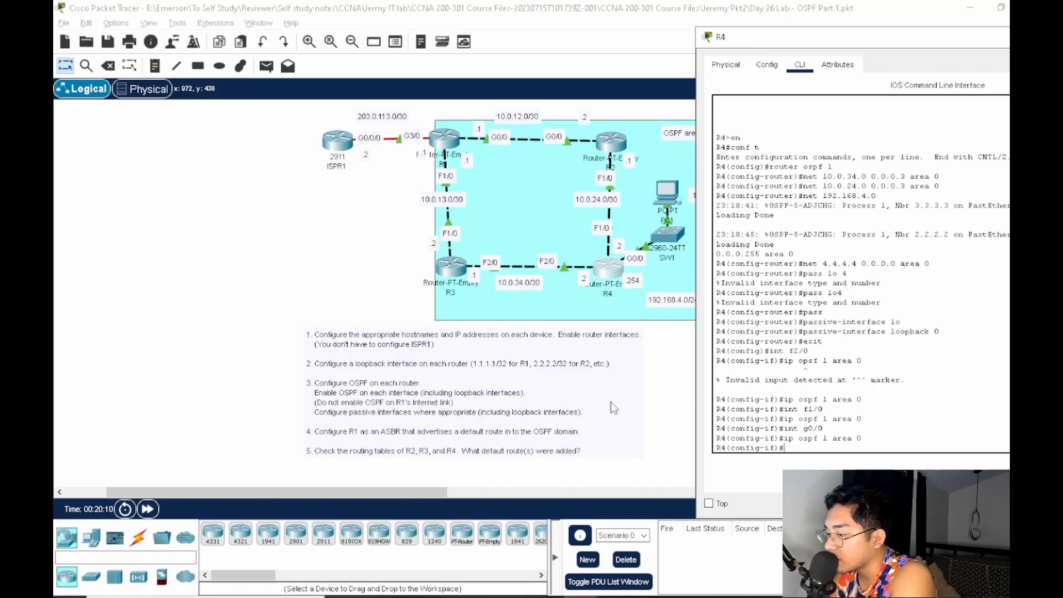
Review the OSPF commands recorded for R1, R2 and R3 in Notepad, including which interfaces they cover
{"action": "key", "text": "alt+Tab"}
{"action": "key", "text": "Tab"}
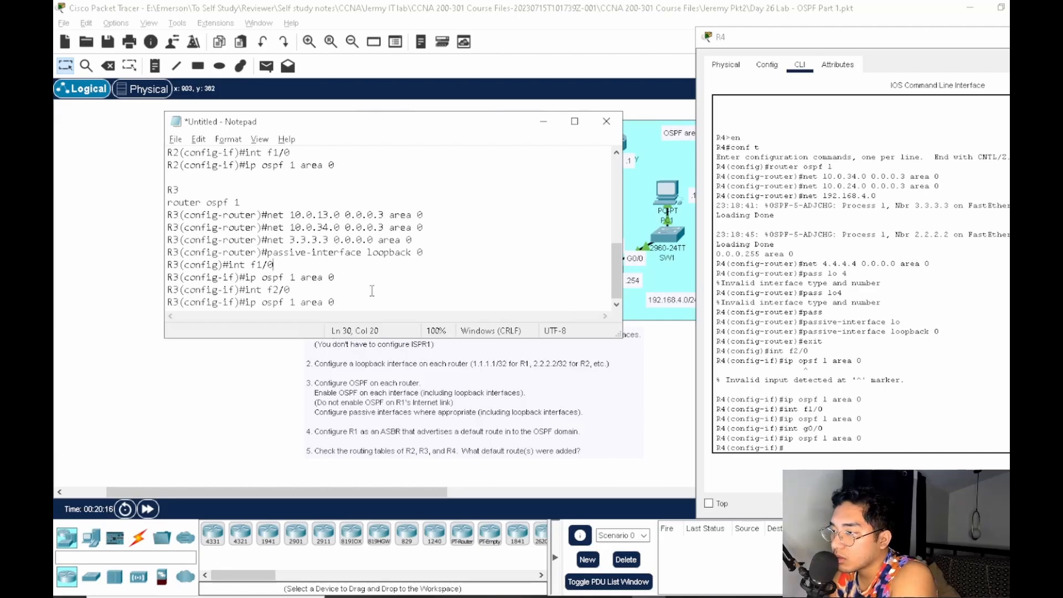
{"action": "scroll", "coordinate": [372, 291], "scroll_direction": "up", "scroll_amount": 4}
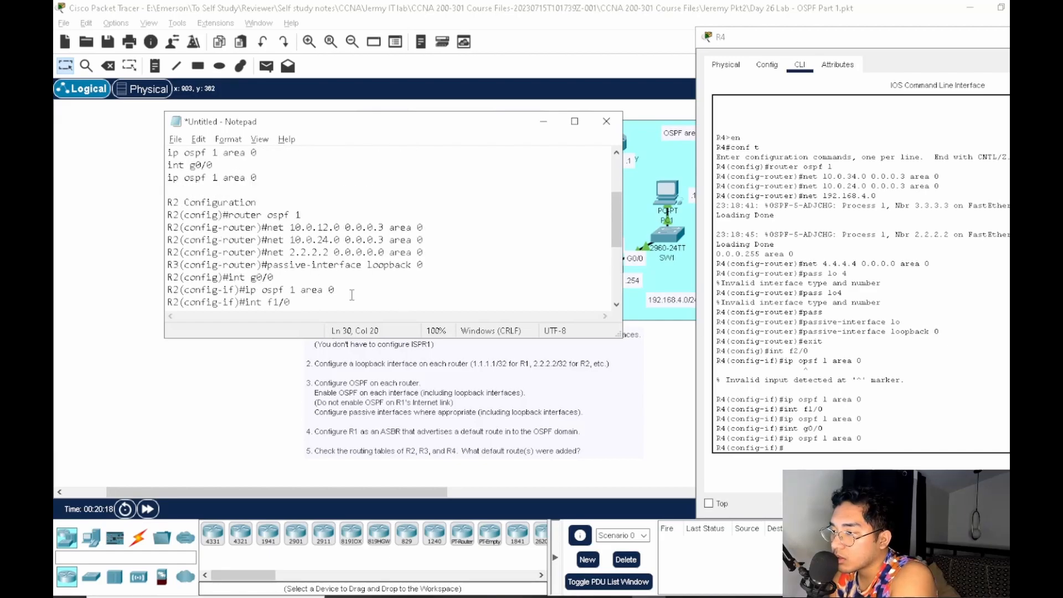
{"action": "scroll", "coordinate": [351, 294], "scroll_direction": "down", "scroll_amount": 2}
{"action": "scroll", "coordinate": [349, 293], "scroll_direction": "up", "scroll_amount": 2}
{"action": "scroll", "coordinate": [333, 285], "scroll_direction": "down", "scroll_amount": 1}
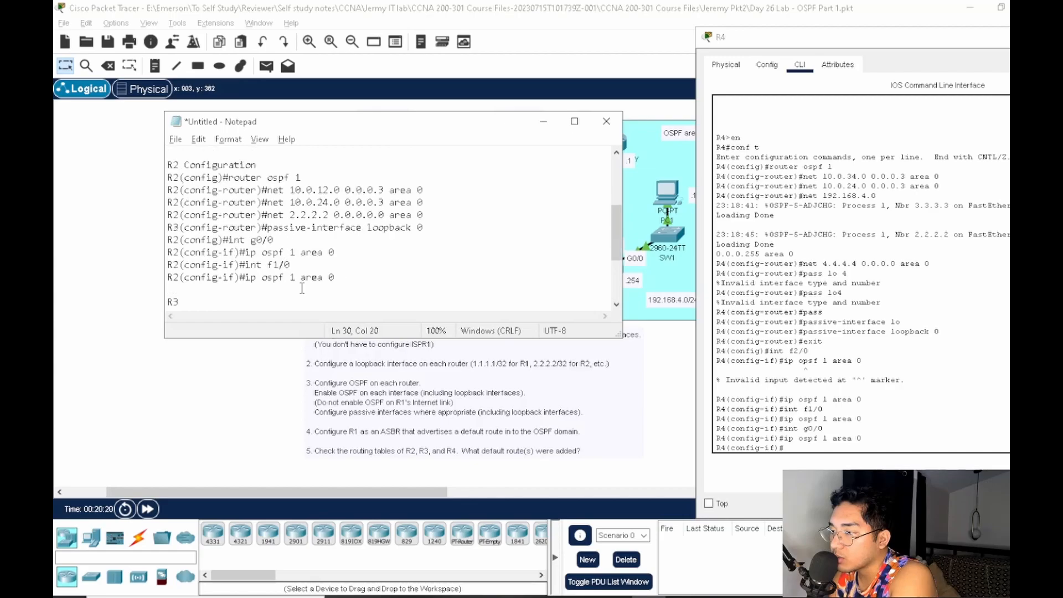
{"action": "scroll", "coordinate": [342, 282], "scroll_direction": "up", "scroll_amount": 4}
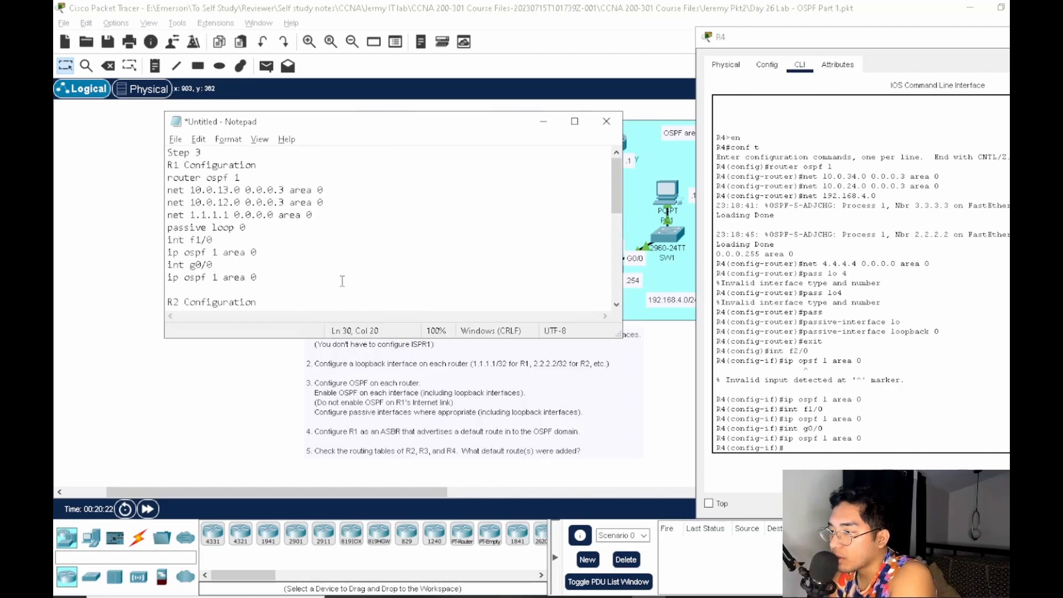
{"action": "scroll", "coordinate": [355, 283], "scroll_direction": "down", "scroll_amount": 7}
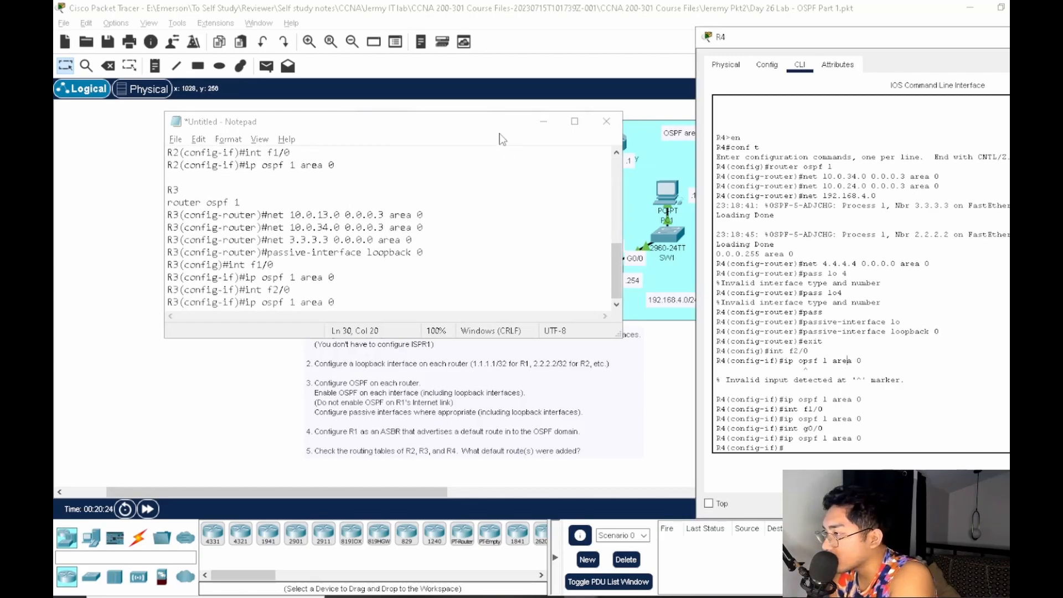
{"action": "left_click", "coordinate": [544, 121]}
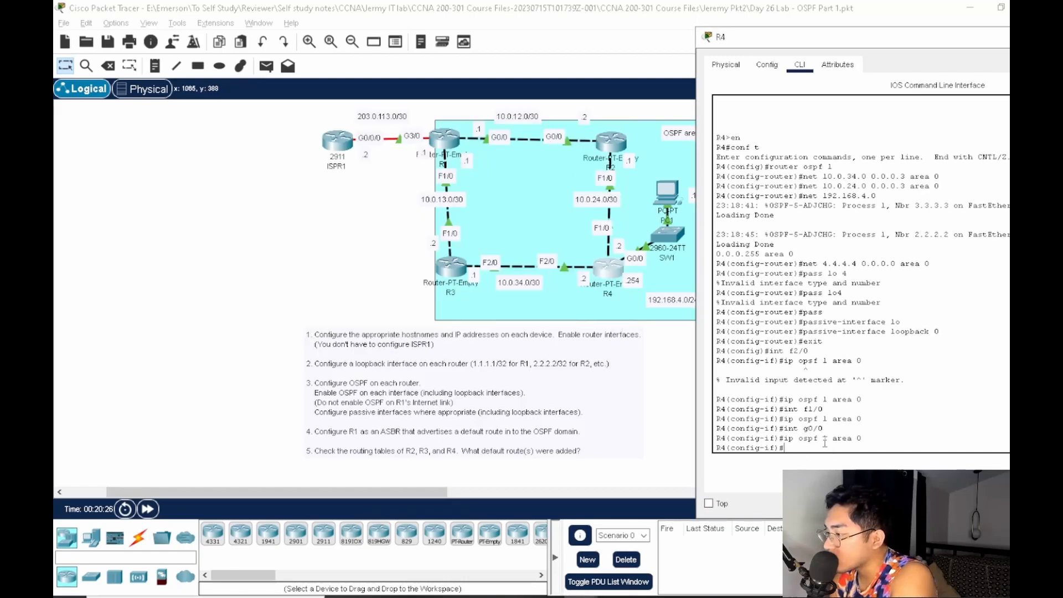
Enable OSPF process 1 in area 0 directly on R4's loopback 0 interface
{"action": "type", "text": "lo0"}
{"action": "key", "text": "Return"}
{"action": "type", "text": "ip ospf "}
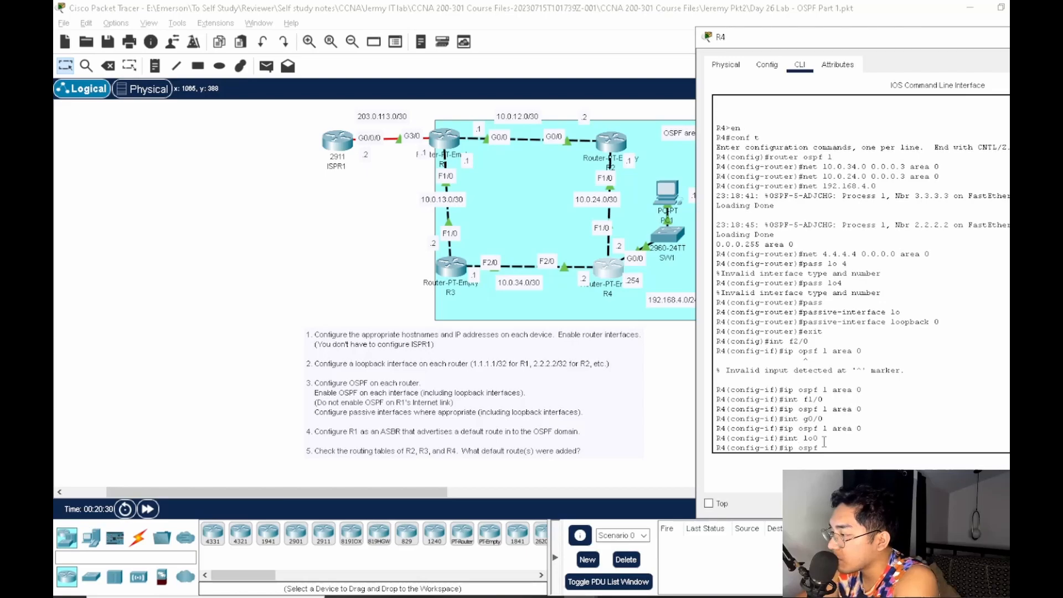
{"action": "type", "text": "1 area 0"}
{"action": "key", "text": "Return"}
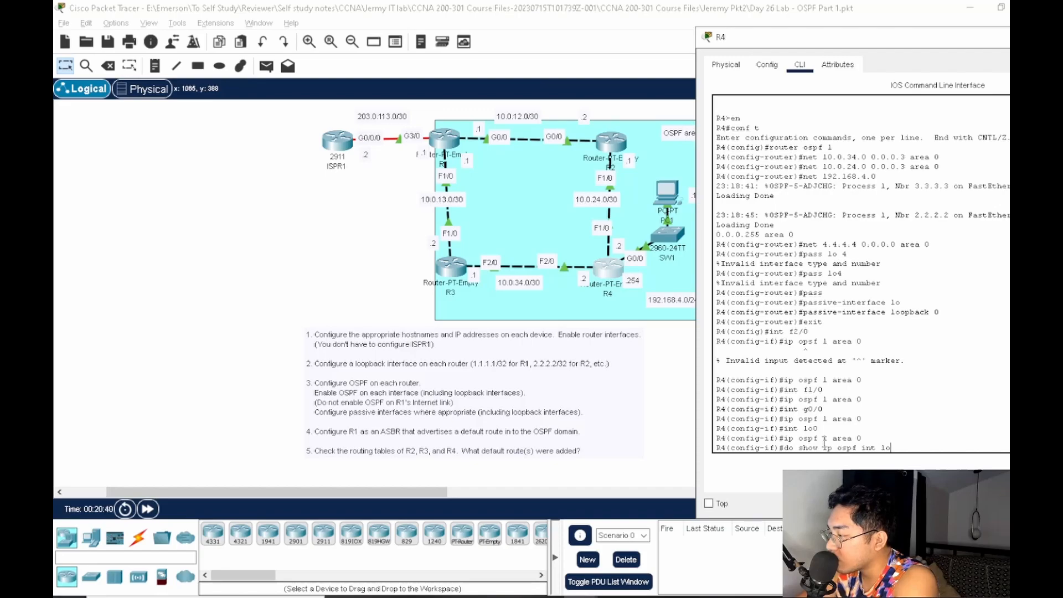
Show the OSPF interface details of R4's loopback 0 and close R4's window
{"action": "key", "text": "Return"}
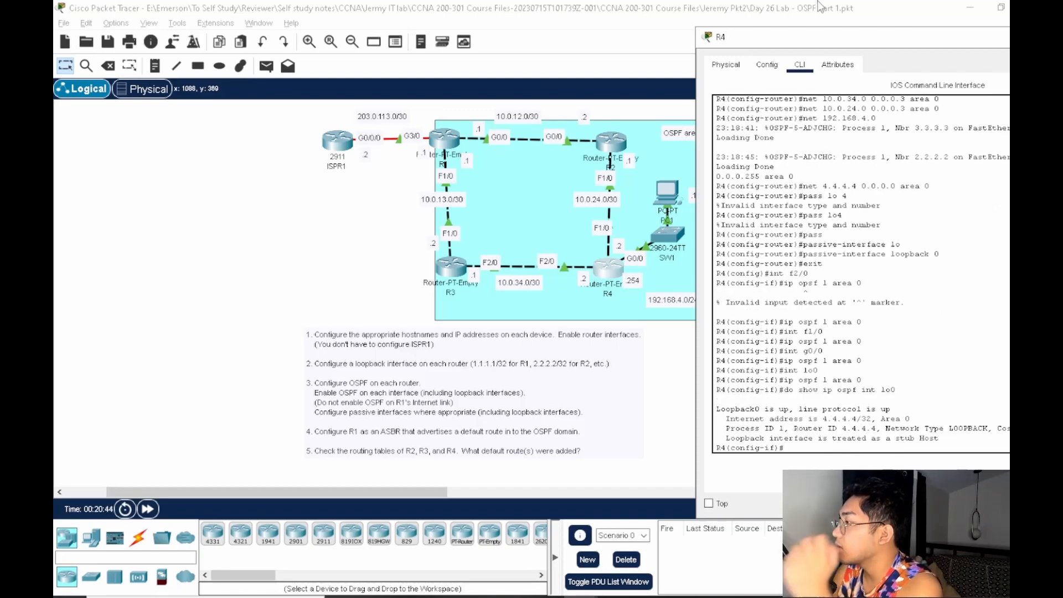
{"action": "left_click_drag", "start_coordinate": [793, 38], "coordinate": [663, 41]}
{"action": "left_click", "coordinate": [972, 39]}
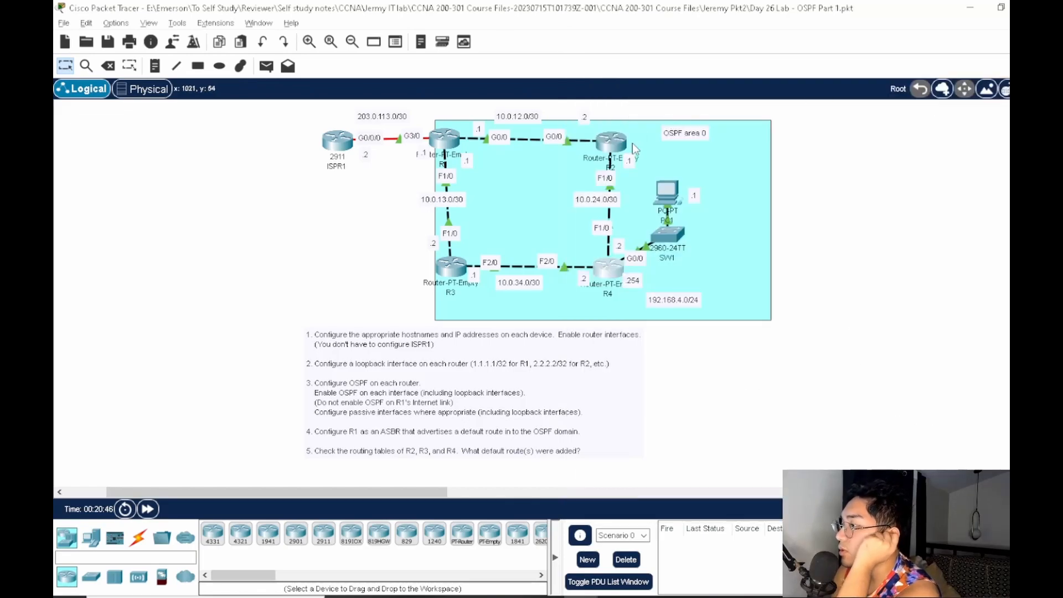
Enable OSPF process 1 in area 0 directly on R2's loopback 0 interface and close R2's window
{"action": "left_click", "coordinate": [621, 148]}
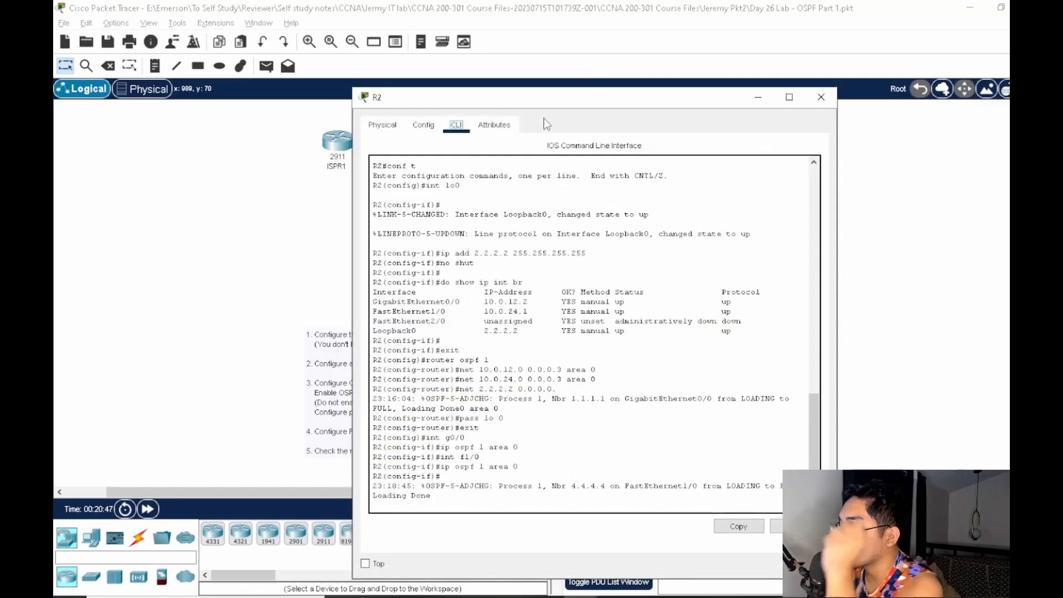
{"action": "left_click_drag", "start_coordinate": [596, 98], "coordinate": [762, 80]}
{"action": "left_click", "coordinate": [651, 397]}
{"action": "key", "text": "Return"}
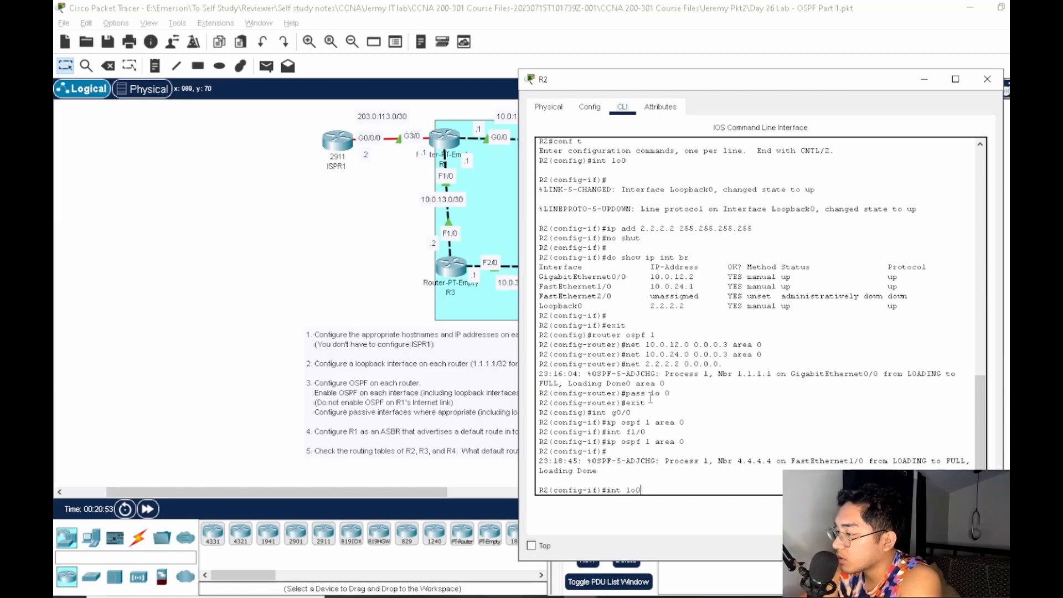
{"action": "key", "text": "Return"}
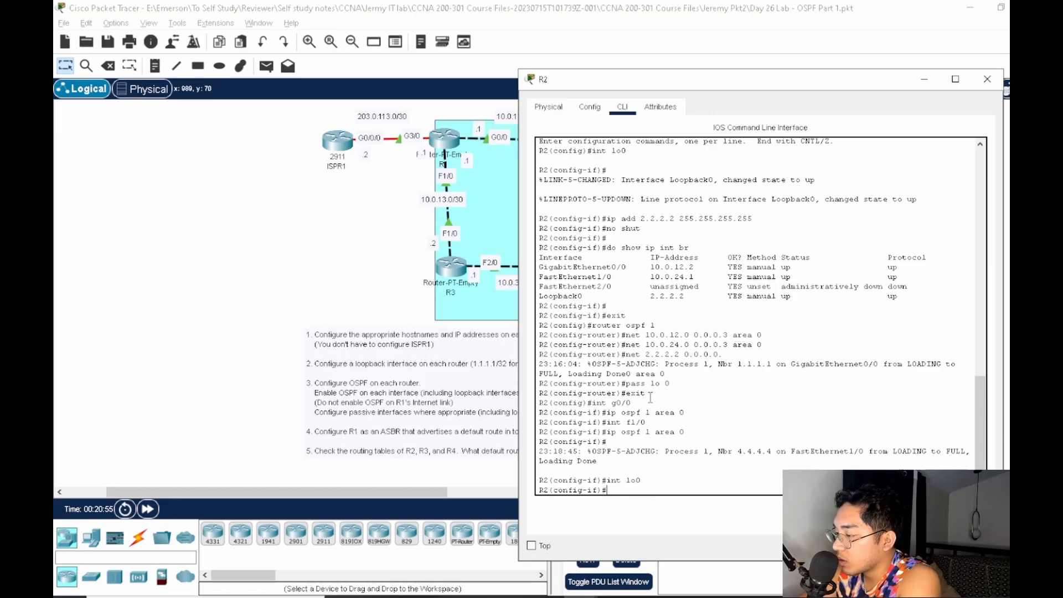
{"action": "type", "text": "ip ospf 1 area 0"}
{"action": "key", "text": "Return"}
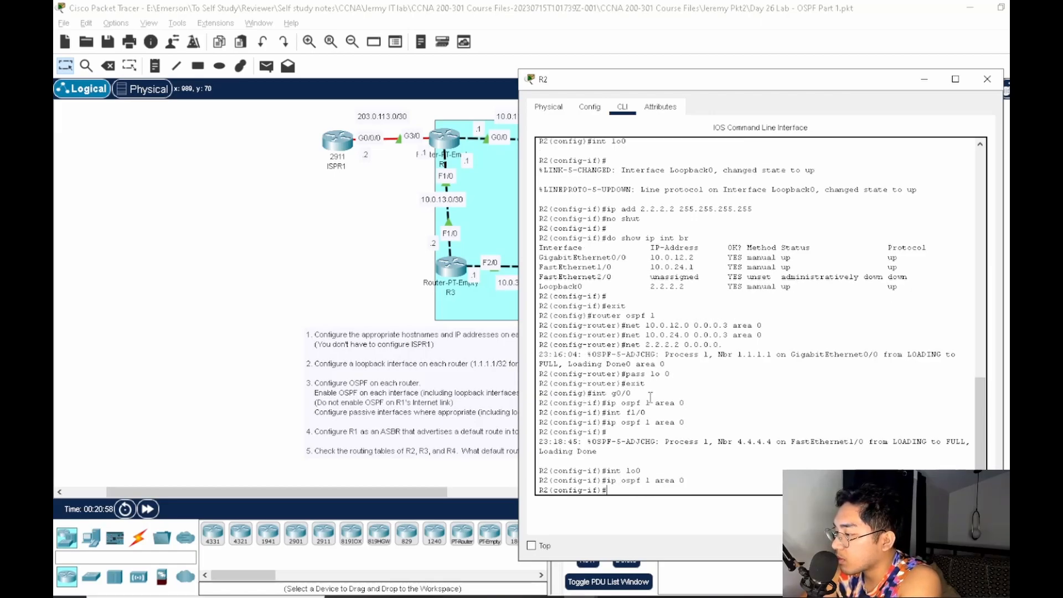
{"action": "left_click", "coordinate": [987, 79]}
Enable OSPF process 1 in area 0 directly on R1's loopback 0 interface and close R1's window
{"action": "left_click", "coordinate": [444, 138]}
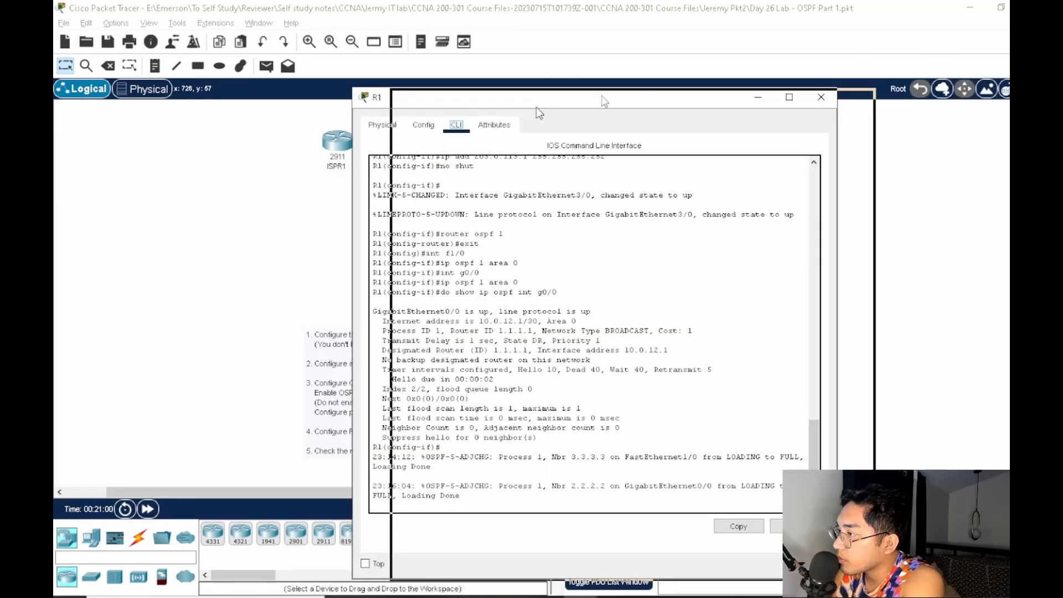
{"action": "left_click_drag", "start_coordinate": [574, 101], "coordinate": [811, 84]}
{"action": "key", "text": "Return"}
{"action": "type", "text": "ip"}
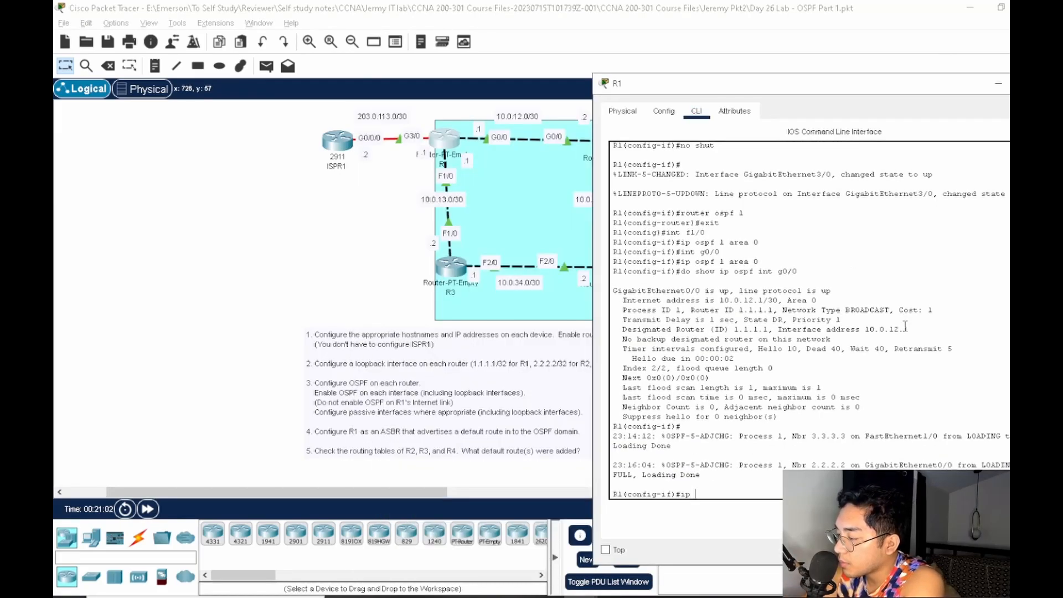
{"action": "key", "text": "BackSpace"}
{"action": "key", "text": "BackSpace"}
{"action": "key", "text": "BackSpace"}
{"action": "key", "text": "BackSpace"}
{"action": "key", "text": "BackSpace"}
{"action": "key", "text": "BackSpace"}
{"action": "key", "text": "BackSpace"}
{"action": "type", "text": "int lo0"}
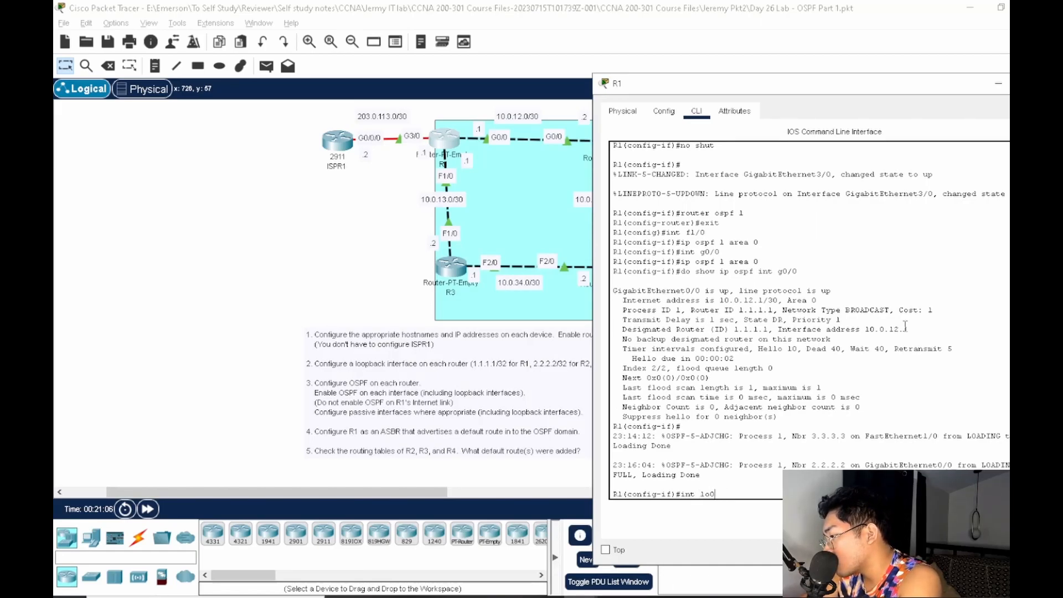
{"action": "key", "text": "Return"}
{"action": "type", "text": "ip ospf 1"}
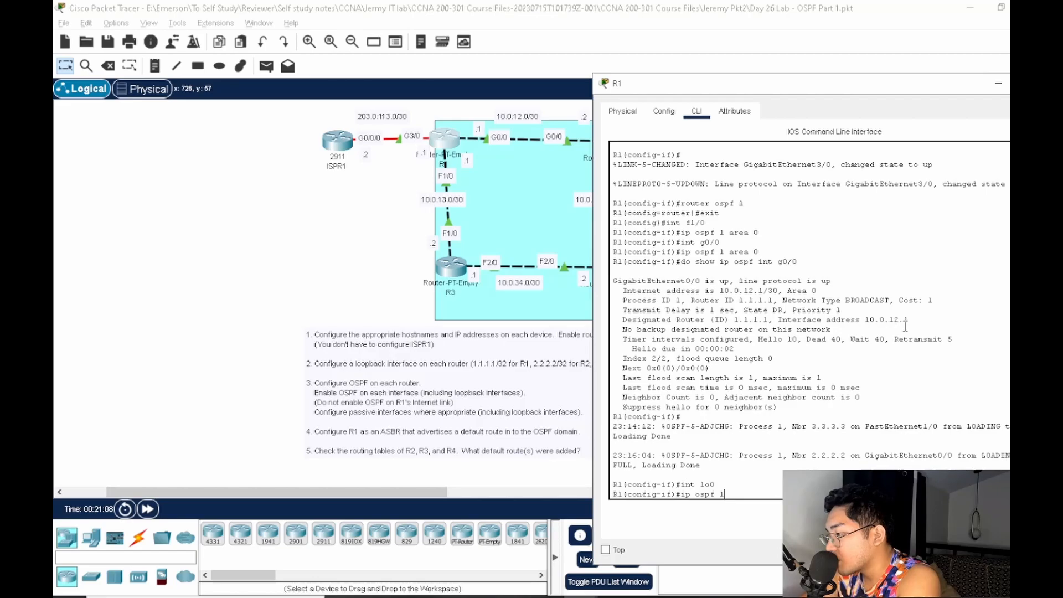
{"action": "type", "text": " area 0"}
{"action": "key", "text": "Return"}
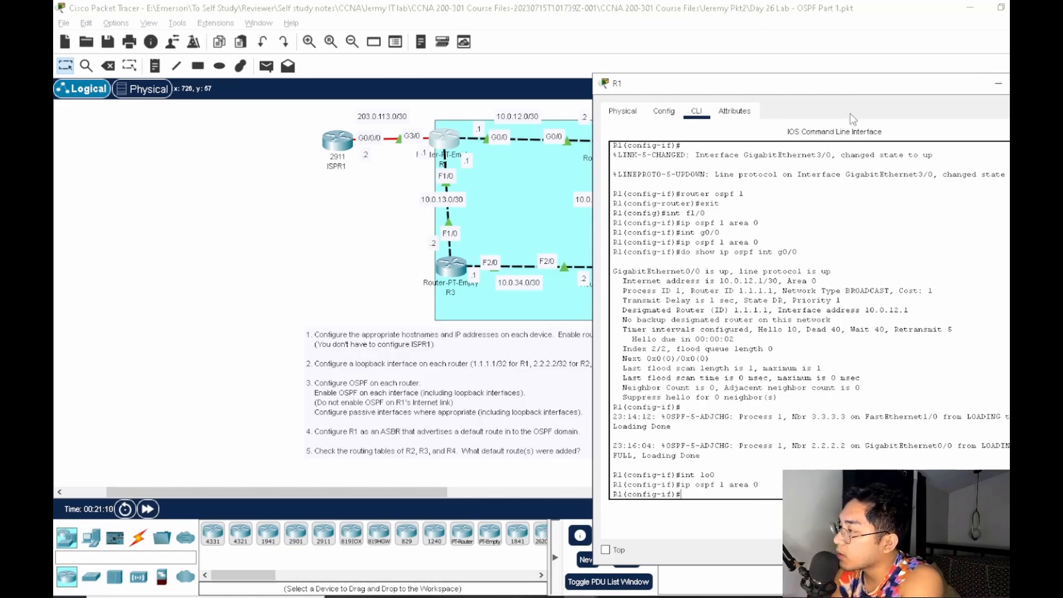
{"action": "left_click_drag", "start_coordinate": [690, 87], "coordinate": [547, 65]}
{"action": "left_click", "coordinate": [918, 60]}
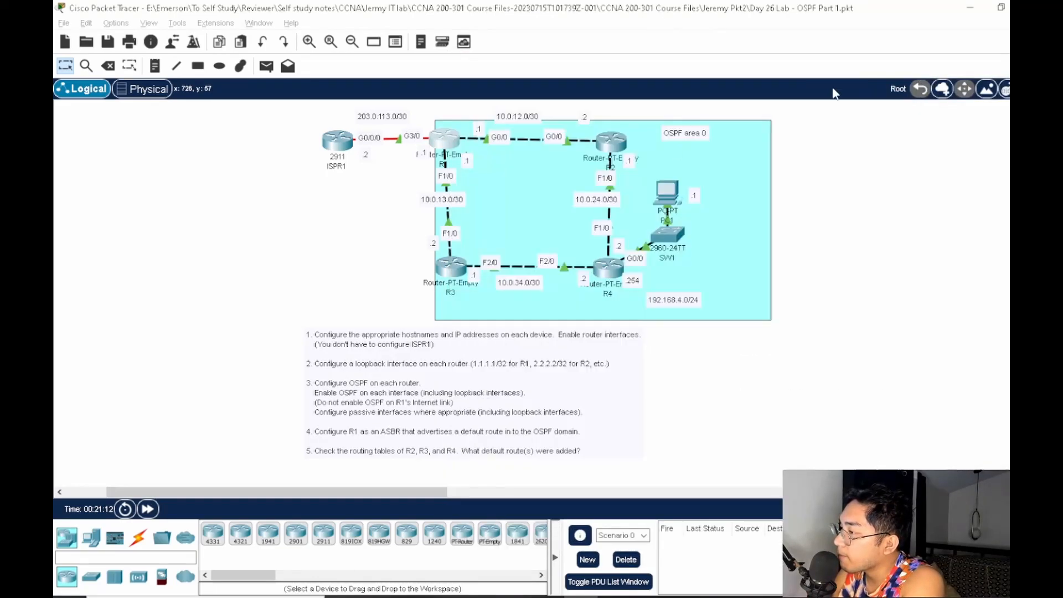
Enable OSPF process 1 in area 0 directly on R3's loopback 0 interface
{"action": "left_click", "coordinate": [457, 271]}
{"action": "left_click", "coordinate": [585, 460]}
{"action": "key", "text": "Return"}
{"action": "type", "text": "int lo0"}
{"action": "key", "text": "Return"}
{"action": "type", "text": "ip ospf"}
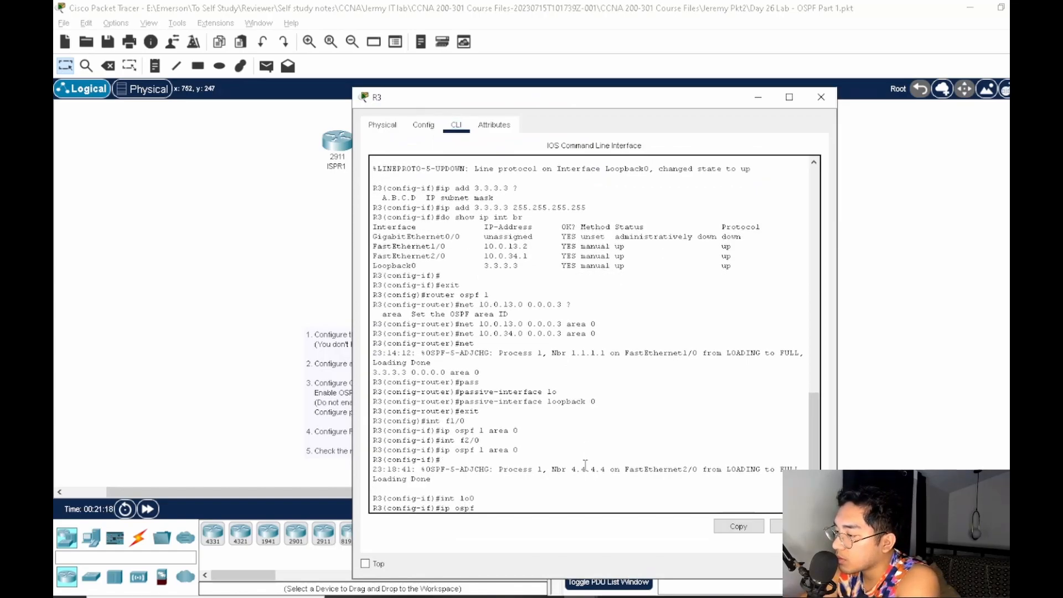
{"action": "type", "text": " 1 area 0"}
{"action": "key", "text": "Return"}
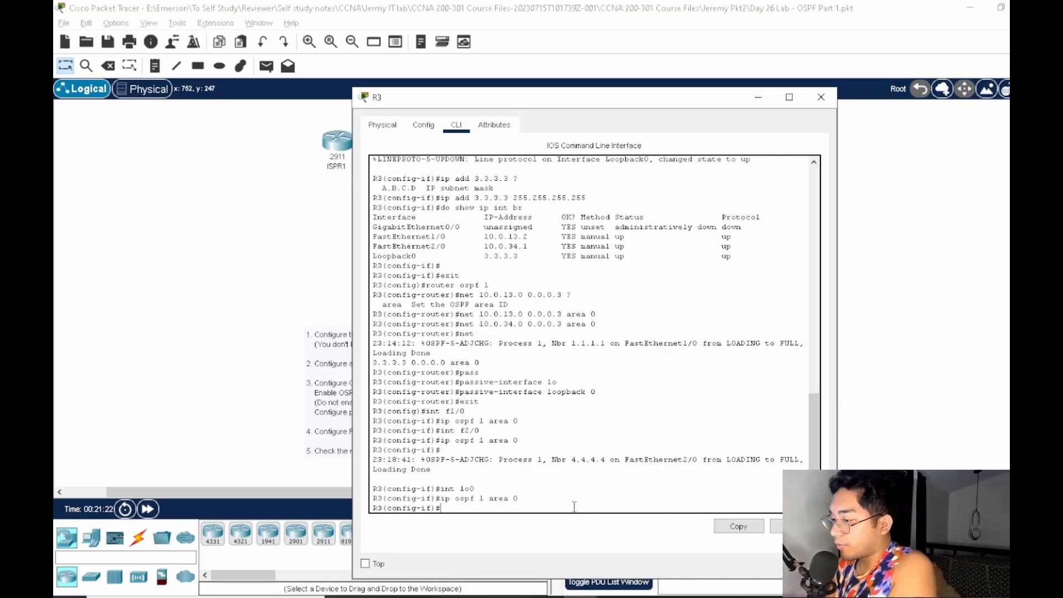
Copy the "ip ospf 1 area 0" command line from R3's CLI and return to the topology
{"action": "left_click_drag", "start_coordinate": [531, 499], "coordinate": [389, 498]}
{"action": "left_click", "coordinate": [399, 503]}
{"action": "mouse_move", "coordinate": [518, 499]}
{"action": "left_mouse_down"}
{"action": "mouse_move", "coordinate": [382, 499]}
{"action": "mouse_move", "coordinate": [533, 499]}
{"action": "left_mouse_up"}
{"action": "key", "text": "ctrl+c"}
{"action": "left_click", "coordinate": [383, 512]}
{"action": "right_click", "coordinate": [486, 500]}
{"action": "left_click", "coordinate": [506, 508]}
{"action": "left_click_drag", "start_coordinate": [578, 98], "coordinate": [786, 97]}
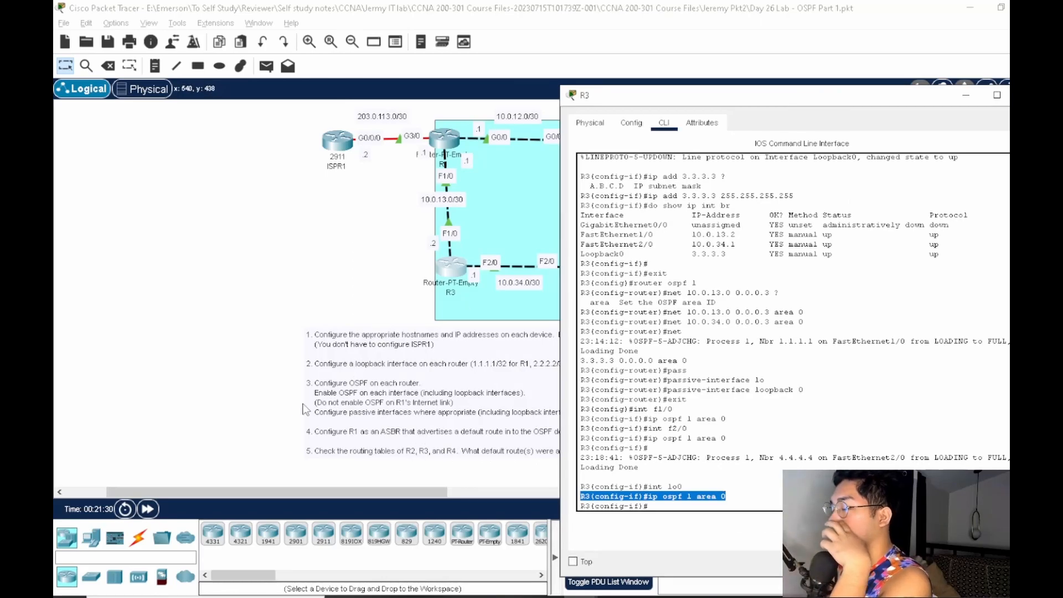
{"action": "left_click", "coordinate": [261, 408]}
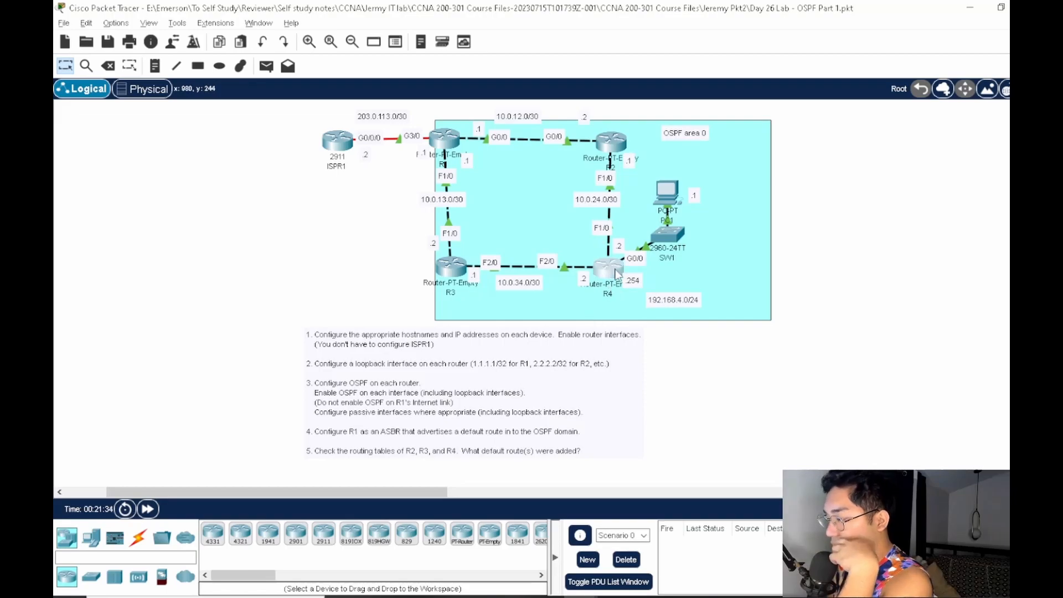
Open R4's command line, move its window aside and return to the topology
{"action": "left_click", "coordinate": [617, 273]}
{"action": "left_click_drag", "start_coordinate": [620, 93], "coordinate": [915, 38]}
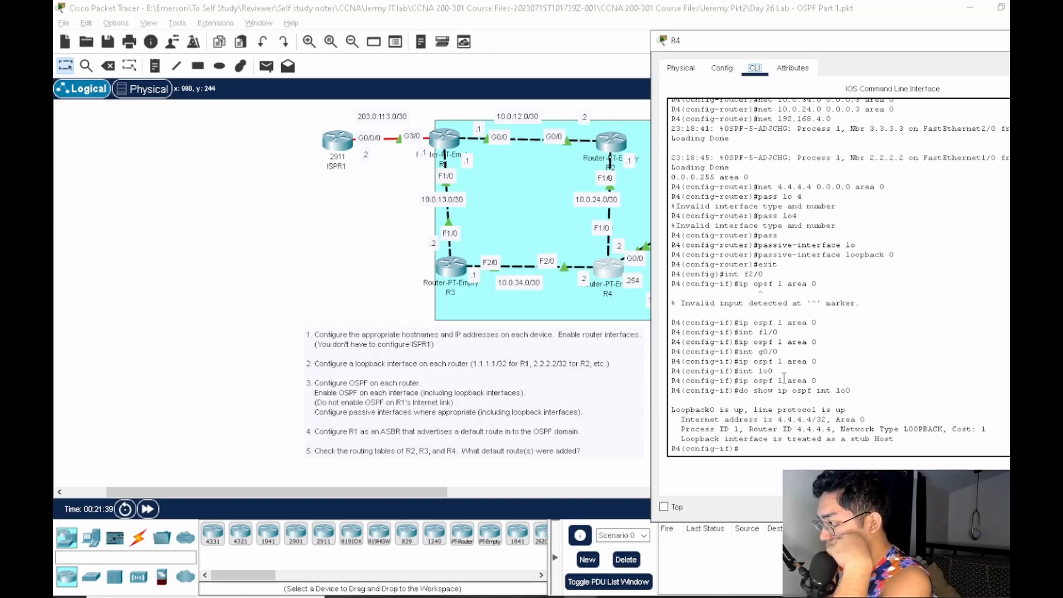
{"action": "left_click", "coordinate": [620, 380]}
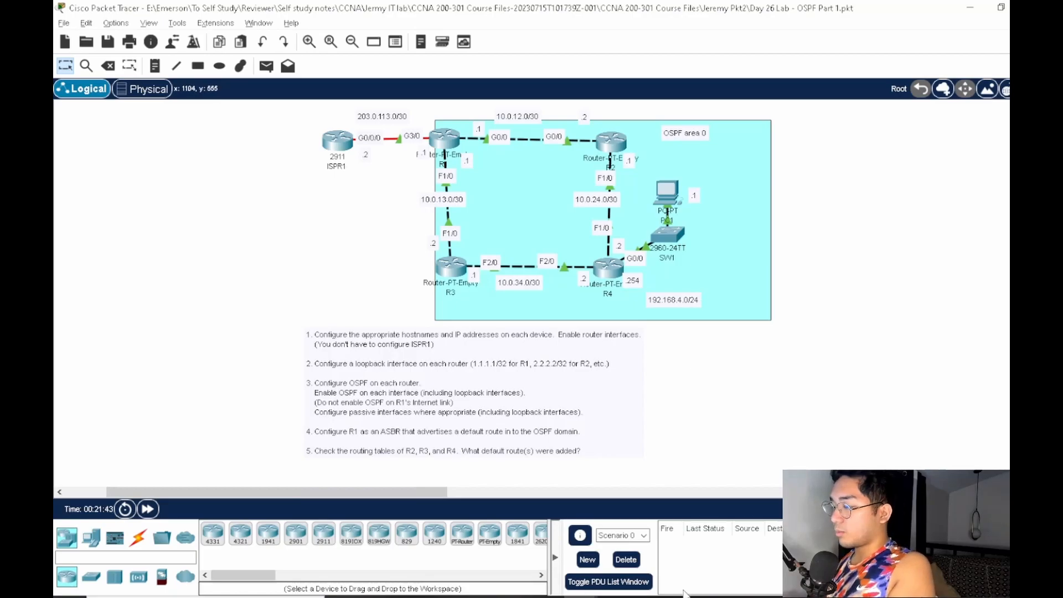
Switch to Notepad, paste the copied "ip ospf 1 area 0" line at the end of the R1 notes and remove its router prompt
{"action": "mouse_move", "coordinate": [653, 596]}
{"action": "left_click", "coordinate": [654, 558]}
{"action": "scroll", "coordinate": [283, 255], "scroll_direction": "up", "scroll_amount": 10}
{"action": "left_click", "coordinate": [273, 285]}
{"action": "key", "text": "ctrl+v"}
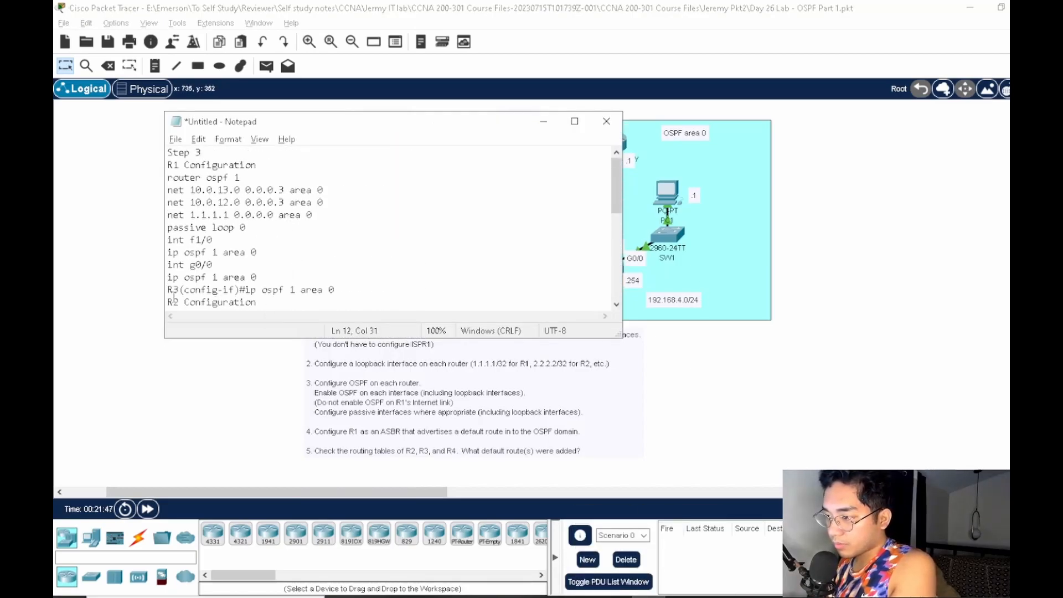
{"action": "left_click_drag", "start_coordinate": [245, 290], "coordinate": [160, 306]}
{"action": "left_click", "coordinate": [201, 302]}
{"action": "left_click_drag", "start_coordinate": [243, 290], "coordinate": [163, 290]}
{"action": "key", "text": "BackSpace"}
Separate the R1 notes from the "R2 Configuration" heading with blank lines
{"action": "left_click", "coordinate": [286, 300]}
{"action": "key", "text": "Return"}
{"action": "key", "text": "BackSpace"}
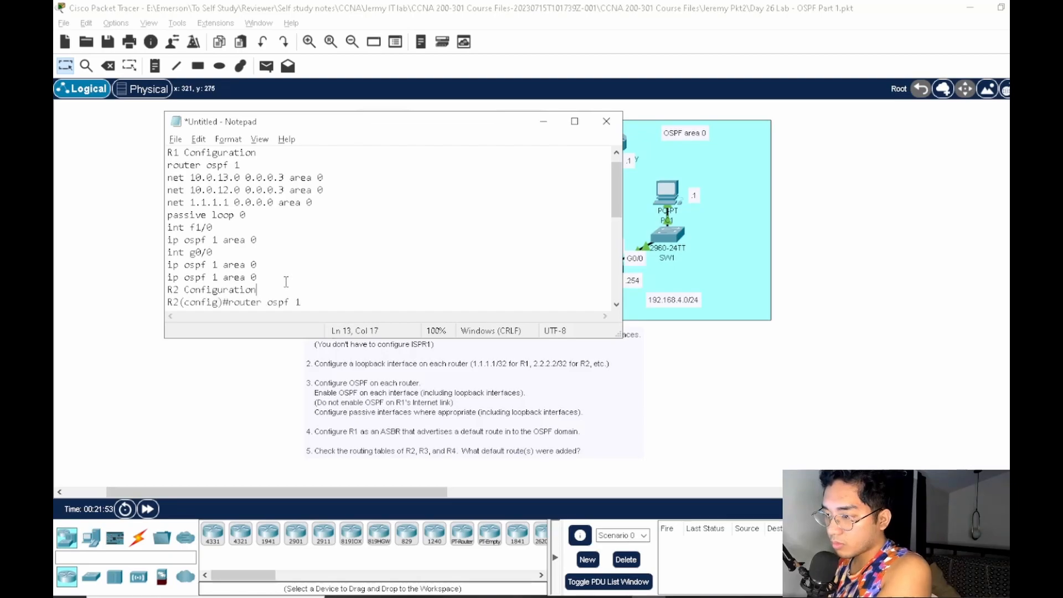
{"action": "left_click", "coordinate": [287, 280]}
{"action": "key", "text": "Return"}
{"action": "key", "text": "Return"}
{"action": "scroll", "coordinate": [286, 281], "scroll_direction": "down", "scroll_amount": 1}
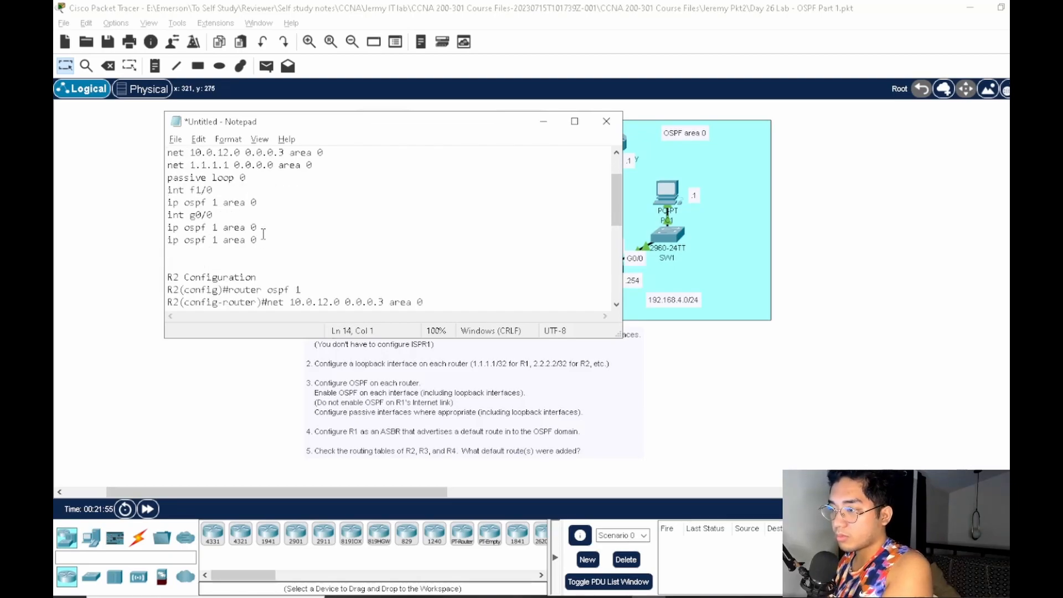
Replace the last line of the R1 notes with the "int lo0" and "ip ospf 1 area 0" lines copied from R4's CLI
{"action": "key", "text": "alt+Tab"}
{"action": "key", "text": "alt+Tab"}
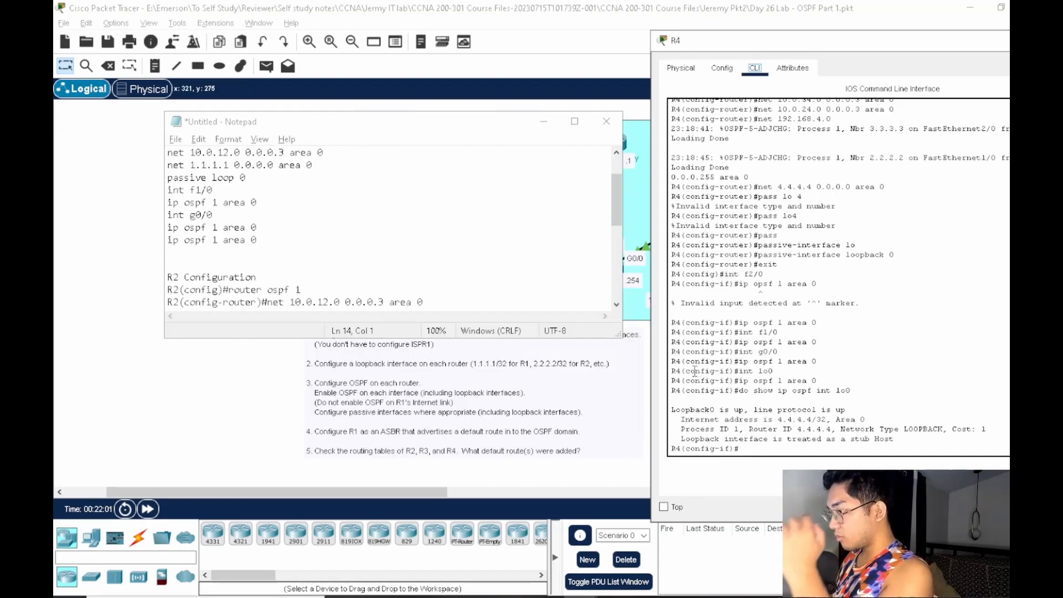
{"action": "left_click_drag", "start_coordinate": [671, 370], "coordinate": [841, 380]}
{"action": "right_click", "coordinate": [826, 381]}
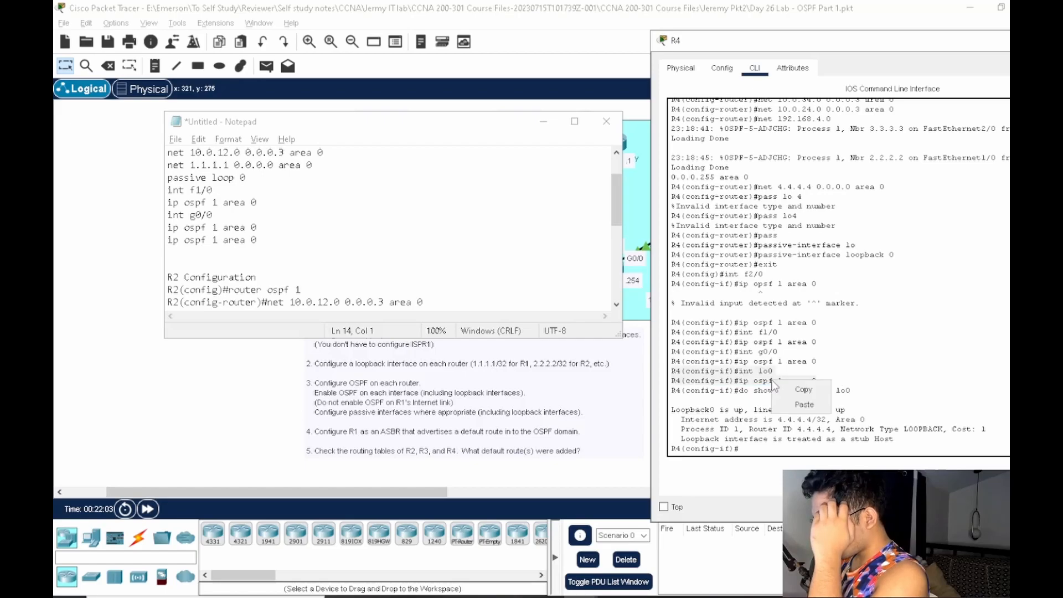
{"action": "left_click", "coordinate": [786, 385]}
{"action": "left_click", "coordinate": [300, 244]}
{"action": "left_click_drag", "start_coordinate": [285, 242], "coordinate": [162, 239]}
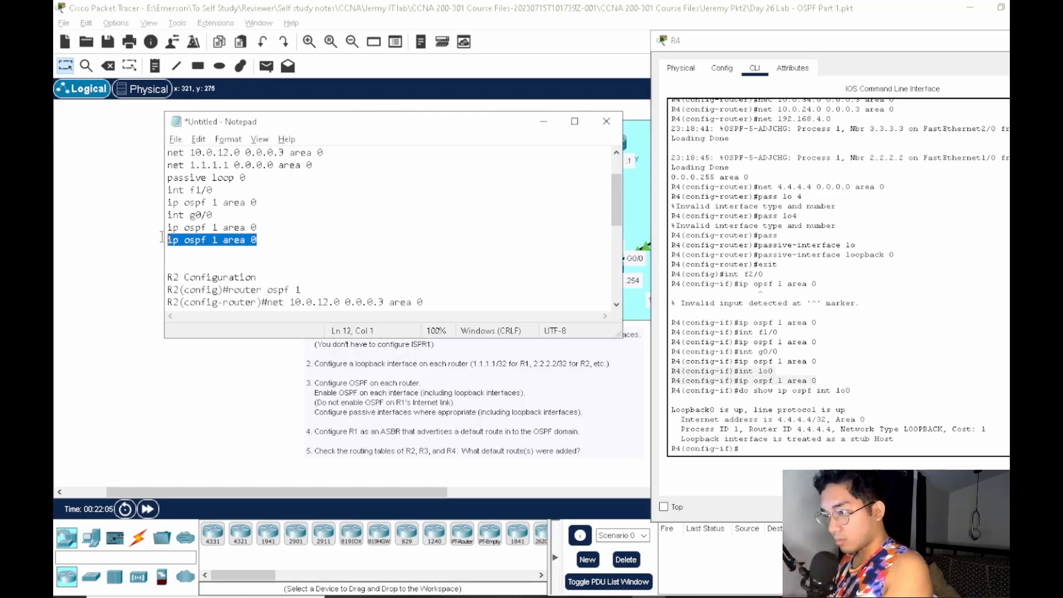
{"action": "key", "text": "ctrl+v"}
Remove the R4 prompts from the two loopback 0 lines in the R1 notes
{"action": "left_click_drag", "start_coordinate": [246, 255], "coordinate": [166, 253]}
{"action": "left_click", "coordinate": [237, 252]}
{"action": "left_click_drag", "start_coordinate": [244, 252], "coordinate": [160, 252]}
{"action": "key", "text": "BackSpace"}
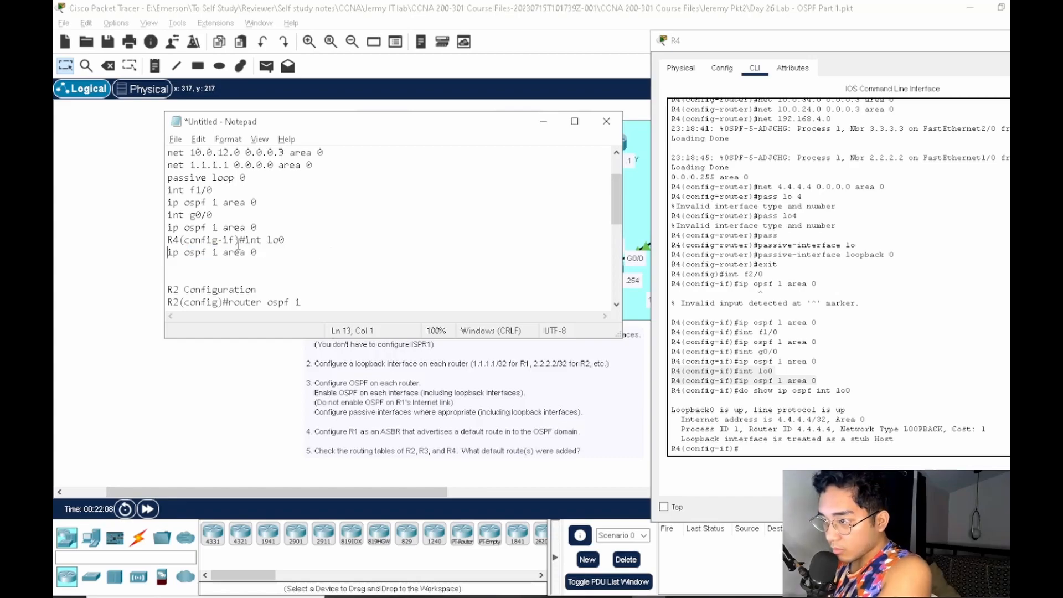
{"action": "left_click_drag", "start_coordinate": [245, 240], "coordinate": [162, 239]}
{"action": "key", "text": "BackSpace"}
{"action": "left_click", "coordinate": [387, 256]}
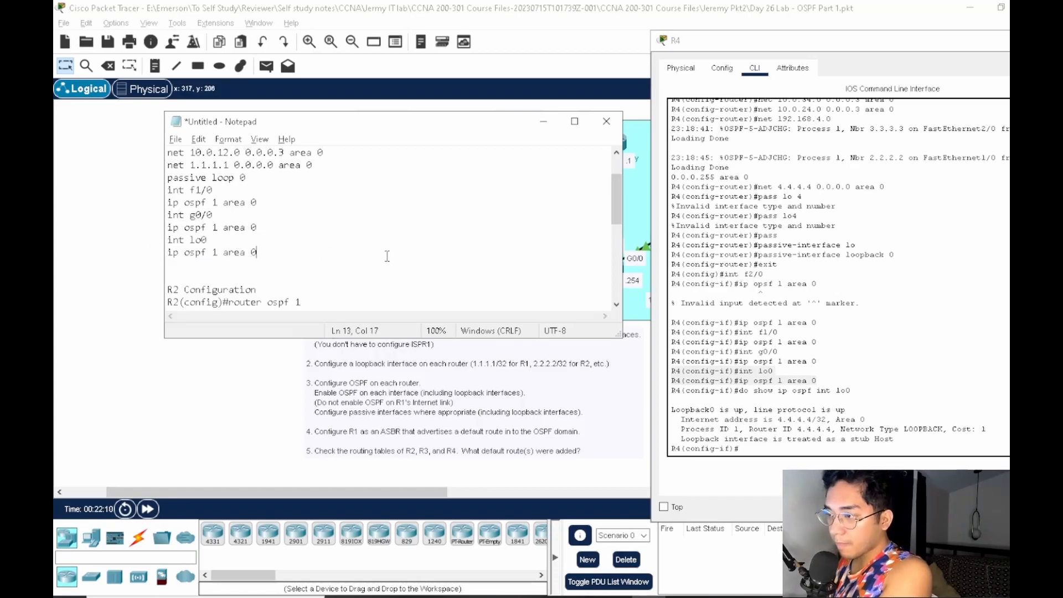
Paste the copied "int lo0" and "ip ospf 1 area 0" lines at the end of the R2 notes
{"action": "scroll", "coordinate": [387, 256], "scroll_direction": "down", "scroll_amount": 4}
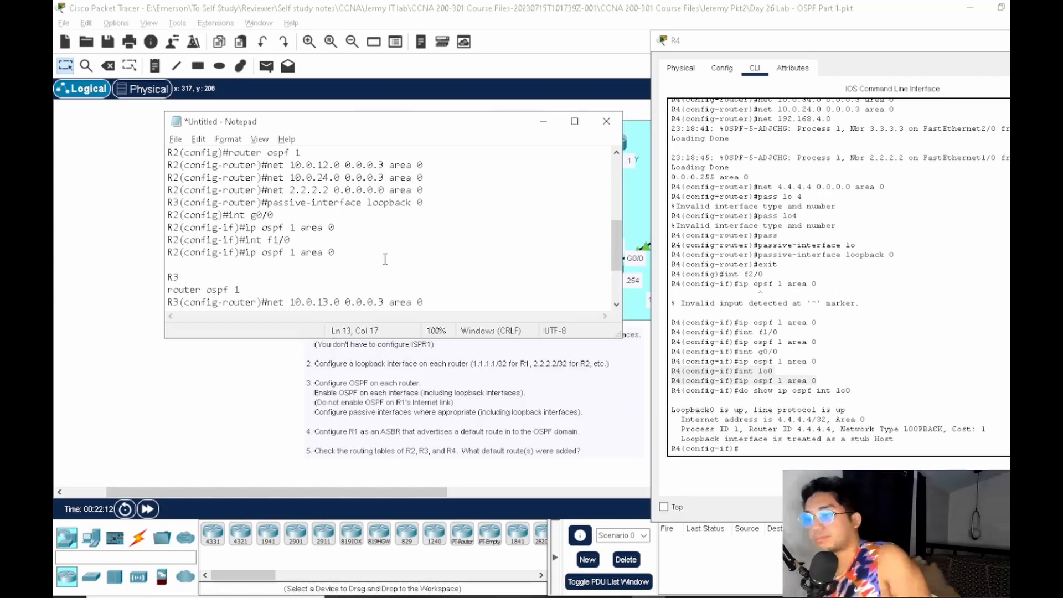
{"action": "left_click", "coordinate": [390, 250]}
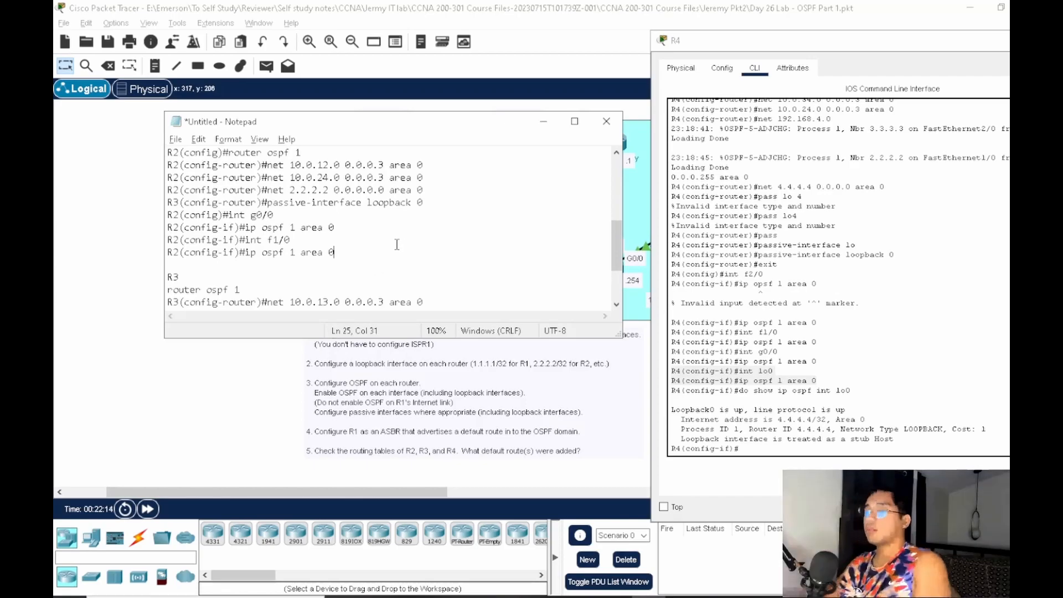
{"action": "key", "text": "Return"}
{"action": "key", "text": "ctrl+v"}
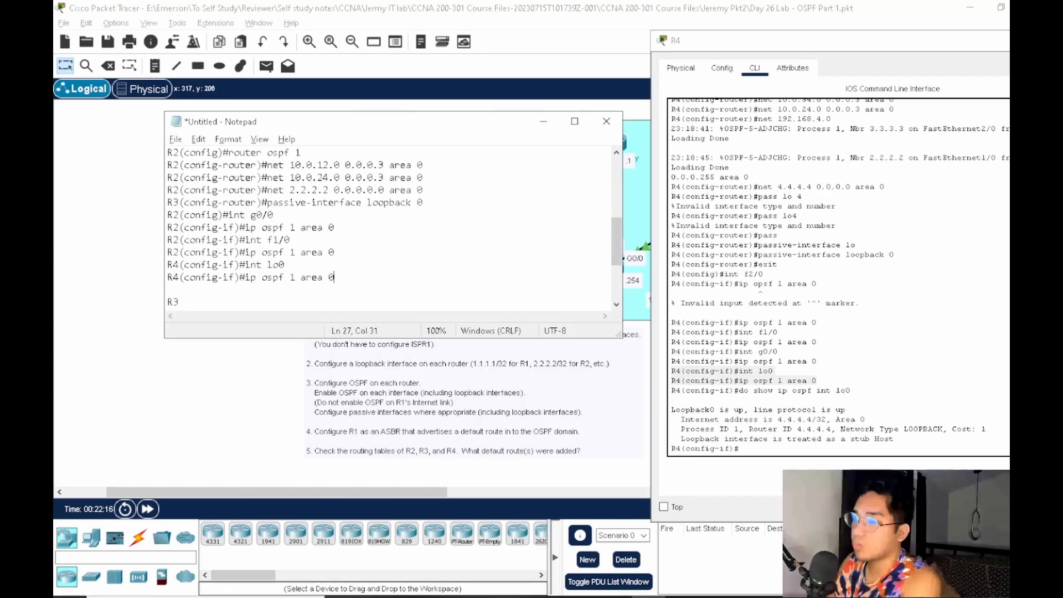
Add the copied loopback 0 lines to the end of the R3 notes and change their prompts to R3
{"action": "scroll", "coordinate": [344, 281], "scroll_direction": "down", "scroll_amount": 3}
{"action": "left_click", "coordinate": [397, 302]}
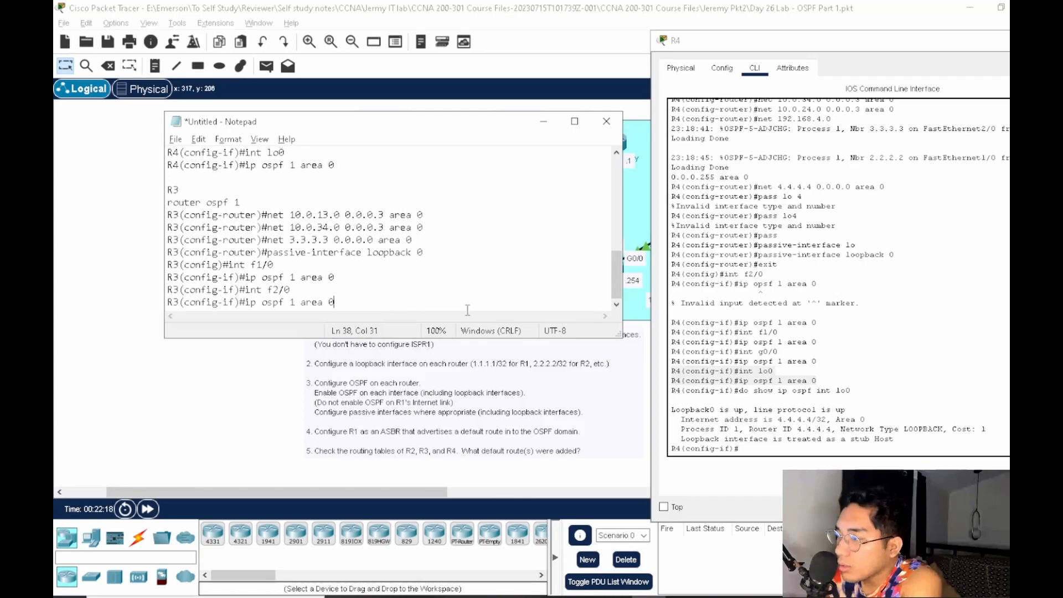
{"action": "key", "text": "Return"}
{"action": "key", "text": "ctrl+v"}
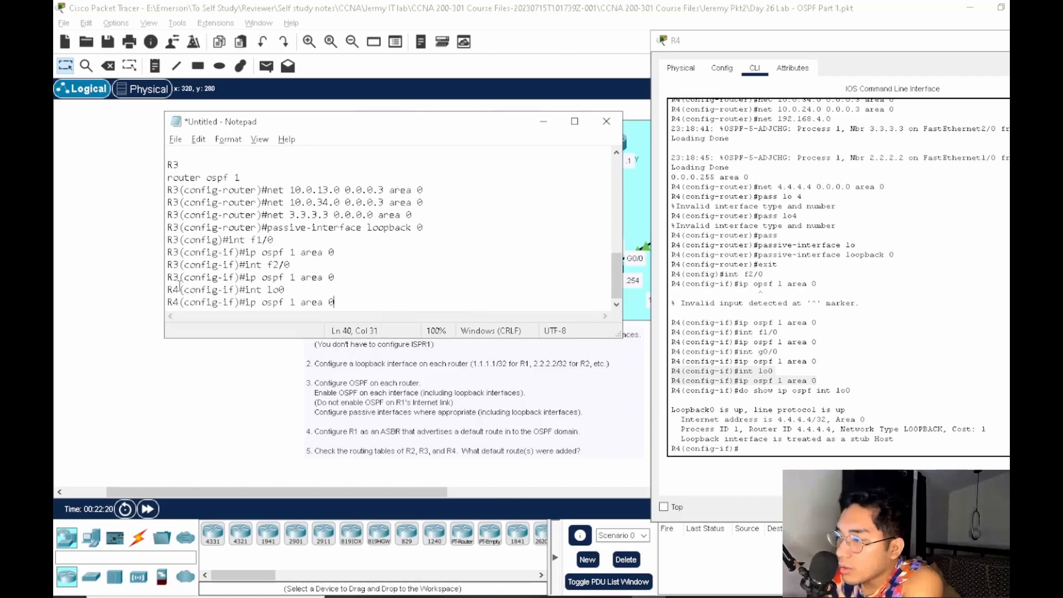
{"action": "left_click_drag", "start_coordinate": [174, 289], "coordinate": [173, 302]}
{"action": "type", "text": "3"}
{"action": "left_click", "coordinate": [392, 276]}
Review the router prompts on the loopback 0 lines in the R2 and R3 notes
{"action": "scroll", "coordinate": [353, 287], "scroll_direction": "up", "scroll_amount": 3}
{"action": "scroll", "coordinate": [351, 286], "scroll_direction": "down", "scroll_amount": 3}
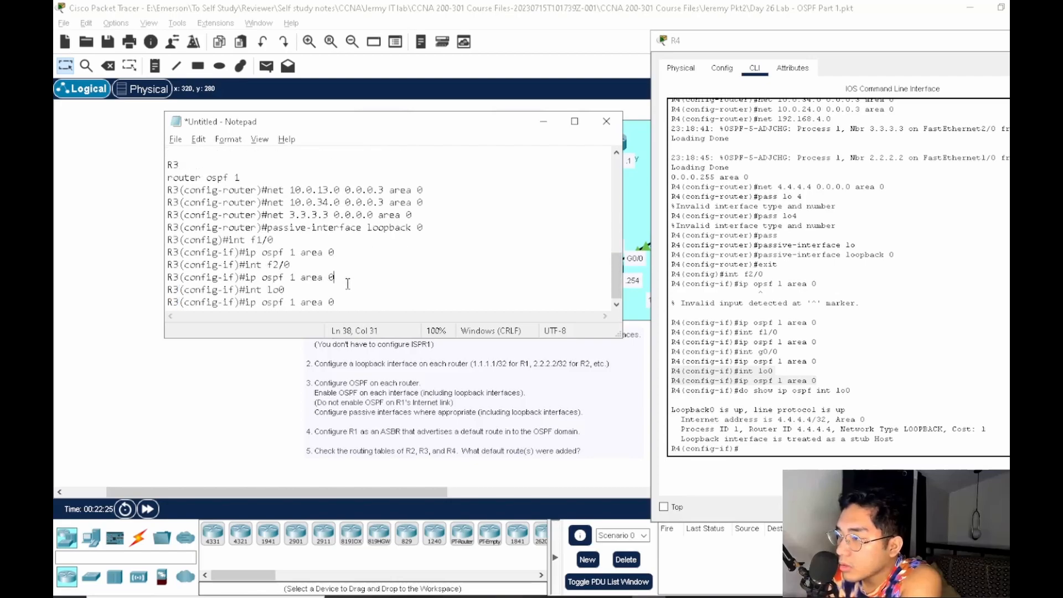
{"action": "scroll", "coordinate": [251, 279], "scroll_direction": "up", "scroll_amount": 3}
{"action": "left_click_drag", "start_coordinate": [180, 253], "coordinate": [173, 253]}
{"action": "left_click", "coordinate": [270, 252]}
{"action": "scroll", "coordinate": [270, 253], "scroll_direction": "up", "scroll_amount": 3}
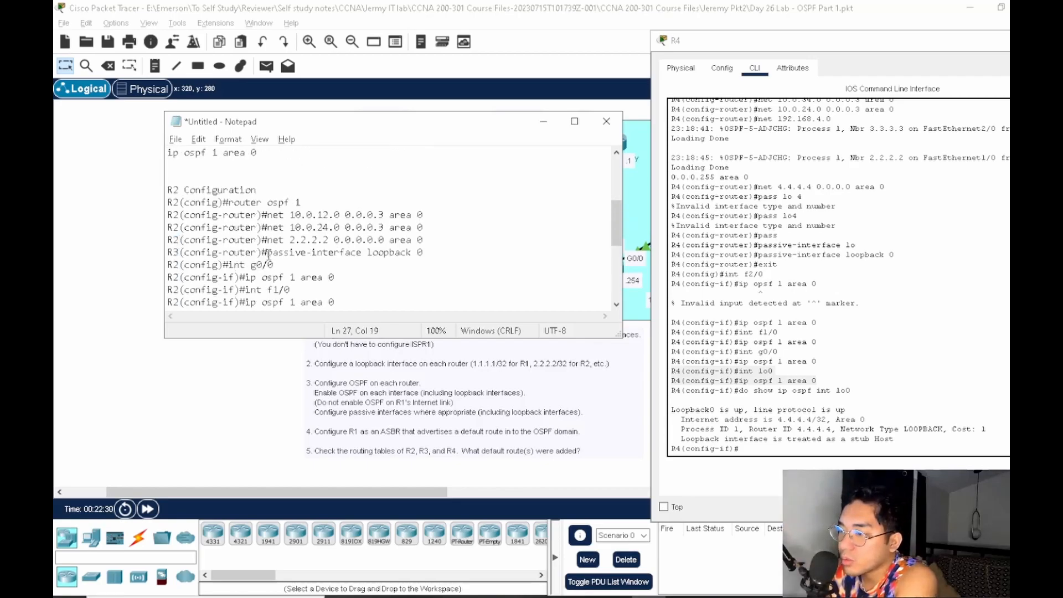
Add the heading "R4 config" below the R3 notes, leaving a blank line between them
{"action": "scroll", "coordinate": [270, 253], "scroll_direction": "down", "scroll_amount": 6}
{"action": "left_click", "coordinate": [404, 298]}
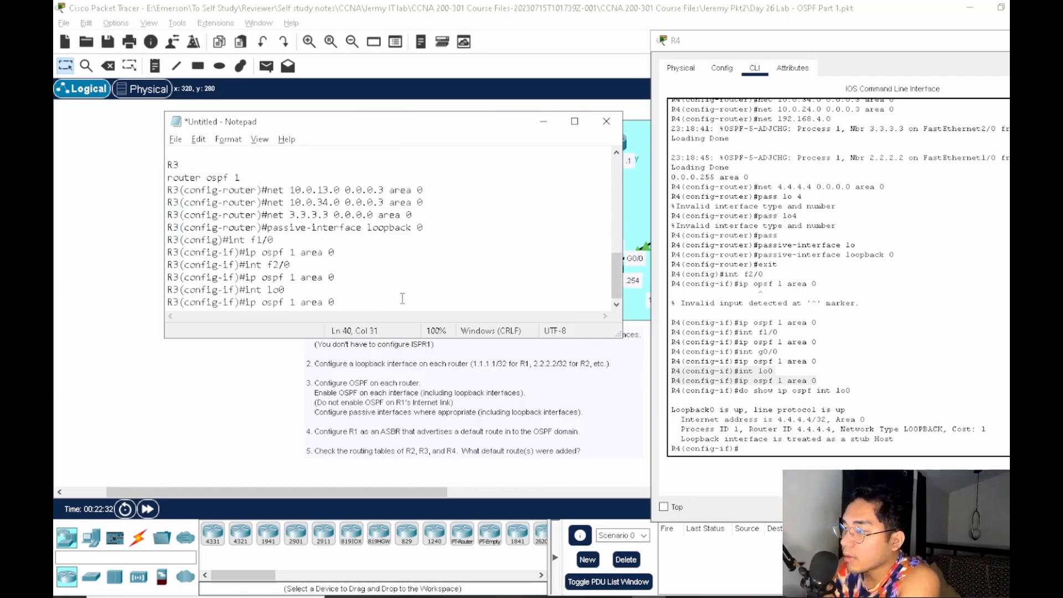
{"action": "key", "text": "Return"}
{"action": "key", "text": "Return"}
{"action": "type", "text": "R4 config"}
Copy R4's interface commands from the first valid "ip ospf 1 area 0" through the loopback 0 one and paste them under "R4 config"
{"action": "left_click", "coordinate": [821, 317]}
{"action": "left_click_drag", "start_coordinate": [674, 323], "coordinate": [869, 395]}
{"action": "right_click", "coordinate": [811, 378]}
{"action": "left_click", "coordinate": [853, 317]}
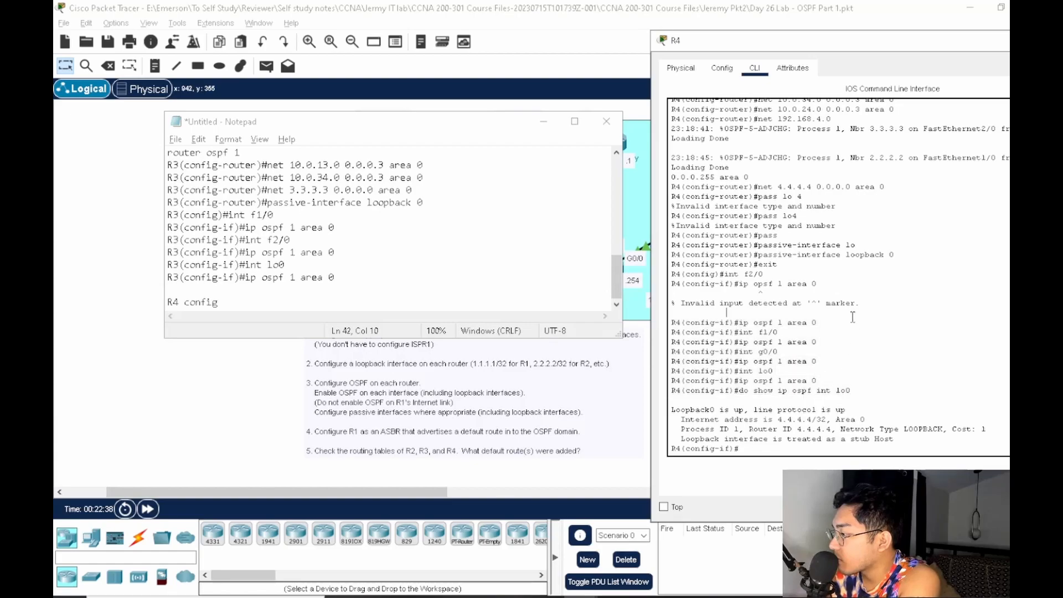
{"action": "left_click_drag", "start_coordinate": [675, 321], "coordinate": [838, 370]}
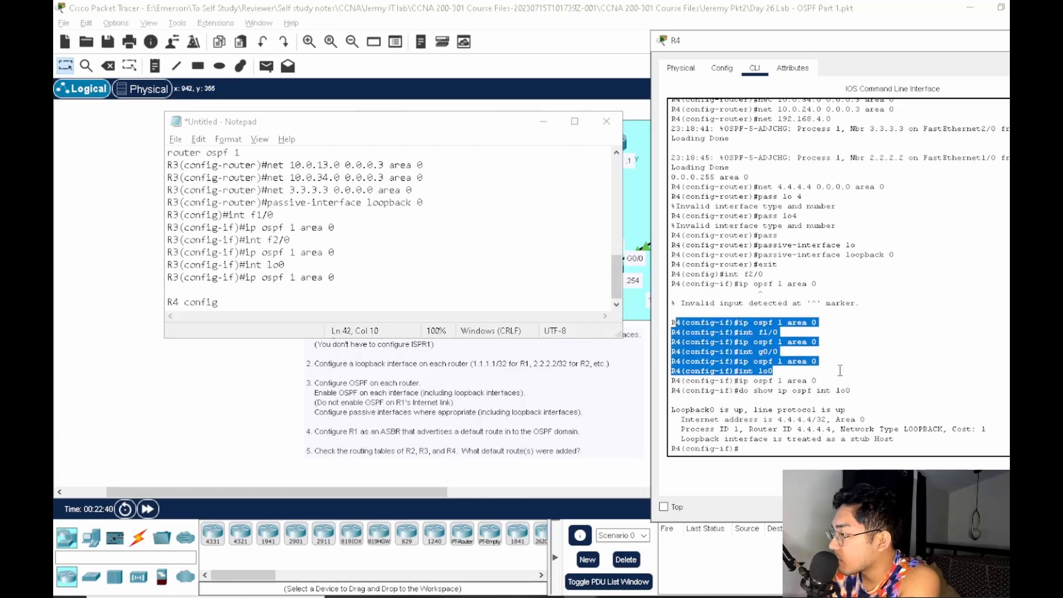
{"action": "left_click_drag", "start_coordinate": [671, 322], "coordinate": [819, 382]}
{"action": "right_click", "coordinate": [758, 354]}
{"action": "left_click", "coordinate": [773, 363]}
{"action": "left_click", "coordinate": [317, 304]}
{"action": "key", "text": "Return"}
{"action": "key", "text": "ctrl+v"}
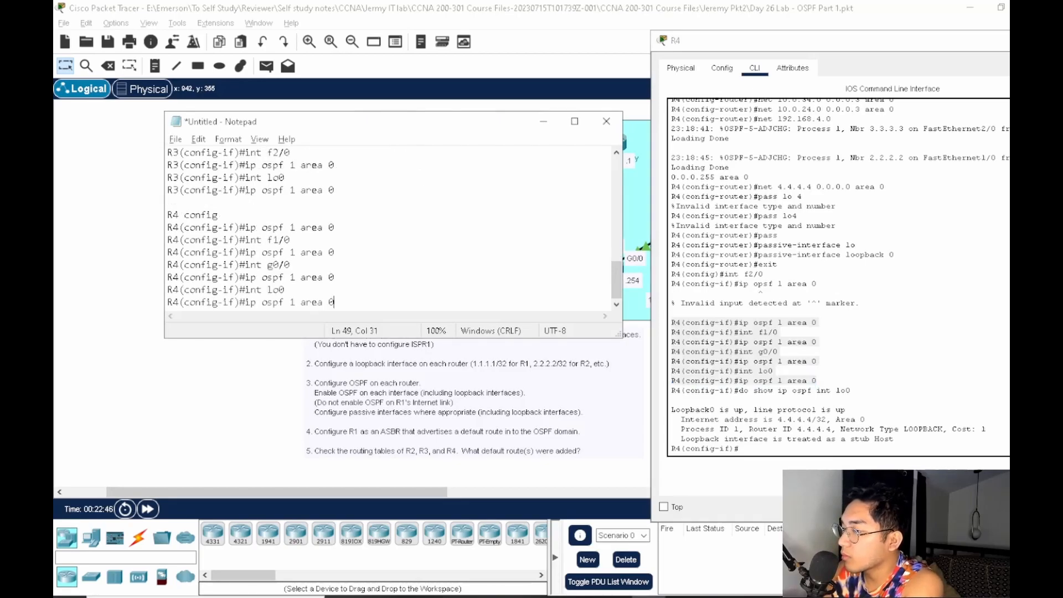
Insert R4's "int f2/0" command line above the first "ip ospf 1 area 0" line in the R4 notes
{"action": "left_click", "coordinate": [334, 208]}
{"action": "key", "text": "Return"}
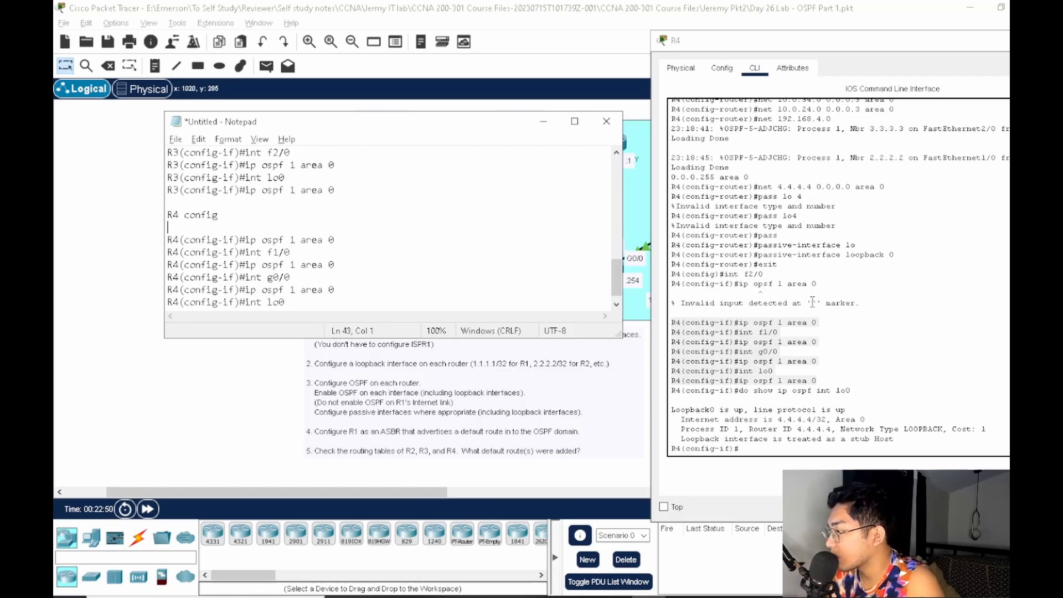
{"action": "left_click_drag", "start_coordinate": [773, 274], "coordinate": [672, 274]}
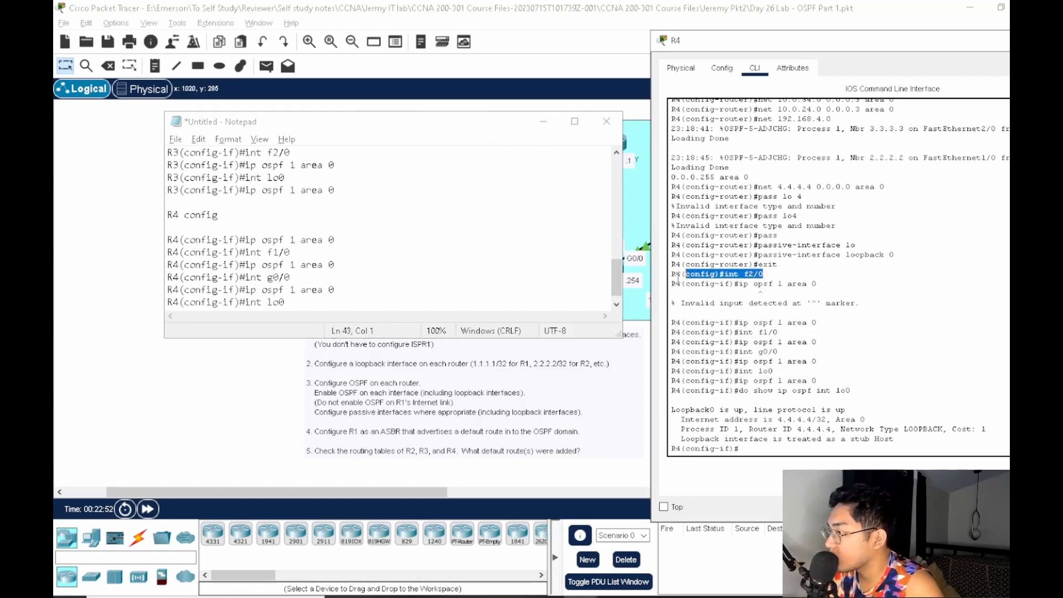
{"action": "right_click", "coordinate": [733, 269]}
{"action": "left_click", "coordinate": [748, 275]}
{"action": "key", "text": "ctrl+v"}
Add R4's "passive-interface loopback 0" and "exit" lines above the "int f2/0" line in the notes
{"action": "key", "text": "Home"}
{"action": "key", "text": "Return"}
{"action": "key", "text": "Up"}
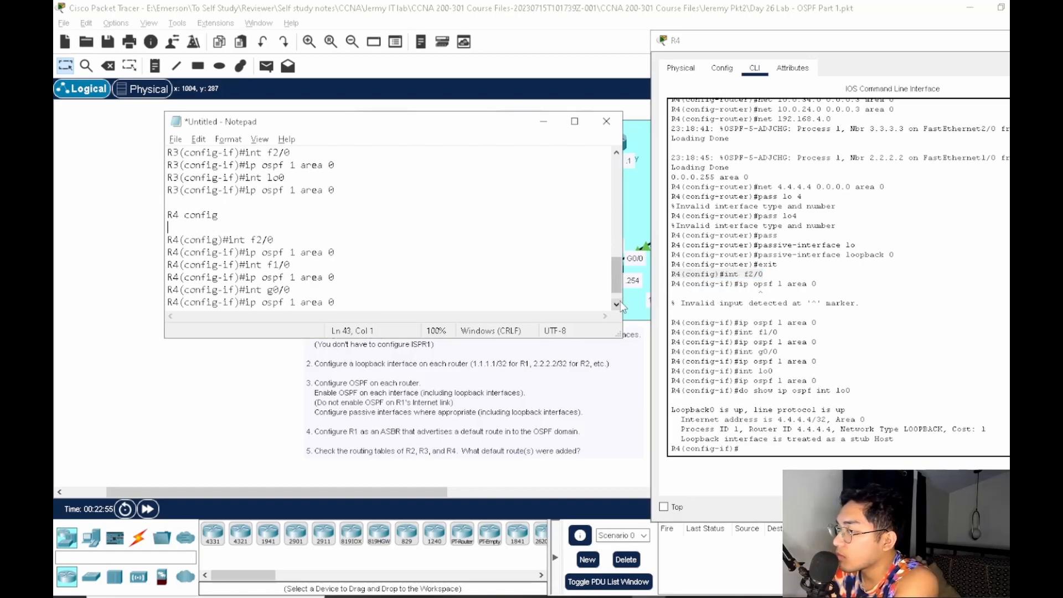
{"action": "scroll", "coordinate": [353, 254], "scroll_direction": "down", "scroll_amount": 1}
{"action": "key", "text": "Return"}
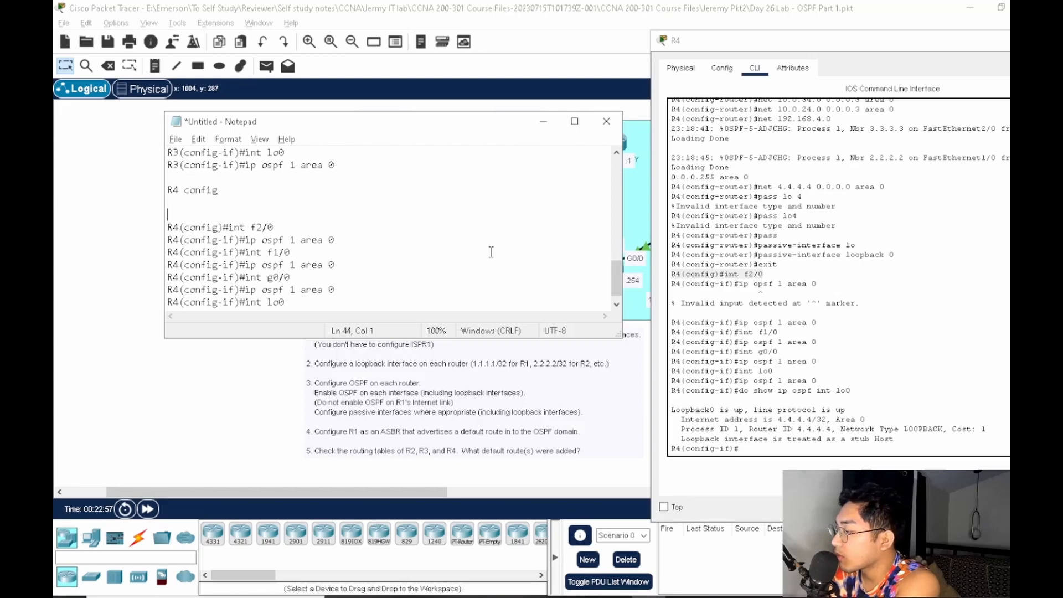
{"action": "left_click_drag", "start_coordinate": [890, 259], "coordinate": [713, 256]}
{"action": "left_click", "coordinate": [815, 268]}
{"action": "left_click_drag", "start_coordinate": [810, 265], "coordinate": [667, 255]}
{"action": "left_click", "coordinate": [311, 216]}
{"action": "key", "text": "ctrl+v"}
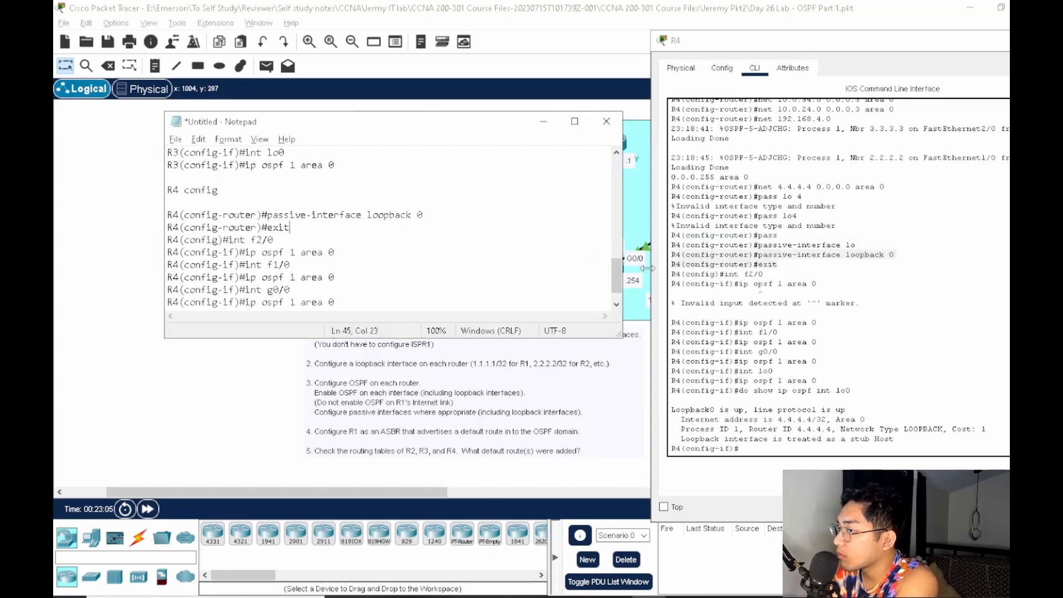
Copy R4's "net 4.4.4.4 0.0.0.0 area 0" line from the CLI and paste it above the passive-interface line in the notes
{"action": "left_click", "coordinate": [785, 233]}
{"action": "scroll", "coordinate": [830, 242], "scroll_direction": "up", "scroll_amount": 1}
{"action": "left_click_drag", "start_coordinate": [835, 266], "coordinate": [736, 267]}
{"action": "left_click_drag", "start_coordinate": [800, 256], "coordinate": [735, 255]}
{"action": "left_click", "coordinate": [839, 228]}
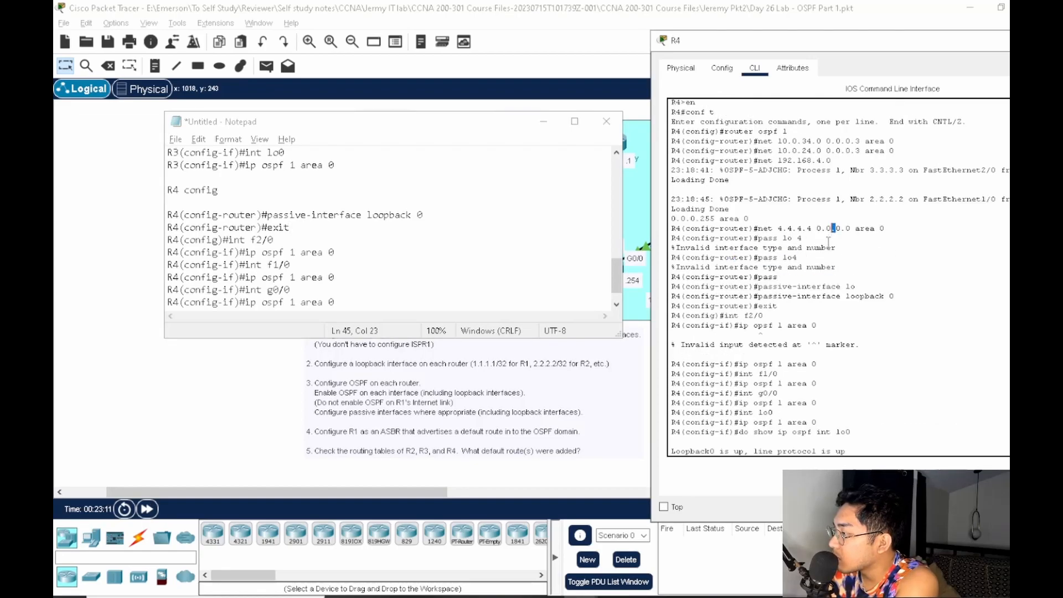
{"action": "left_click_drag", "start_coordinate": [886, 228], "coordinate": [672, 227]}
{"action": "right_click", "coordinate": [706, 230]}
{"action": "left_click", "coordinate": [718, 235]}
{"action": "left_click", "coordinate": [293, 202]}
{"action": "key", "text": "ctrl+v"}
Insert blank lines below the "R4 config" heading and paste R4's "net 192.168.4.0" line above the 4.4.4.4 network line
{"action": "left_click", "coordinate": [360, 188]}
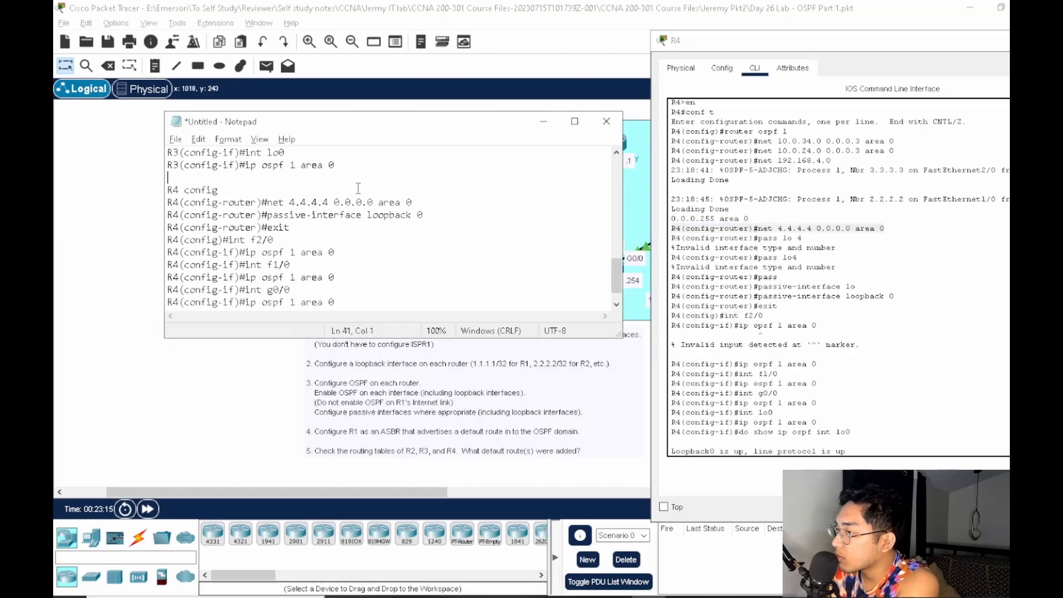
{"action": "key", "text": "Return"}
{"action": "key", "text": "Return"}
{"action": "key", "text": "Return"}
{"action": "key", "text": "Return"}
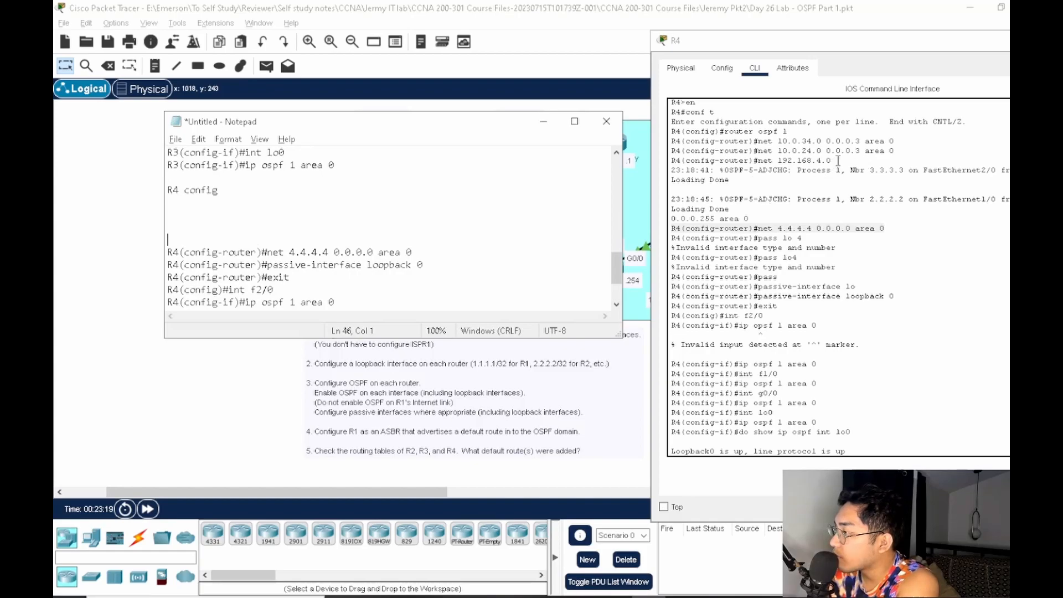
{"action": "left_click_drag", "start_coordinate": [841, 160], "coordinate": [665, 160]}
{"action": "key", "text": "ctrl+c"}
{"action": "key", "text": "alt+Tab"}
{"action": "key", "text": "ctrl+v"}
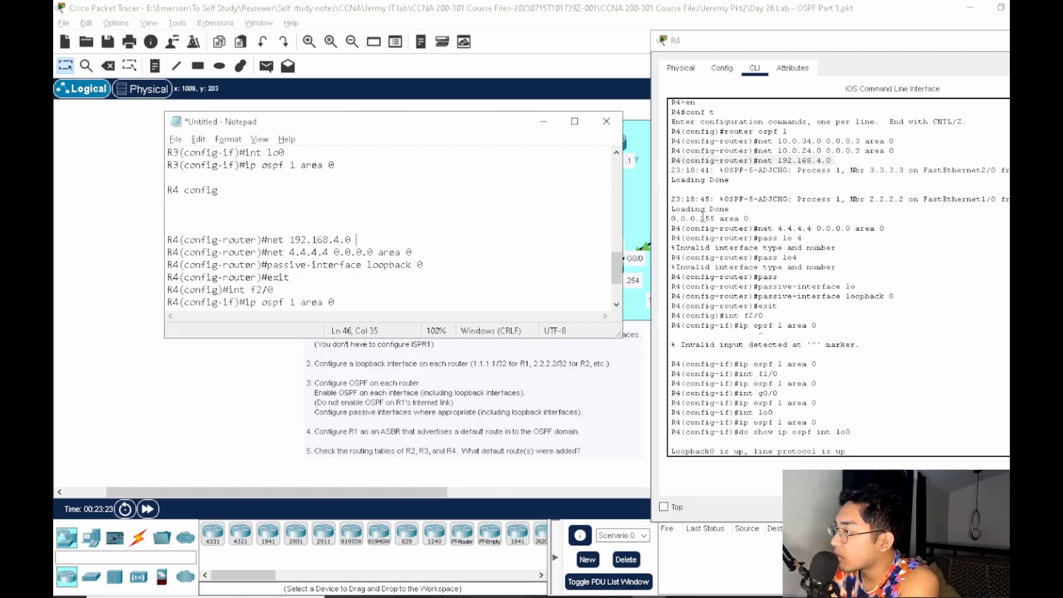
Complete the 192.168.4.0 network line in the R4 notes with "0.0.0.255 area 0" copied from R4's CLI
{"action": "left_click_drag", "start_coordinate": [674, 220], "coordinate": [749, 219]}
{"action": "right_click", "coordinate": [749, 219]}
{"action": "left_click", "coordinate": [763, 224]}
{"action": "left_click", "coordinate": [415, 237]}
{"action": "key", "text": "ctrl+v"}
{"action": "left_click", "coordinate": [458, 216]}
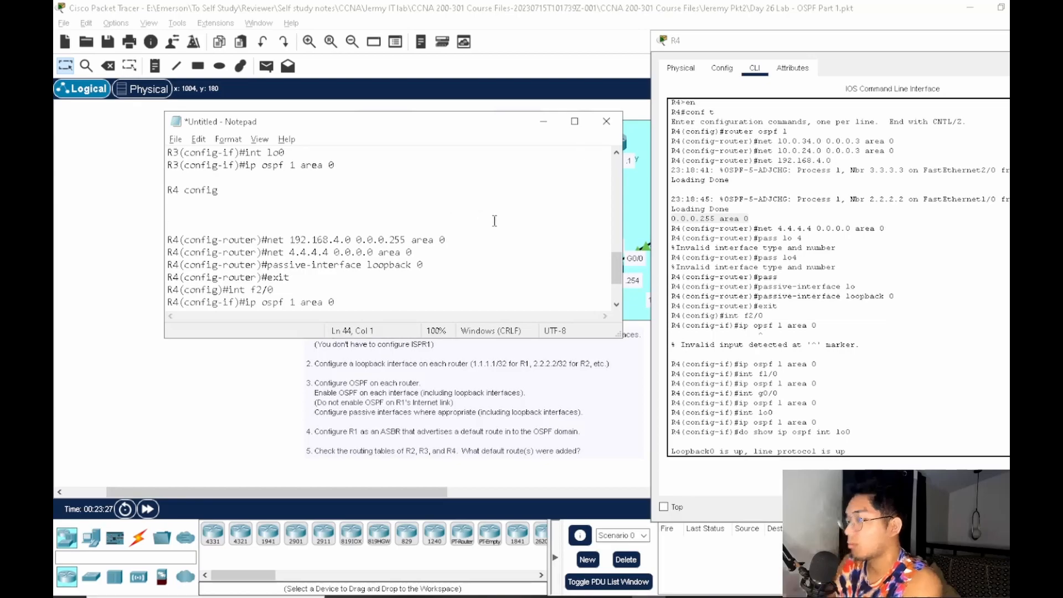
Copy R4's "router ospf 1" and its 10.0.34.0 and 10.0.24.0 network lines from the CLI into the notes above the 192.168.4.0 line
{"action": "left_click_drag", "start_coordinate": [895, 151], "coordinate": [672, 131]}
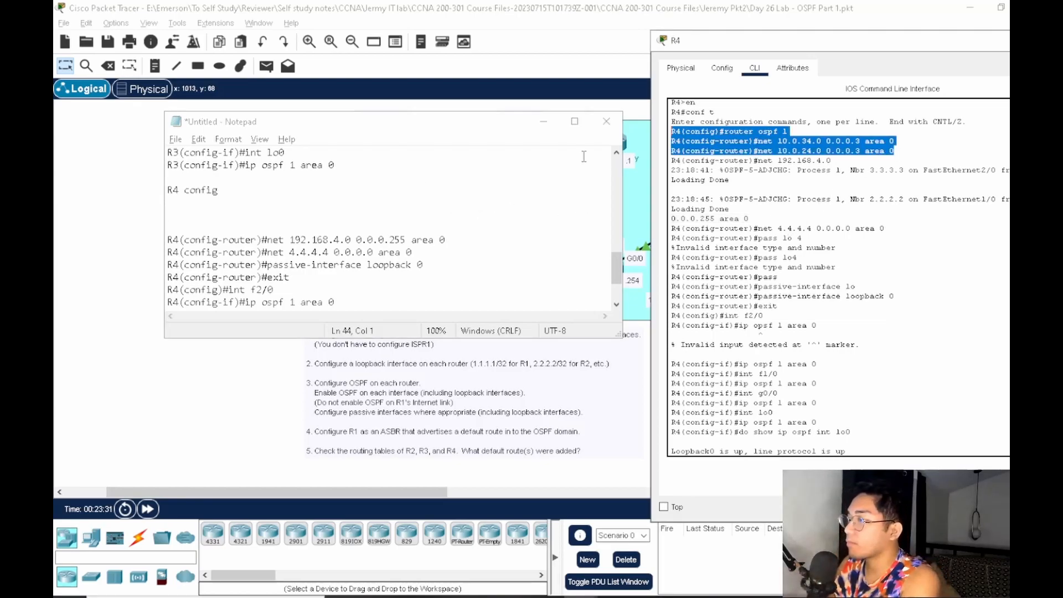
{"action": "left_click", "coordinate": [214, 209]}
{"action": "key", "text": "ctrl+v"}
{"action": "key", "text": "Delete"}
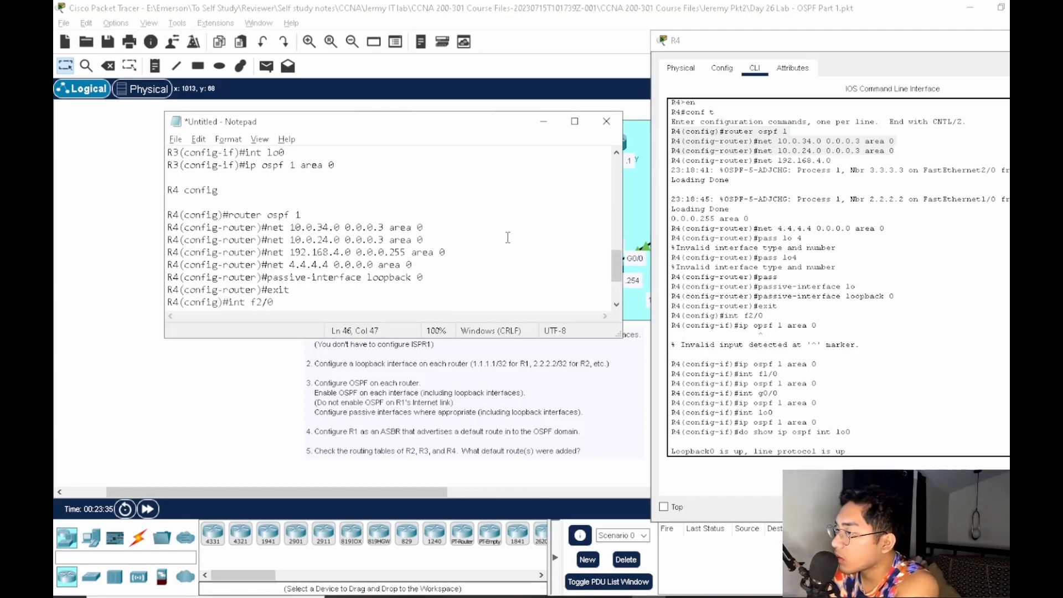
{"action": "scroll", "coordinate": [802, 270], "scroll_direction": "up", "scroll_amount": 5}
{"action": "left_click_drag", "start_coordinate": [718, 280], "coordinate": [672, 269]}
{"action": "left_click", "coordinate": [765, 265]}
{"action": "scroll", "coordinate": [505, 226], "scroll_direction": "down", "scroll_amount": 3}
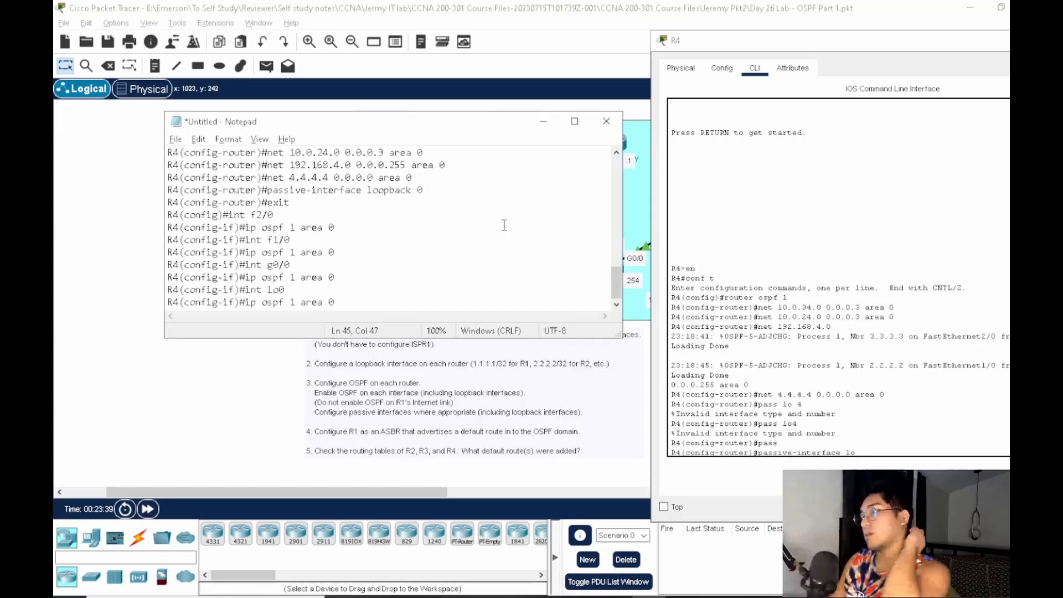
Return to the topology, open R1's CLI and exit interface configuration to global configuration mode
{"action": "left_click", "coordinate": [533, 394]}
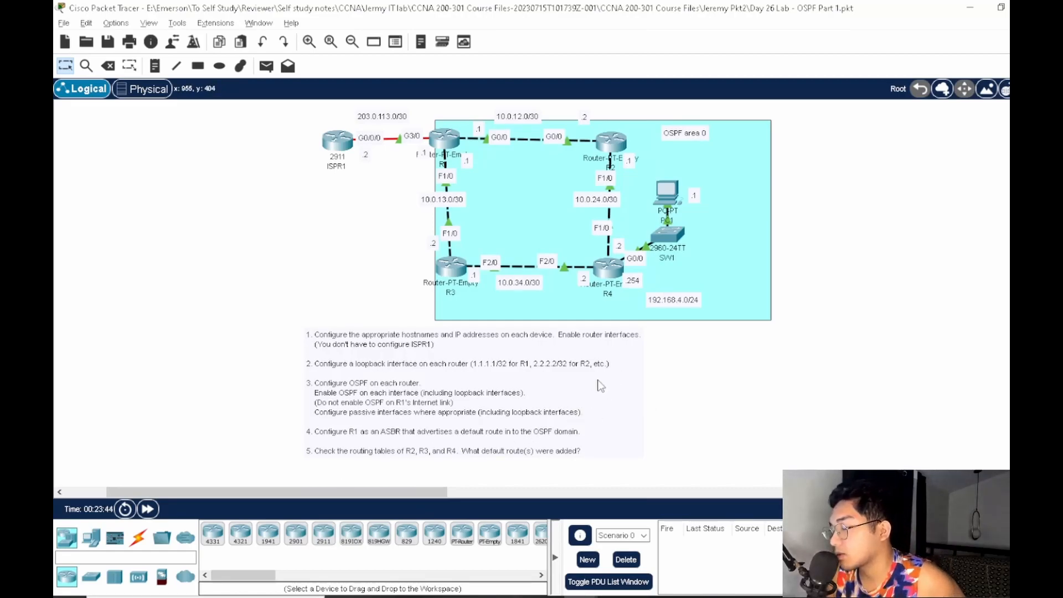
{"action": "left_click", "coordinate": [442, 140]}
{"action": "left_click_drag", "start_coordinate": [504, 99], "coordinate": [670, 100]}
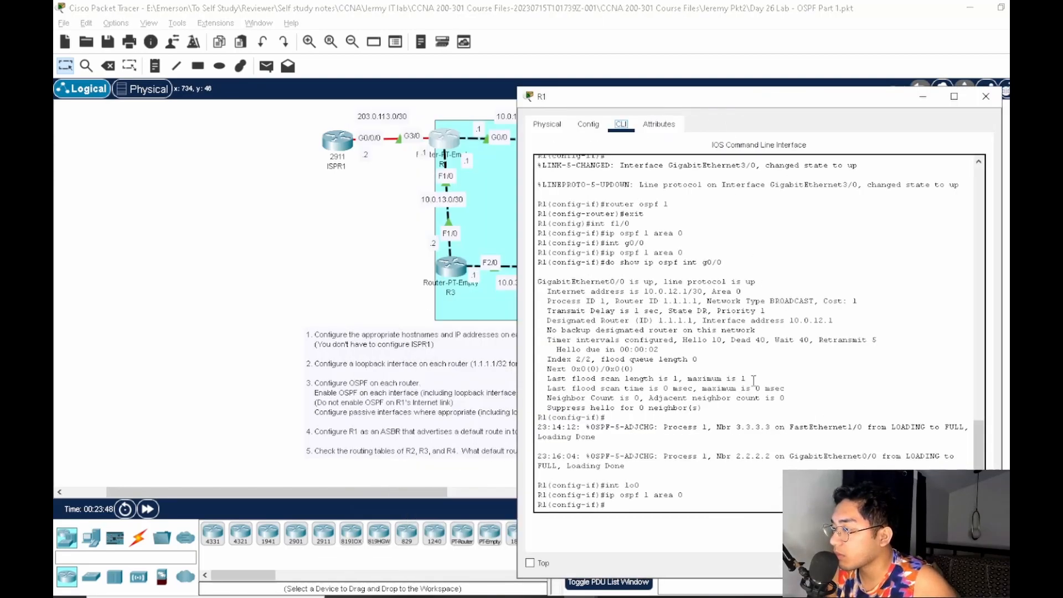
{"action": "left_click_drag", "start_coordinate": [741, 125], "coordinate": [782, 99]}
{"action": "left_click", "coordinate": [843, 404]}
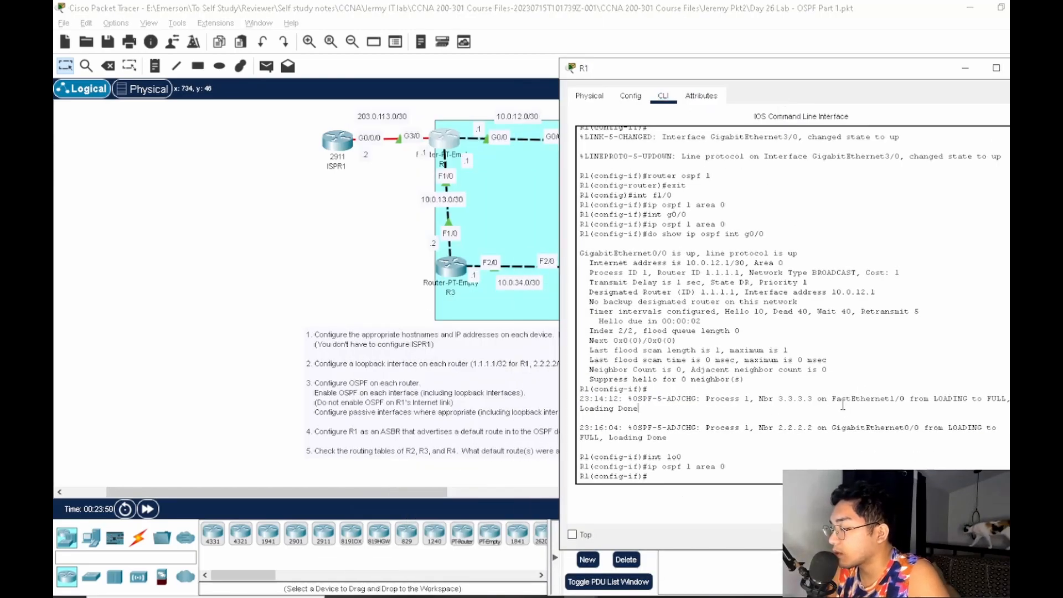
{"action": "key", "text": "Return"}
{"action": "type", "text": "exit"}
{"action": "key", "text": "Return"}
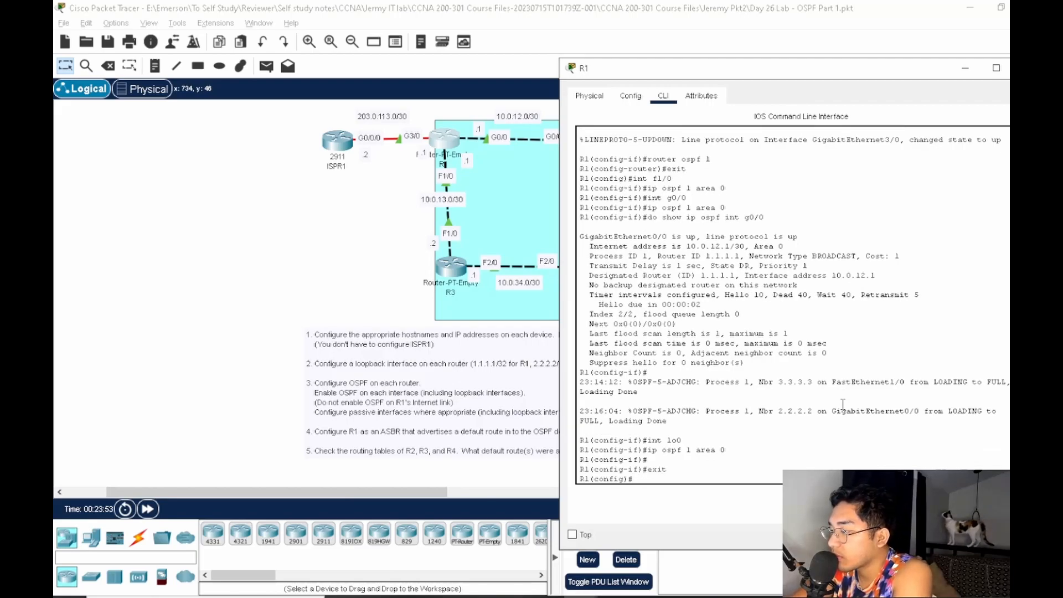
{"action": "type", "text": "int g3/"}
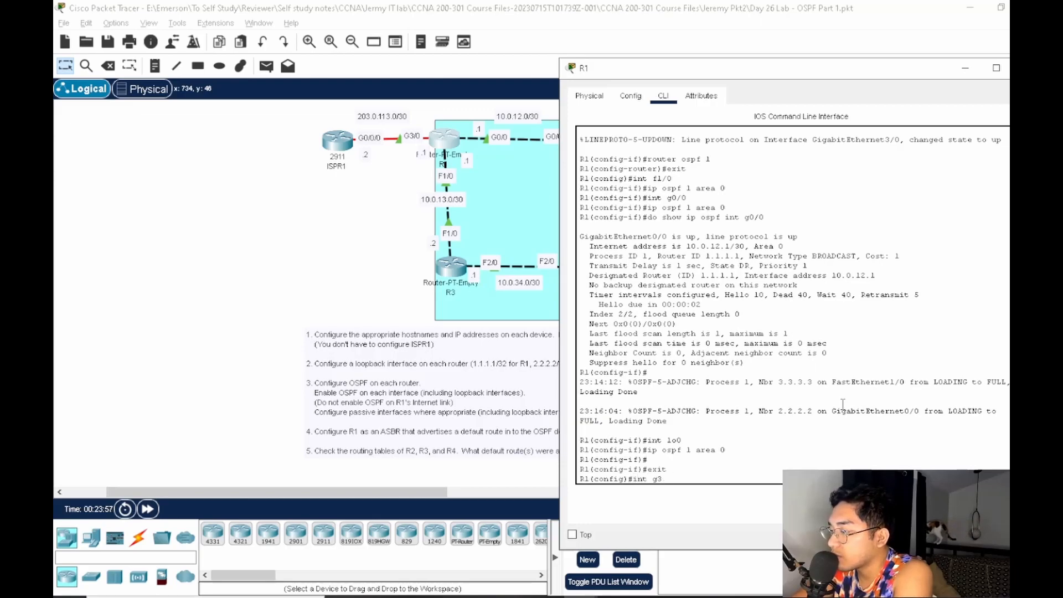
{"action": "key", "text": "BackSpace"}
{"action": "key", "text": "BackSpace"}
{"action": "key", "text": "BackSpace"}
{"action": "key", "text": "BackSpace"}
{"action": "key", "text": "BackSpace"}
{"action": "key", "text": "BackSpace"}
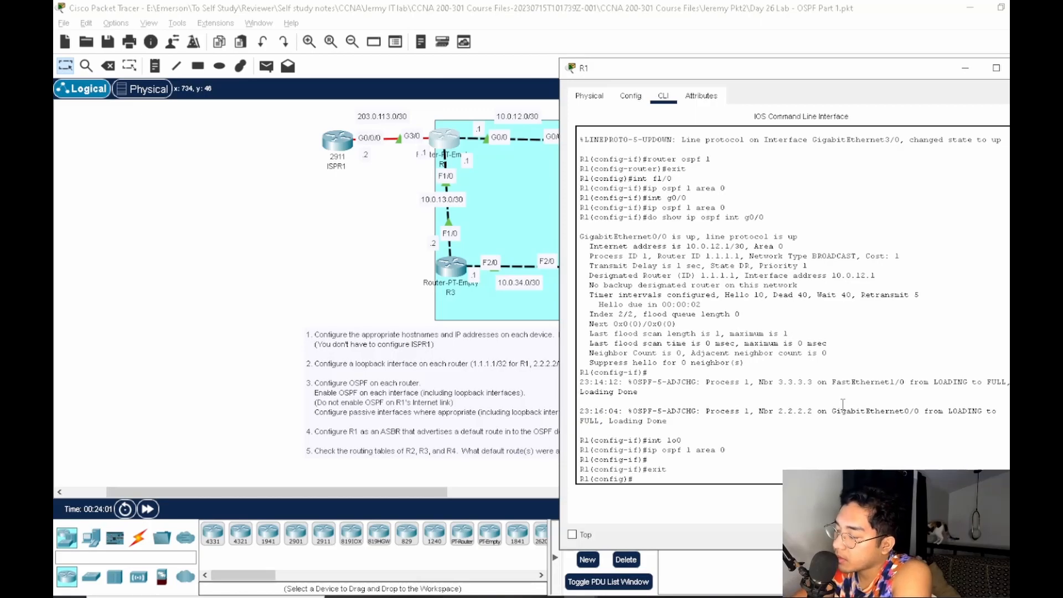
Enable "default-information originate" in OSPF process 1 on R1 and exit to global configuration mode
{"action": "type", "text": "router ospf 1"}
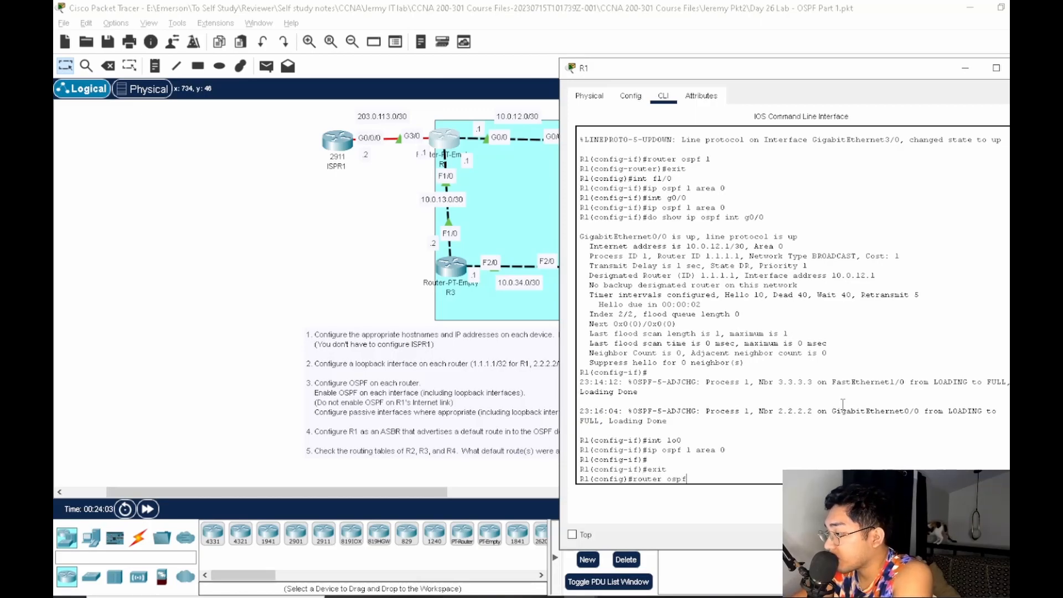
{"action": "key", "text": "Return"}
{"action": "type", "text": "de"}
{"action": "key", "text": "Tab"}
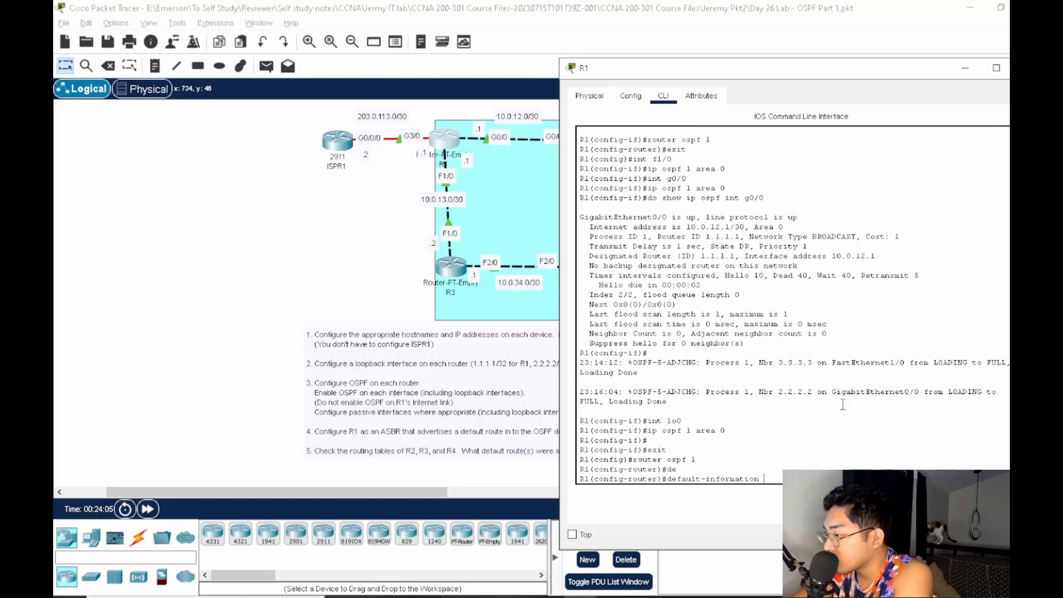
{"action": "type", "text": "or"}
{"action": "key", "text": "Tab"}
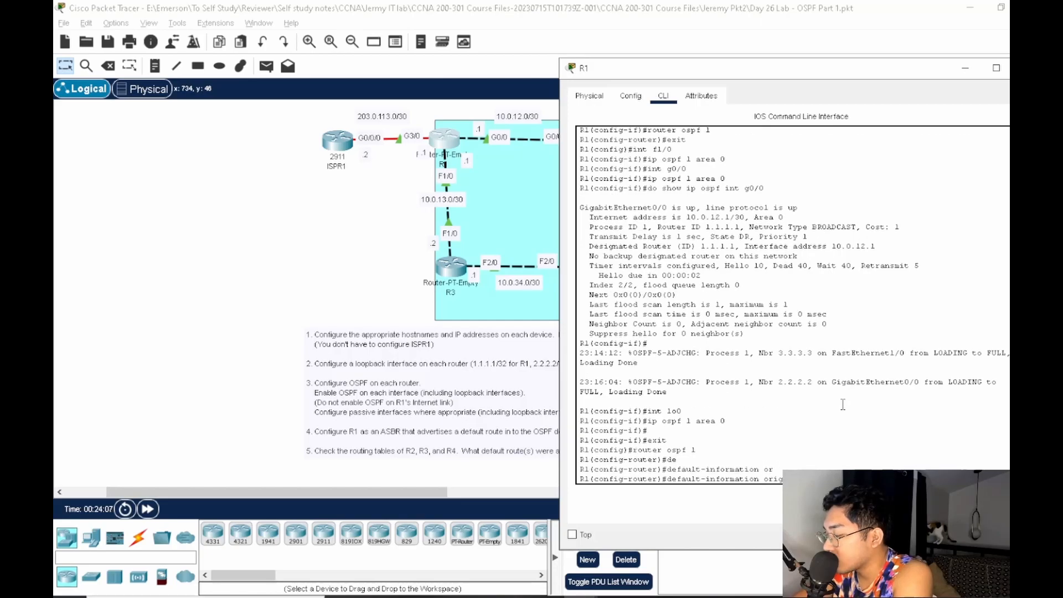
{"action": "type", "text": "?"}
{"action": "key", "text": "Return"}
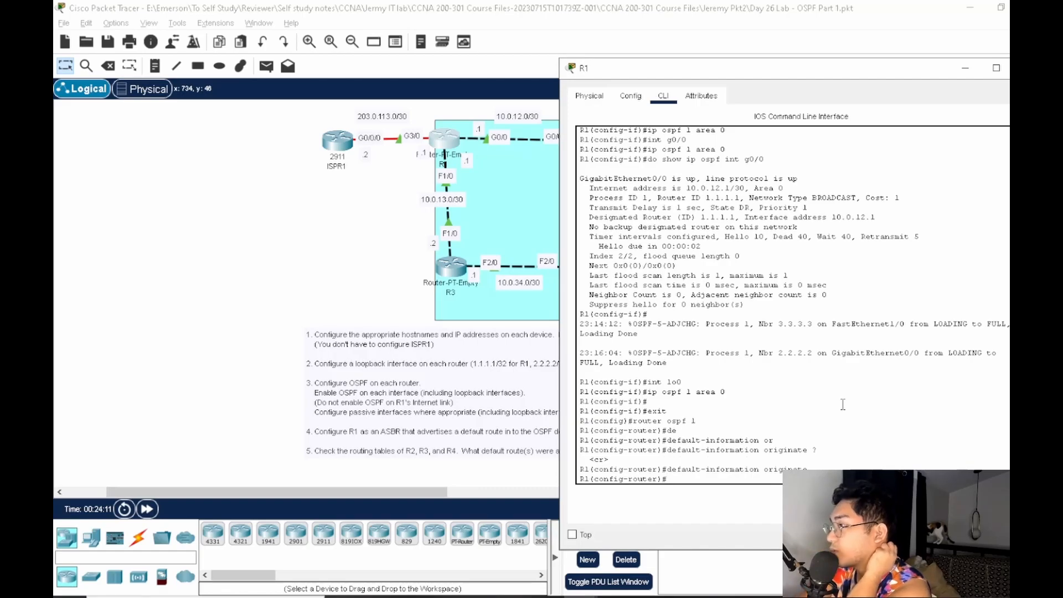
{"action": "left_click_drag", "start_coordinate": [663, 79], "coordinate": [726, 34]}
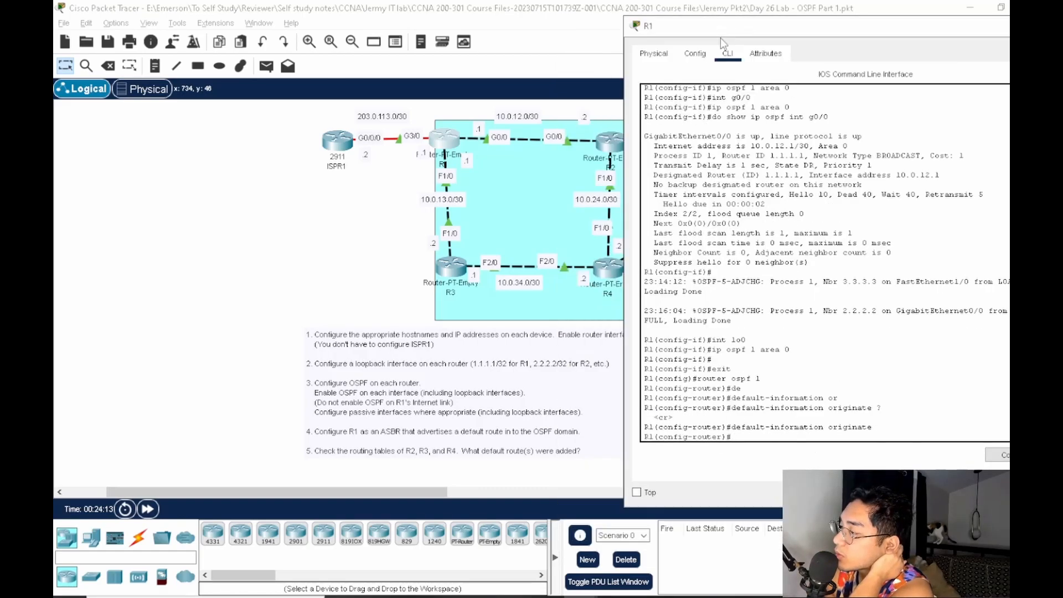
{"action": "type", "text": "exit"}
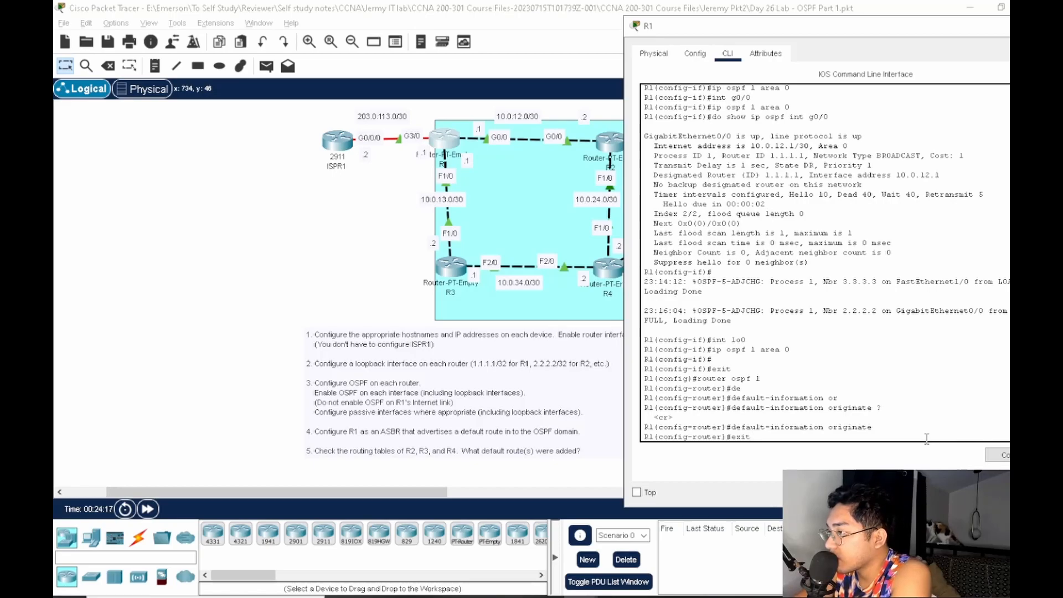
{"action": "key", "text": "Return"}
{"action": "type", "text": "int g3/0"}
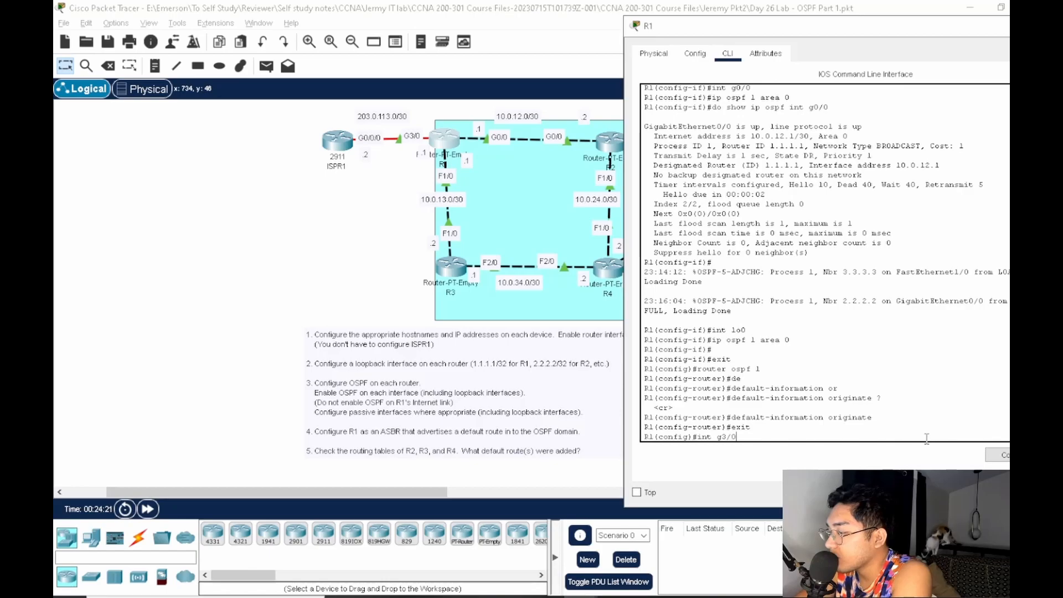
{"action": "key", "text": "Return"}
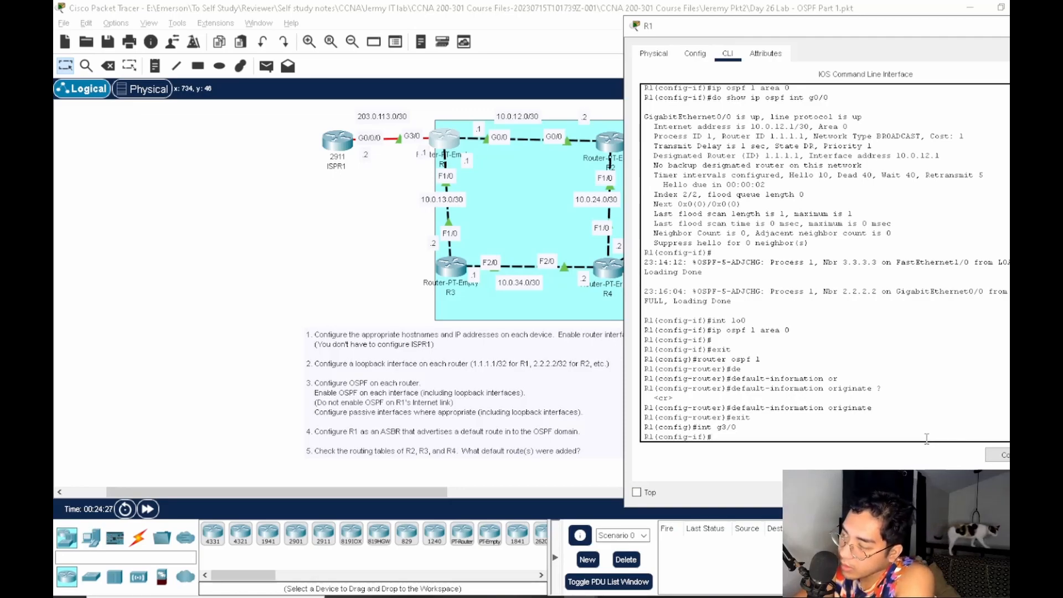
{"action": "type", "text": "exit"}
{"action": "key", "text": "Return"}
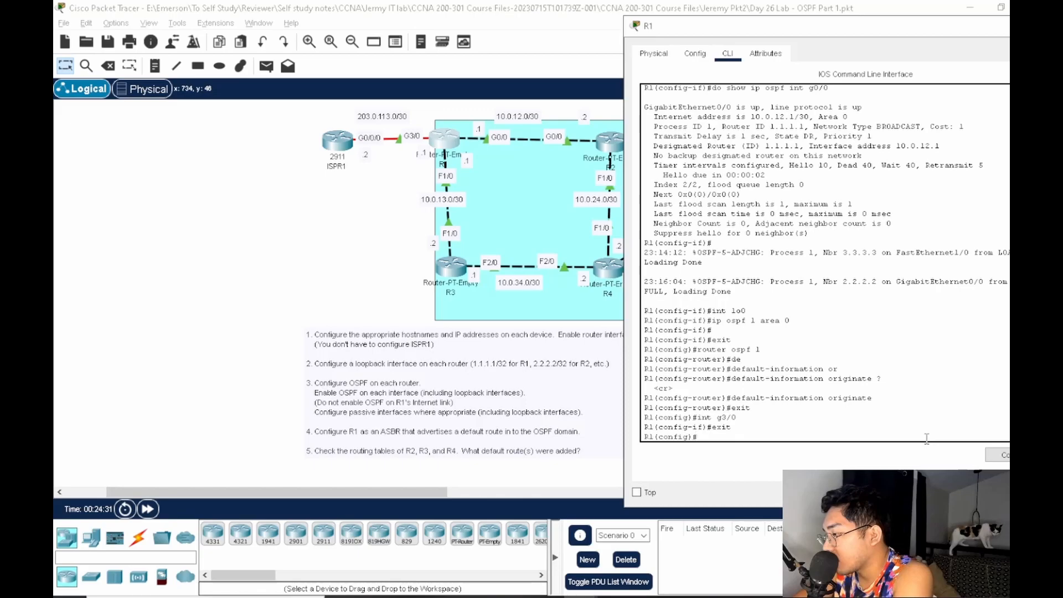
Try ip osp, ip osf and ip route os on R1, and look up which argument the ip route command expects
{"action": "type", "text": "ip"}
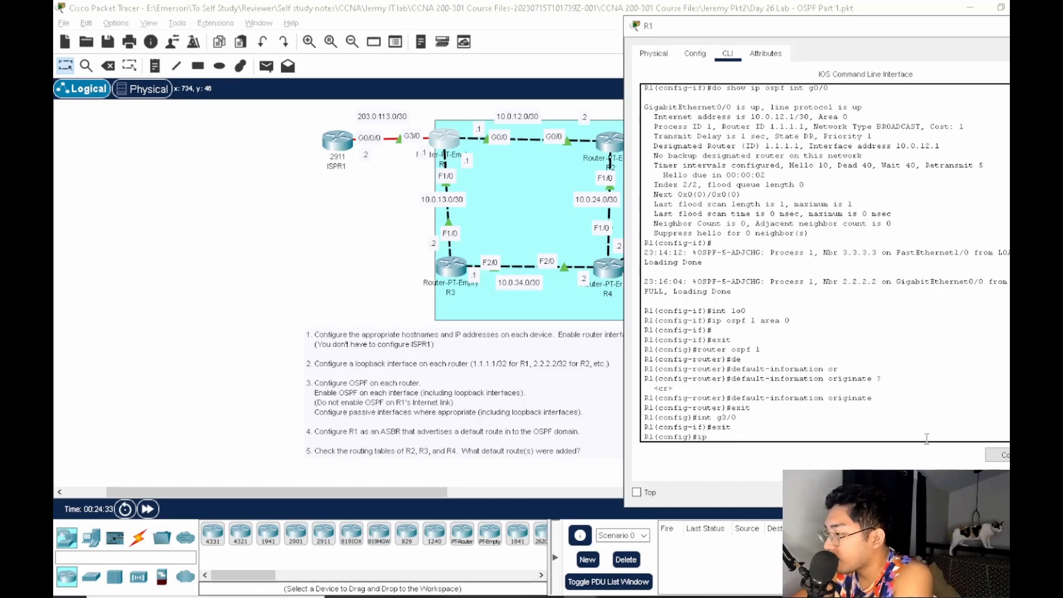
{"action": "type", "text": " ro"}
{"action": "key", "text": "BackSpace"}
{"action": "key", "text": "BackSpace"}
{"action": "type", "text": "osp"}
{"action": "key", "text": "Tab"}
{"action": "key", "text": "BackSpace"}
{"action": "type", "text": "f"}
{"action": "key", "text": "Tab"}
{"action": "key", "text": "BackSpace"}
{"action": "key", "text": "BackSpace"}
{"action": "key", "text": "BackSpace"}
{"action": "type", "text": "r"}
{"action": "key", "text": "Tab"}
{"action": "type", "text": "oute r"}
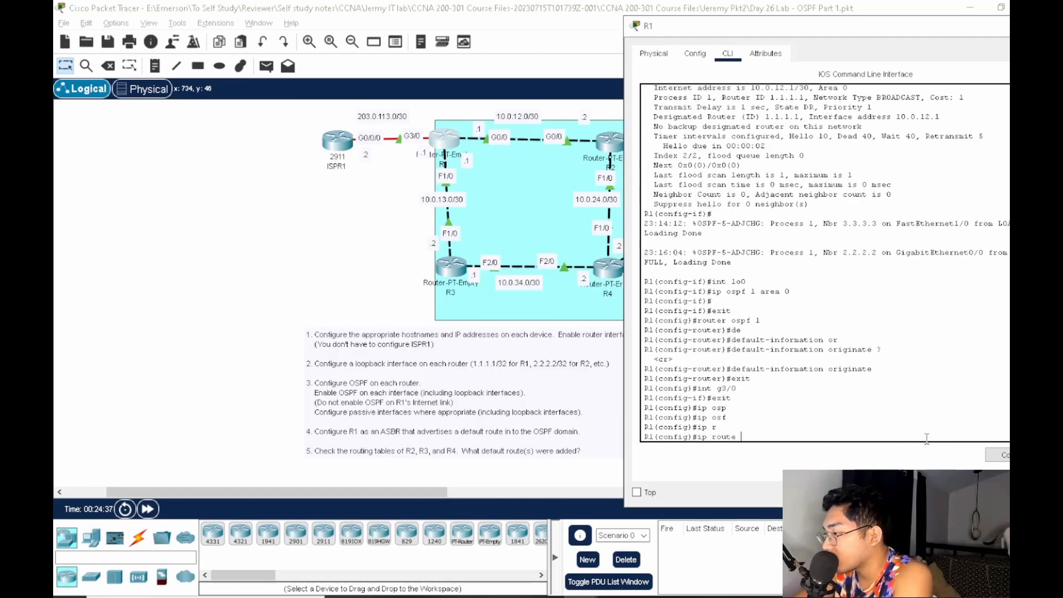
{"action": "key", "text": "BackSpace"}
{"action": "type", "text": "os"}
{"action": "key", "text": "Tab"}
{"action": "key", "text": "BackSpace"}
{"action": "key", "text": "BackSpace"}
{"action": "type", "text": "?"}
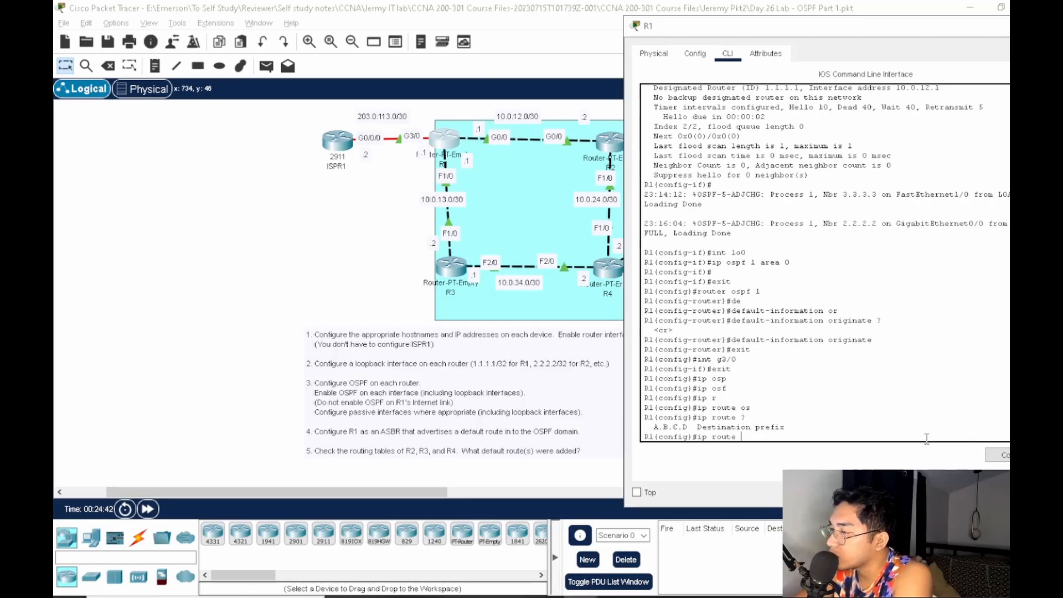
Try a static route to 203.0.113.0 with mask 0.0.0.0 on R1, checking the help for each following argument
{"action": "type", "text": "203.1"}
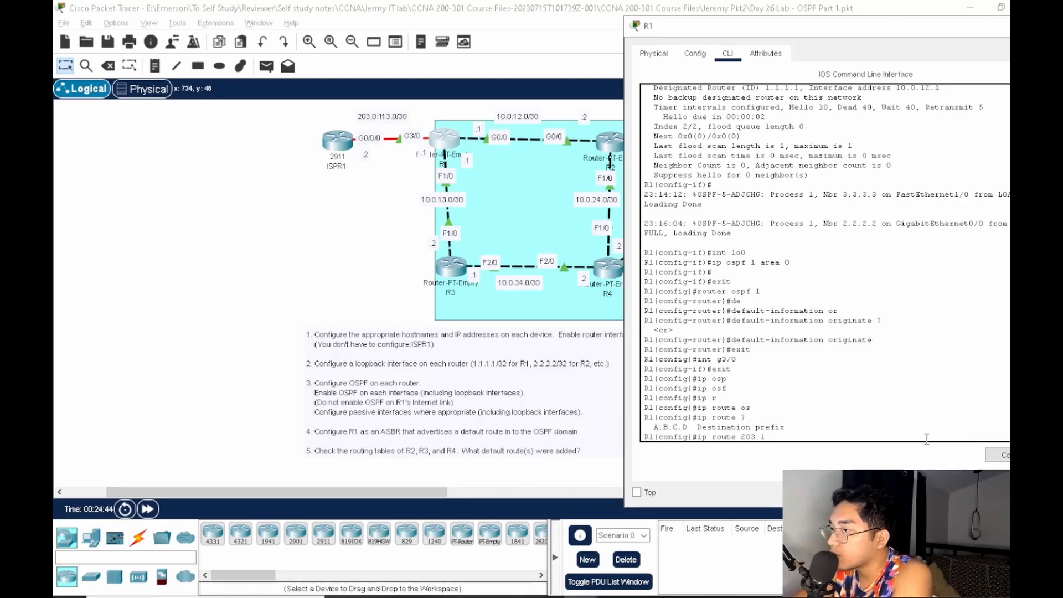
{"action": "key", "text": "BackSpace"}
{"action": "type", "text": "0.113.0"}
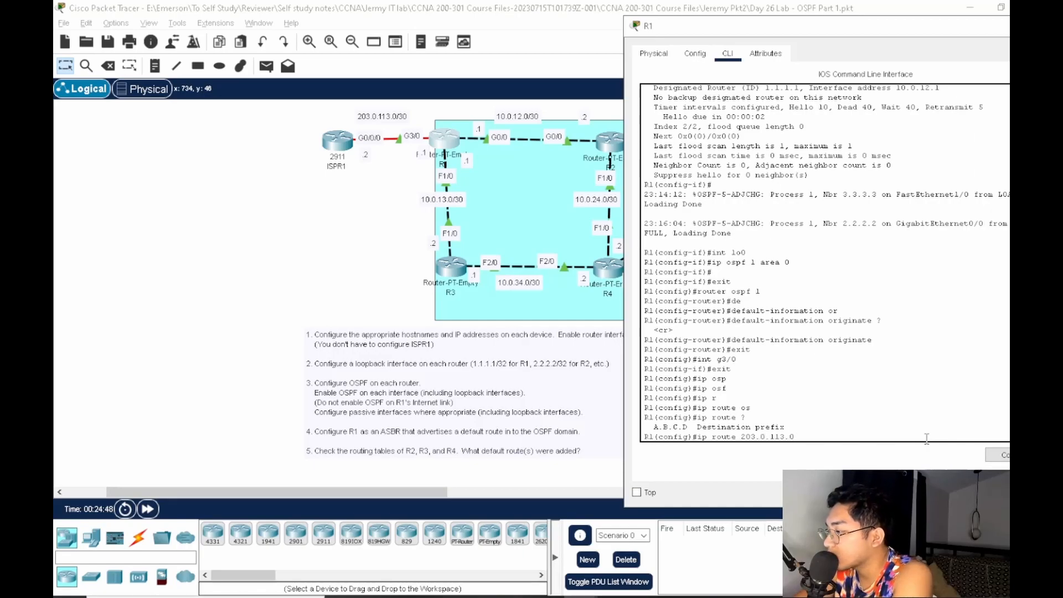
{"action": "type", "text": " ?"}
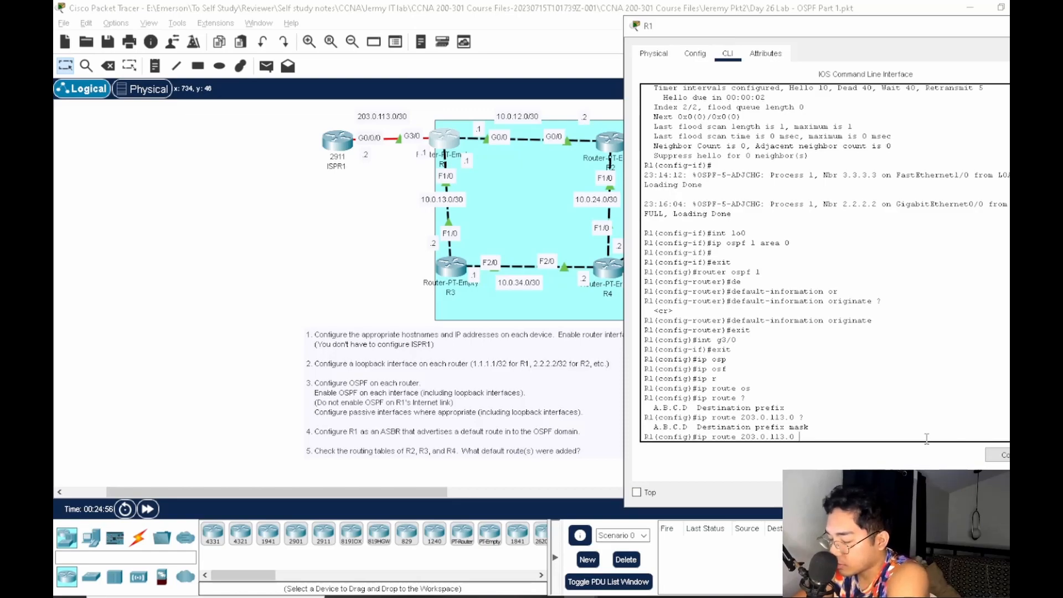
{"action": "type", "text": "0.0.0.0 ?"}
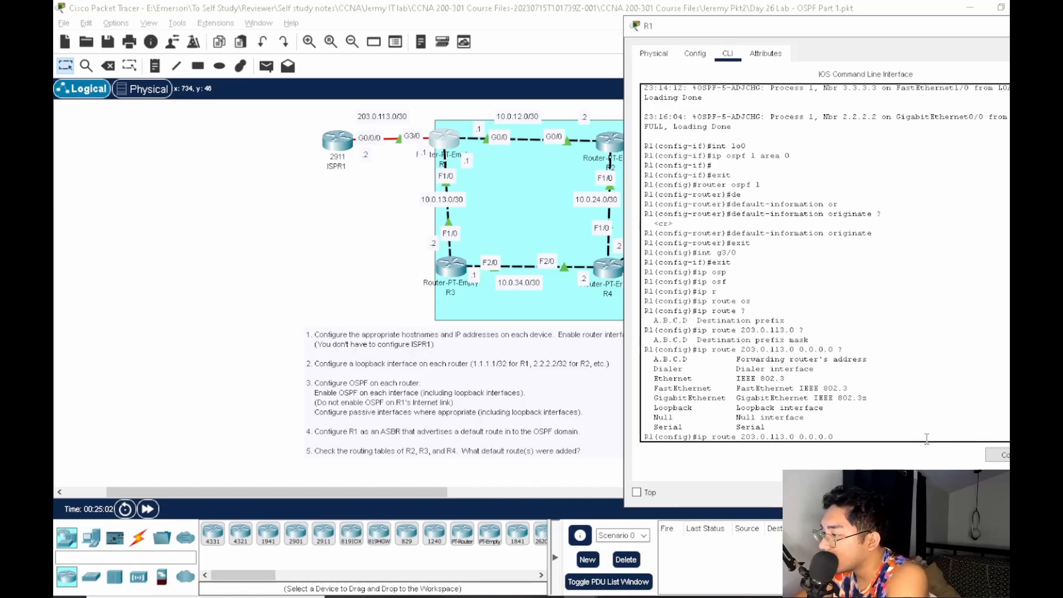
{"action": "key", "text": "BackSpace"}
{"action": "key", "text": "BackSpace"}
{"action": "key", "text": "BackSpace"}
{"action": "key", "text": "BackSpace"}
{"action": "key", "text": "BackSpace"}
{"action": "key", "text": "BackSpace"}
{"action": "key", "text": "BackSpace"}
{"action": "key", "text": "BackSpace"}
{"action": "key", "text": "BackSpace"}
{"action": "key", "text": "BackSpace"}
{"action": "key", "text": "BackSpace"}
{"action": "key", "text": "BackSpace"}
{"action": "key", "text": "BackSpace"}
{"action": "key", "text": "BackSpace"}
{"action": "key", "text": "BackSpace"}
{"action": "key", "text": "BackSpace"}
{"action": "key", "text": "BackSpace"}
{"action": "key", "text": "BackSpace"}
{"action": "key", "text": "BackSpace"}
{"action": "key", "text": "BackSpace"}
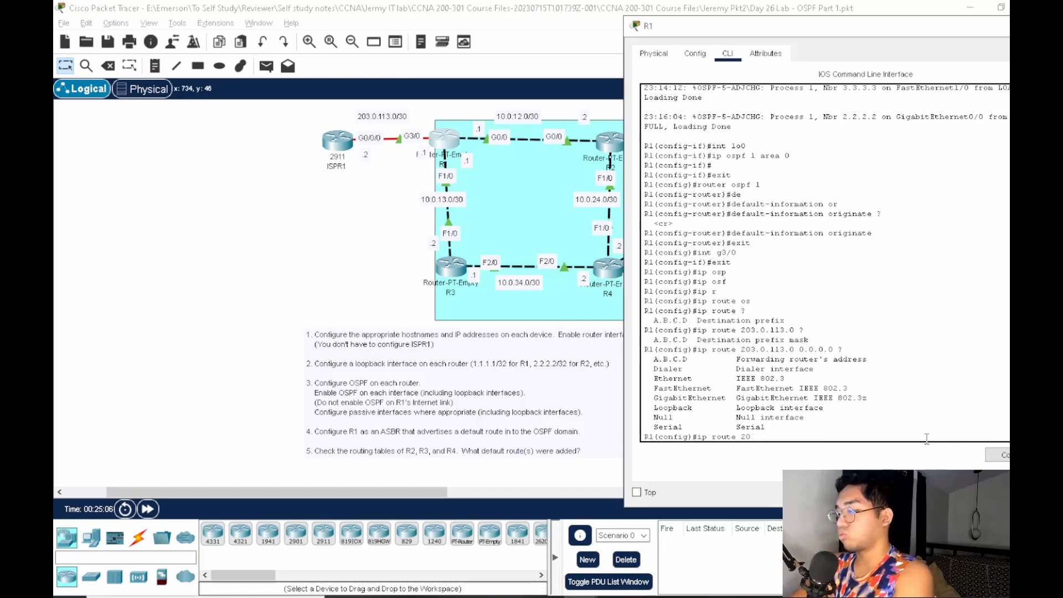
{"action": "type", "text": "?"}
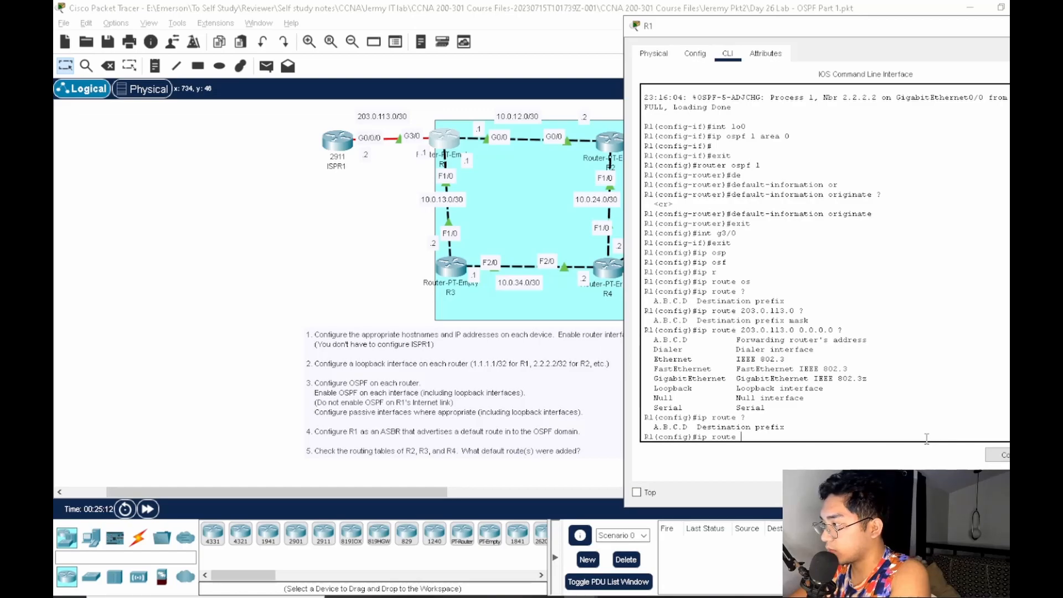
{"action": "key", "text": "BackSpace"}
{"action": "key", "text": "BackSpace"}
{"action": "key", "text": "BackSpace"}
{"action": "key", "text": "BackSpace"}
{"action": "key", "text": "BackSpace"}
{"action": "key", "text": "BackSpace"}
{"action": "key", "text": "BackSpace"}
{"action": "key", "text": "BackSpace"}
{"action": "type", "text": "ip ospf 1 a"}
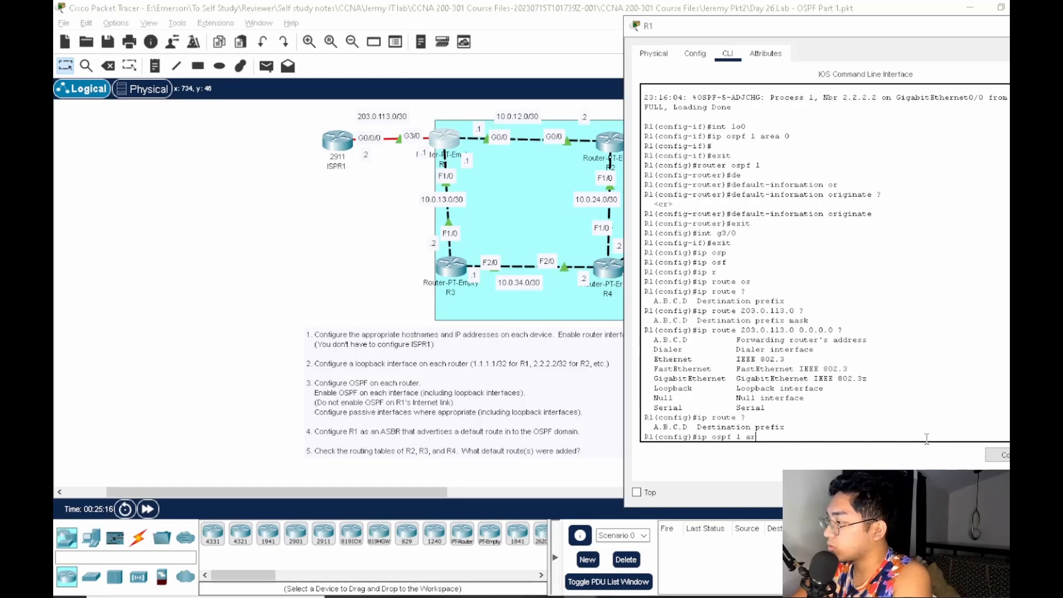
{"action": "key", "text": "BackSpace"}
{"action": "key", "text": "BackSpace"}
{"action": "key", "text": "BackSpace"}
{"action": "key", "text": "BackSpace"}
{"action": "key", "text": "BackSpace"}
{"action": "key", "text": "BackSpace"}
{"action": "key", "text": "BackSpace"}
List the commands available under "router ospf 1" on R1 and exit to global configuration mode
{"action": "type", "text": "router ospf 1"}
{"action": "key", "text": "Return"}
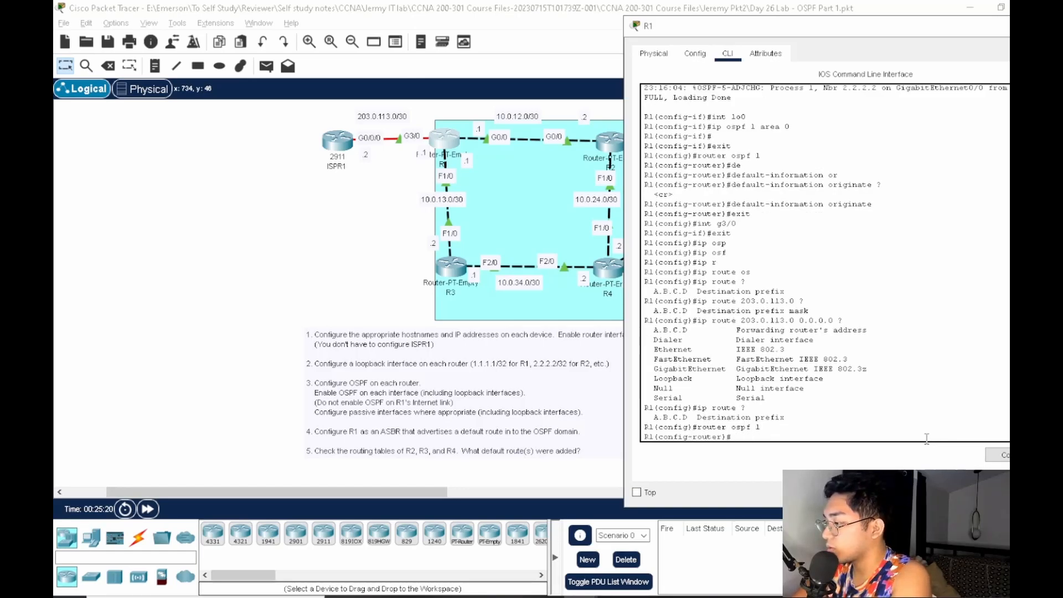
{"action": "type", "text": "?"}
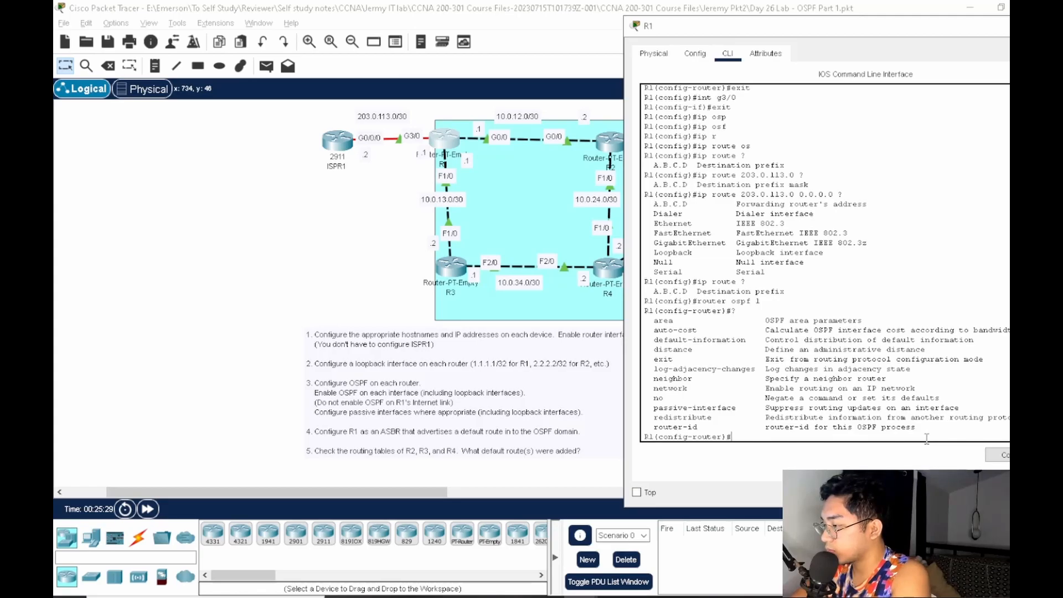
{"action": "type", "text": "exit"}
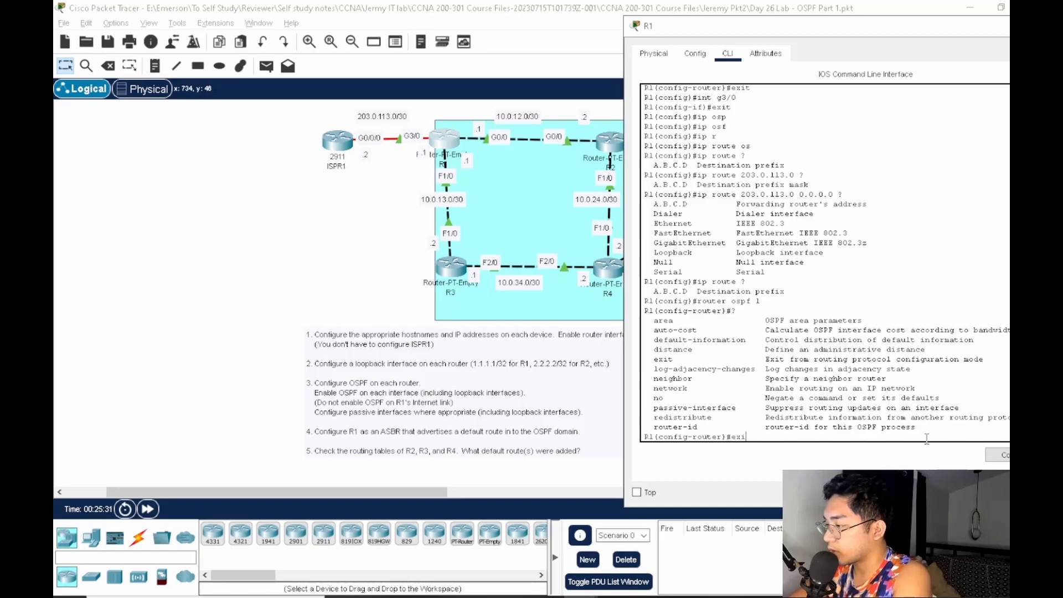
{"action": "key", "text": "Return"}
List R1's global ip subcommands and look up the argument of "ip default-network"
{"action": "type", "text": "ip "}
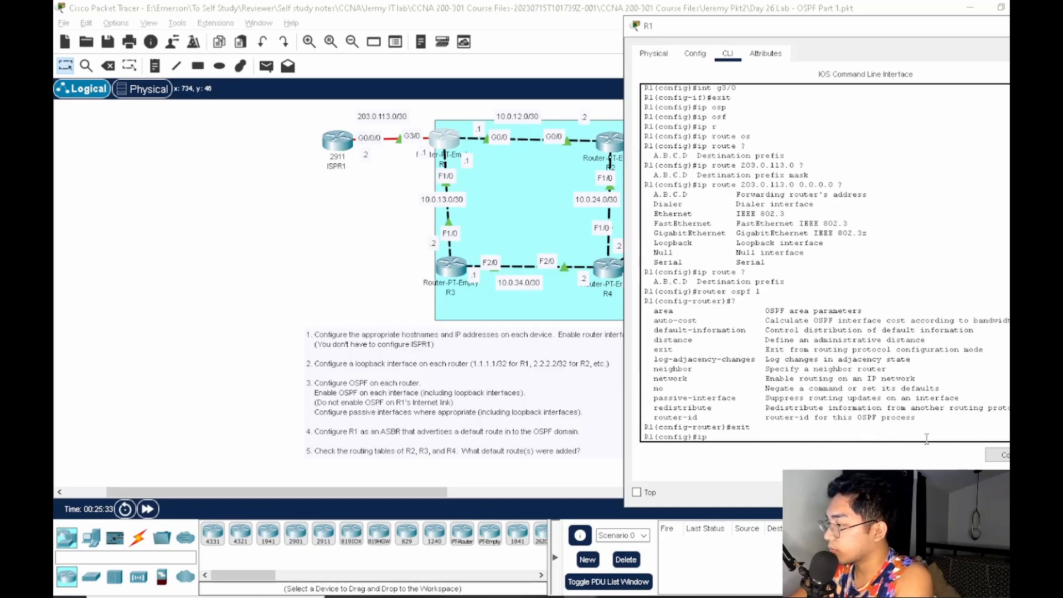
{"action": "type", "text": "?"}
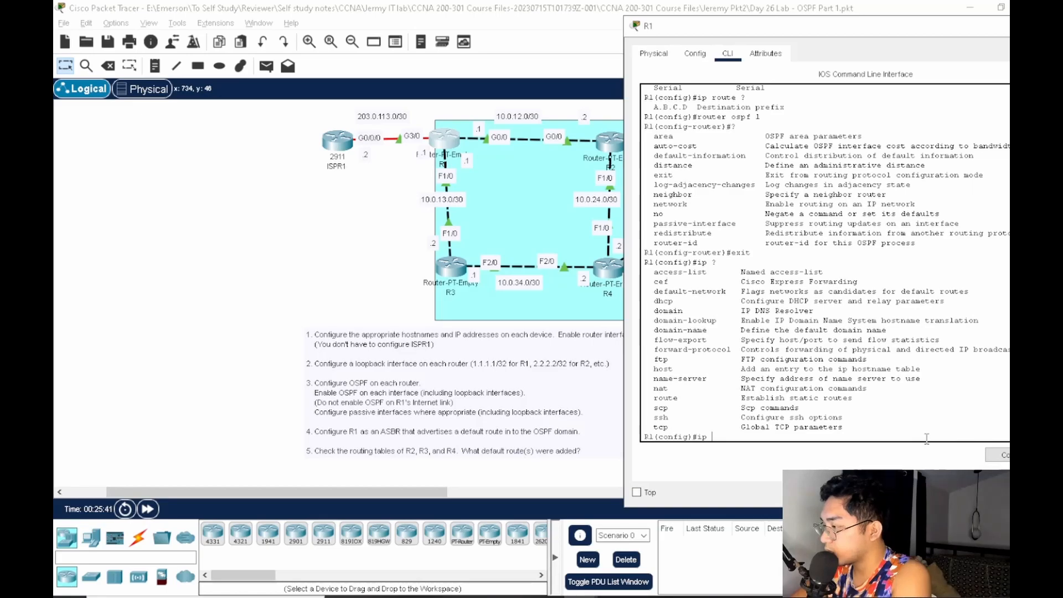
{"action": "type", "text": "ri"}
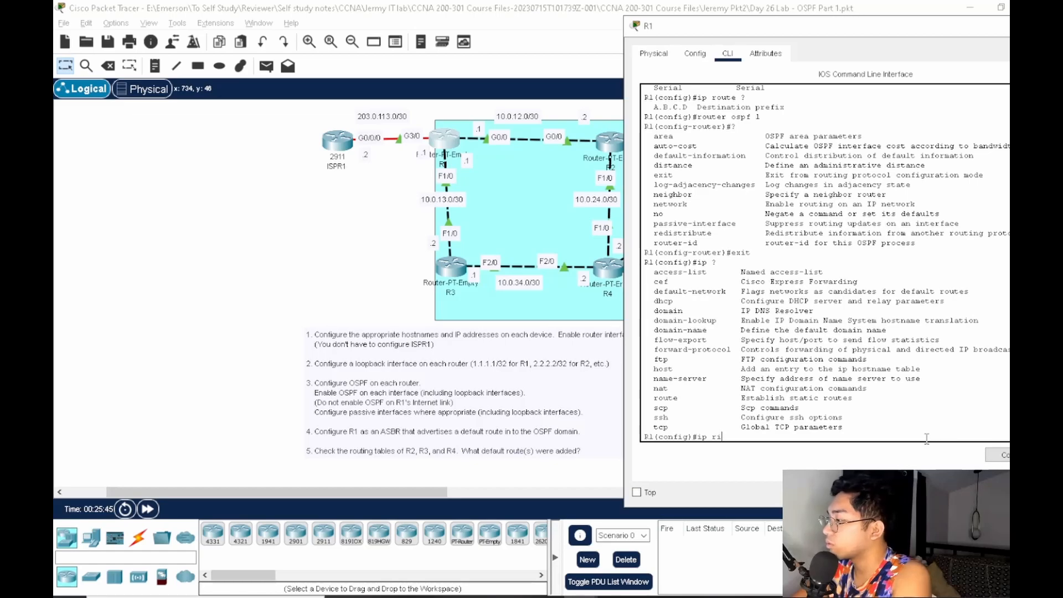
{"action": "key", "text": "BackSpace"}
{"action": "key", "text": "BackSpace"}
{"action": "type", "text": "def"}
{"action": "key", "text": "Tab"}
{"action": "type", "text": "?"}
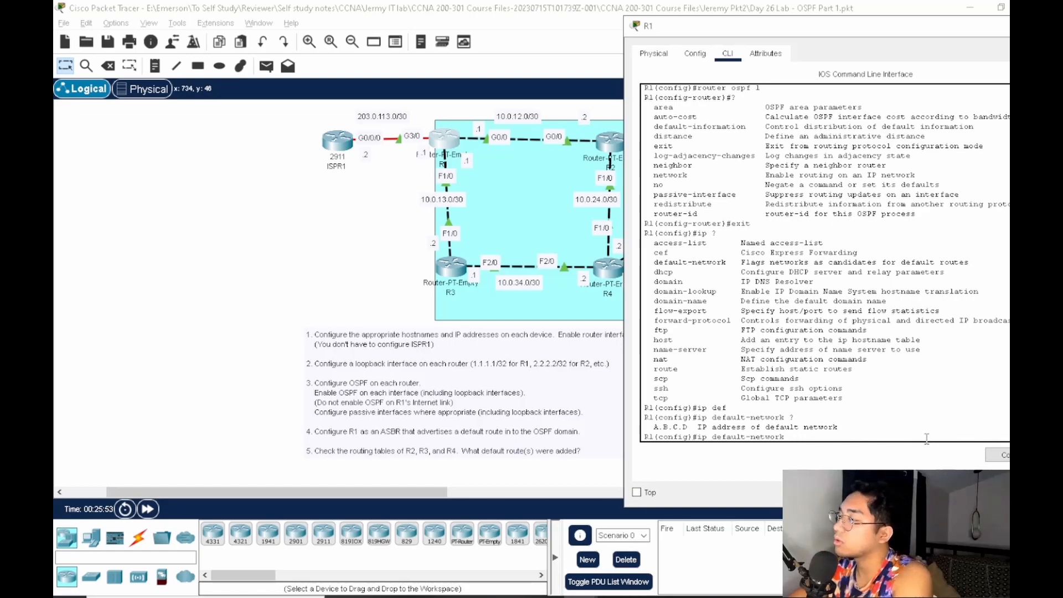
Discard the unfinished "ip default-network" command and list R1's interfaces with "do show ip int br"
{"action": "key", "text": "BackSpace"}
{"action": "key", "text": "BackSpace"}
{"action": "key", "text": "BackSpace"}
{"action": "key", "text": "BackSpace"}
{"action": "key", "text": "BackSpace"}
{"action": "key", "text": "BackSpace"}
{"action": "key", "text": "BackSpace"}
{"action": "key", "text": "BackSpace"}
{"action": "key", "text": "BackSpace"}
{"action": "key", "text": "BackSpace"}
{"action": "key", "text": "BackSpace"}
{"action": "key", "text": "BackSpace"}
{"action": "key", "text": "BackSpace"}
{"action": "key", "text": "BackSpace"}
{"action": "key", "text": "BackSpace"}
{"action": "key", "text": "BackSpace"}
{"action": "key", "text": "BackSpace"}
{"action": "key", "text": "BackSpace"}
{"action": "key", "text": "BackSpace"}
{"action": "type", "text": "do show ip int br"}
{"action": "key", "text": "Return"}
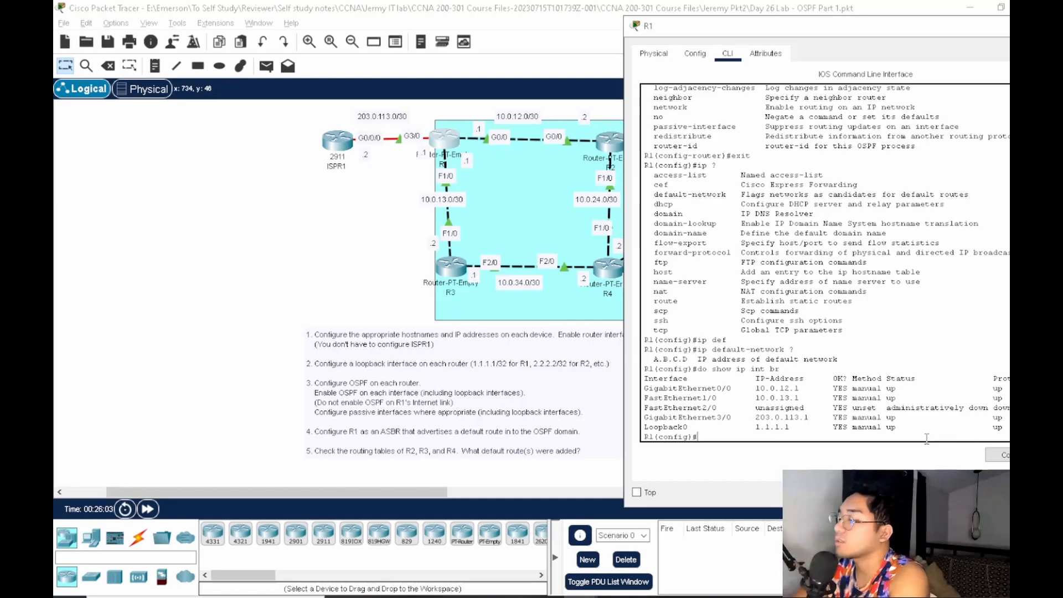
Try a static route to 203.0.113.0 with mask 255.255.255.252 via g3/0 on R1, checking the help for each argument
{"action": "type", "text": "ip route"}
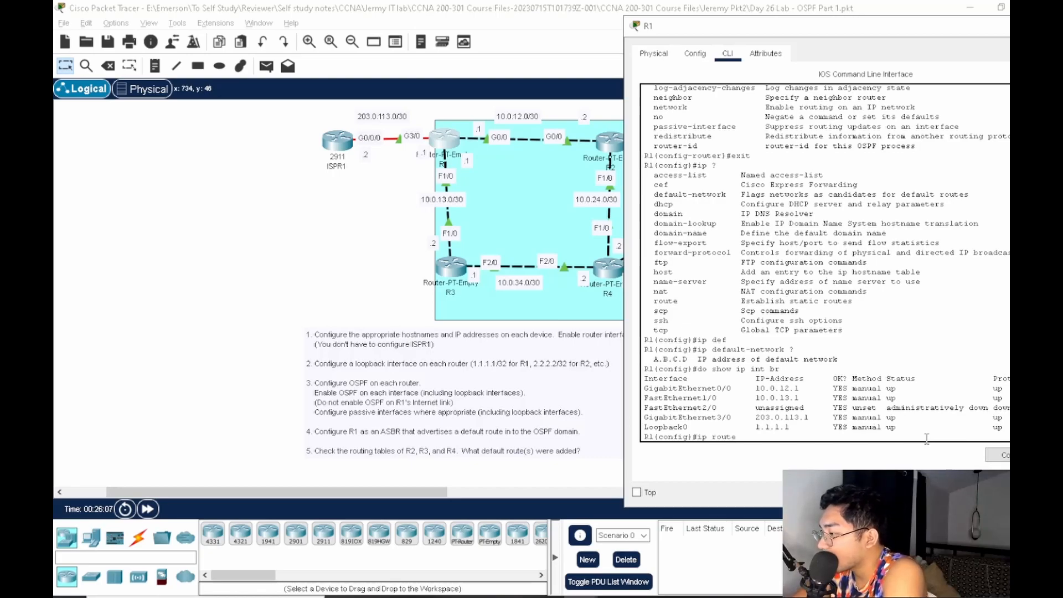
{"action": "type", "text": " 203.0.113.0"}
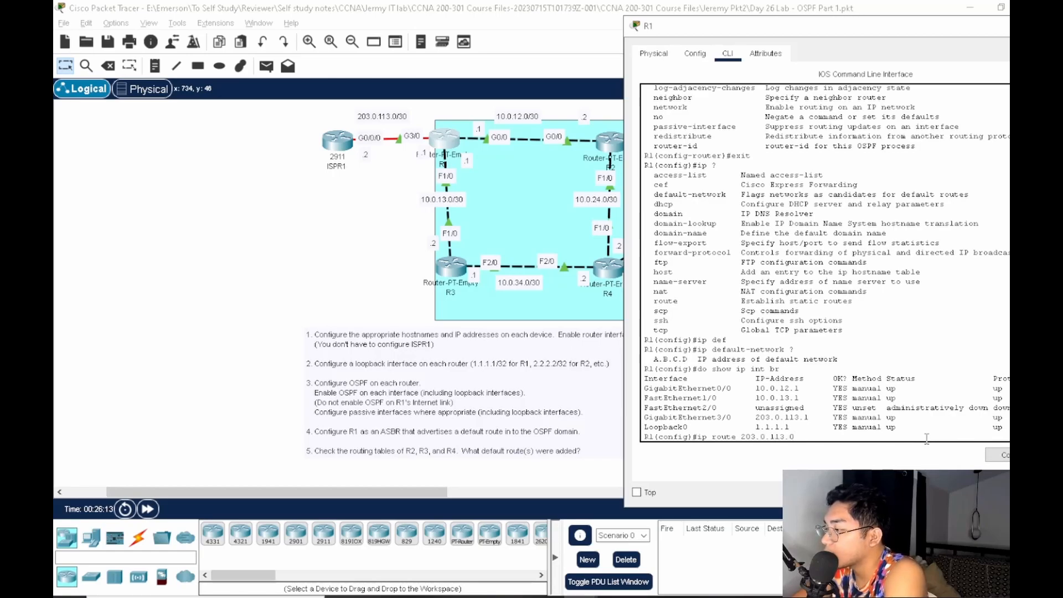
{"action": "type", "text": " ?"}
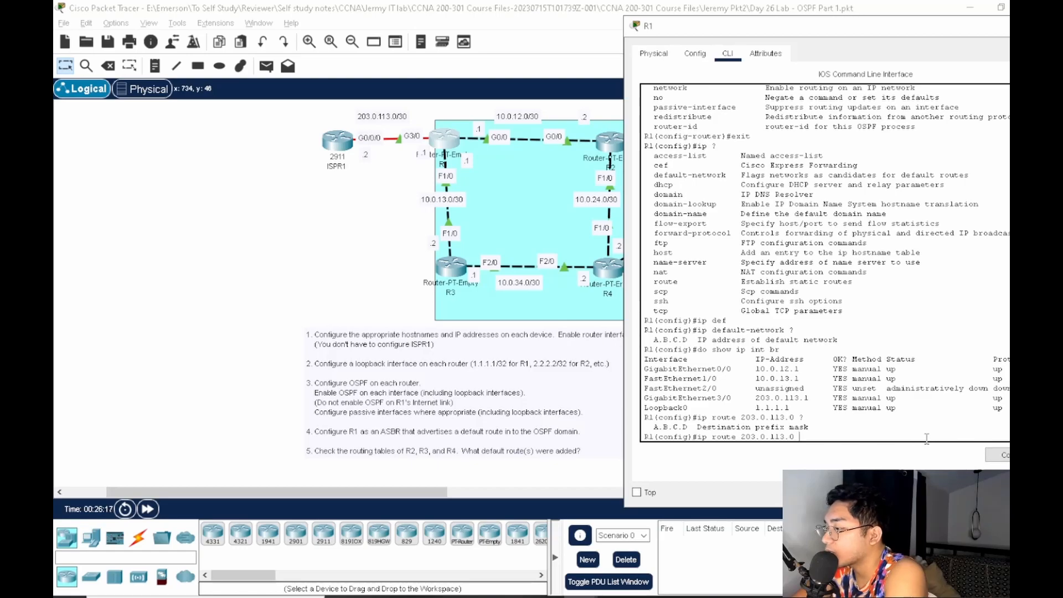
{"action": "type", "text": "2"}
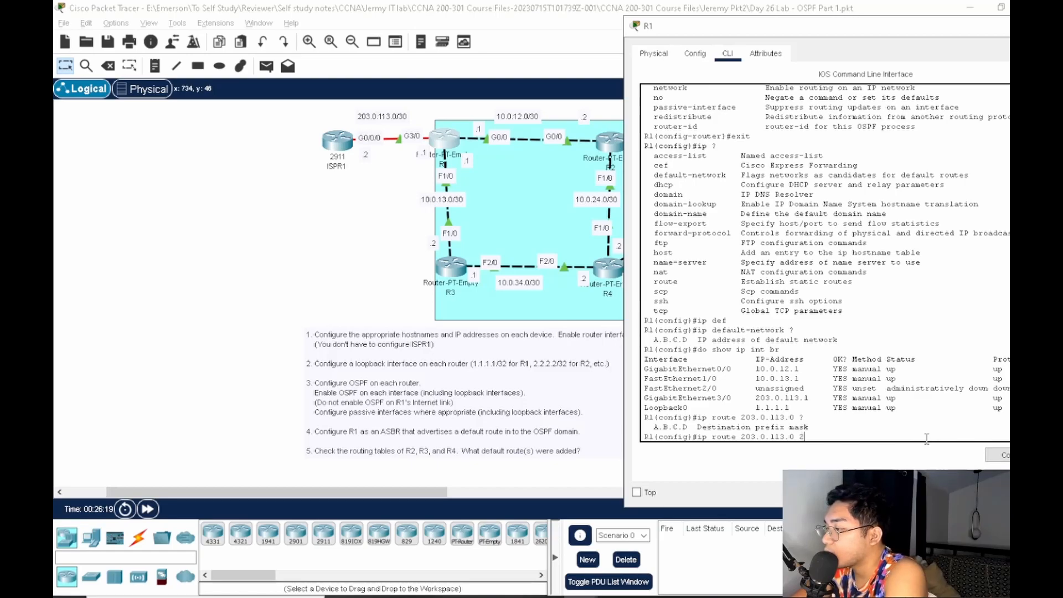
{"action": "type", "text": "55.255.255.252 ?"}
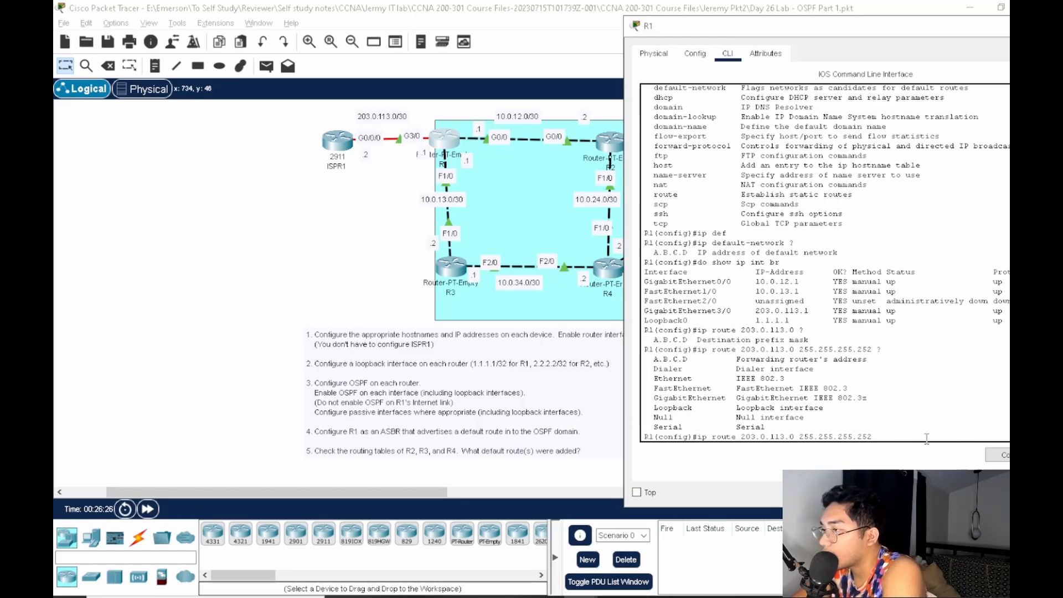
{"action": "type", "text": "g3/0 ?"}
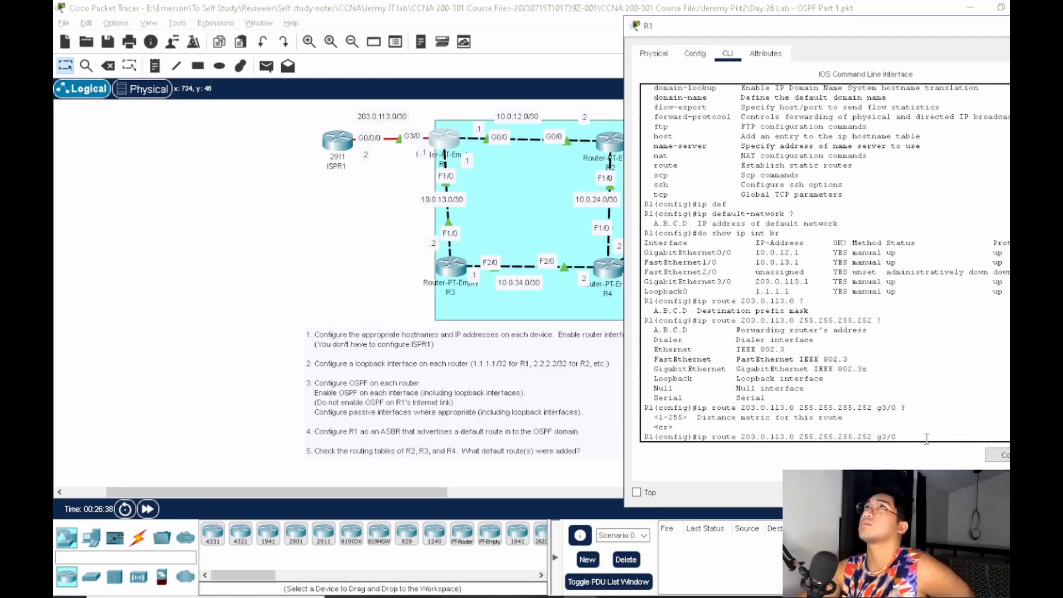
{"action": "key", "text": "BackSpace"}
{"action": "key", "text": "BackSpace"}
{"action": "key", "text": "BackSpace"}
{"action": "key", "text": "BackSpace"}
{"action": "key", "text": "BackSpace"}
{"action": "key", "text": "BackSpace"}
{"action": "key", "text": "BackSpace"}
{"action": "key", "text": "BackSpace"}
{"action": "key", "text": "BackSpace"}
{"action": "key", "text": "BackSpace"}
{"action": "key", "text": "BackSpace"}
{"action": "key", "text": "BackSpace"}
{"action": "key", "text": "BackSpace"}
{"action": "key", "text": "BackSpace"}
{"action": "key", "text": "BackSpace"}
{"action": "key", "text": "BackSpace"}
{"action": "key", "text": "BackSpace"}
{"action": "key", "text": "BackSpace"}
{"action": "key", "text": "BackSpace"}
{"action": "key", "text": "BackSpace"}
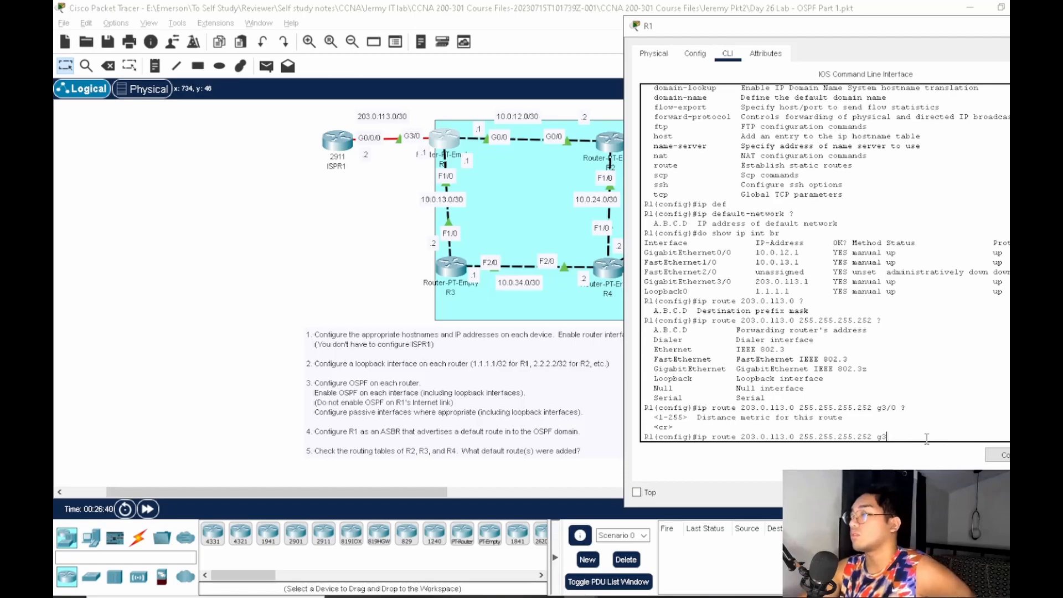
{"action": "key", "text": "BackSpace"}
Add the default route "ip route 0.0.0.0 0.0.0.0 g3/0" on R1, checking the help before the exit interface and after it
{"action": "type", "text": "0.0.0.00"}
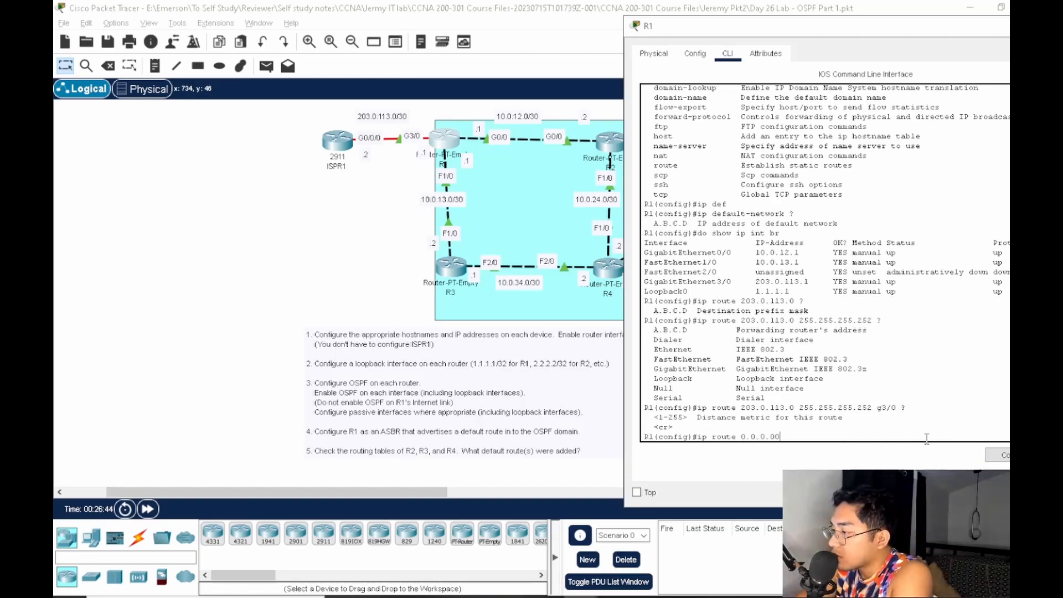
{"action": "key", "text": "BackSpace"}
{"action": "type", "text": " 0.0.0.0"}
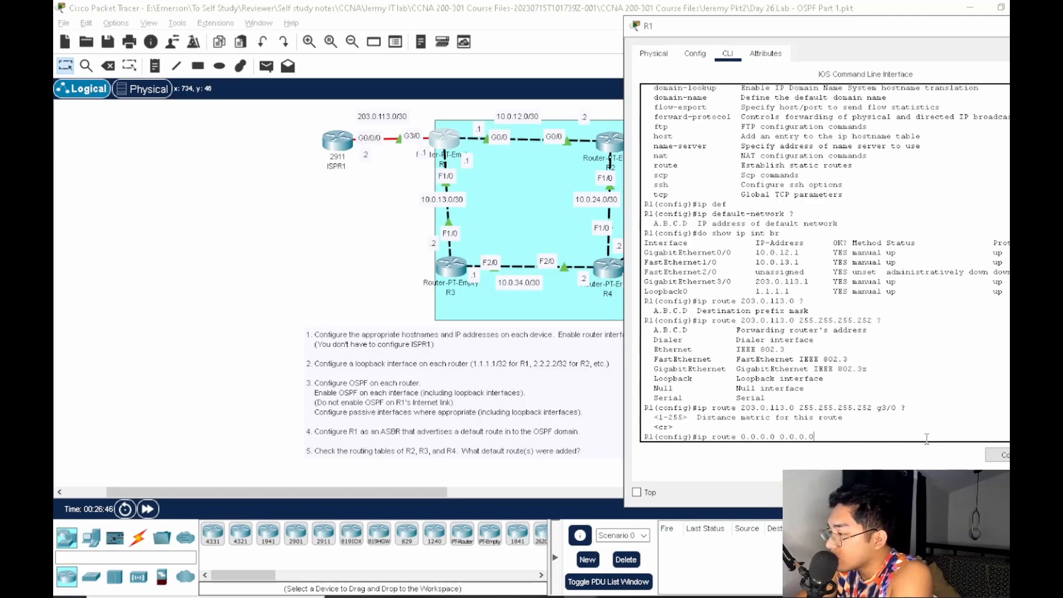
{"action": "type", "text": " ?"}
{"action": "type", "text": "g3/0"}
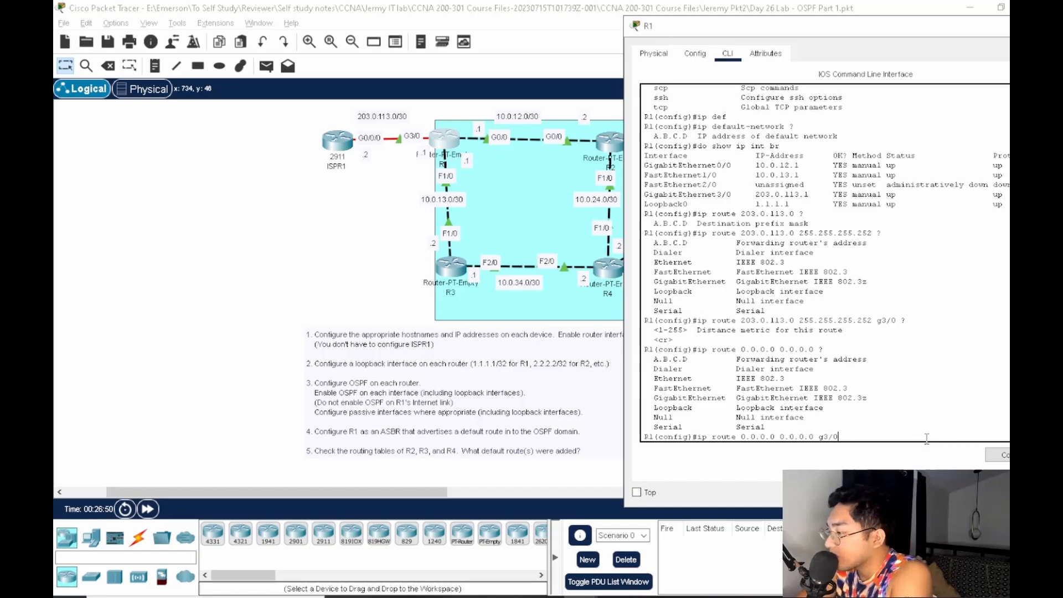
{"action": "type", "text": " ?"}
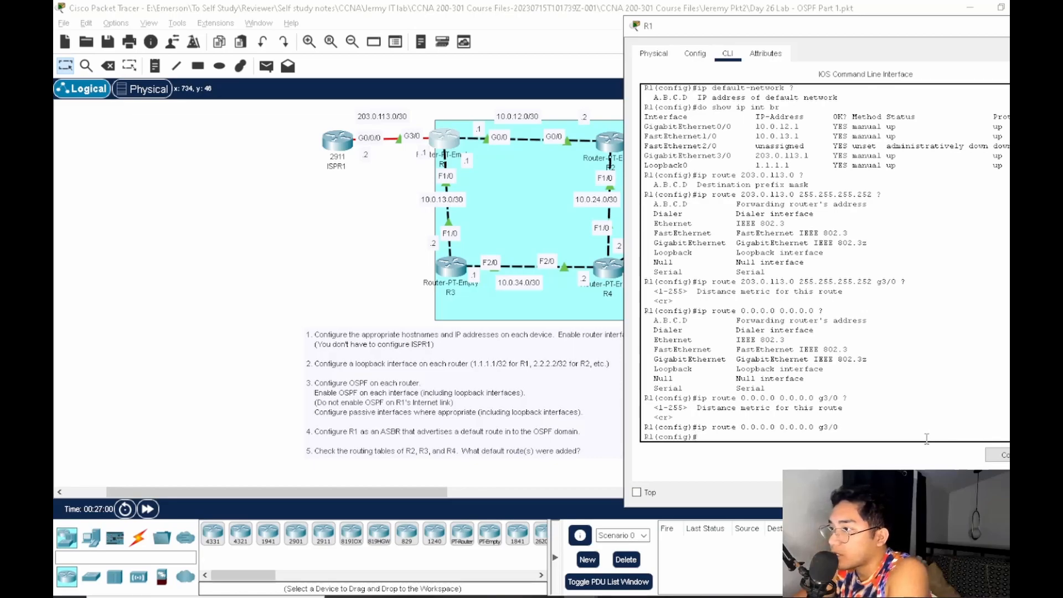
Switch to Notepad and add the heading "STEP 4" with "R1" beneath it at the end of the notes
{"action": "left_click", "coordinate": [372, 152]}
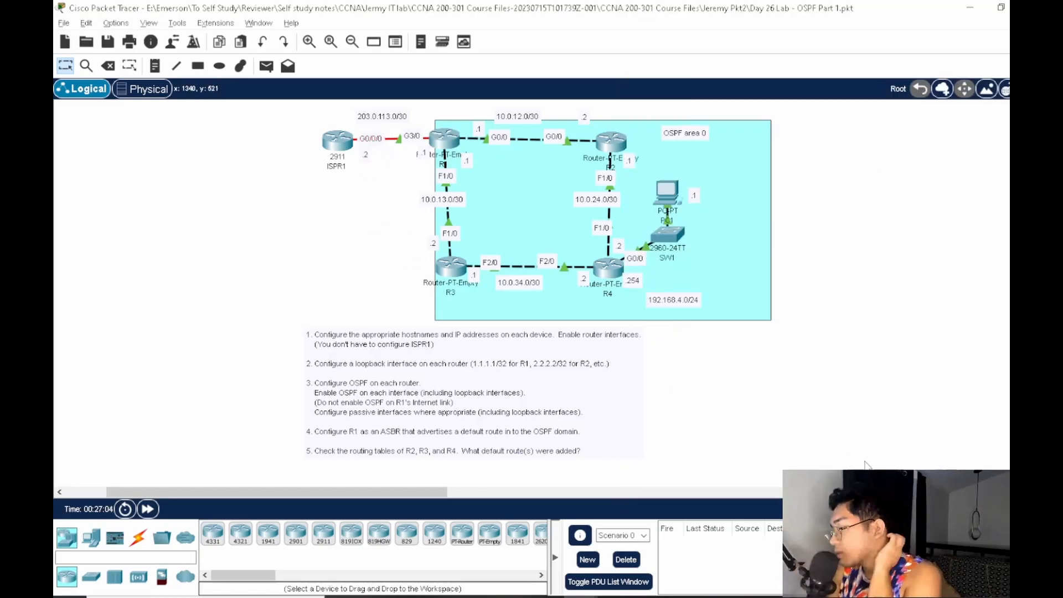
{"action": "mouse_move", "coordinate": [675, 592]}
{"action": "left_click", "coordinate": [681, 548]}
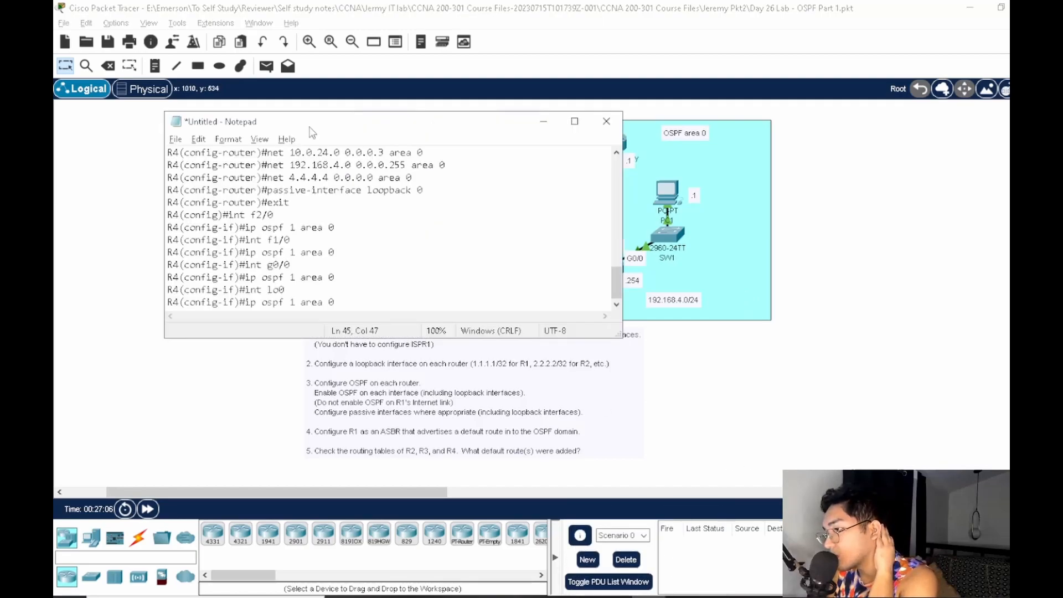
{"action": "scroll", "coordinate": [376, 213], "scroll_direction": "up", "scroll_amount": 9}
{"action": "left_click", "coordinate": [338, 237]}
{"action": "scroll", "coordinate": [404, 175], "scroll_direction": "down", "scroll_amount": 10}
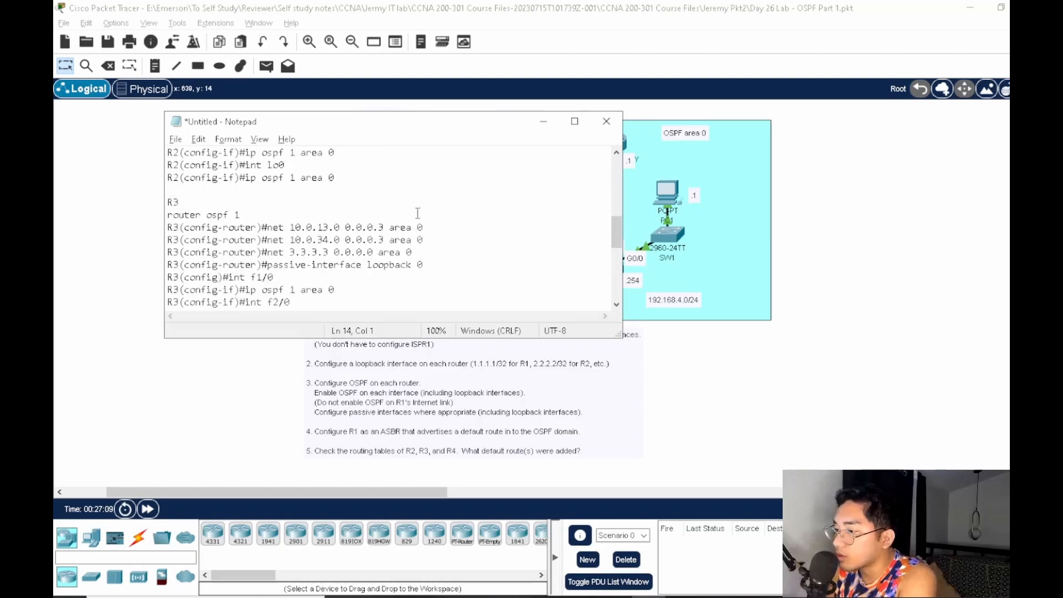
{"action": "left_click", "coordinate": [340, 301]}
{"action": "key", "text": "Return"}
{"action": "key", "text": "Return"}
{"action": "key", "text": "Return"}
{"action": "type", "text": "STEP 4"}
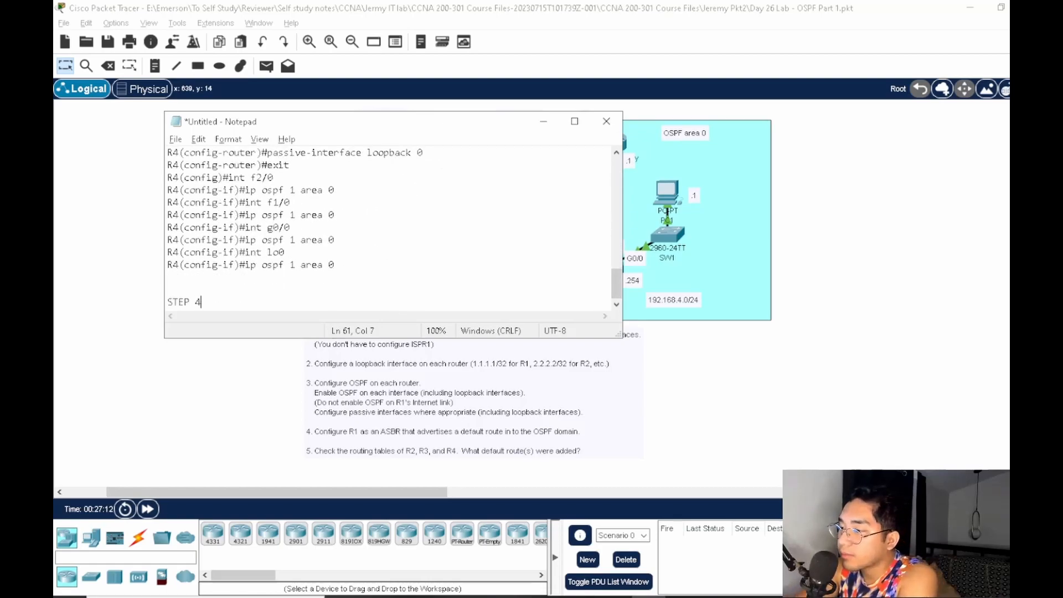
{"action": "key", "text": "Return"}
{"action": "type", "text": "R1"}
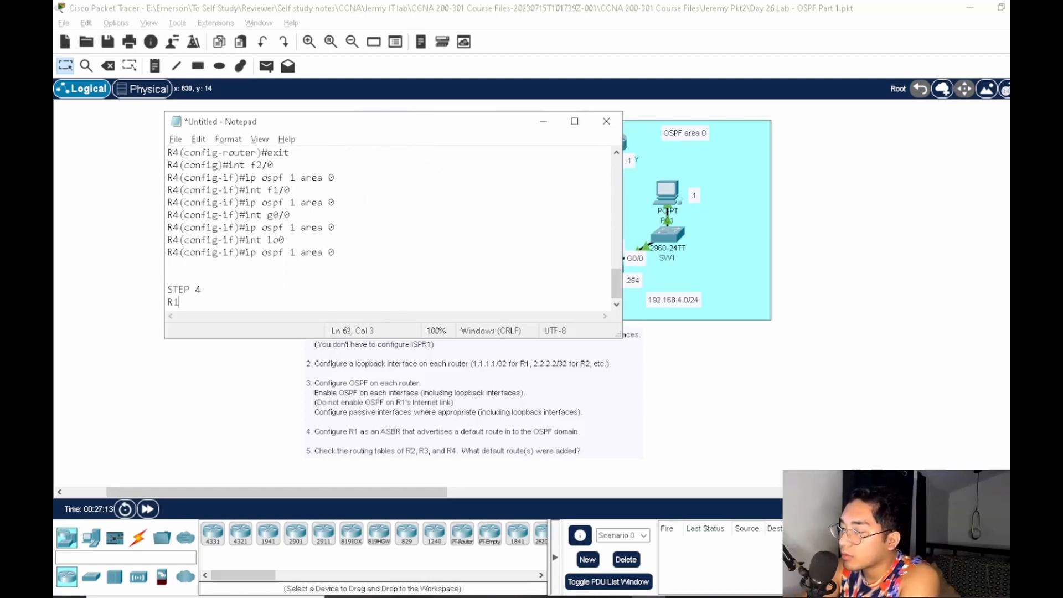
Record "router ospf 1" and "default information originate" as R1's first commands in the STEP 4 notes
{"action": "key", "text": "Return"}
{"action": "type", "text": "route"}
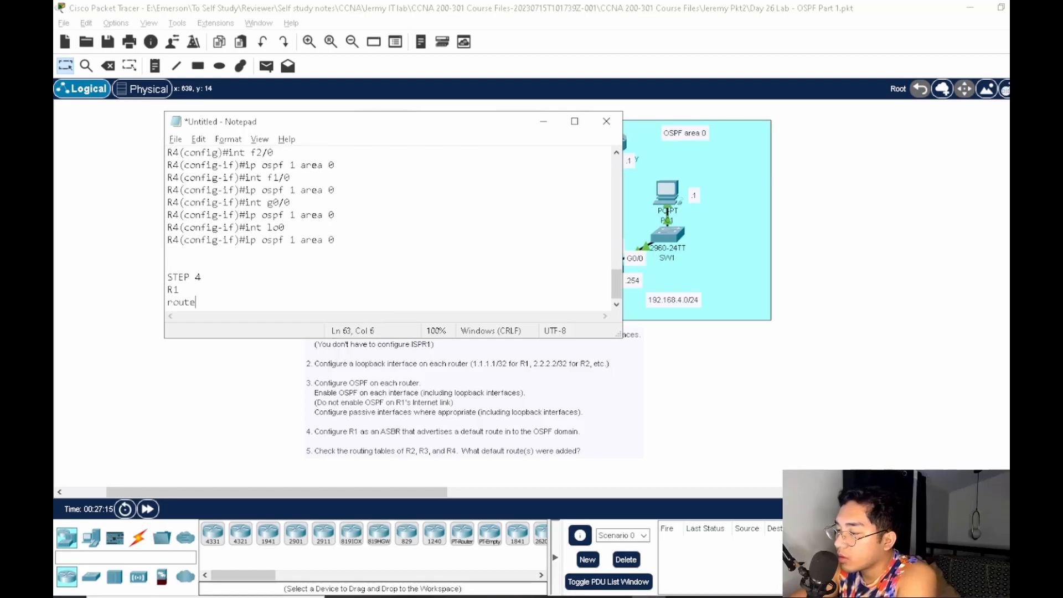
{"action": "type", "text": "r ospf 1"}
{"action": "key", "text": "Return"}
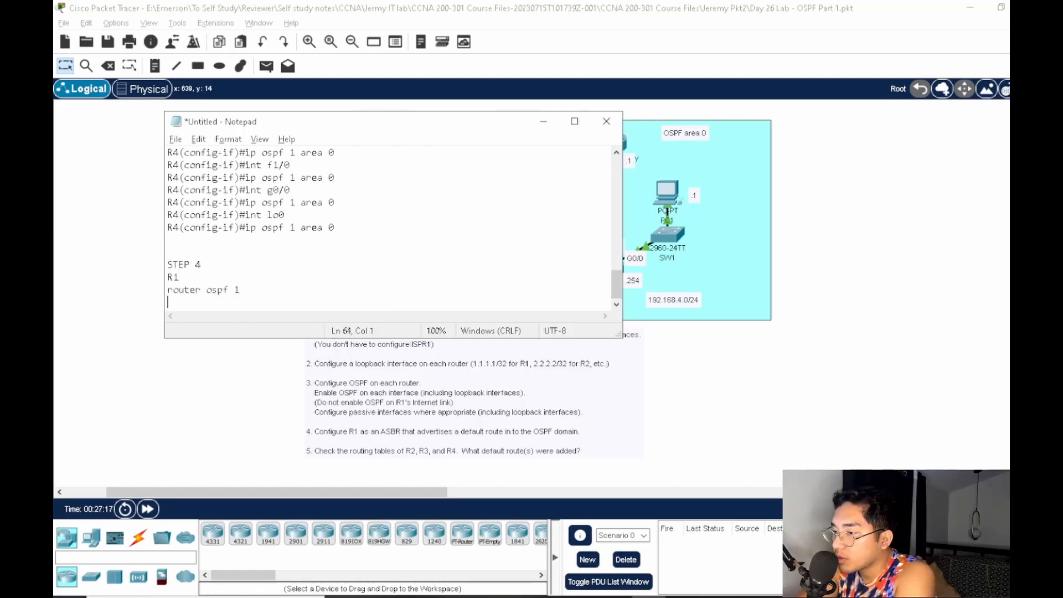
{"action": "type", "text": "default i"}
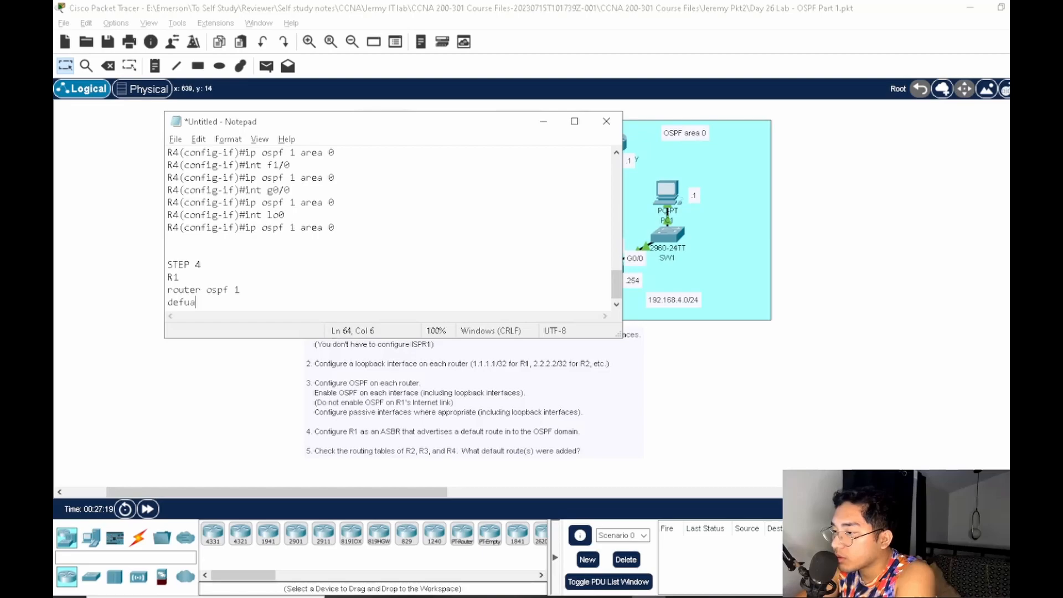
{"action": "type", "text": "nformati"}
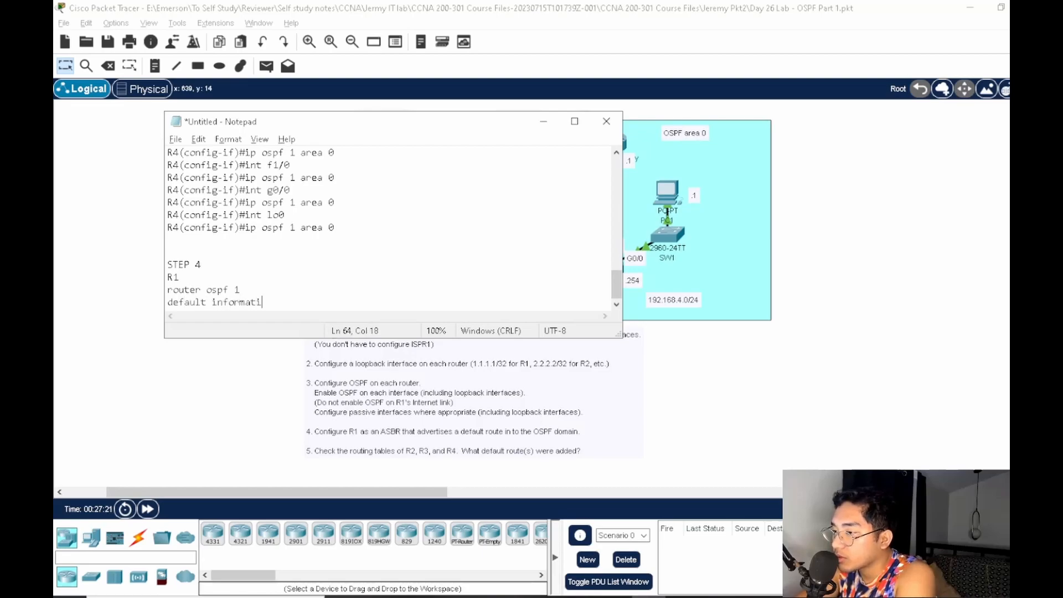
{"action": "type", "text": "on originate"}
{"action": "key", "text": "Return"}
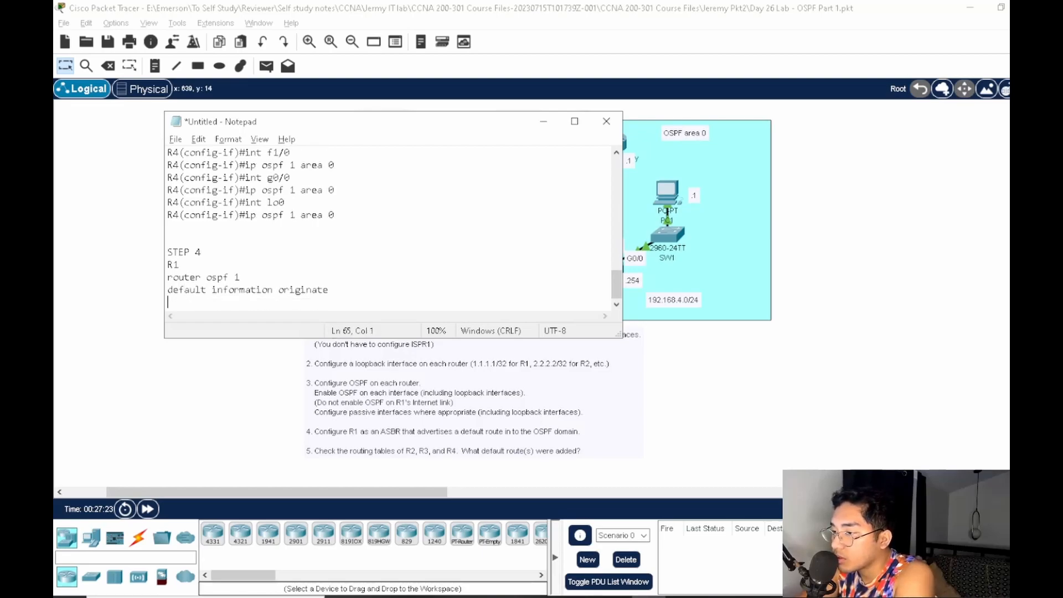
Record "exit" and "ip route 0.0.0.0 0.0.0.0 g3/0" as R1's remaining STEP 4 commands and minimize the notes
{"action": "type", "text": "exit"}
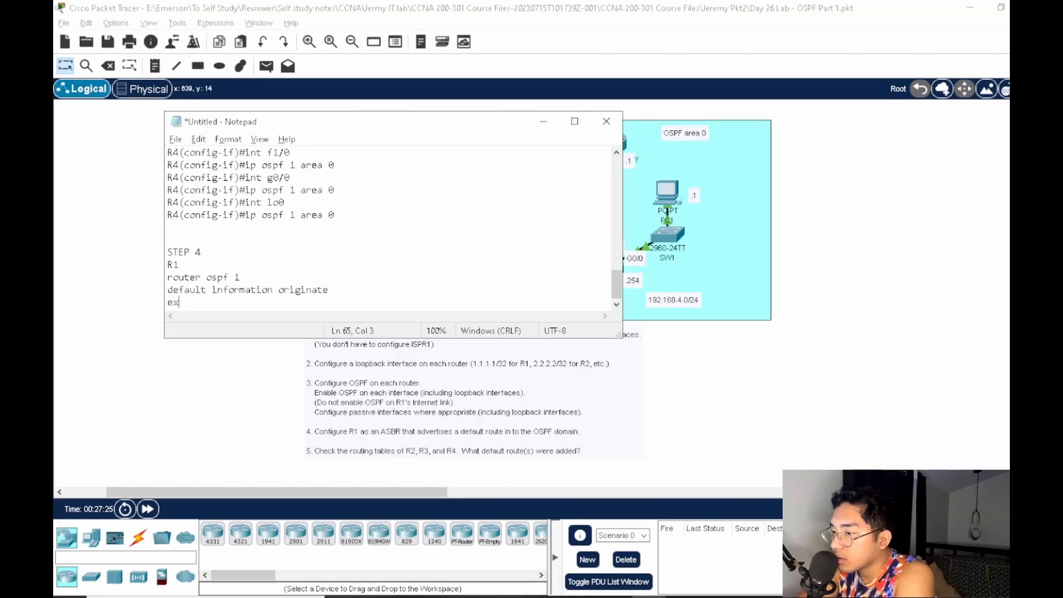
{"action": "key", "text": "Return"}
{"action": "type", "text": "ip route 0"}
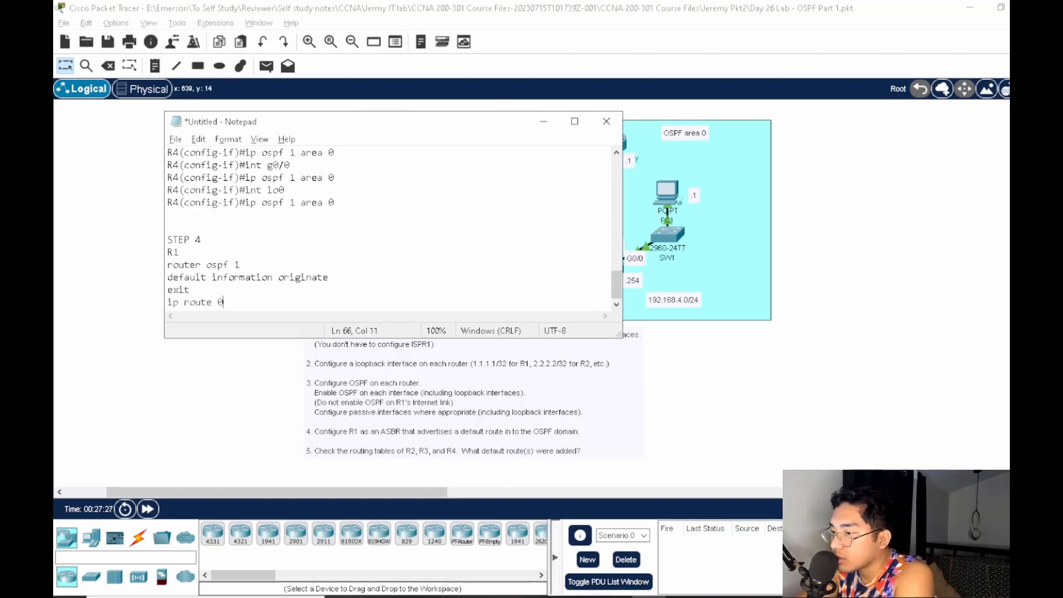
{"action": "type", "text": ".0.0.0 0.0.0"}
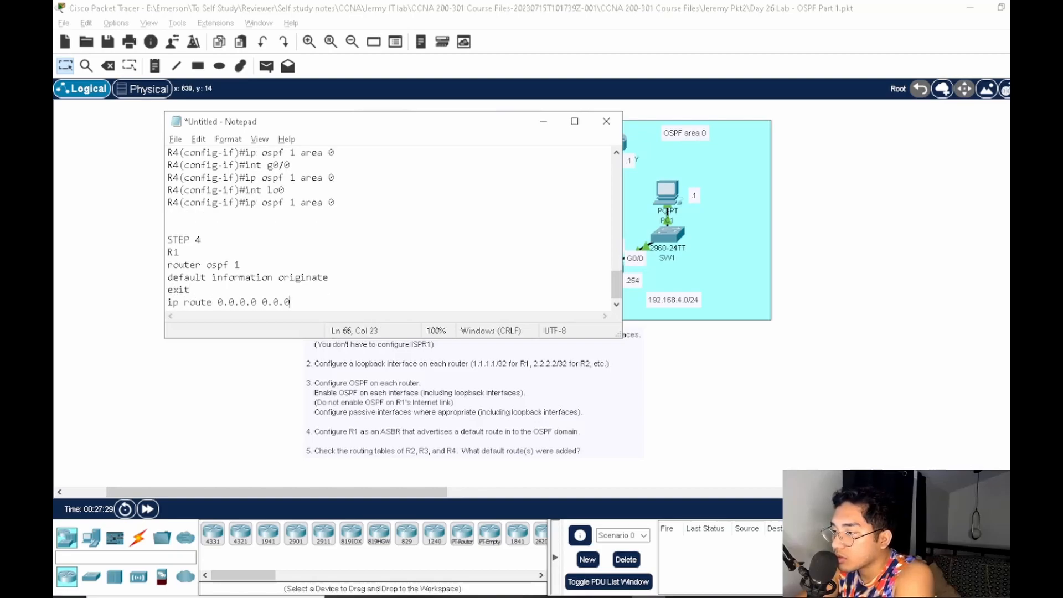
{"action": "type", "text": ".0 g3/0"}
{"action": "key", "text": "Return"}
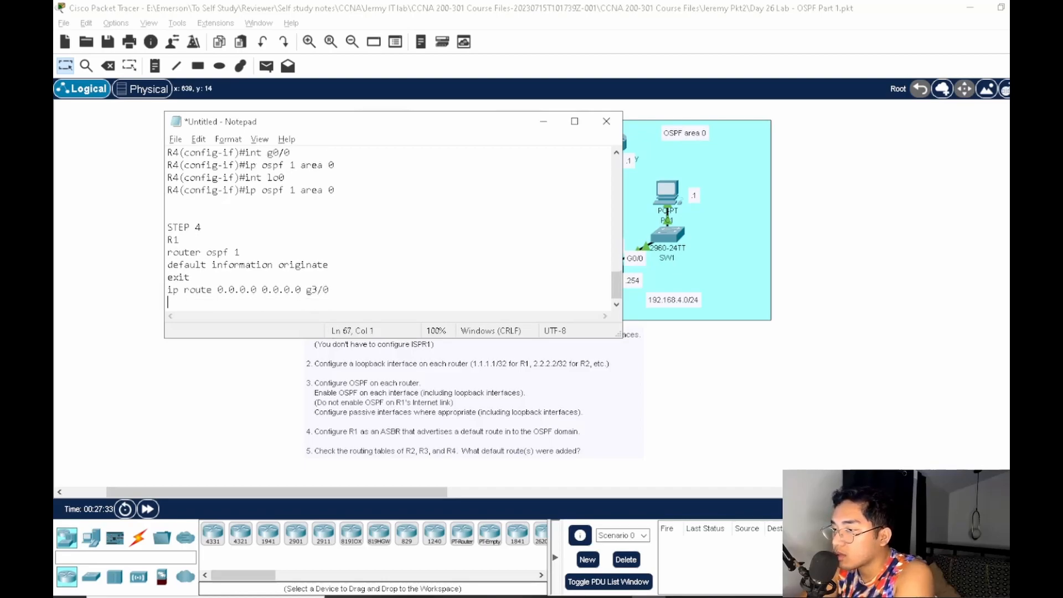
{"action": "mouse_move", "coordinate": [683, 562]}
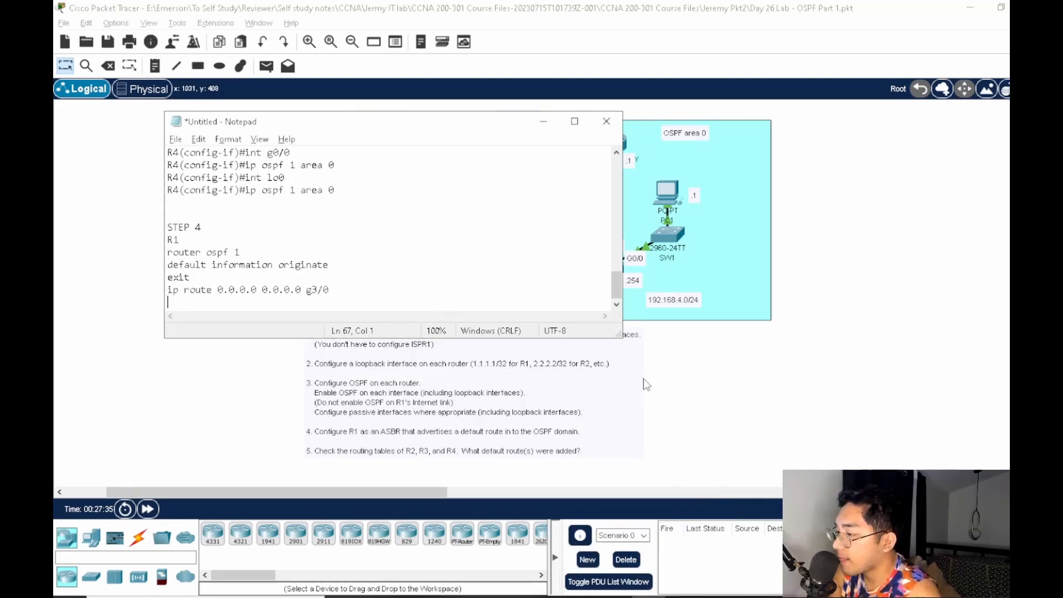
{"action": "left_click", "coordinate": [543, 121]}
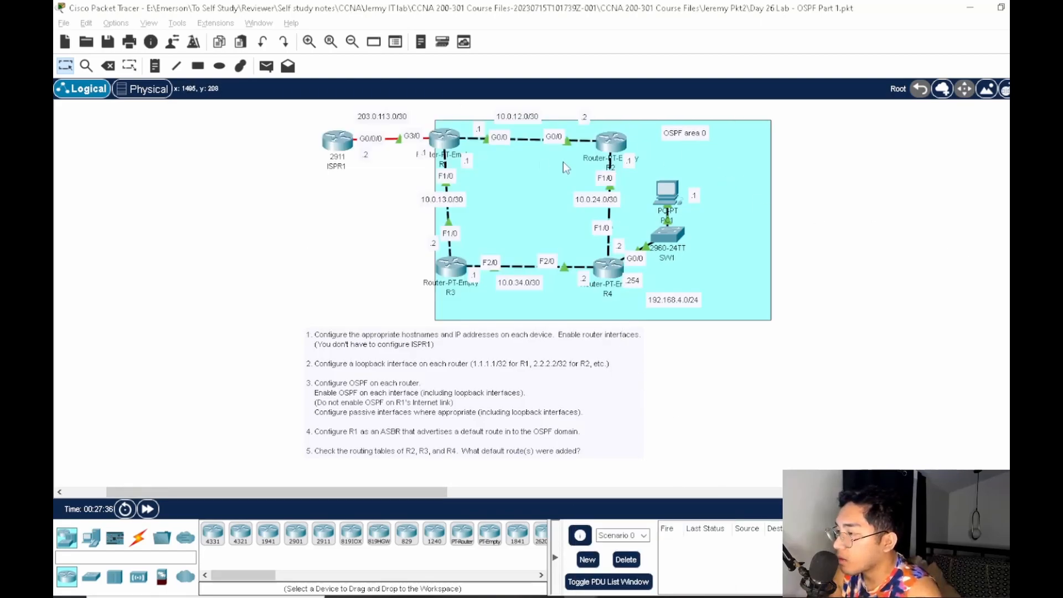
{"action": "left_click", "coordinate": [445, 138]}
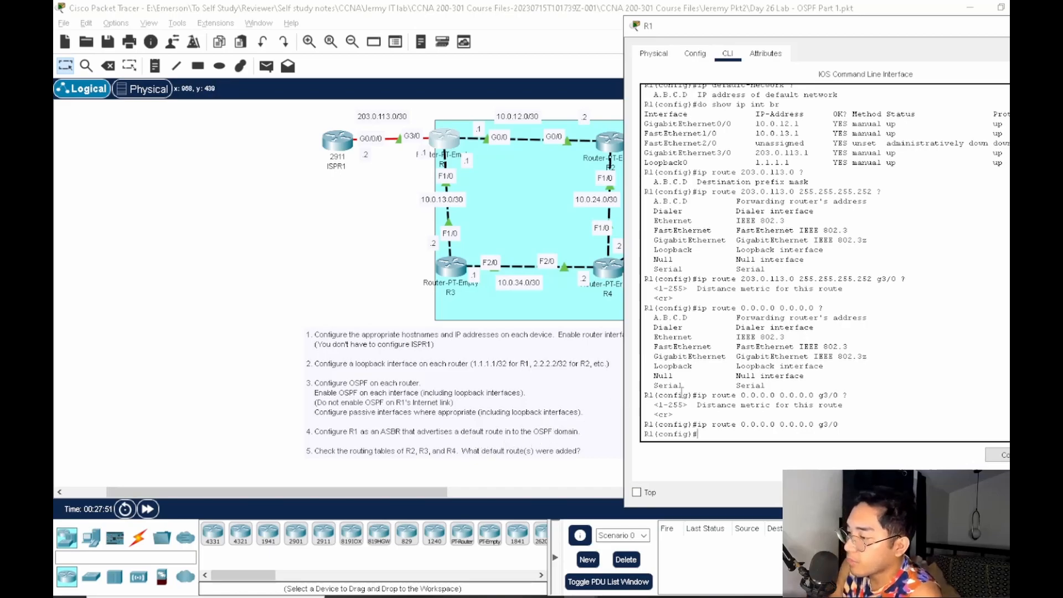
{"action": "left_click", "coordinate": [365, 268]}
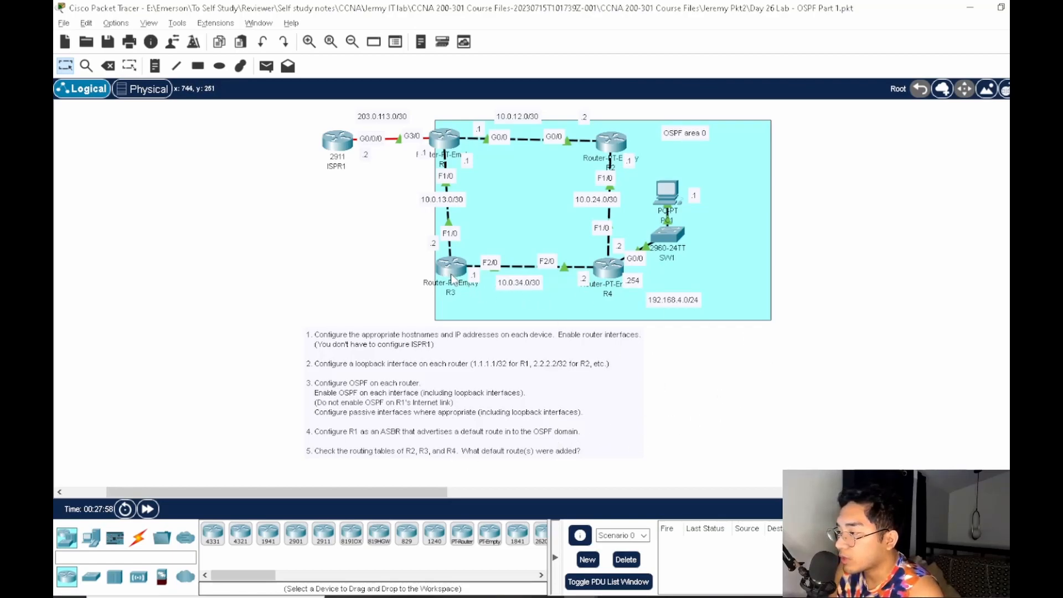
Open R2's CLI, exit to global configuration mode and display its routing table with "do show ip route"
{"action": "left_click", "coordinate": [613, 144]}
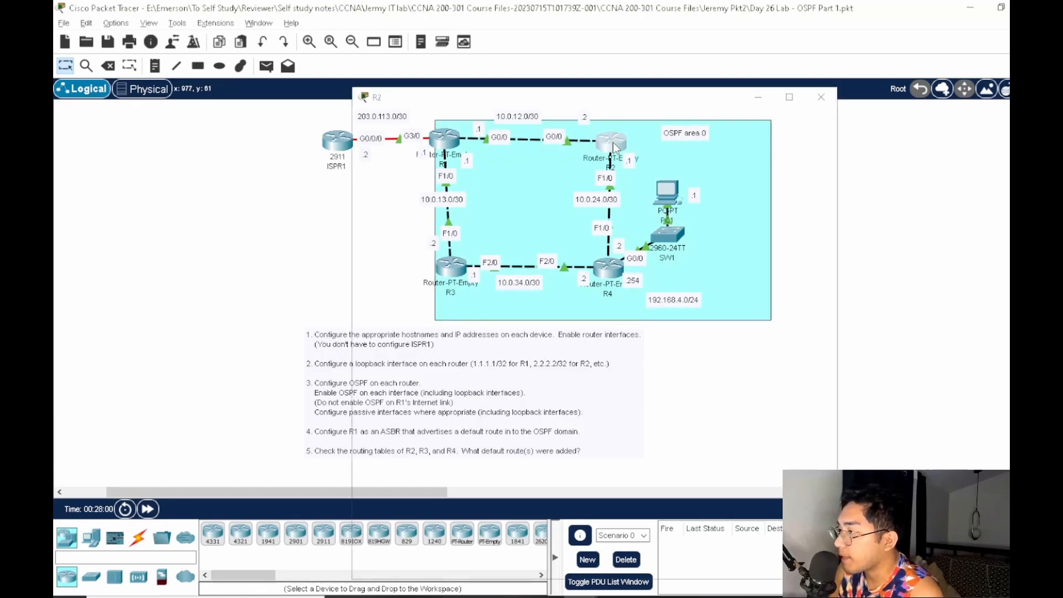
{"action": "left_click_drag", "start_coordinate": [530, 105], "coordinate": [764, 74]}
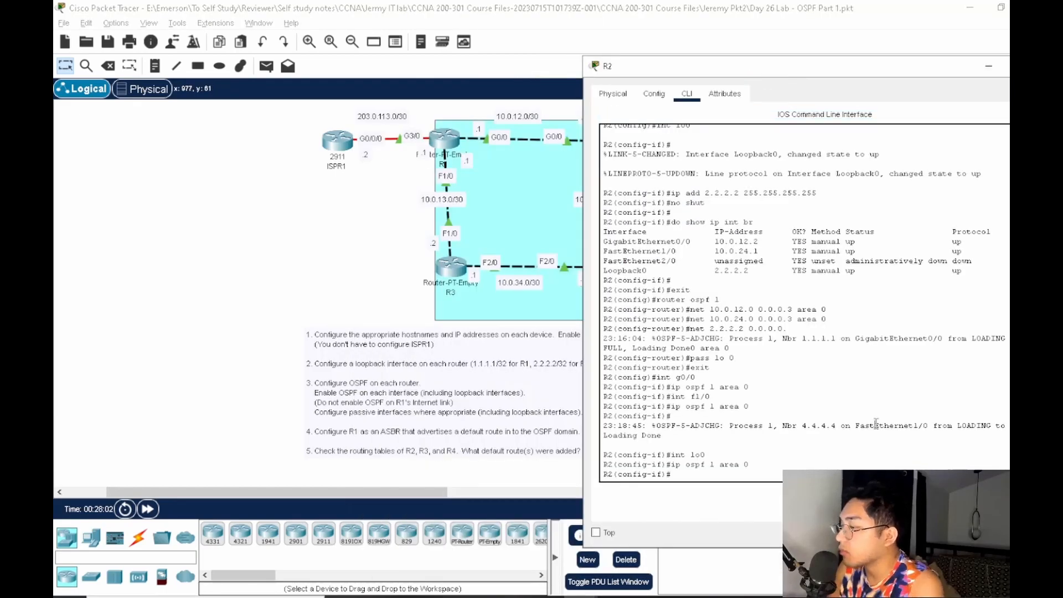
{"action": "key", "text": "Return"}
{"action": "type", "text": "e"}
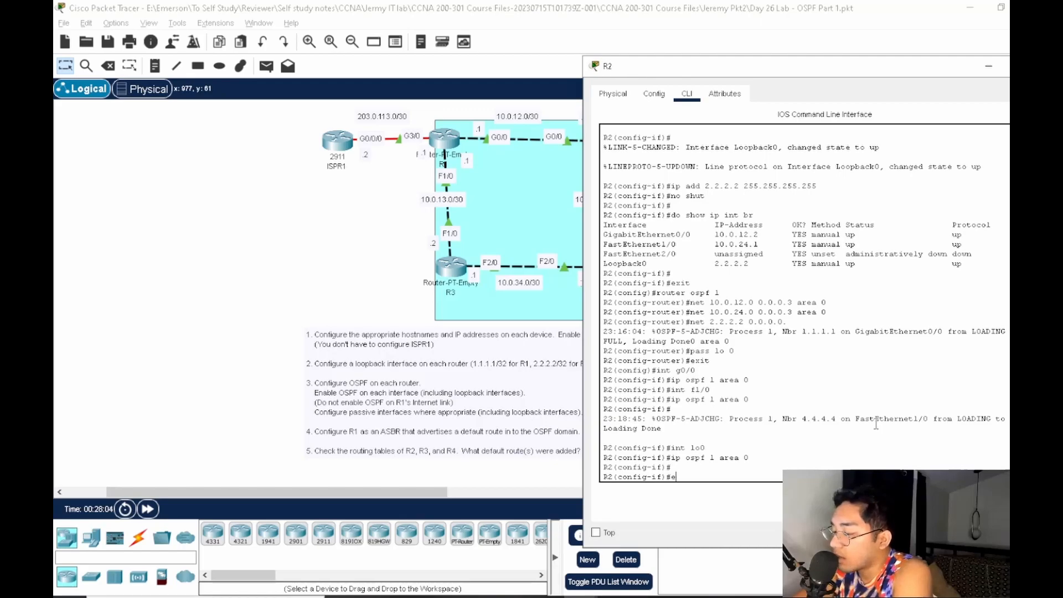
{"action": "type", "text": "xit"}
{"action": "key", "text": "Return"}
{"action": "type", "text": "do show ip route"}
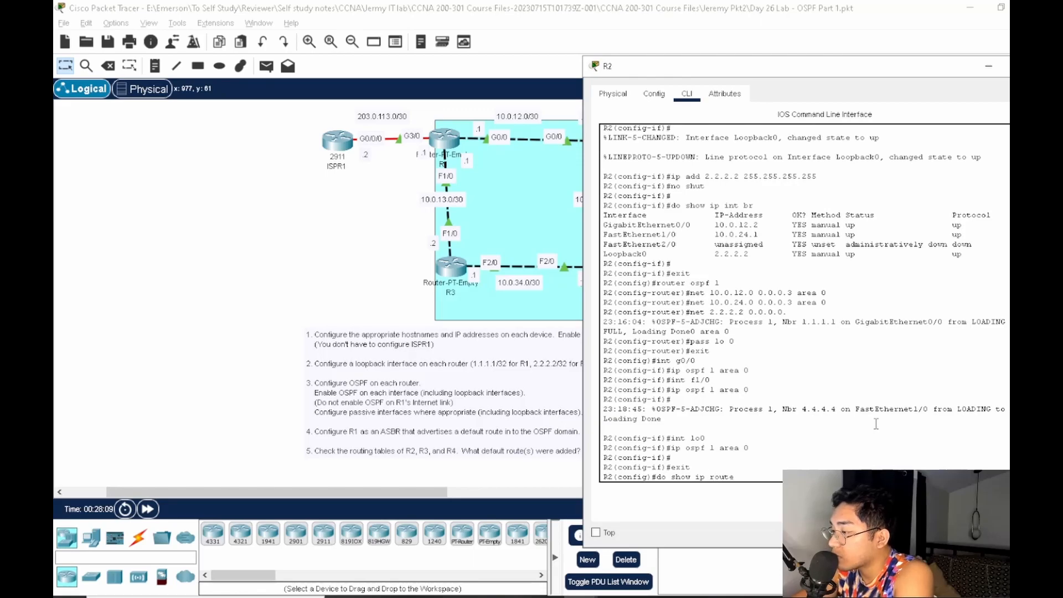
{"action": "key", "text": "Return"}
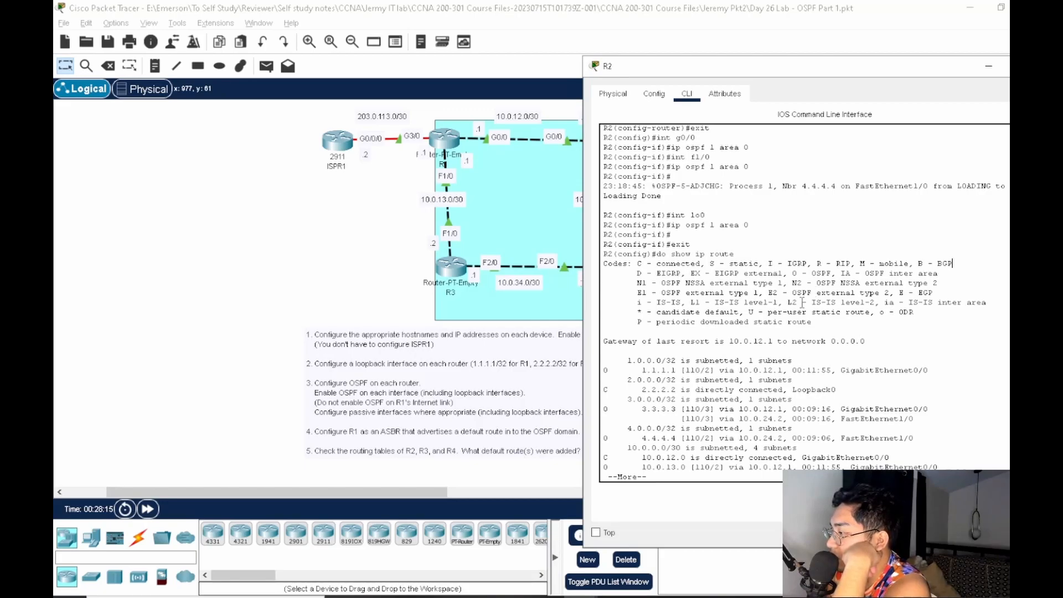
Display the rest of R2's routing table, examine its default route entry and move R2's window aside from the topology
{"action": "mouse_move", "coordinate": [640, 306]}
{"action": "left_mouse_down"}
{"action": "mouse_move", "coordinate": [683, 312]}
{"action": "mouse_move", "coordinate": [633, 312]}
{"action": "left_mouse_up"}
{"action": "left_click", "coordinate": [657, 437]}
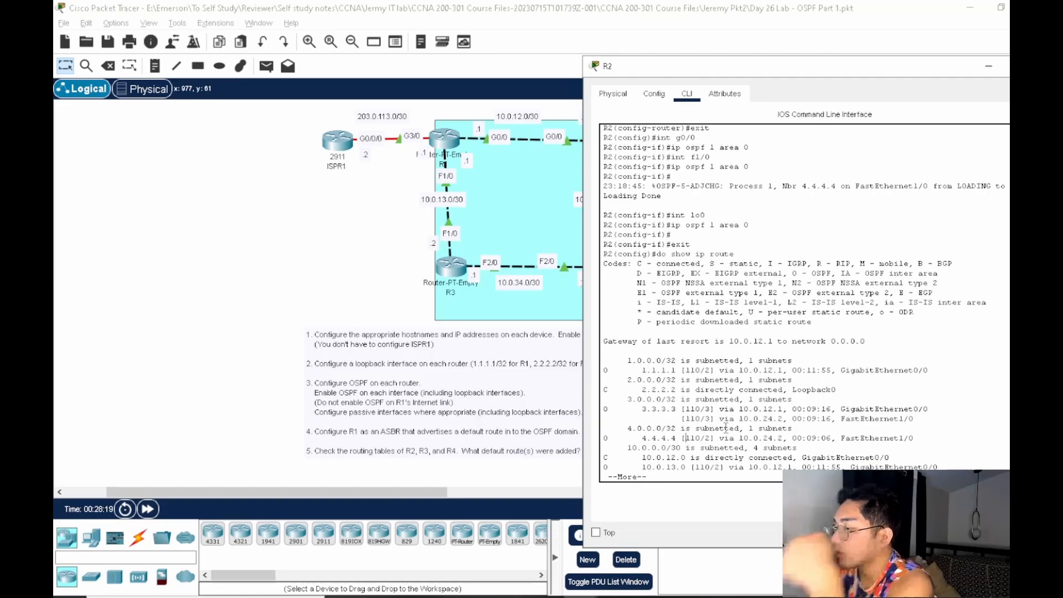
{"action": "key", "text": "space"}
{"action": "left_click_drag", "start_coordinate": [607, 458], "coordinate": [691, 461]}
{"action": "left_click", "coordinate": [725, 459]}
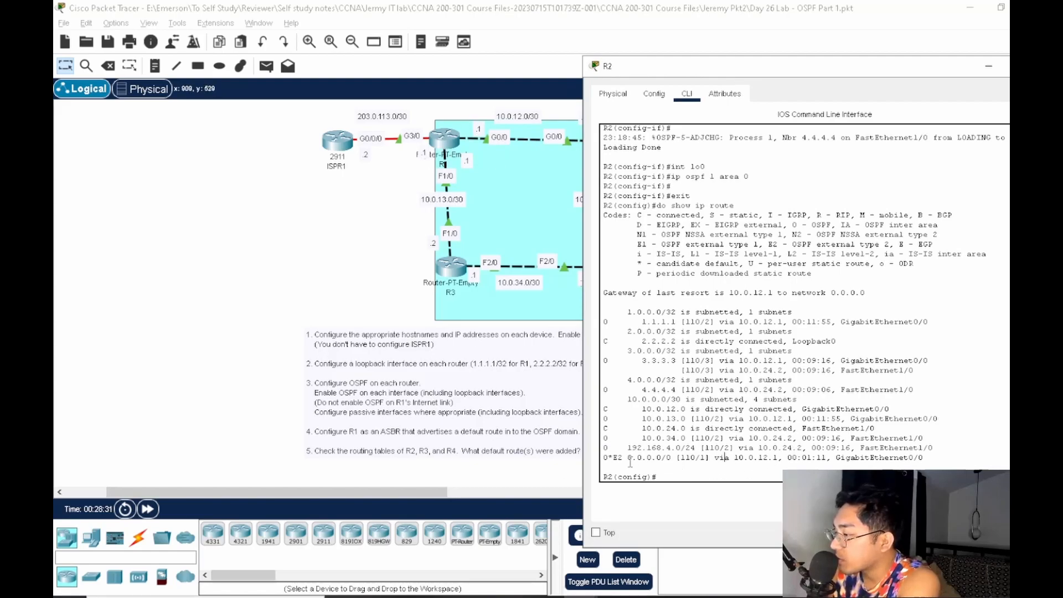
{"action": "left_click_drag", "start_coordinate": [723, 64], "coordinate": [806, 47]}
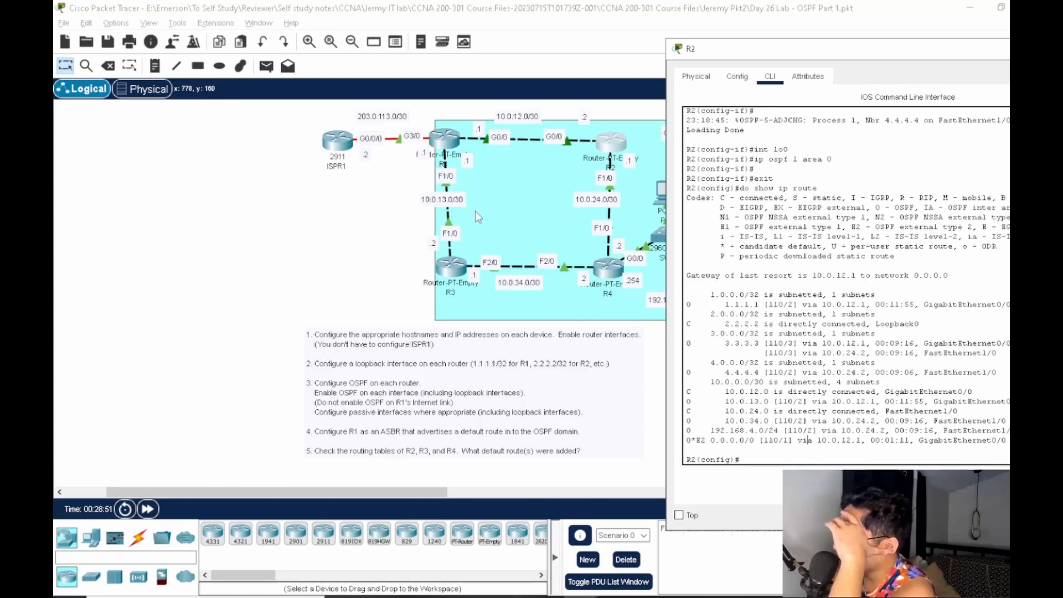
Open R3's CLI, exit to global configuration mode and display its full routing table with "do show ip route"
{"action": "left_click", "coordinate": [450, 267]}
{"action": "left_click", "coordinate": [803, 497]}
{"action": "key", "text": "Return"}
{"action": "type", "text": "exit"}
{"action": "key", "text": "Return"}
{"action": "type", "text": "do show ip route"}
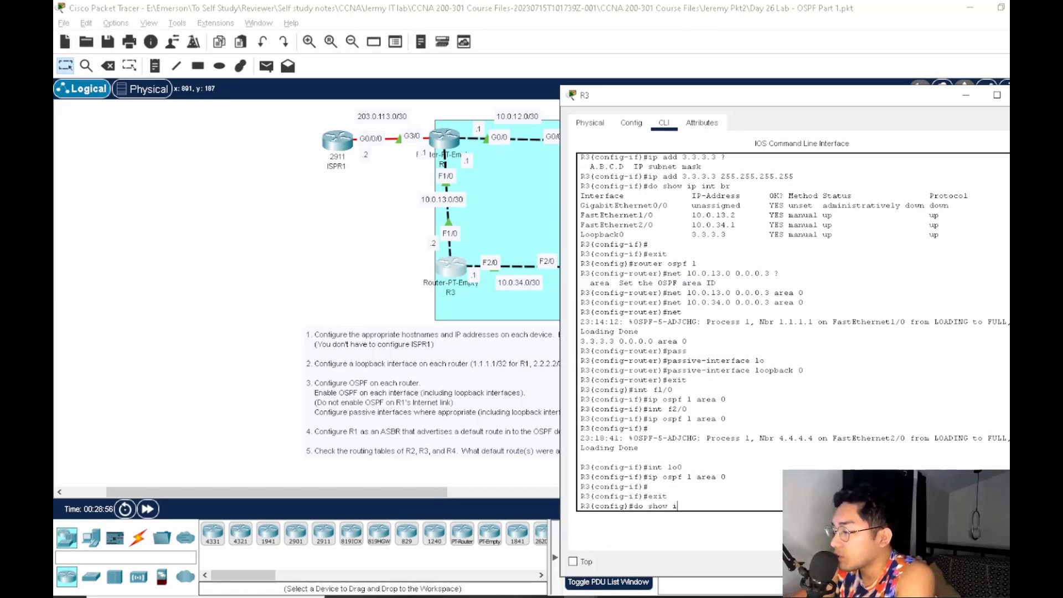
{"action": "key", "text": "Return"}
{"action": "key", "text": "space"}
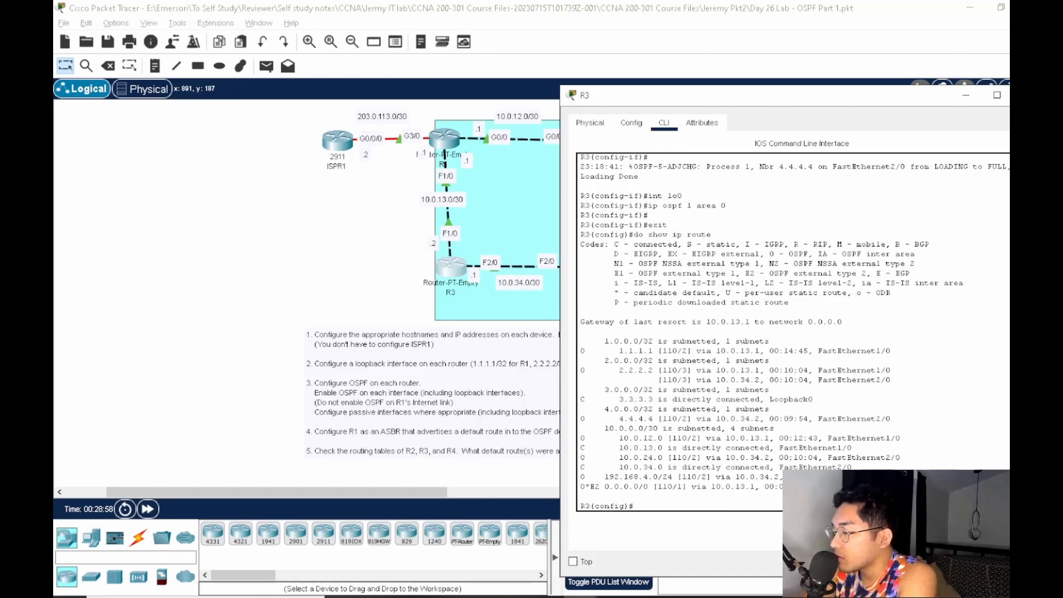
Compare the next hop of R3's default route with the topology and close R3's window
{"action": "left_click_drag", "start_coordinate": [725, 486], "coordinate": [764, 486]}
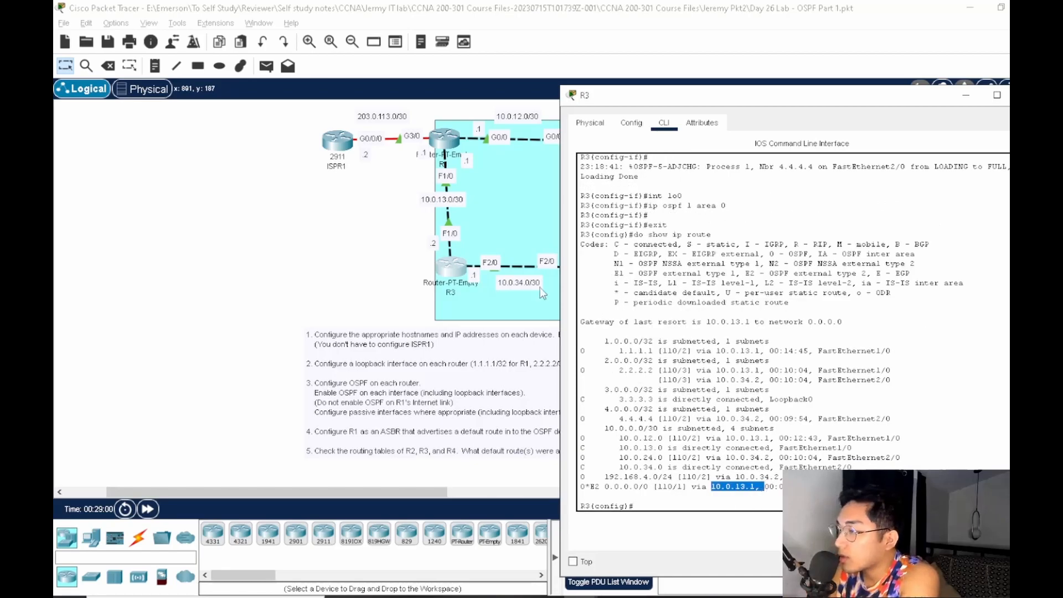
{"action": "left_click_drag", "start_coordinate": [734, 98], "coordinate": [702, 89]}
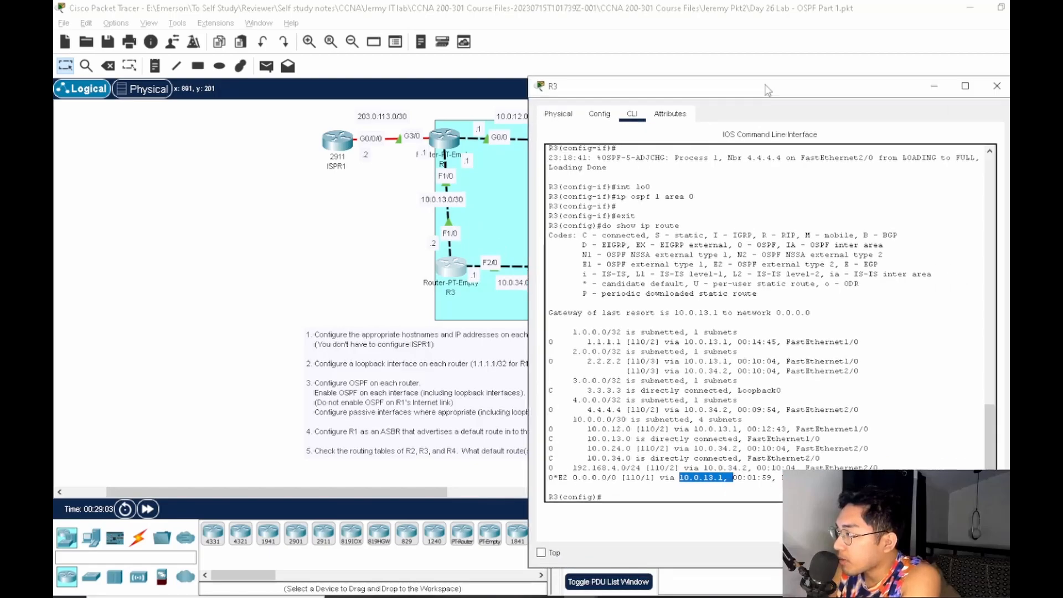
{"action": "left_click", "coordinate": [997, 87]}
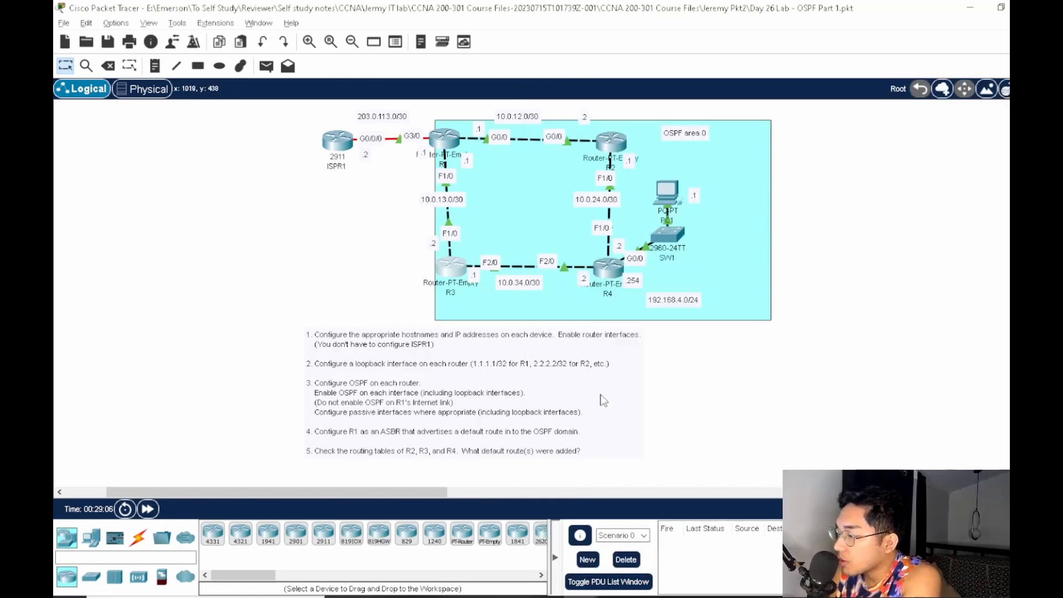
Open R4's CLI, exit to global configuration mode and display its full routing table with "do show ip route"
{"action": "left_click", "coordinate": [610, 265]}
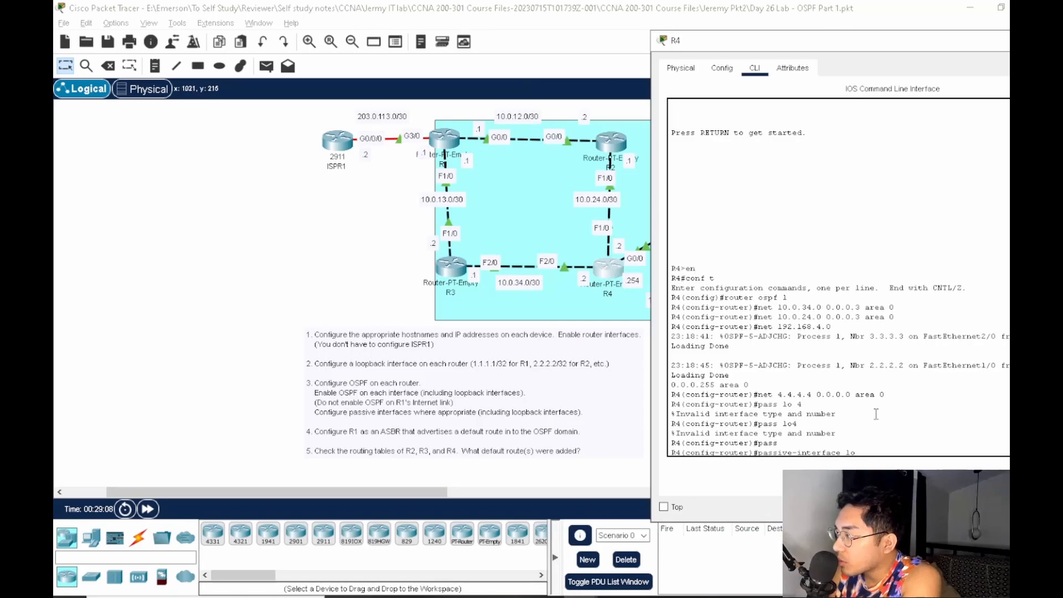
{"action": "type", "text": "exit"}
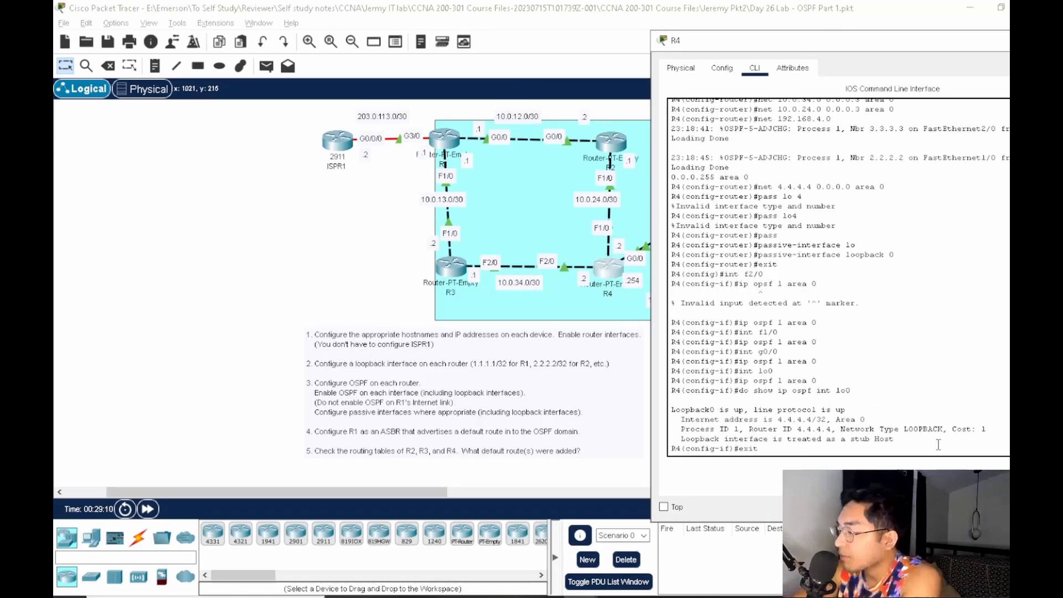
{"action": "key", "text": "Return"}
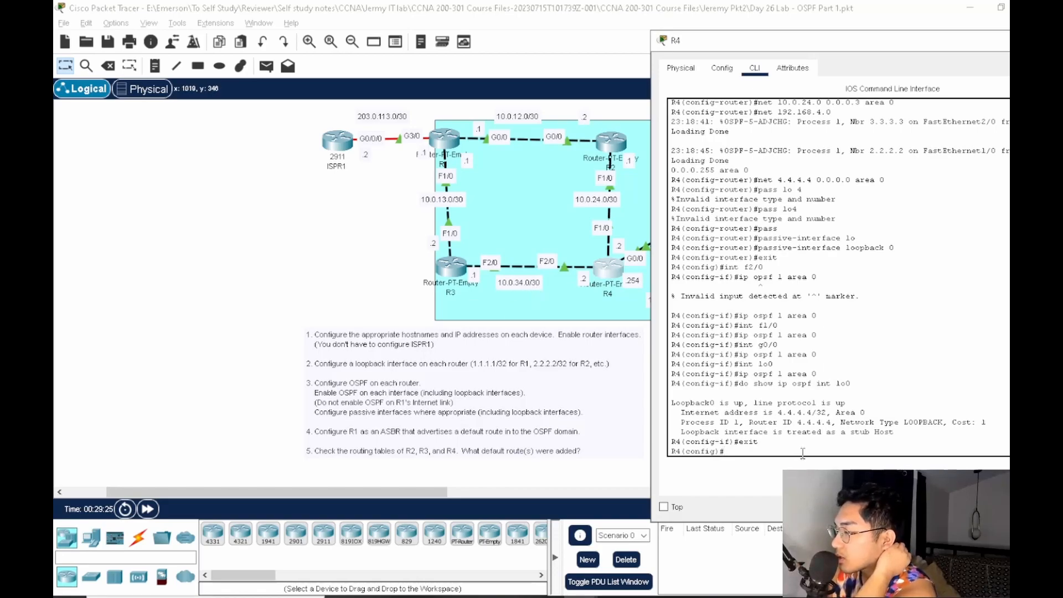
{"action": "type", "text": "do show ip route"}
{"action": "key", "text": "Return"}
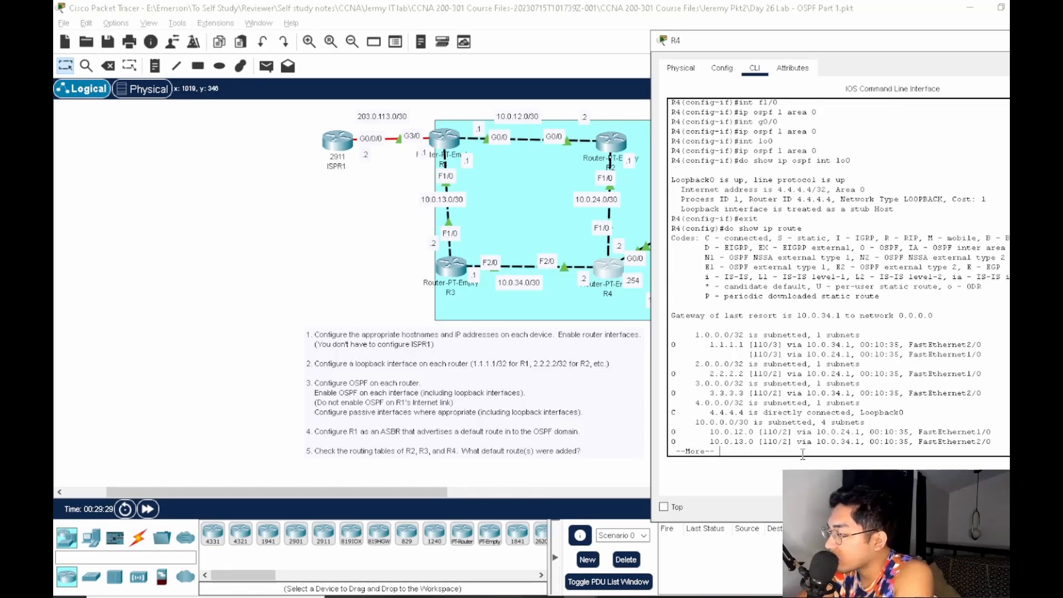
{"action": "key", "text": "space"}
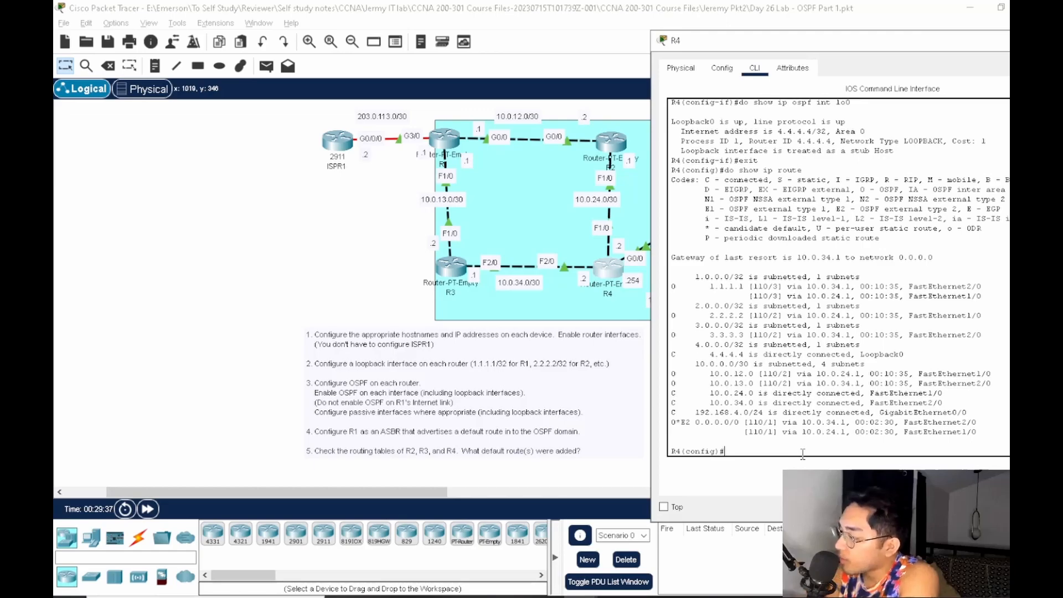
Examine the next hops of R4's default route against the topology and put R4's window away
{"action": "left_click_drag", "start_coordinate": [860, 422], "coordinate": [837, 424]}
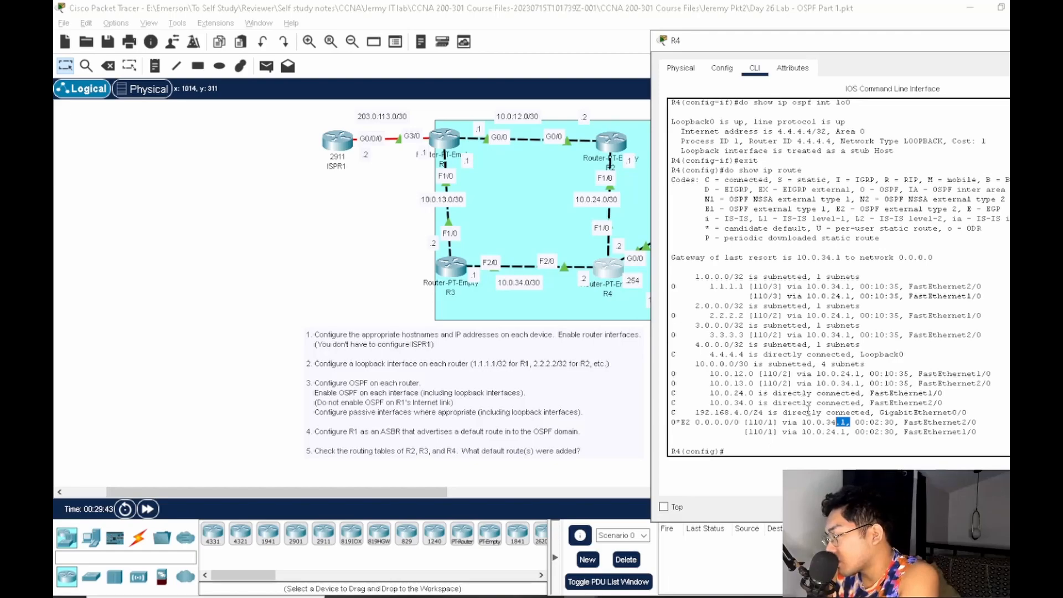
{"action": "left_click_drag", "start_coordinate": [740, 432], "coordinate": [832, 433]}
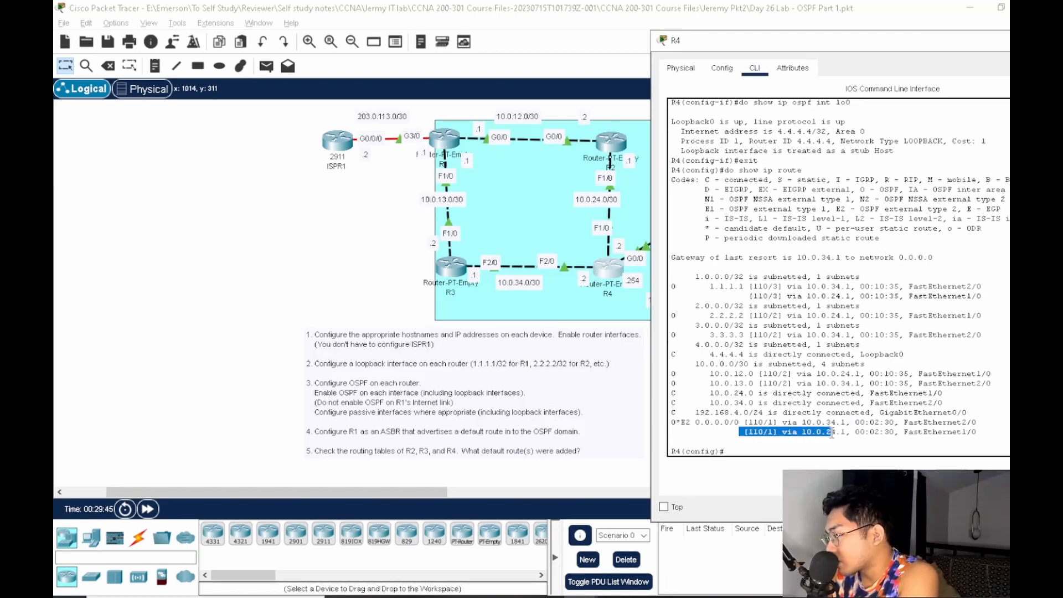
{"action": "left_click", "coordinate": [814, 446]}
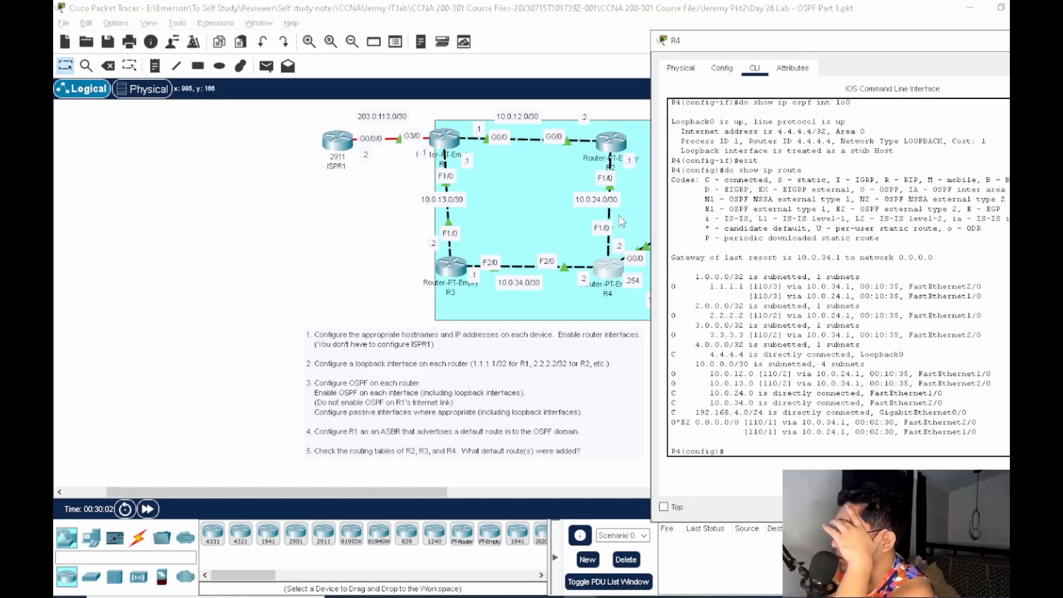
{"action": "left_click", "coordinate": [354, 214]}
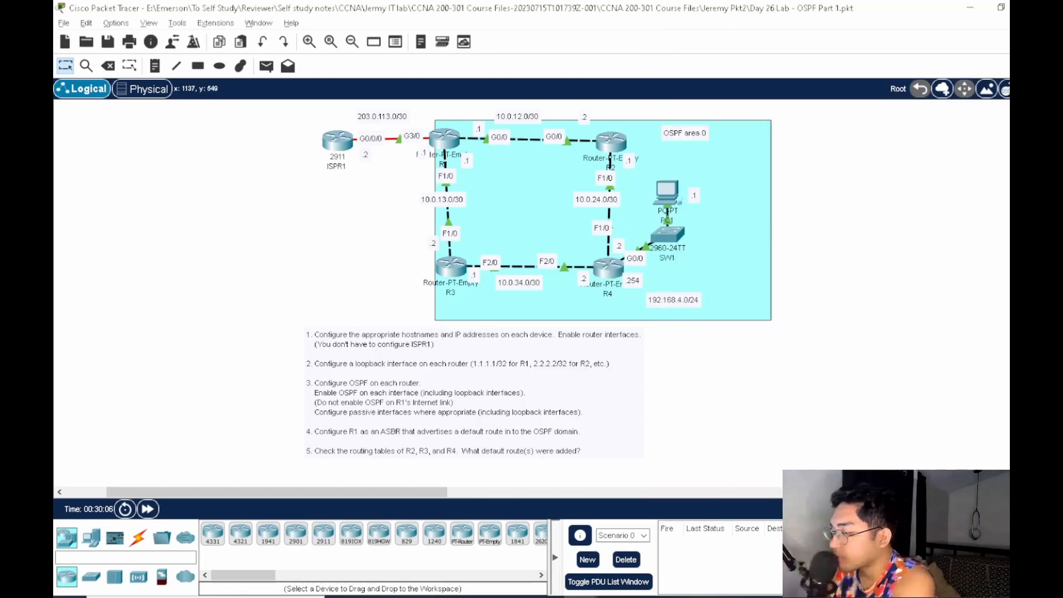
Switch to Notepad, review the recorded commands from Step 3 through STEP 4 and minimize the notes
{"action": "left_click", "coordinate": [652, 597]}
{"action": "left_click", "coordinate": [573, 183]}
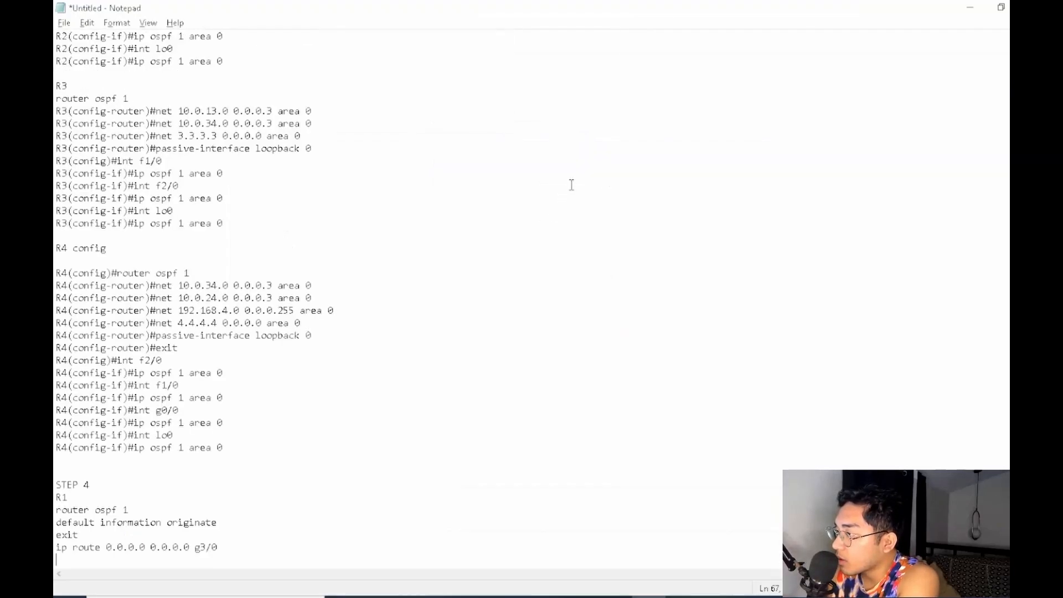
{"action": "scroll", "coordinate": [534, 232], "scroll_direction": "up", "scroll_amount": 7}
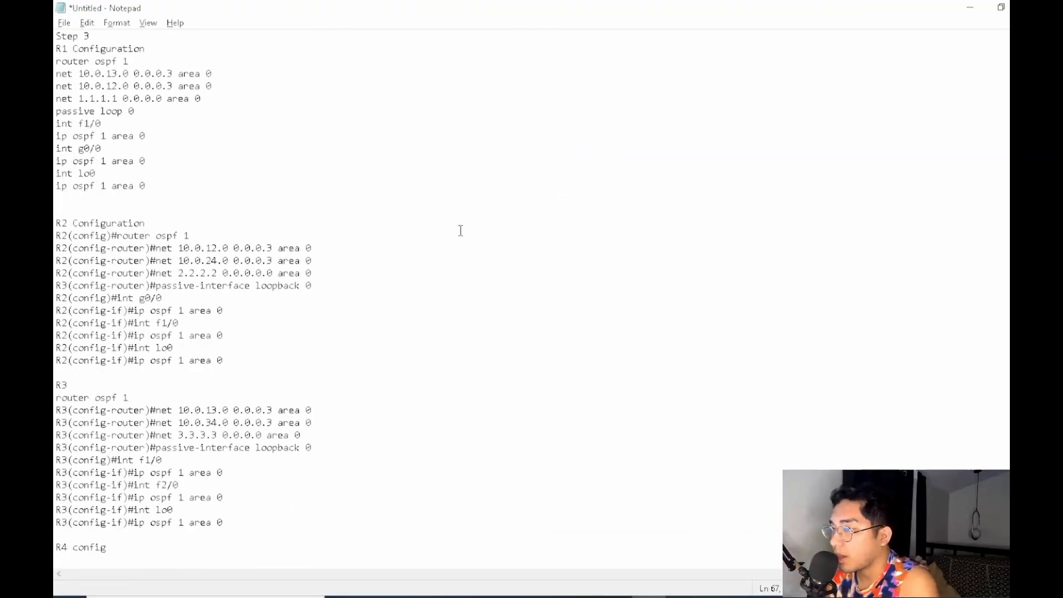
{"action": "scroll", "coordinate": [460, 230], "scroll_direction": "down", "scroll_amount": 9}
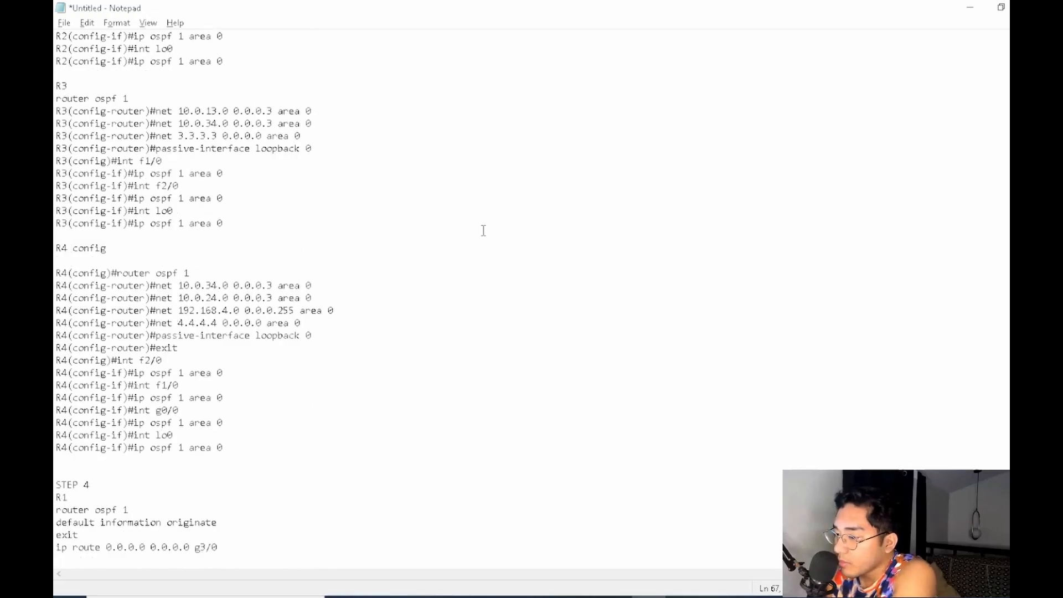
{"action": "scroll", "coordinate": [492, 277], "scroll_direction": "up", "scroll_amount": 8}
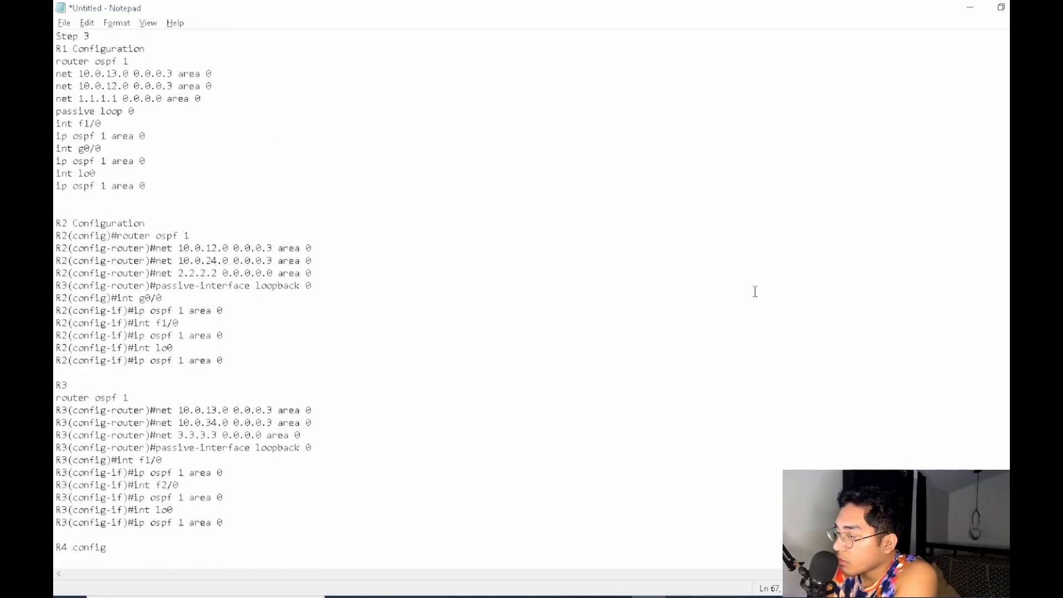
{"action": "scroll", "coordinate": [552, 200], "scroll_direction": "down", "scroll_amount": 4}
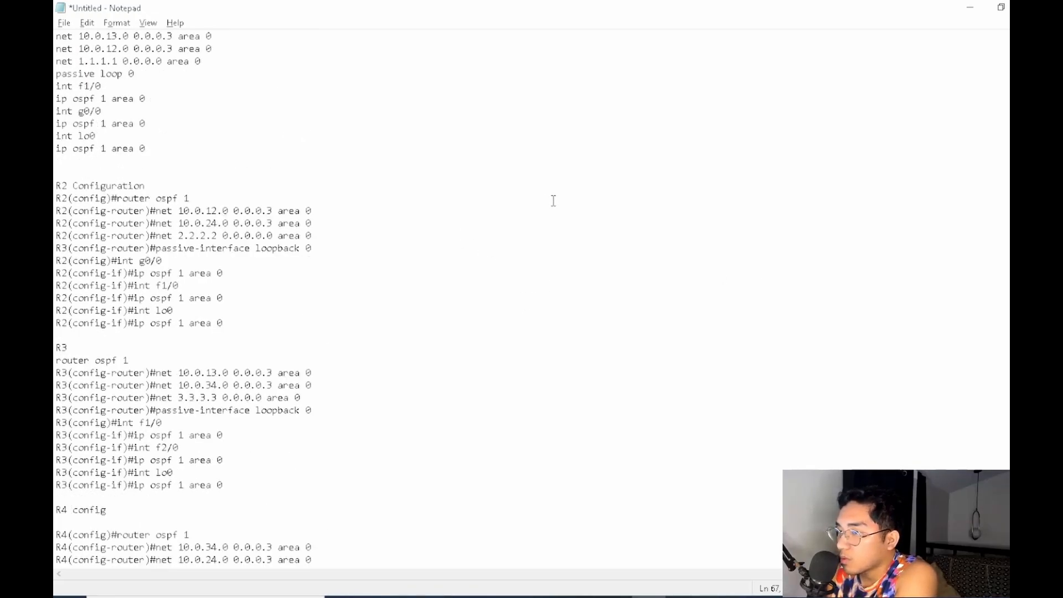
{"action": "scroll", "coordinate": [756, 184], "scroll_direction": "up", "scroll_amount": 4}
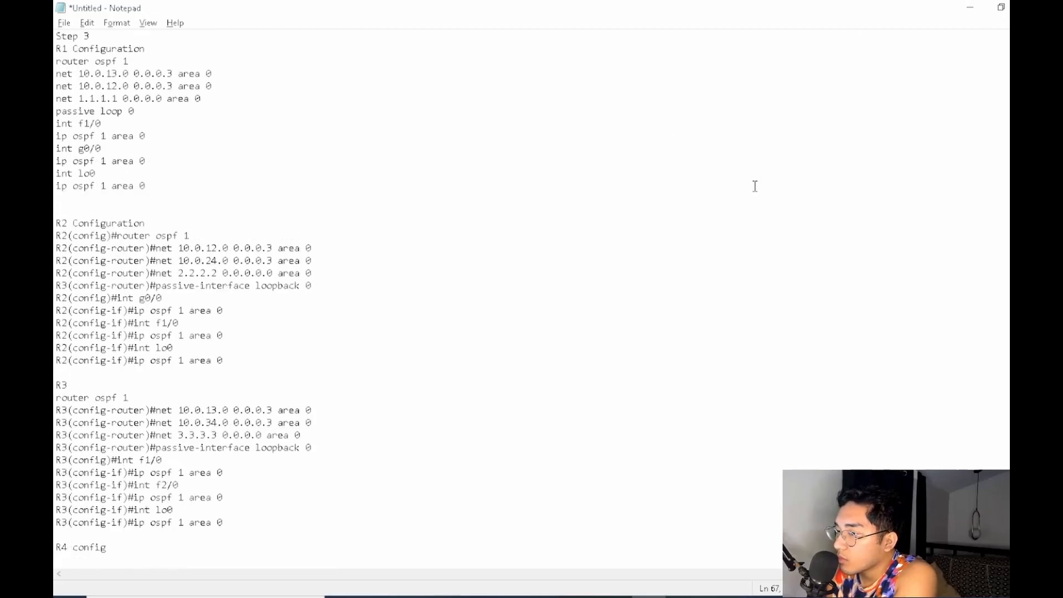
{"action": "scroll", "coordinate": [751, 190], "scroll_direction": "down", "scroll_amount": 8}
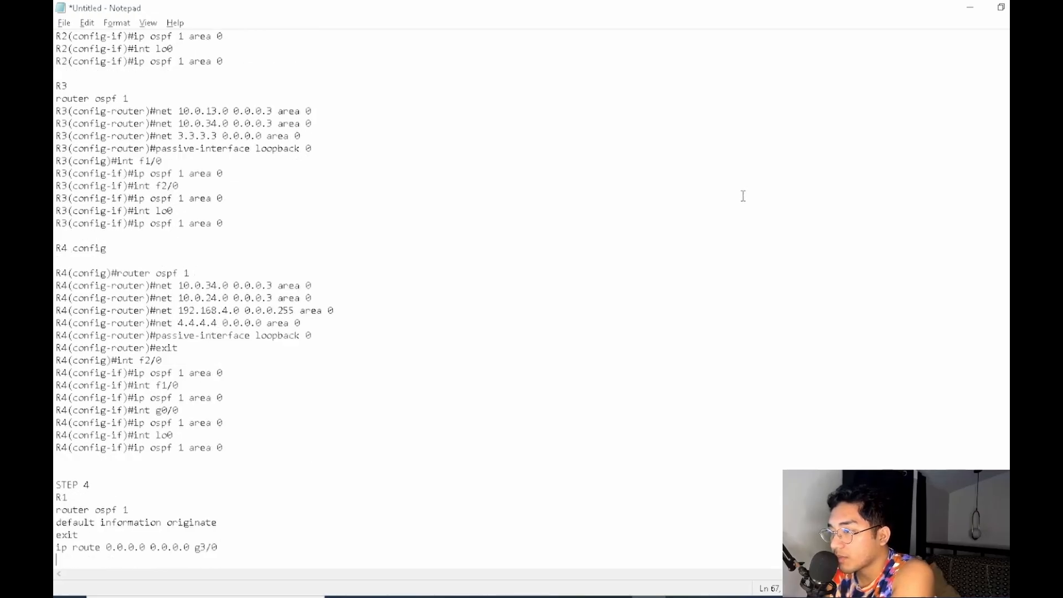
{"action": "double_click", "coordinate": [674, 12]}
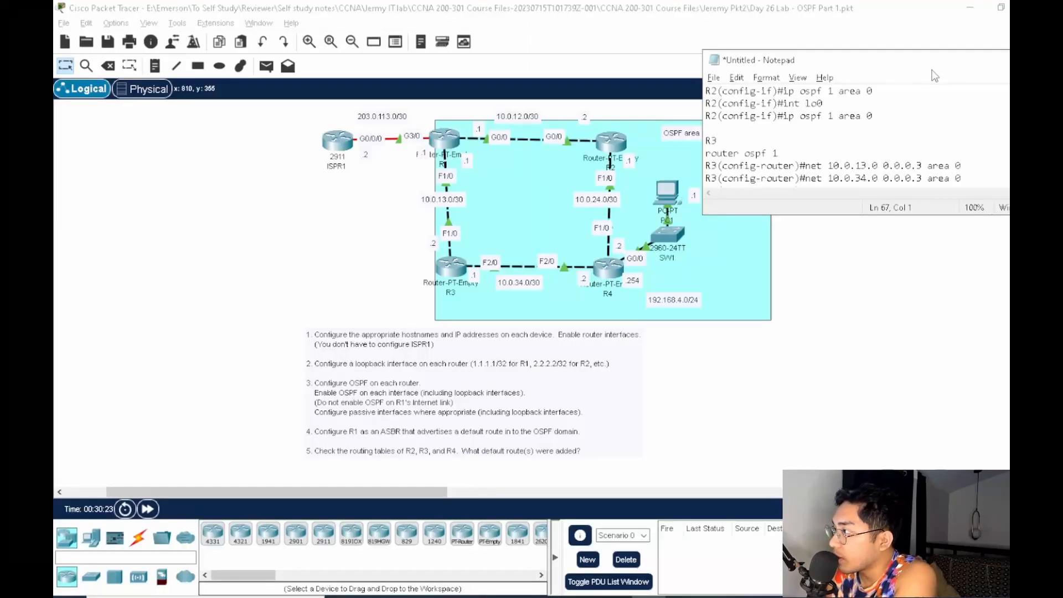
{"action": "left_click", "coordinate": [799, 35]}
Switch to the web browser and bring up the "Free CCNA 200-301" course playlist on YouTube
{"action": "mouse_move", "coordinate": [426, 597]}
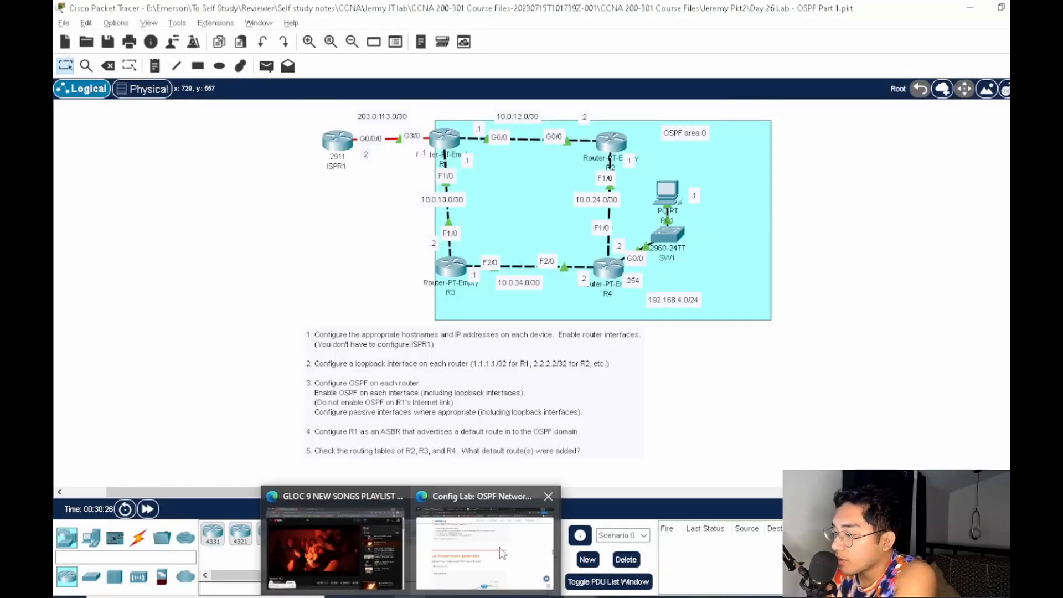
{"action": "left_click", "coordinate": [525, 561]}
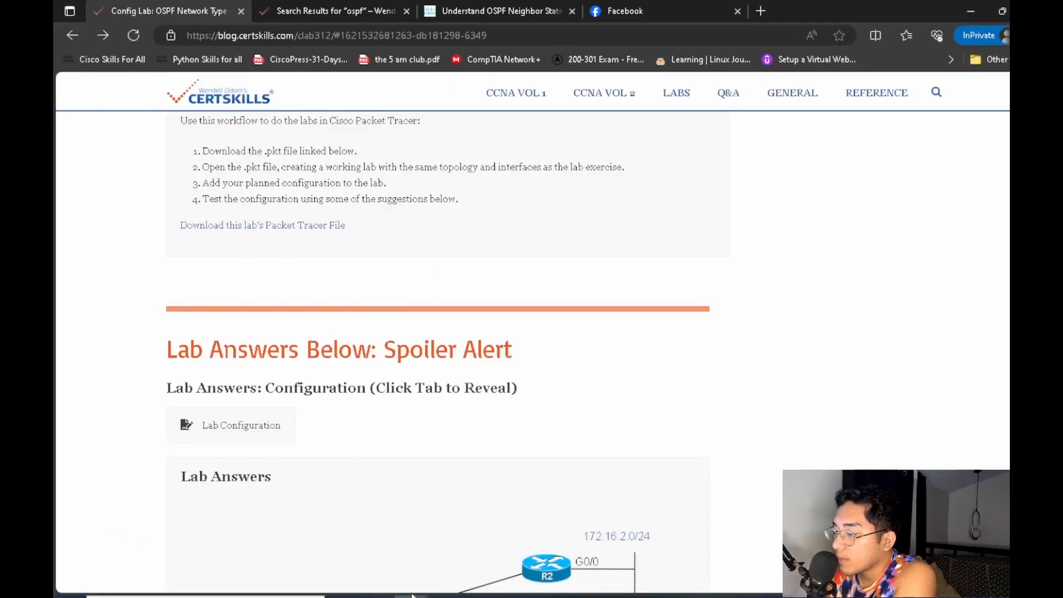
{"action": "mouse_move", "coordinate": [414, 592]}
{"action": "left_click", "coordinate": [344, 538]}
{"action": "left_click", "coordinate": [391, 7]}
Find and open the Day 27 "OSPF Part 2" video in the course playlist, mute it and skip the advertisement
{"action": "scroll", "coordinate": [691, 376], "scroll_direction": "down", "scroll_amount": 15}
{"action": "scroll", "coordinate": [692, 371], "scroll_direction": "down", "scroll_amount": 6}
{"action": "scroll", "coordinate": [695, 369], "scroll_direction": "up", "scroll_amount": 16}
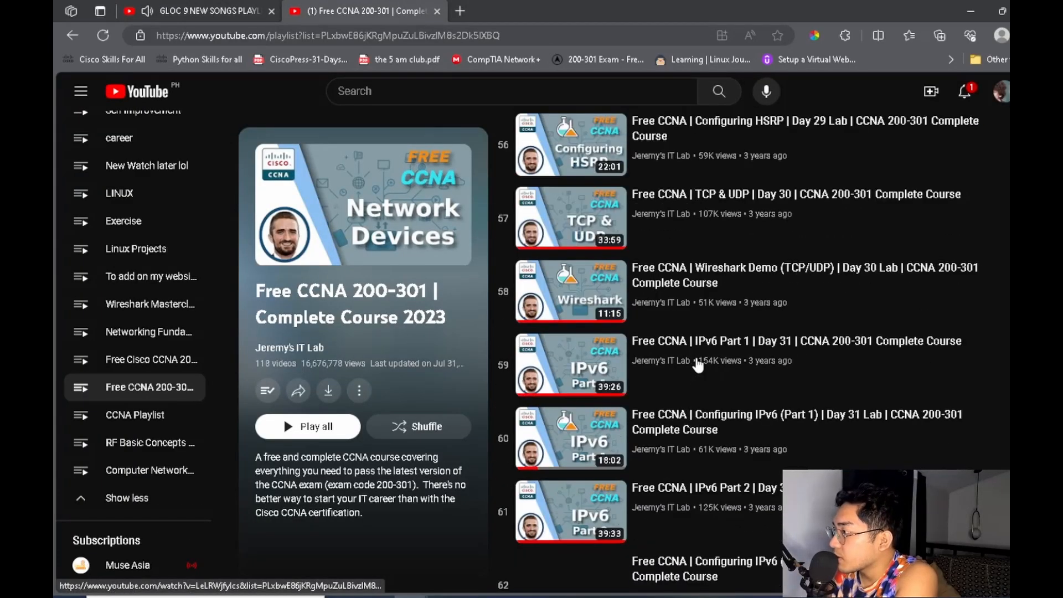
{"action": "scroll", "coordinate": [699, 365], "scroll_direction": "up", "scroll_amount": 6}
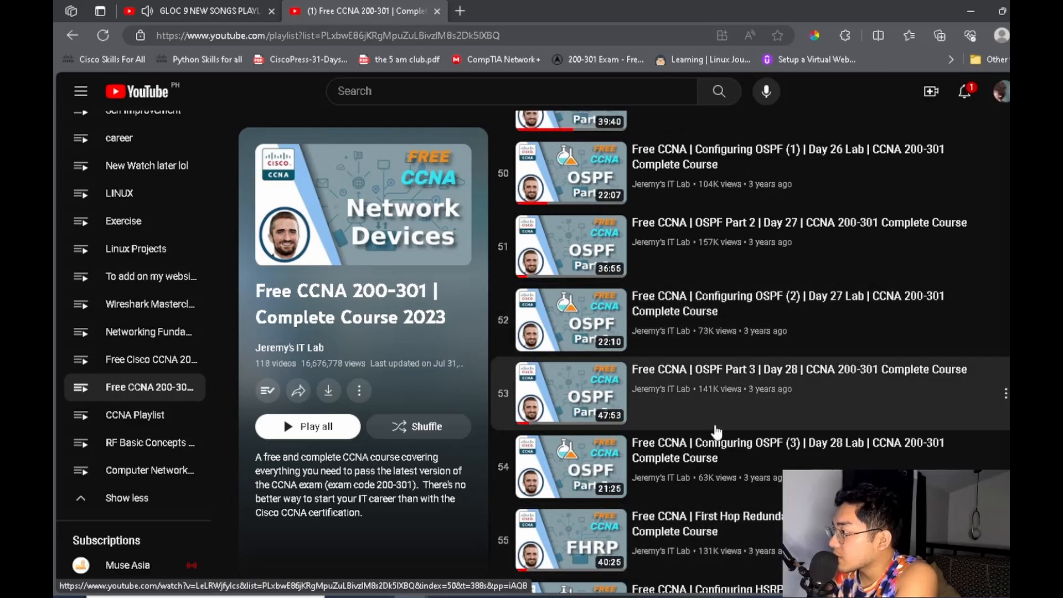
{"action": "left_click", "coordinate": [570, 179]}
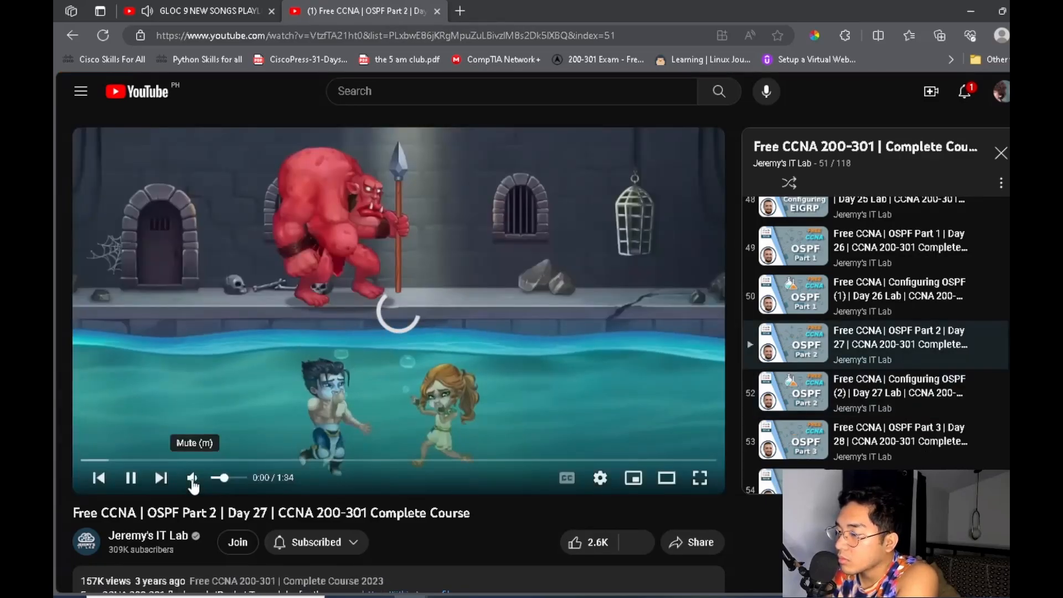
{"action": "left_click", "coordinate": [194, 480]}
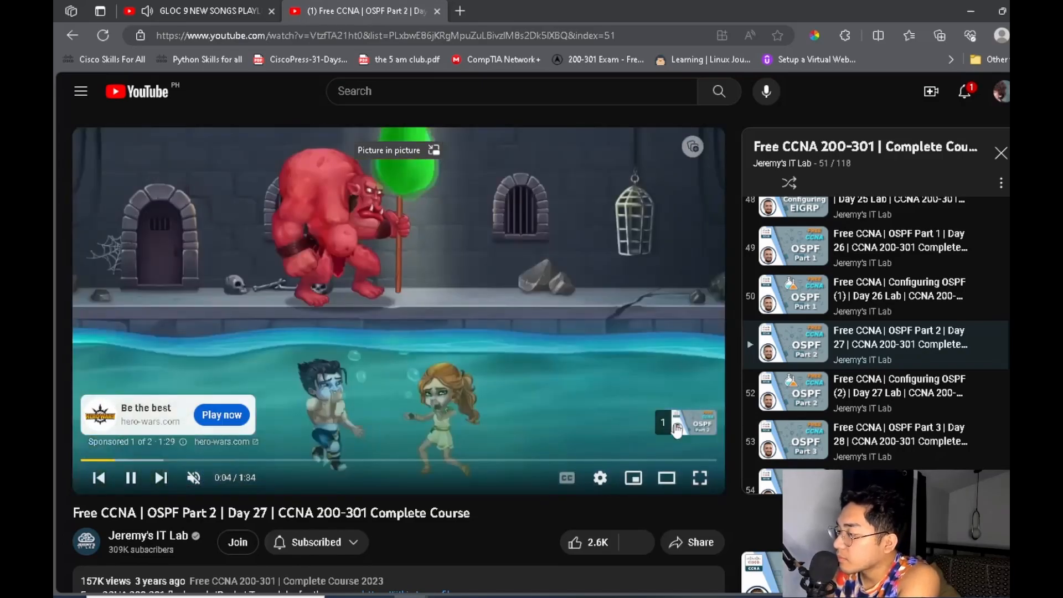
{"action": "left_click", "coordinate": [659, 423]}
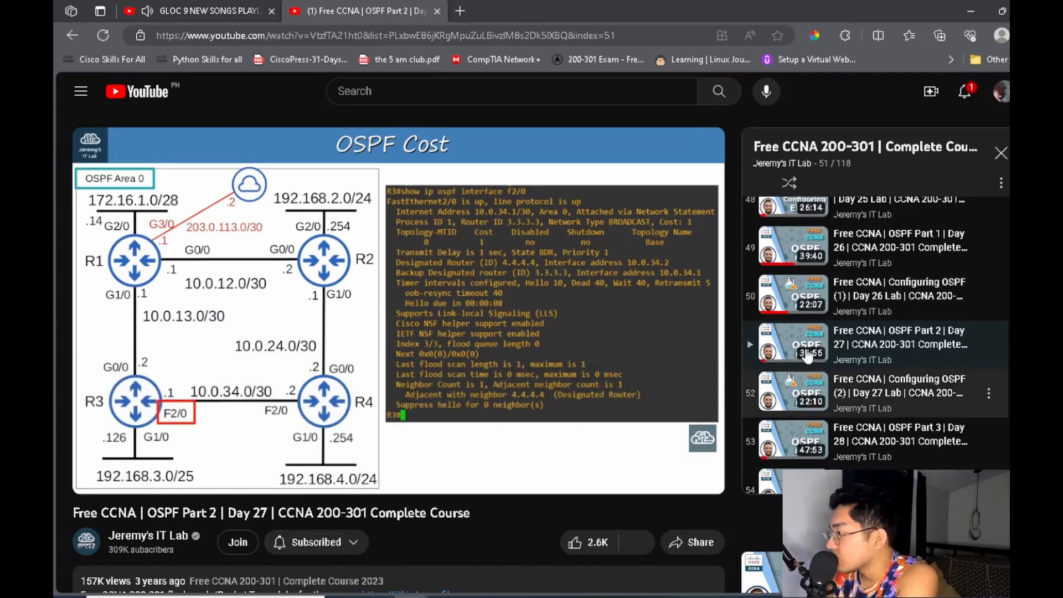
Open the Day 26 "OSPF Part 1" video from the playlist and look through the OSPF lessons that follow it
{"action": "scroll", "coordinate": [808, 358], "scroll_direction": "up", "scroll_amount": 1}
{"action": "left_click", "coordinate": [791, 308]}
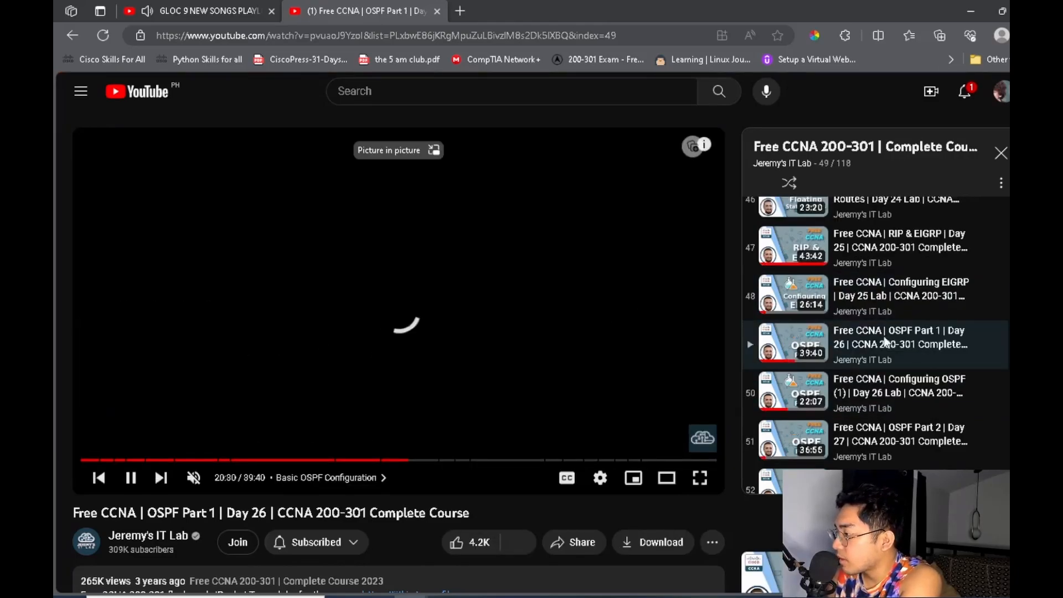
{"action": "scroll", "coordinate": [888, 339], "scroll_direction": "down", "scroll_amount": 6}
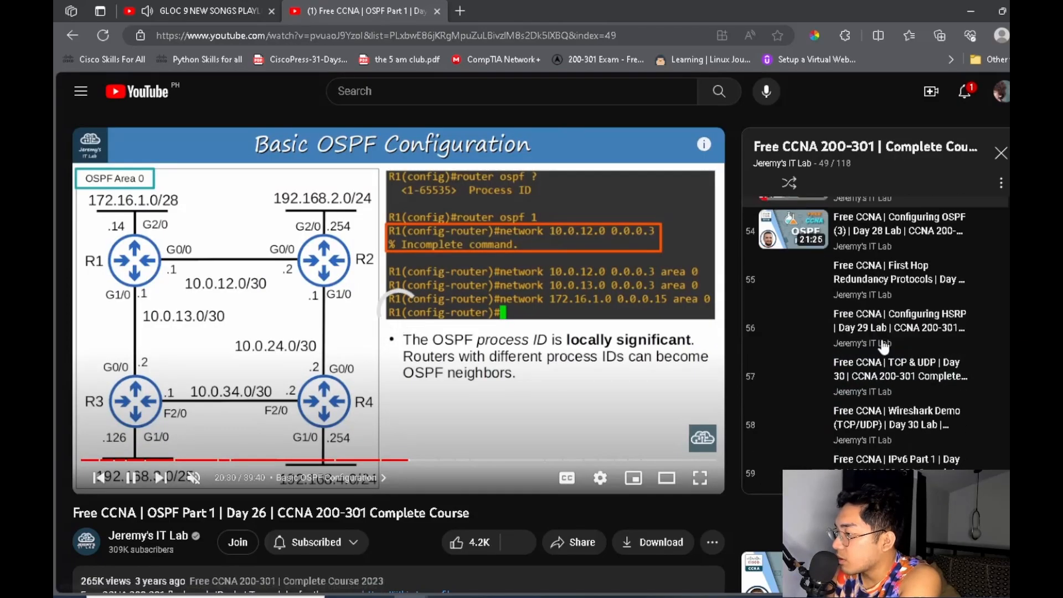
{"action": "scroll", "coordinate": [817, 384], "scroll_direction": "up", "scroll_amount": 6}
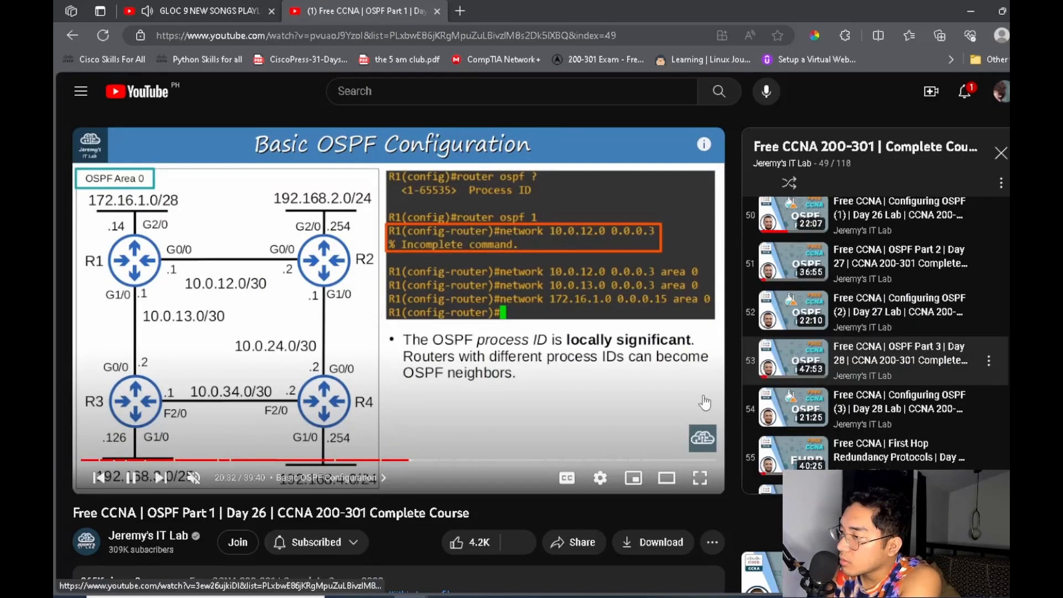